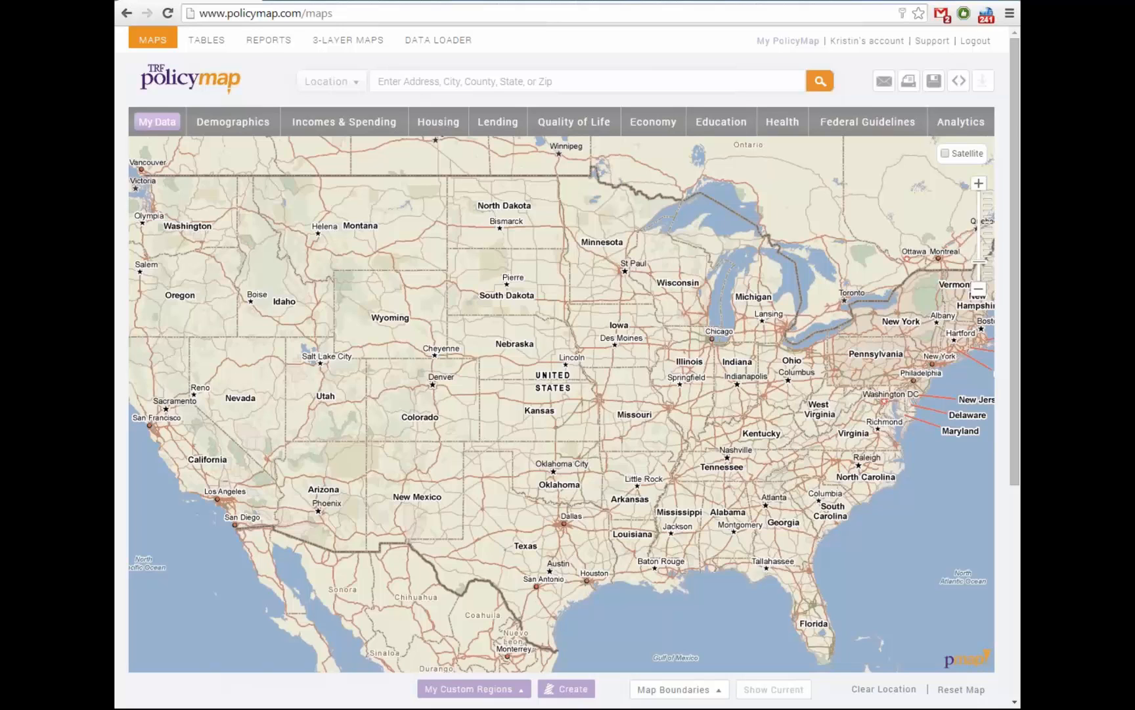
# Search 'prov' and go to Providence, RI (City) so its boundary is outlined
pyautogui.moveTo(562, 404); pyautogui.dragTo(571, 406)
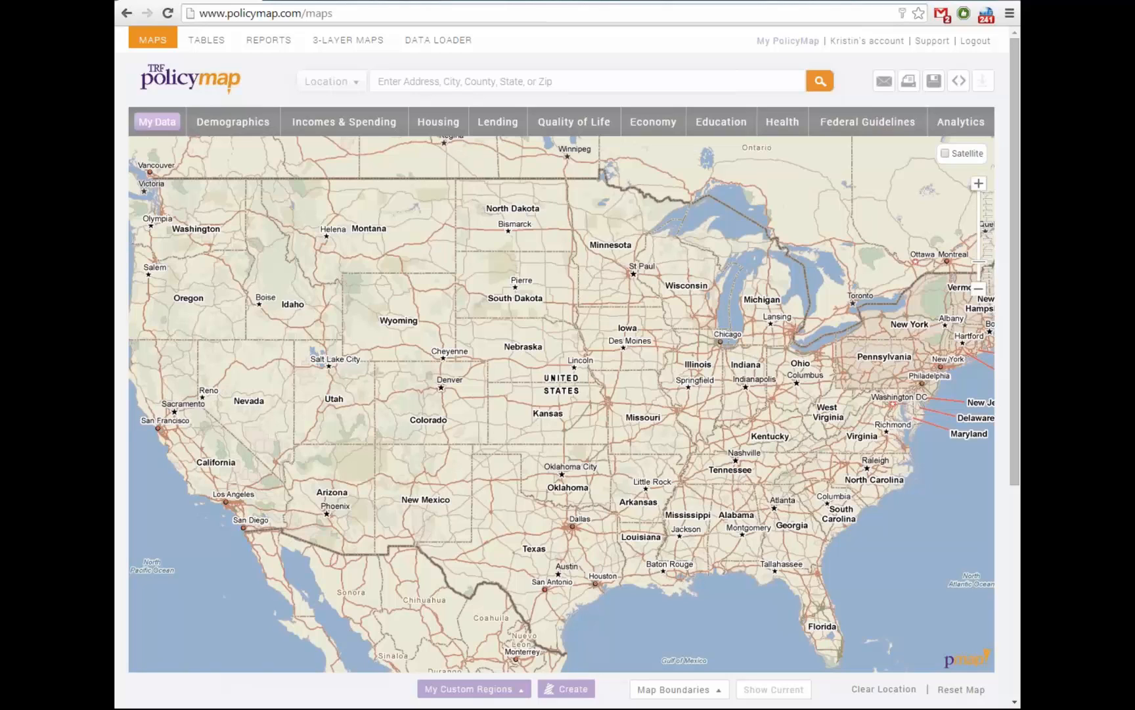
pyautogui.click(379, 81)
pyautogui.write('provd')
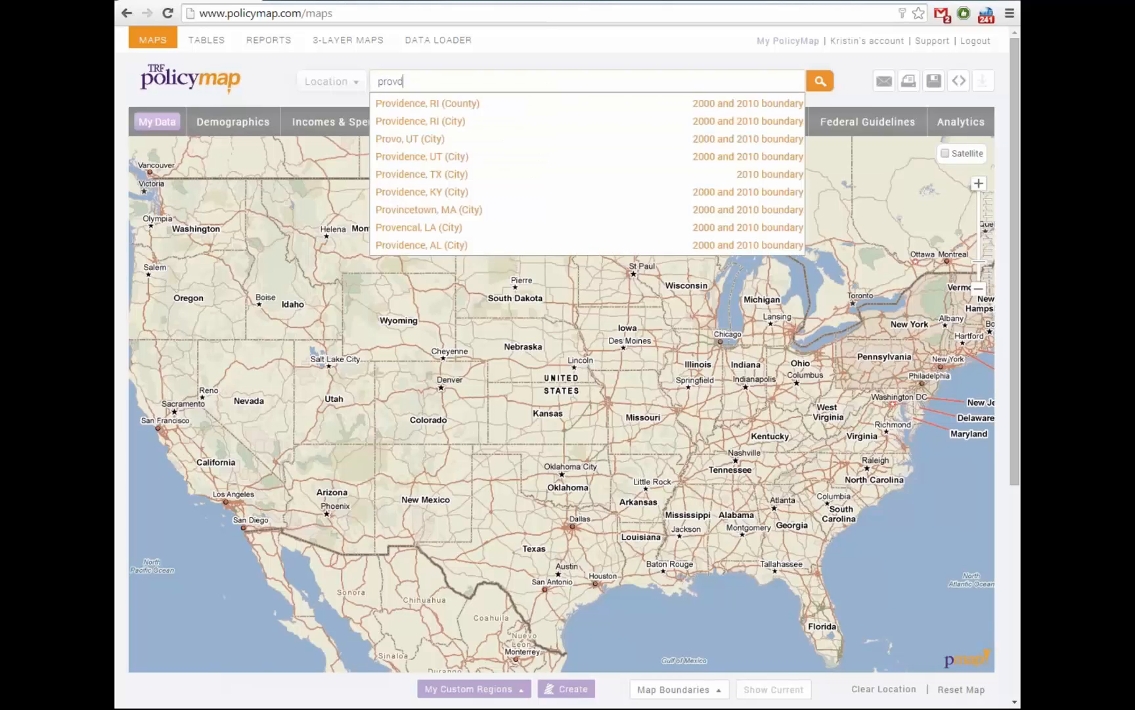
pyautogui.press('BackSpace')
pyautogui.press('Down')
pyautogui.press('Return')
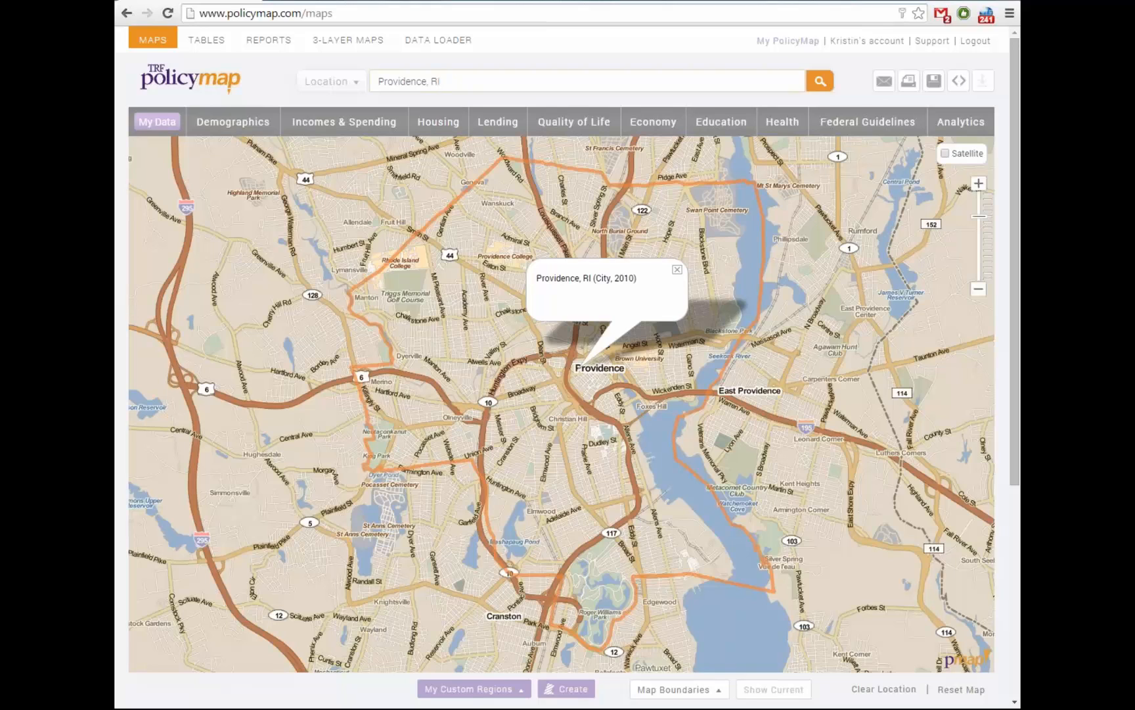
pyautogui.click(332, 82)
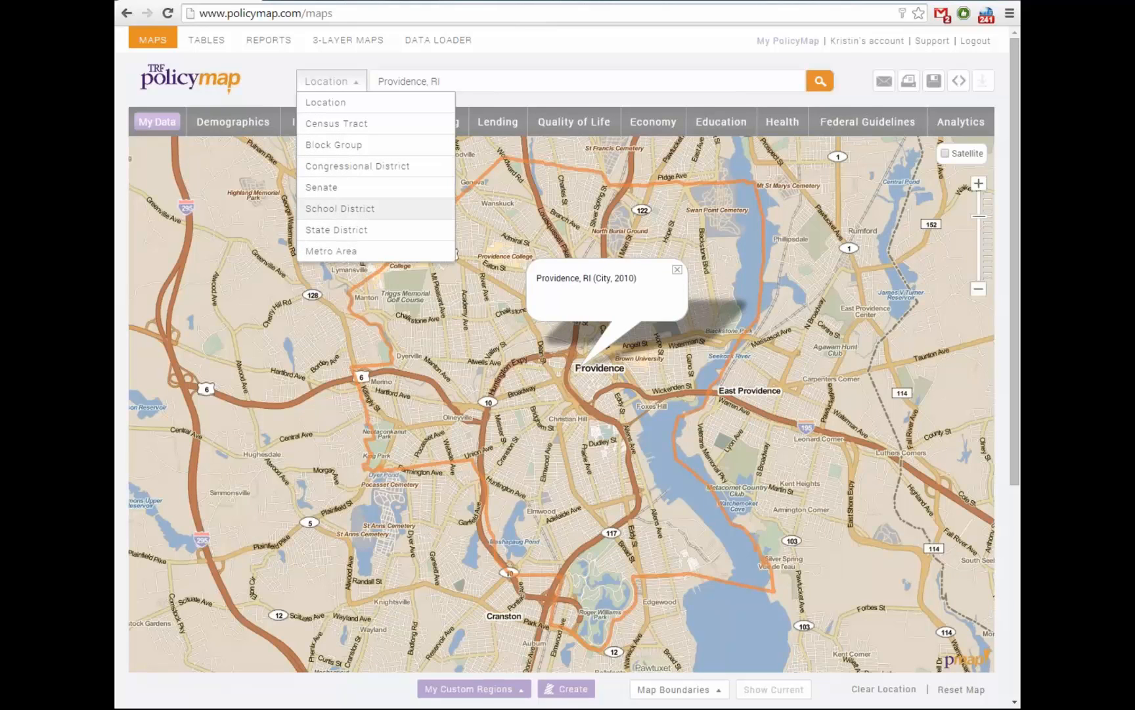
# Zoom out one level, zoom to a smaller downtown tract area, and open the Demographics catalogue
pyautogui.click(443, 82)
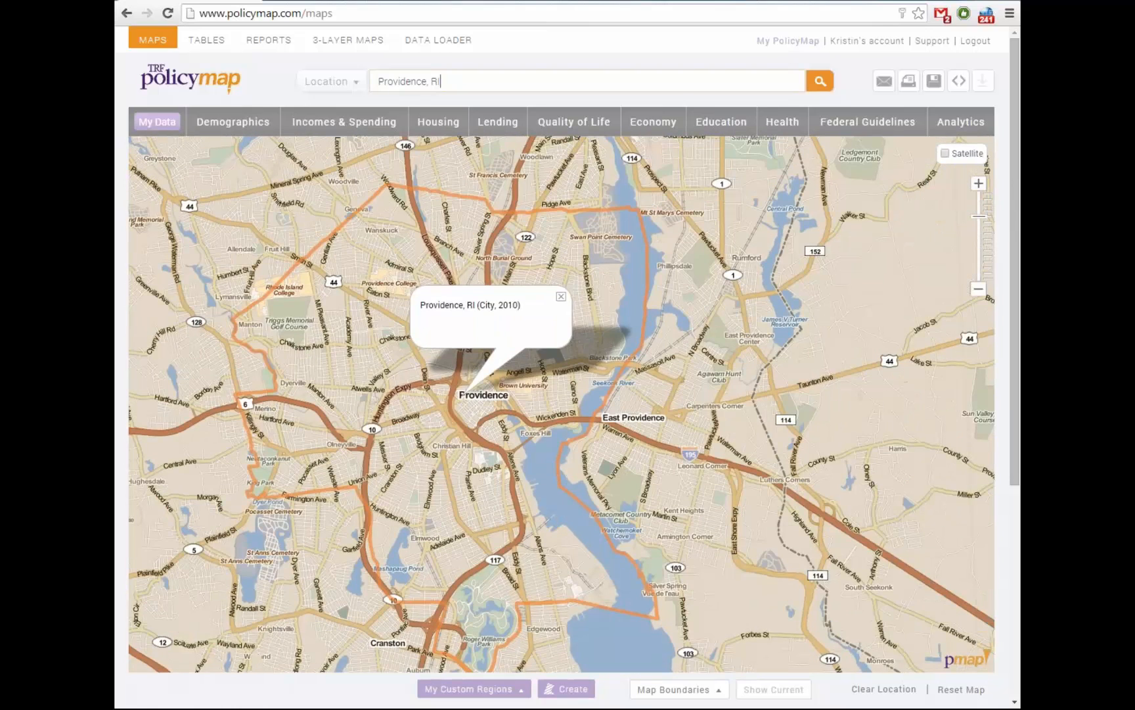
pyautogui.click(979, 289)
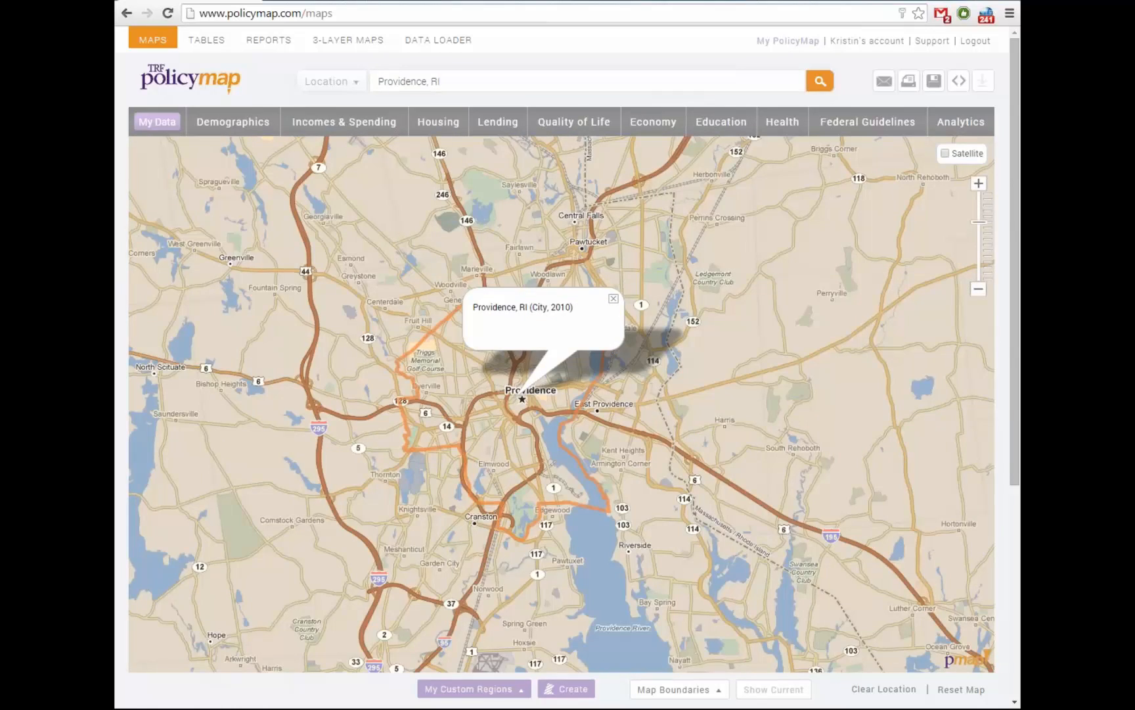
pyautogui.click(540, 414)
pyautogui.click(503, 337)
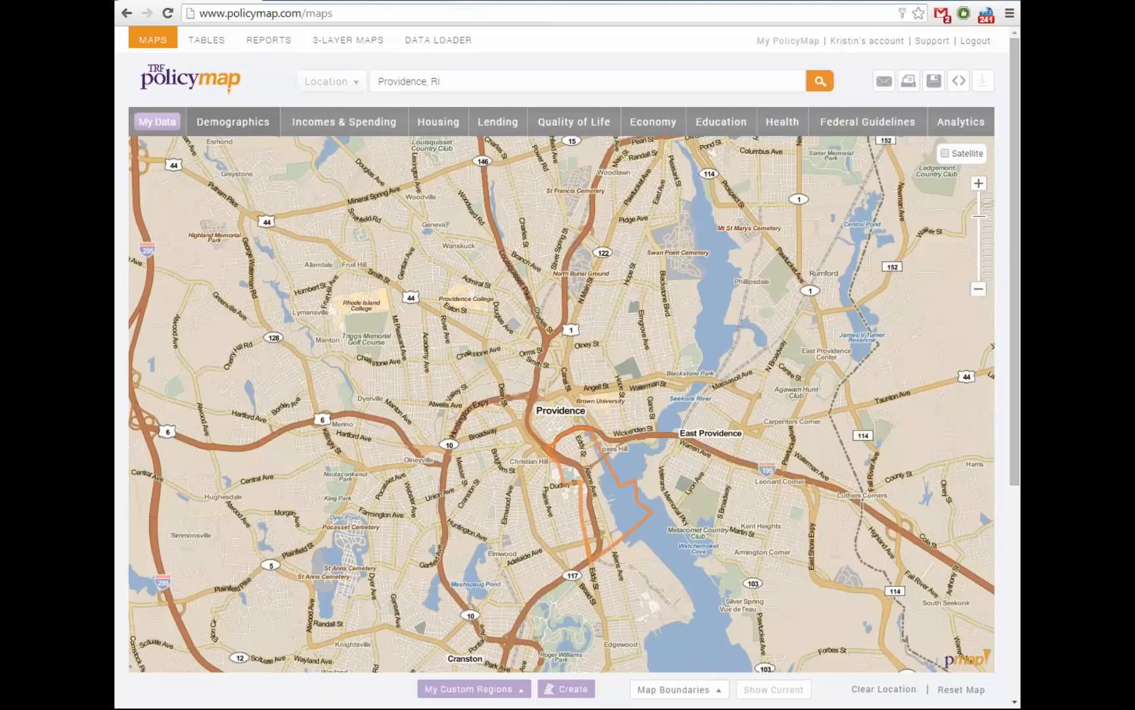
pyautogui.click(234, 122)
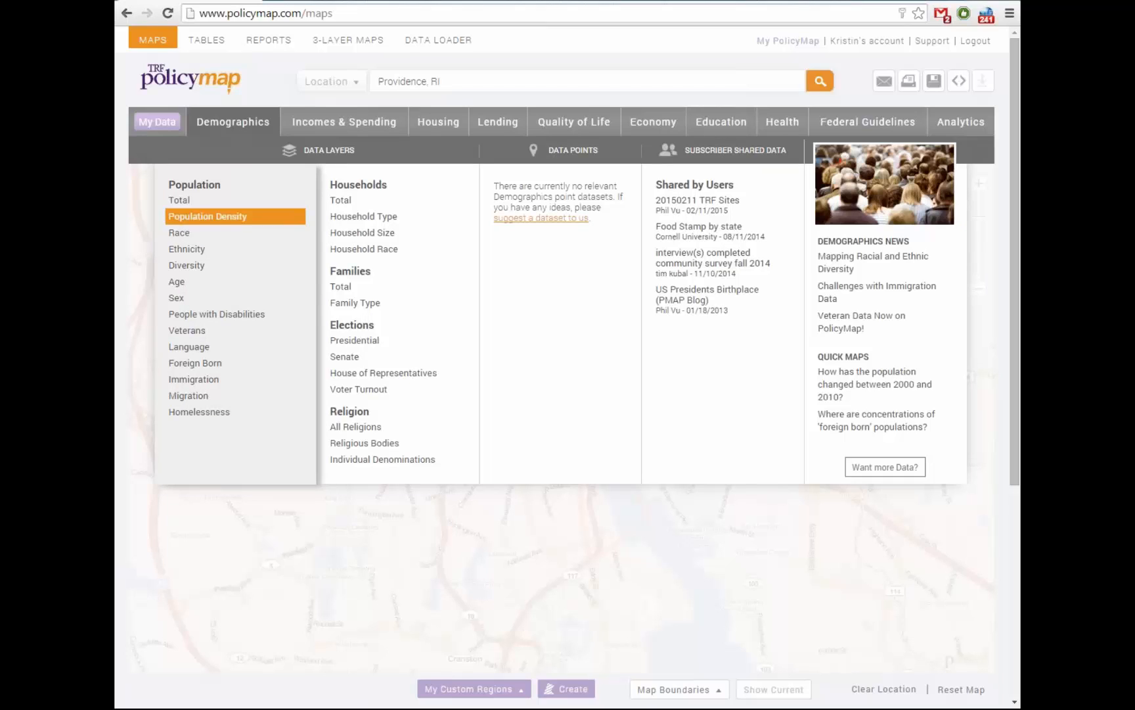
# Map Population > Race > African American share by tract, panned to fill the view
pyautogui.moveTo(179, 233)
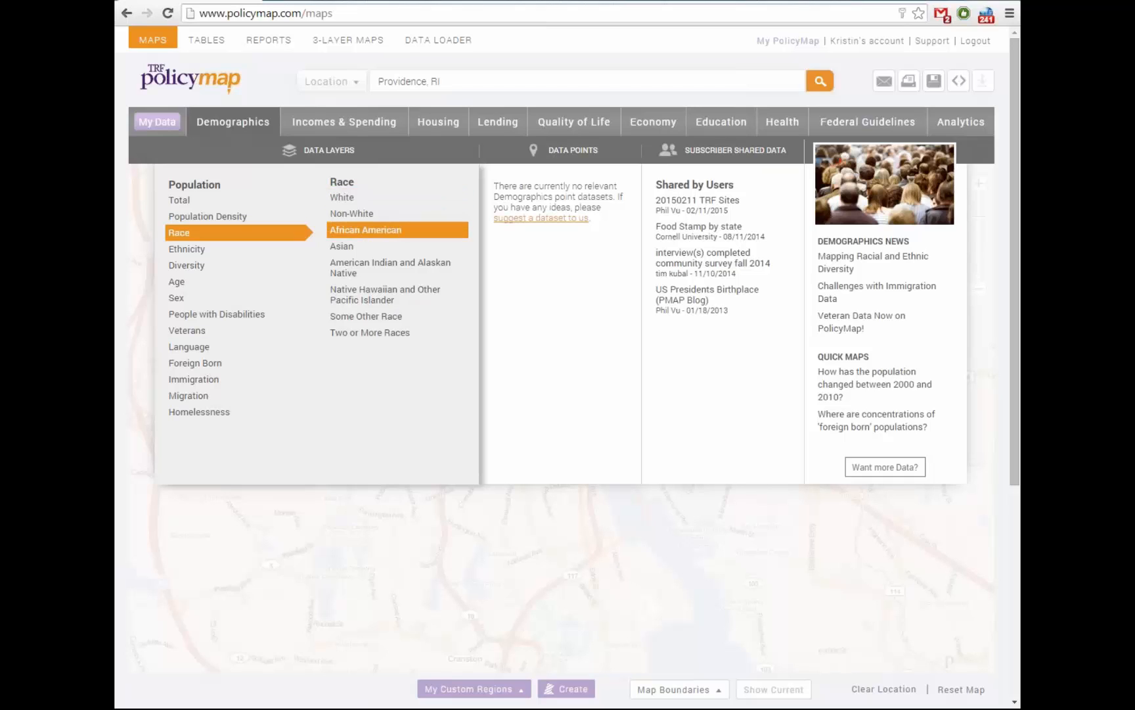
pyautogui.click(365, 229)
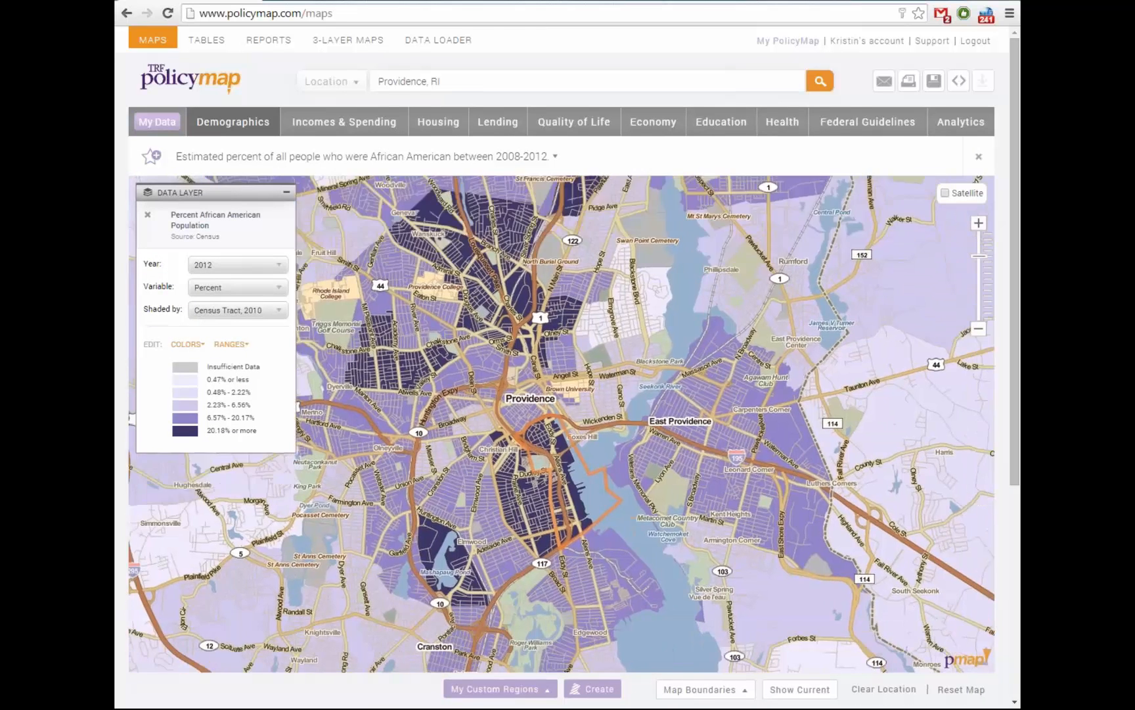
pyautogui.moveTo(543, 472); pyautogui.dragTo(540, 440)
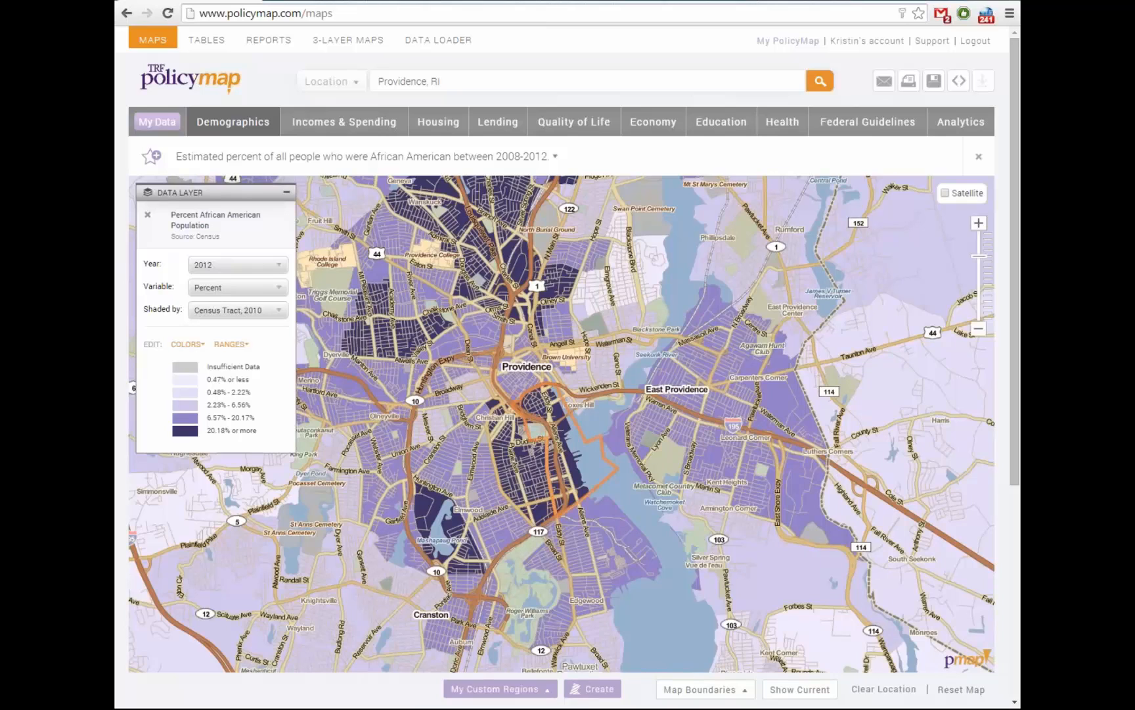
pyautogui.moveTo(562, 423)
pyautogui.mouseDown()
pyautogui.moveTo(590, 430)
pyautogui.moveTo(591, 415)
pyautogui.moveTo(582, 418)
pyautogui.mouseUp()
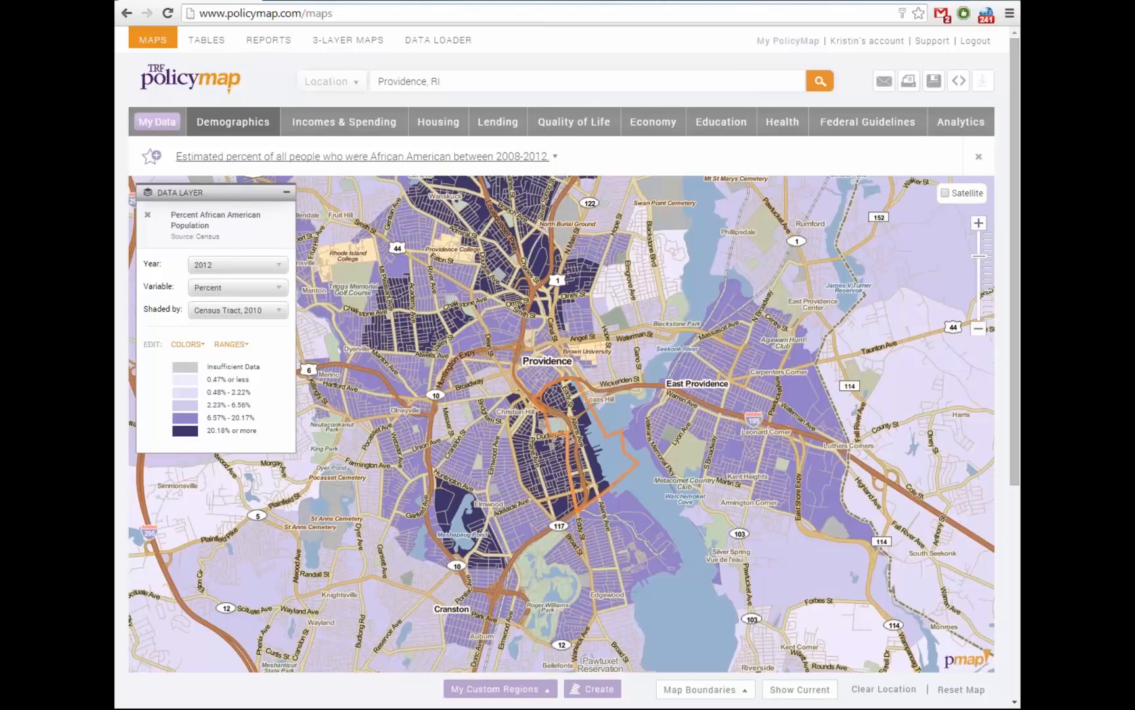
pyautogui.click(361, 157)
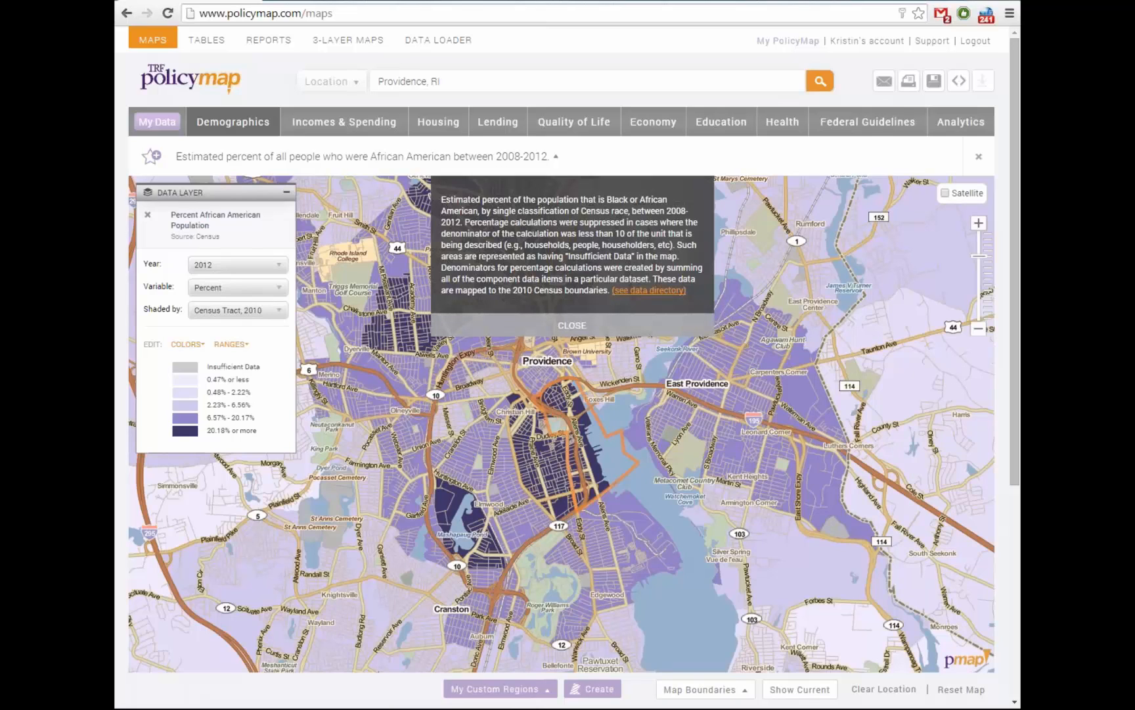
# Close the layer description, reposition the map and Data Layer panel, and list available years
pyautogui.click(571, 326)
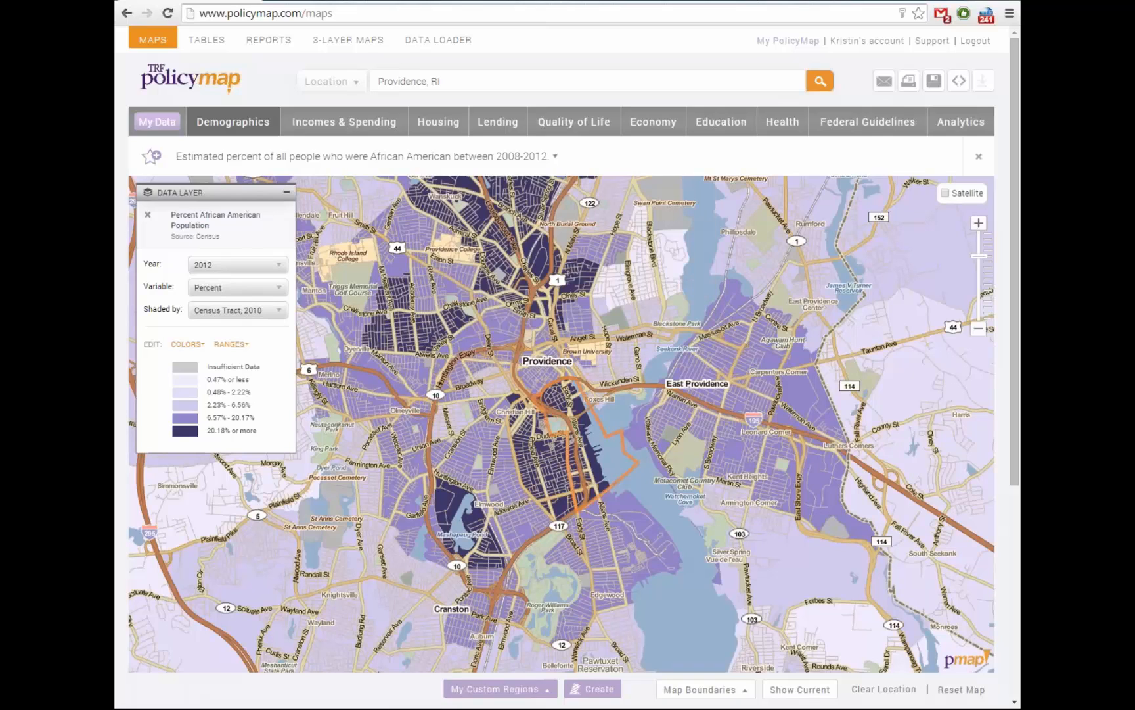
pyautogui.moveTo(552, 444); pyautogui.dragTo(530, 459)
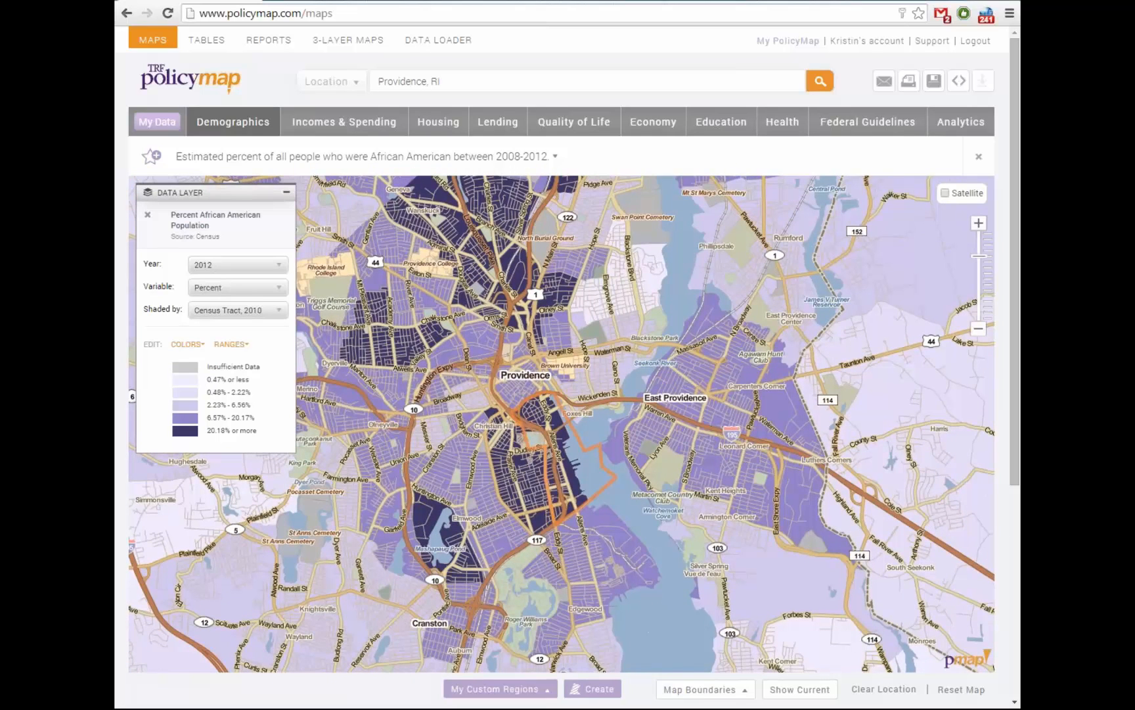
pyautogui.moveTo(227, 192); pyautogui.dragTo(240, 200)
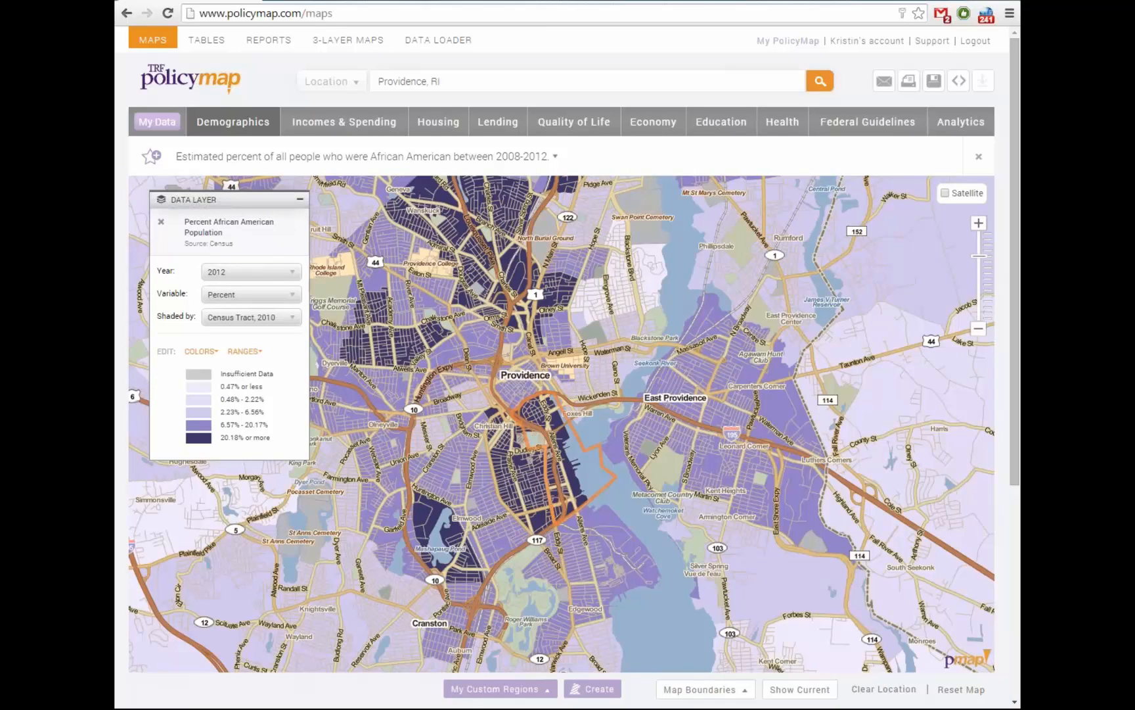
pyautogui.moveTo(241, 199)
pyautogui.mouseDown()
pyautogui.moveTo(340, 205)
pyautogui.moveTo(308, 204)
pyautogui.moveTo(284, 316)
pyautogui.moveTo(365, 338)
pyautogui.moveTo(281, 381)
pyautogui.moveTo(286, 347)
pyautogui.moveTo(324, 314)
pyautogui.moveTo(237, 197)
pyautogui.mouseUp()
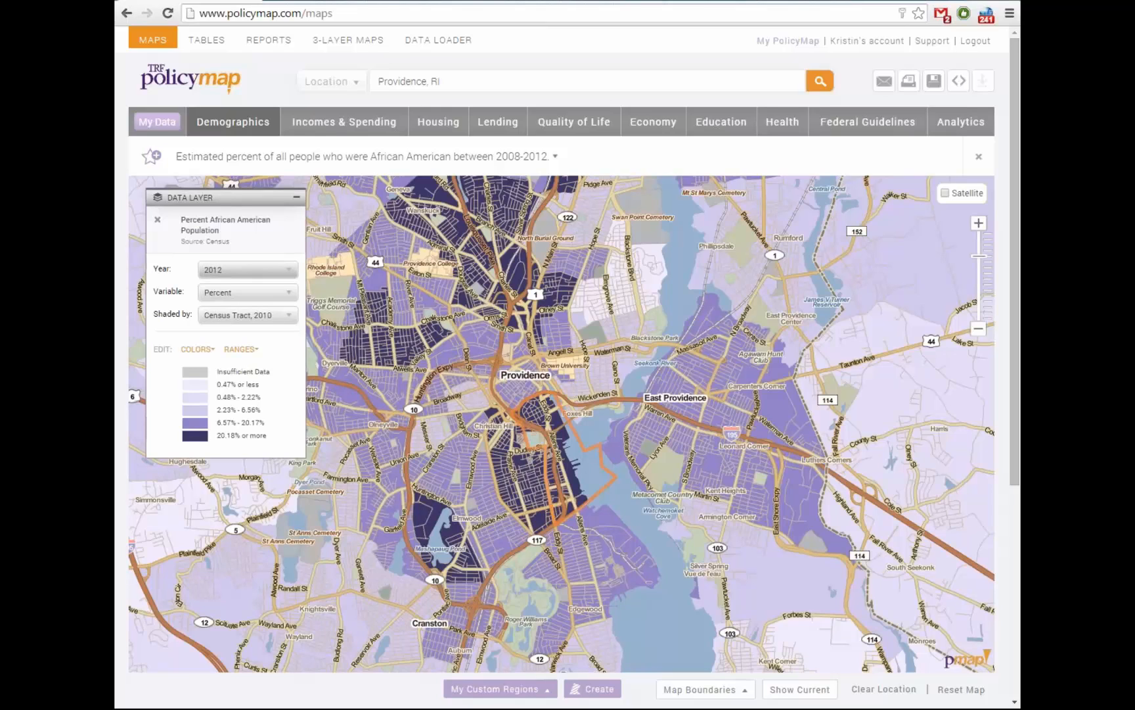
pyautogui.click(247, 270)
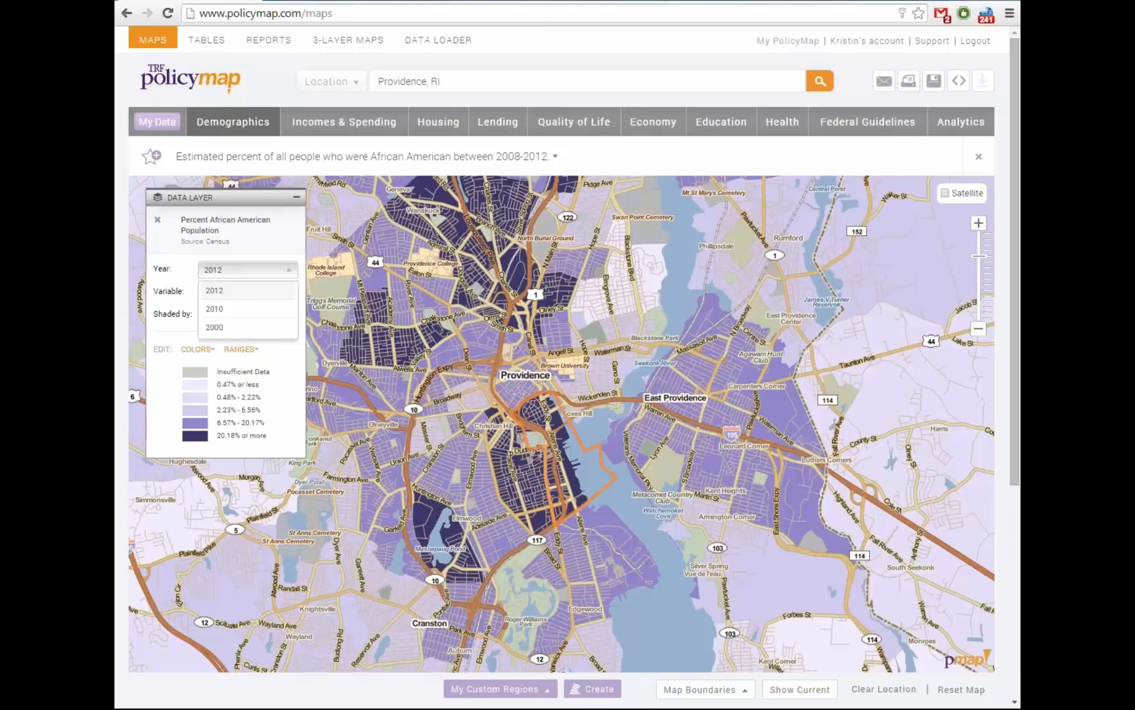
# Preview the 2010 African American data, then return to the 2008-2012 estimate
pyautogui.click(215, 309)
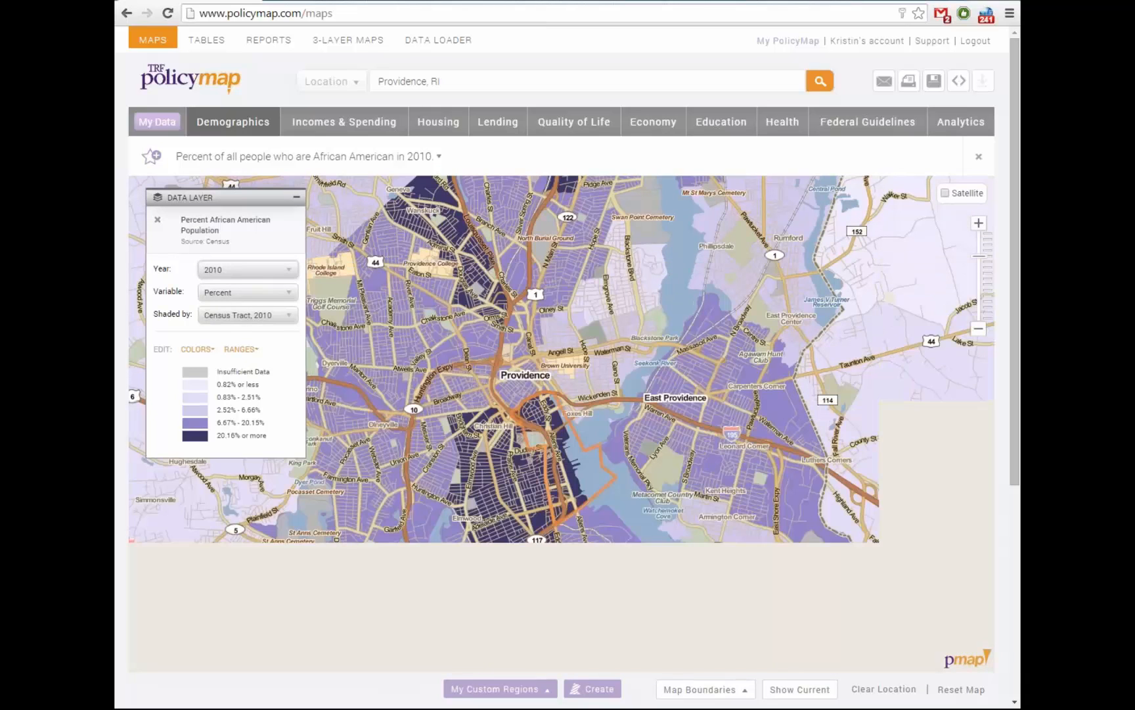
pyautogui.moveTo(562, 424); pyautogui.dragTo(615, 396)
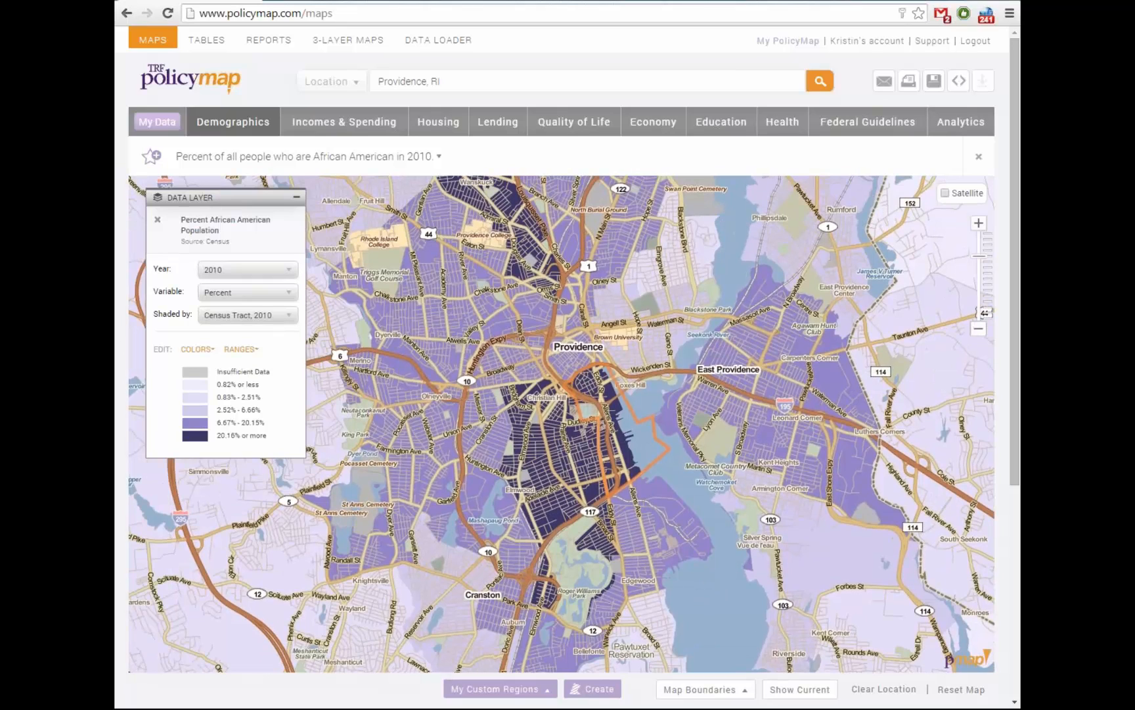
pyautogui.click(248, 270)
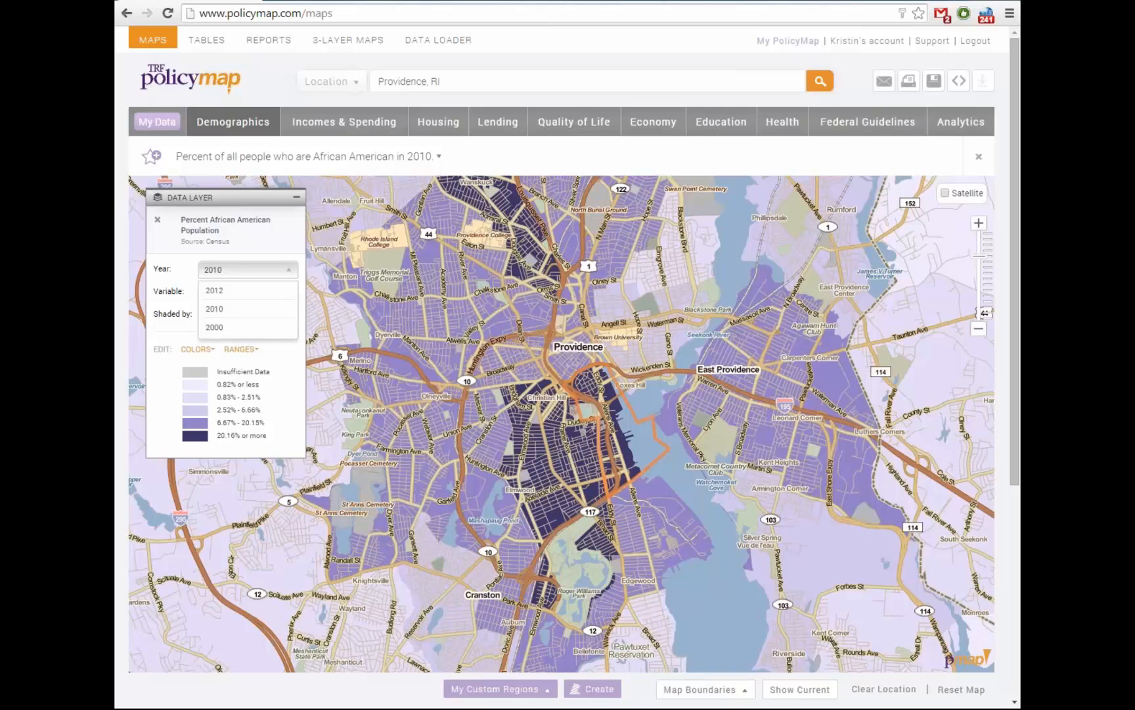
pyautogui.click(247, 270)
pyautogui.click(248, 270)
pyautogui.click(215, 291)
pyautogui.click(247, 293)
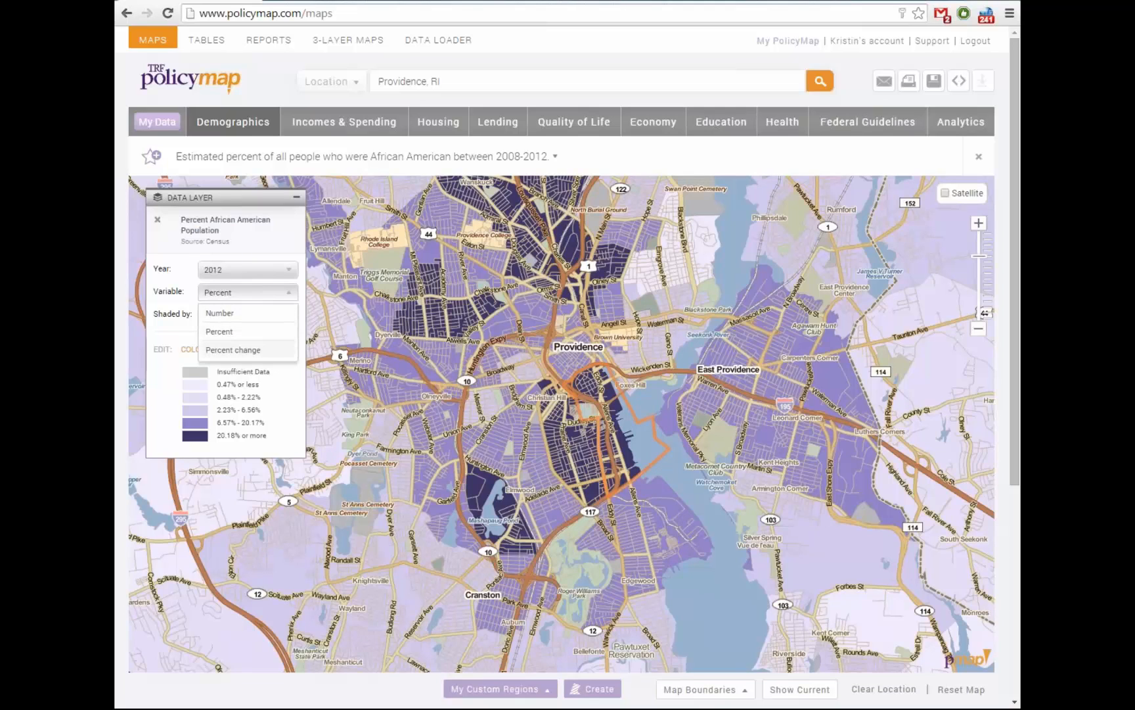
# Briefly map Percent change, then switch the variable back to Percent African American
pyautogui.click(233, 350)
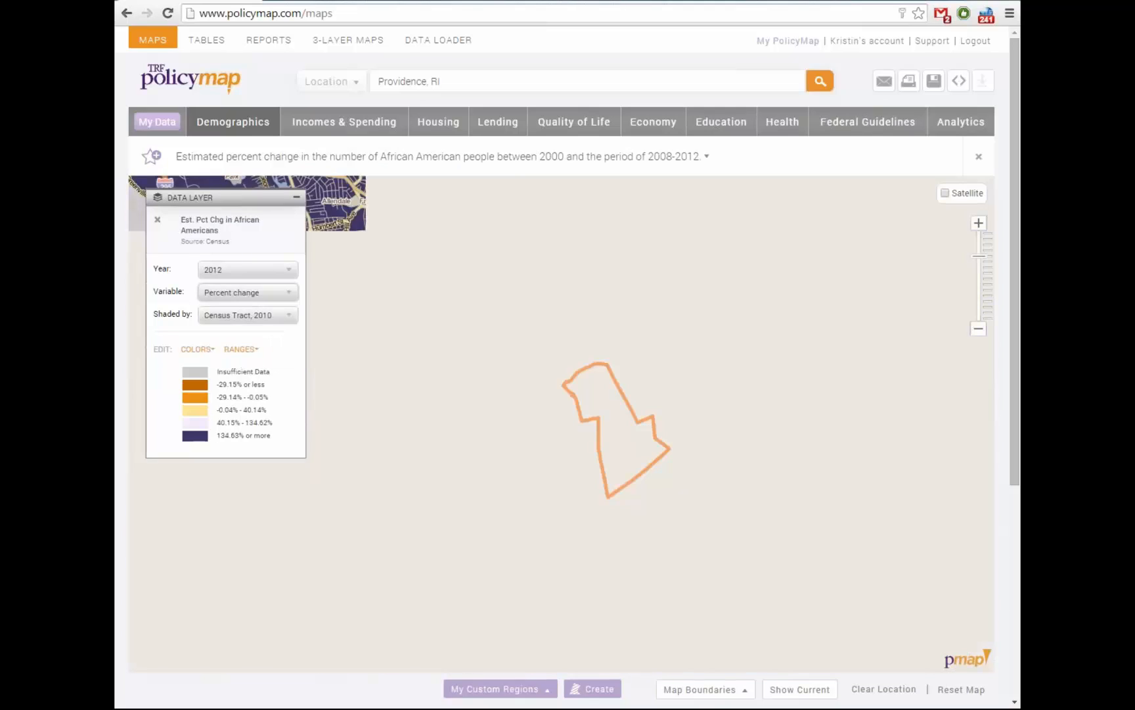
pyautogui.moveTo(592, 420); pyautogui.dragTo(548, 452)
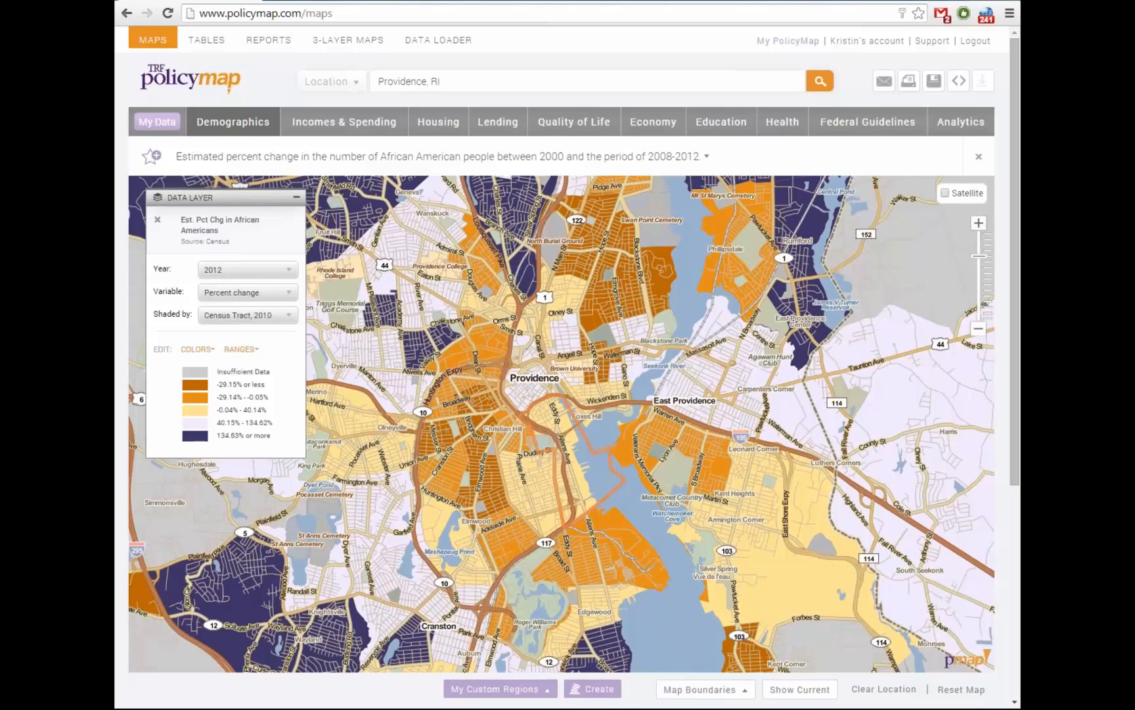
pyautogui.moveTo(544, 452)
pyautogui.mouseDown()
pyautogui.moveTo(557, 474)
pyautogui.moveTo(557, 458)
pyautogui.mouseUp()
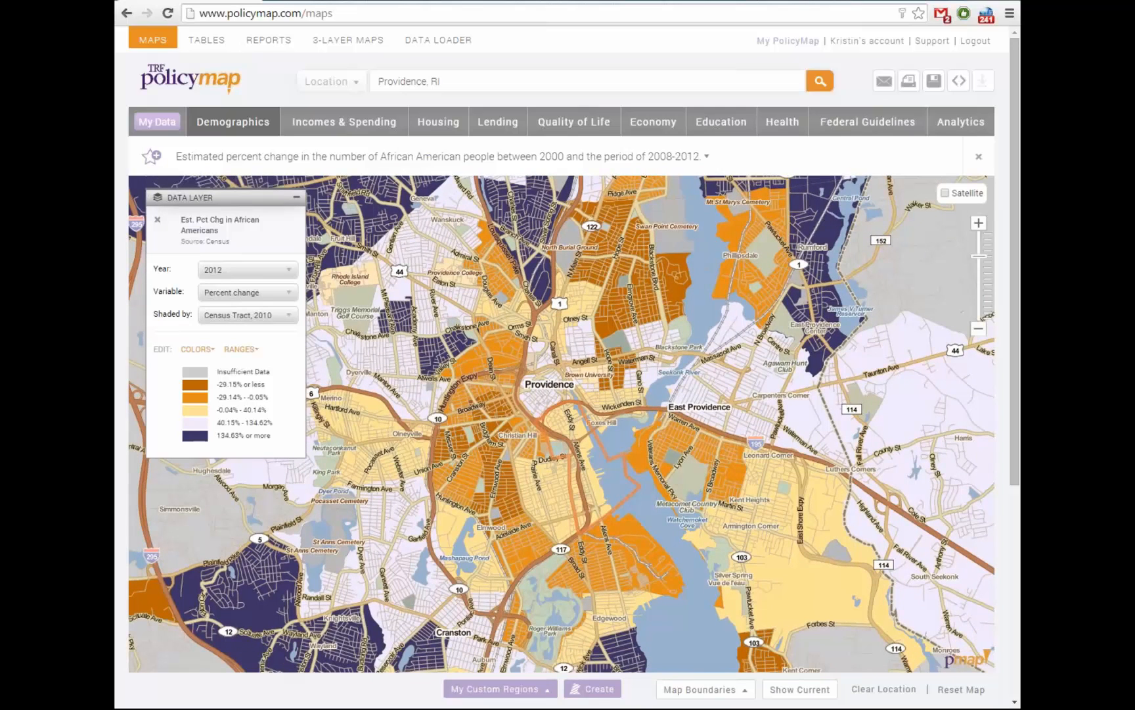
pyautogui.click(248, 293)
pyautogui.click(224, 331)
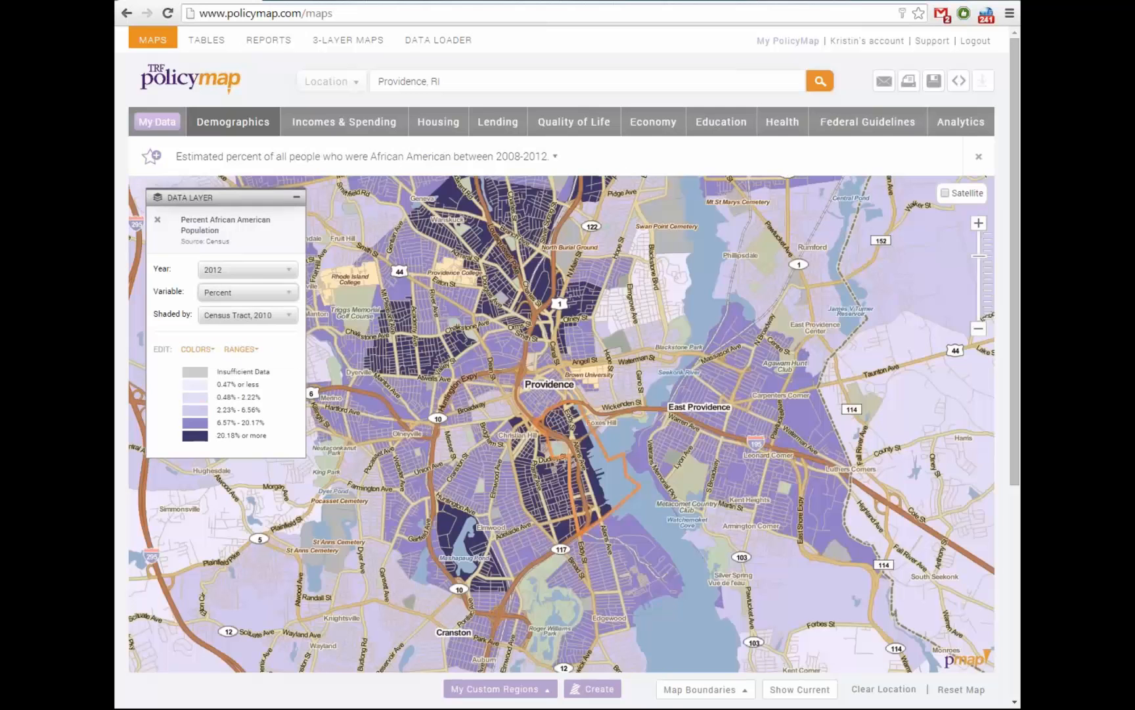
pyautogui.moveTo(556, 464); pyautogui.dragTo(550, 478)
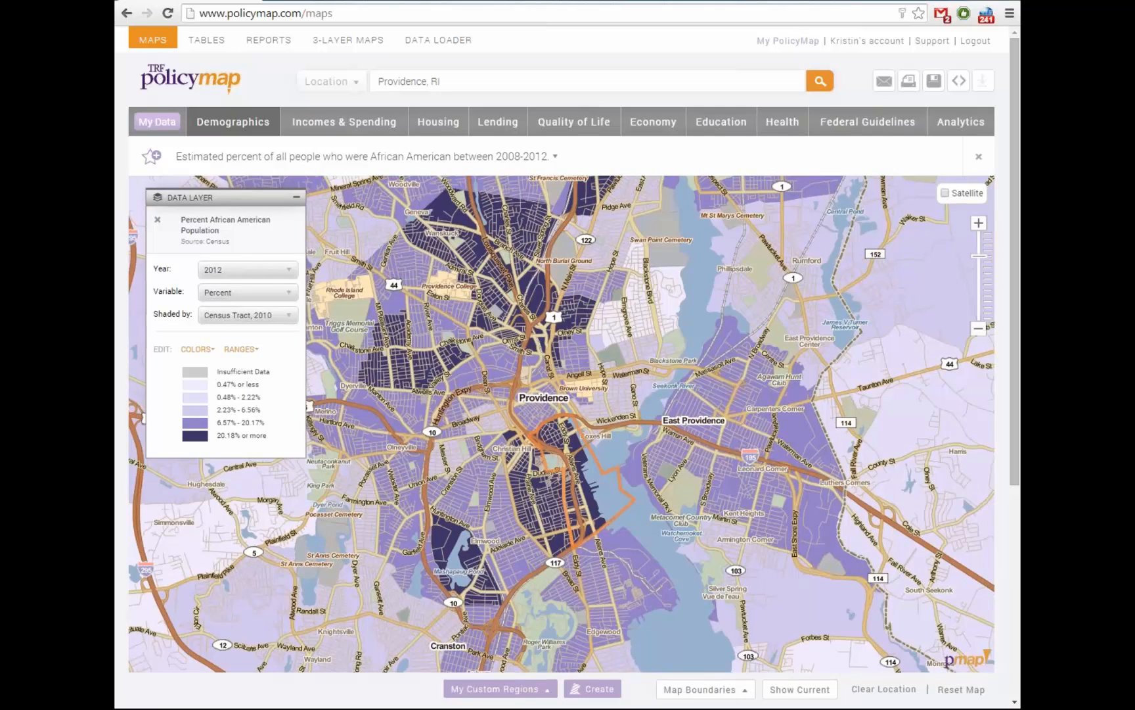
pyautogui.click(551, 475)
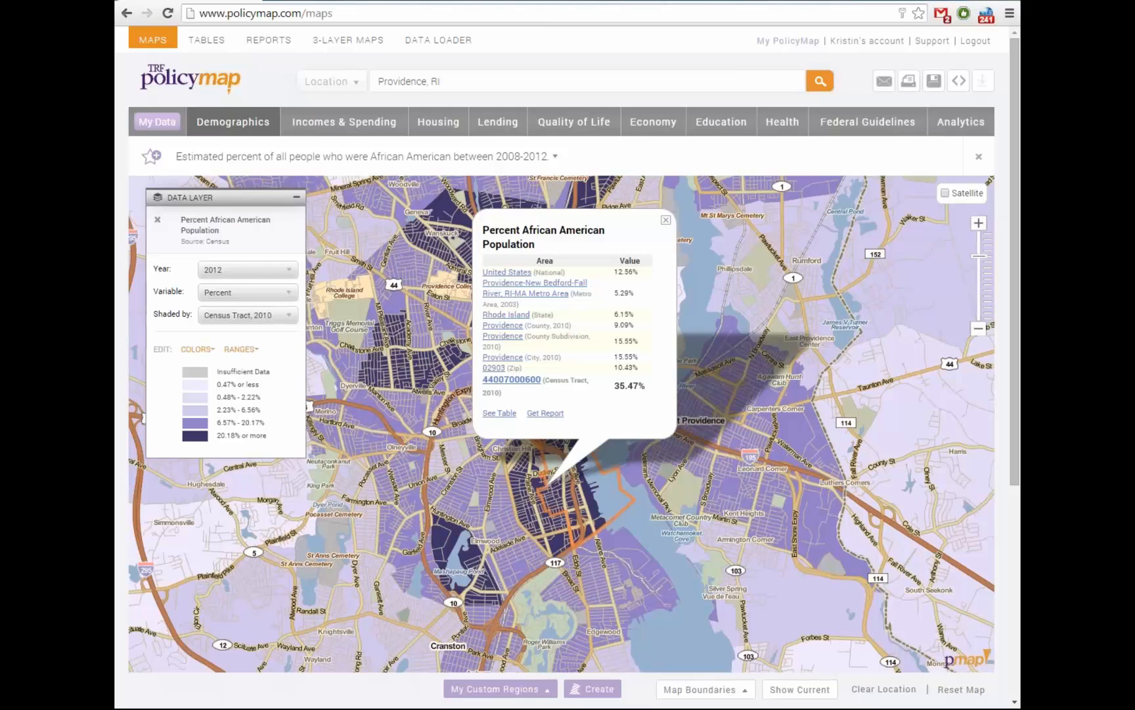
pyautogui.click(666, 220)
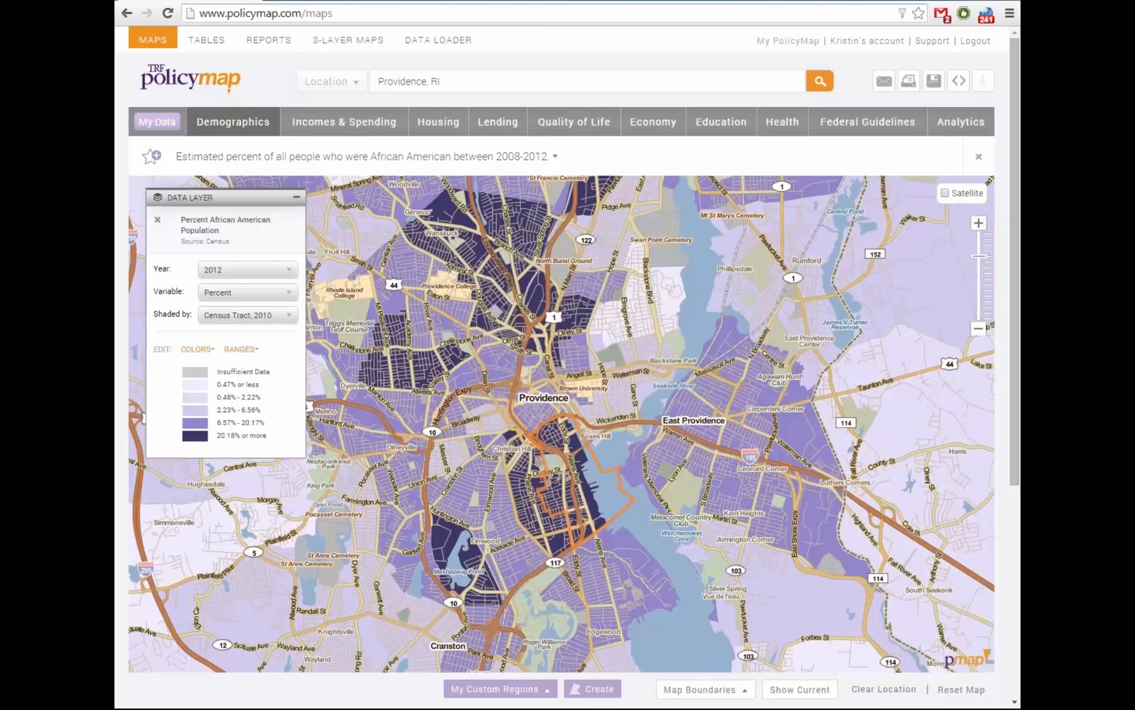
pyautogui.moveTo(611, 422); pyautogui.dragTo(569, 411)
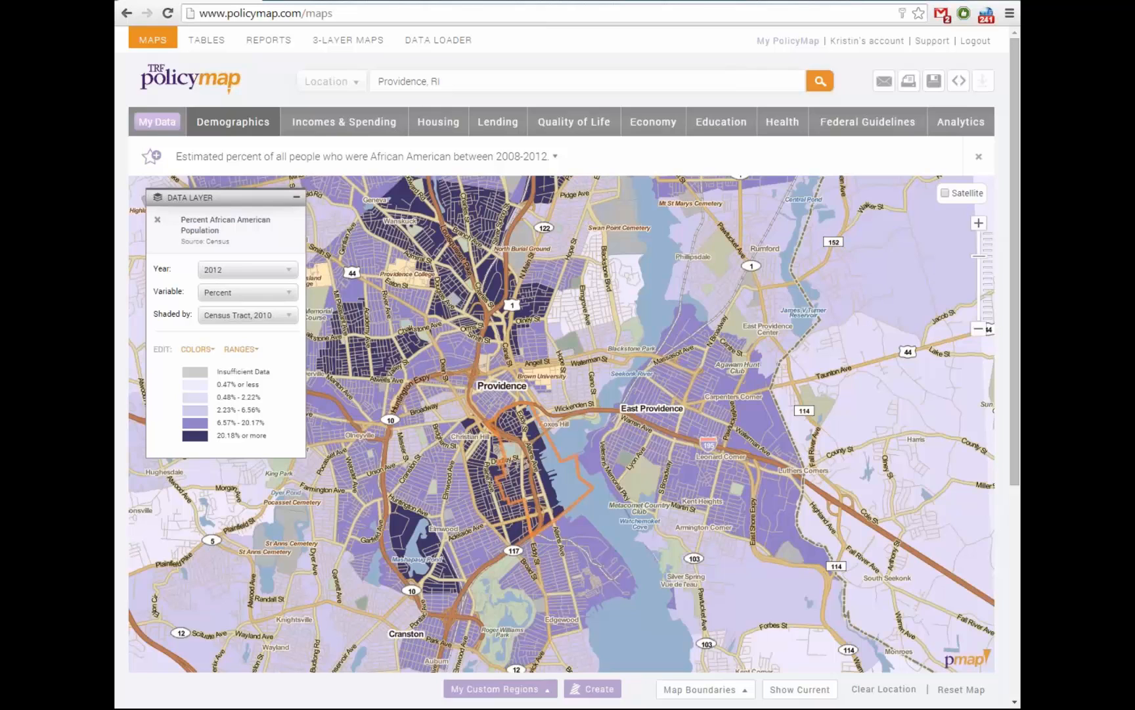
pyautogui.moveTo(562, 424); pyautogui.dragTo(615, 410)
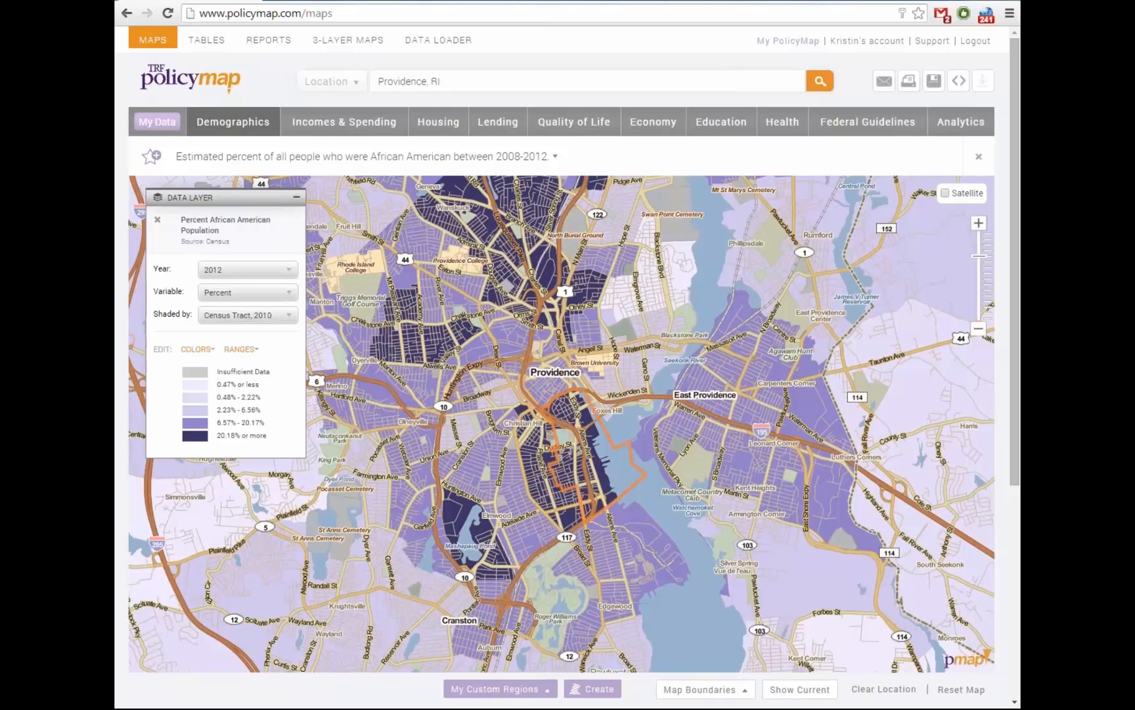
# Zoom in one level on downtown Providence, recentre, and browse the Shaded by geography list
pyautogui.click(978, 222)
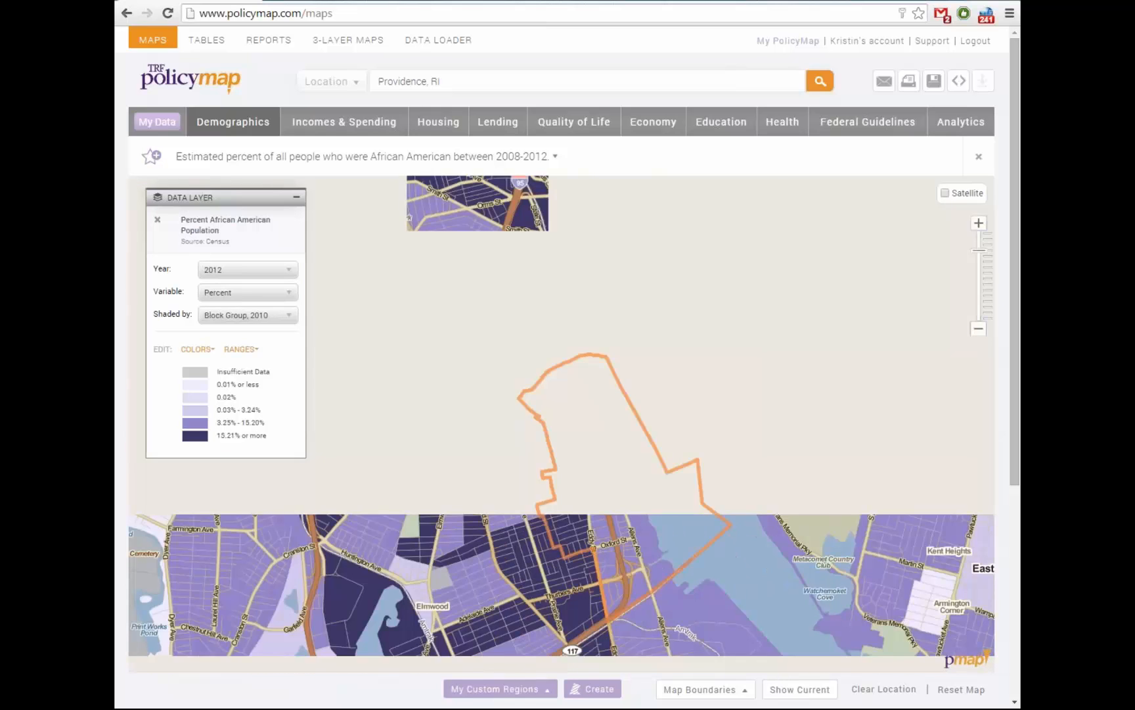
pyautogui.moveTo(561, 446); pyautogui.dragTo(596, 412)
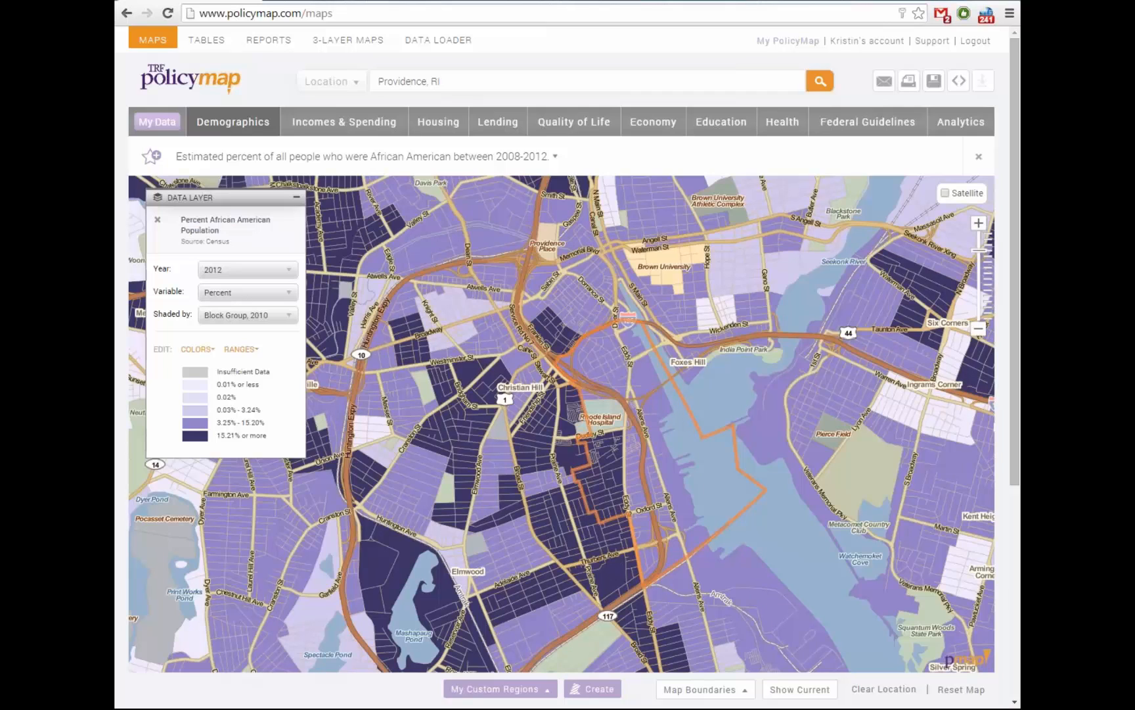
pyautogui.moveTo(584, 422); pyautogui.dragTo(561, 424)
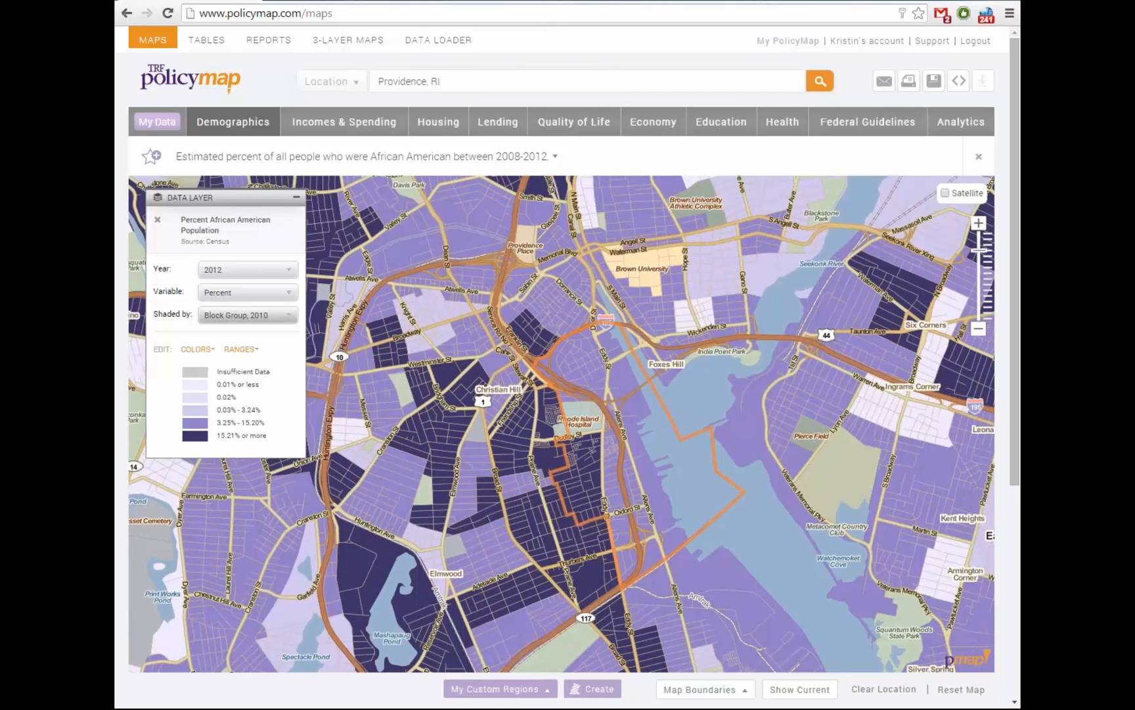
pyautogui.click(248, 314)
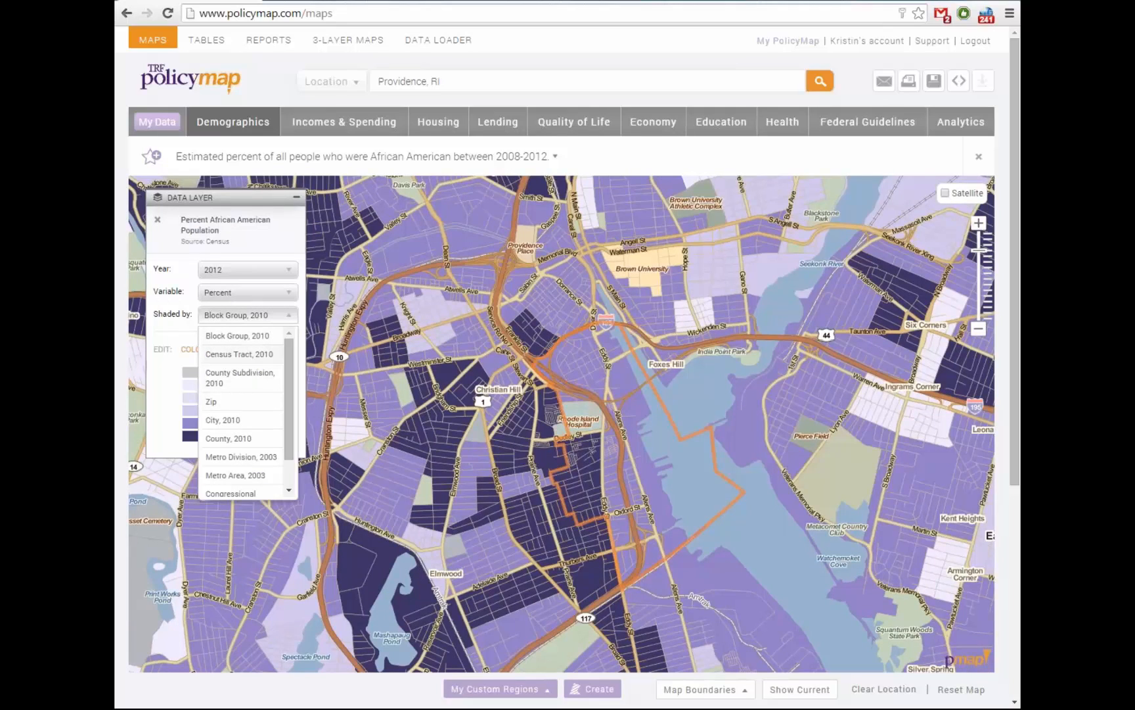
pyautogui.moveTo(289, 358)
pyautogui.mouseDown()
pyautogui.moveTo(289, 384)
pyautogui.moveTo(290, 359)
pyautogui.mouseUp()
# Shade by County, 2010, zoom out two levels, and recentre the map
pyautogui.click(228, 438)
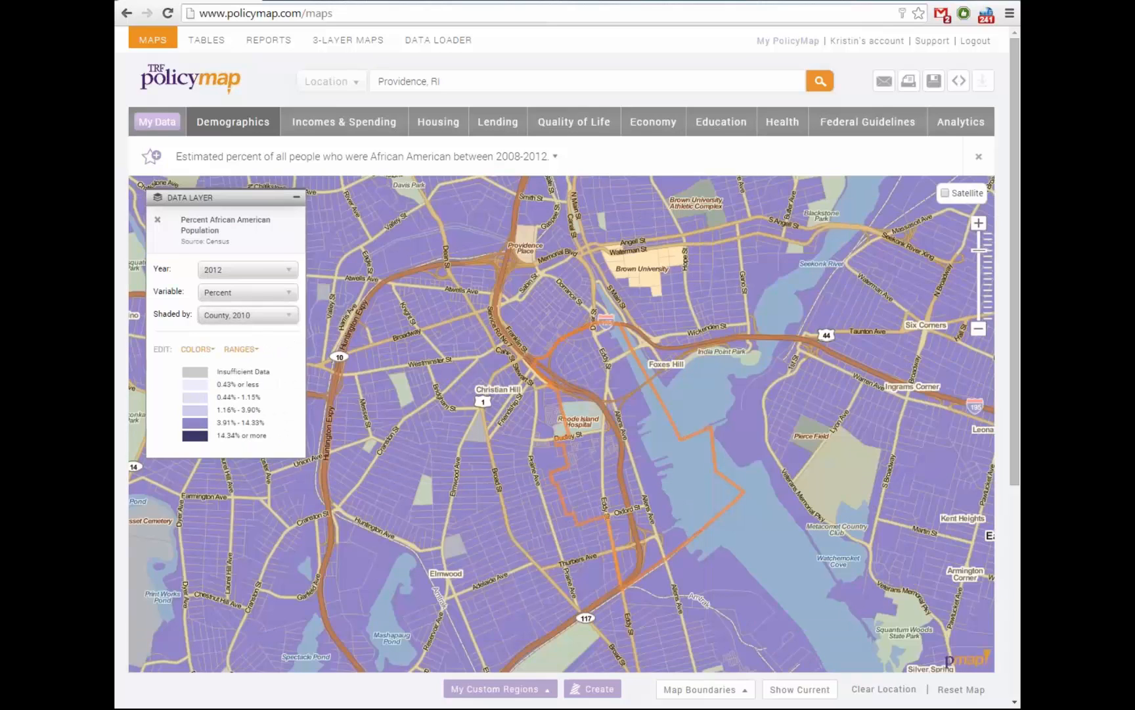
pyautogui.click(979, 328)
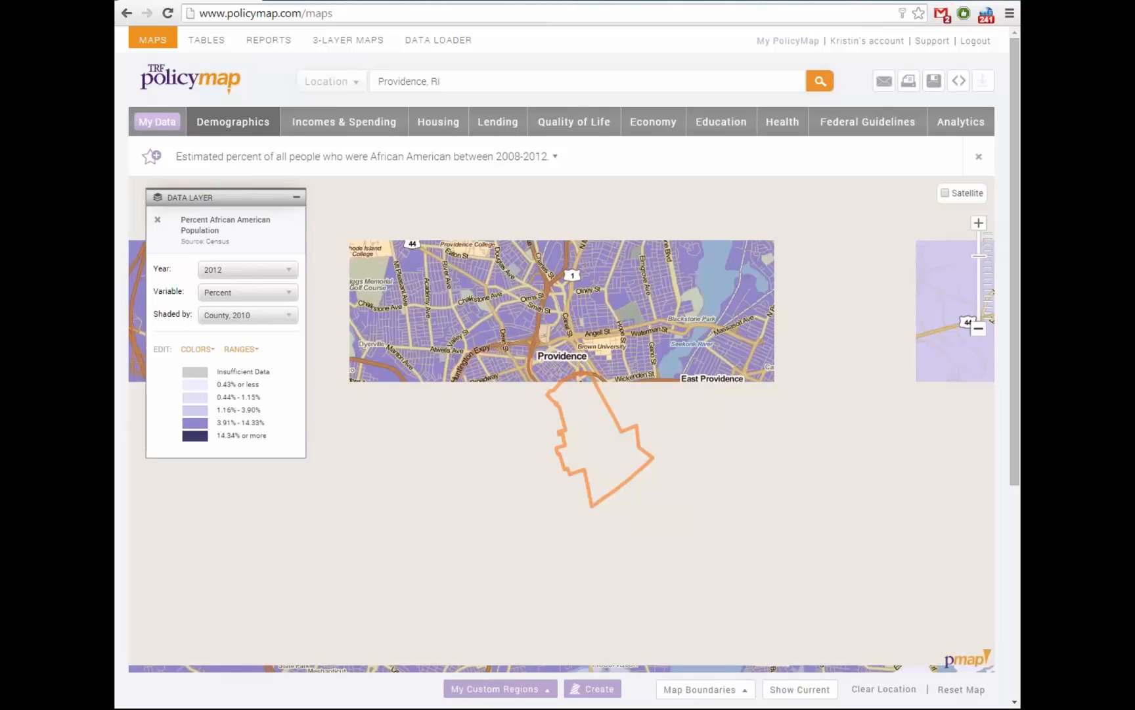
pyautogui.click(979, 329)
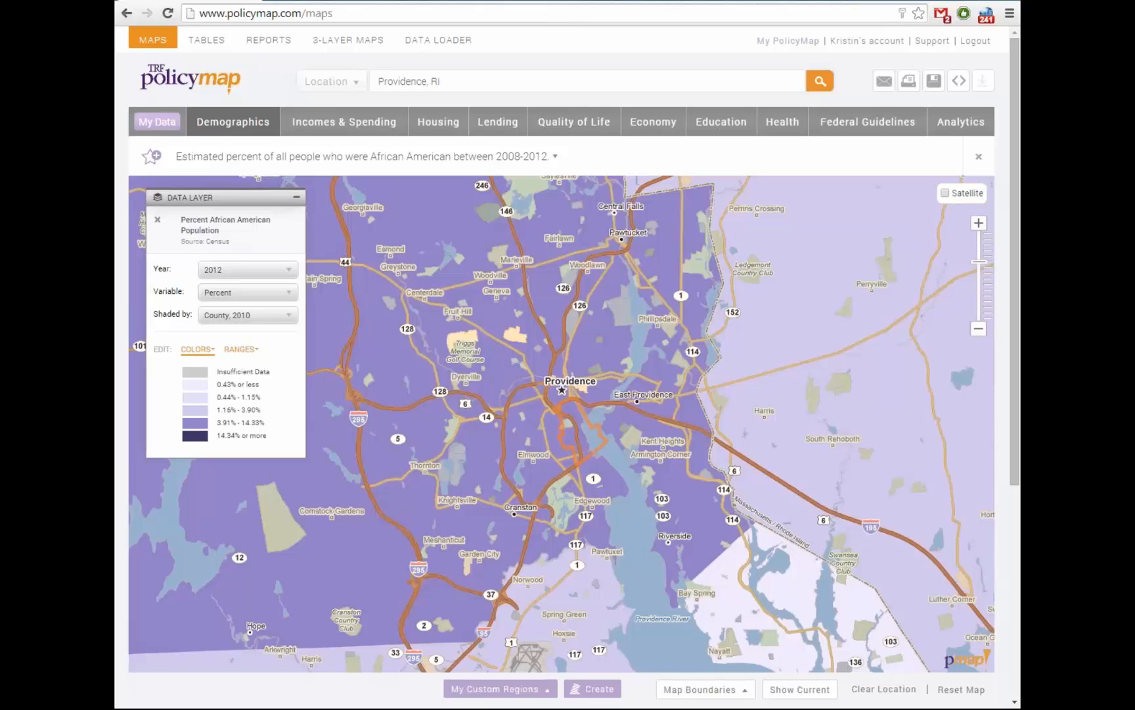
pyautogui.moveTo(460, 368); pyautogui.dragTo(504, 376)
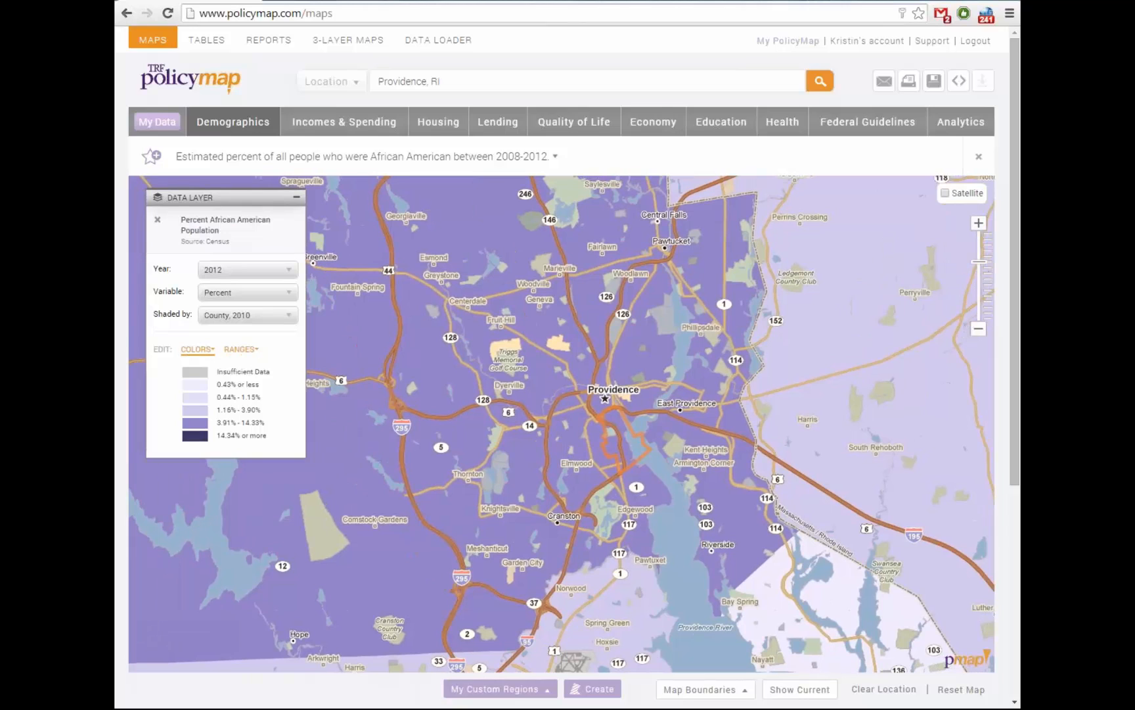
# Apply the orange colour scheme to the county shading
pyautogui.click(198, 349)
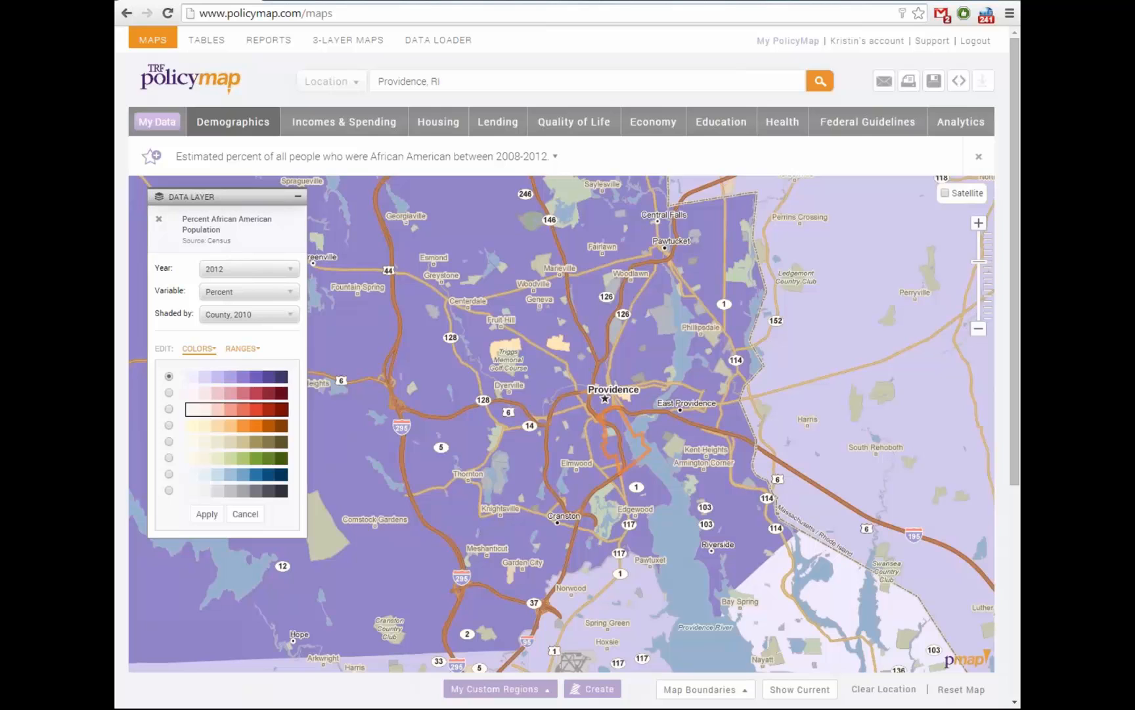
pyautogui.moveTo(368, 420); pyautogui.dragTo(425, 432)
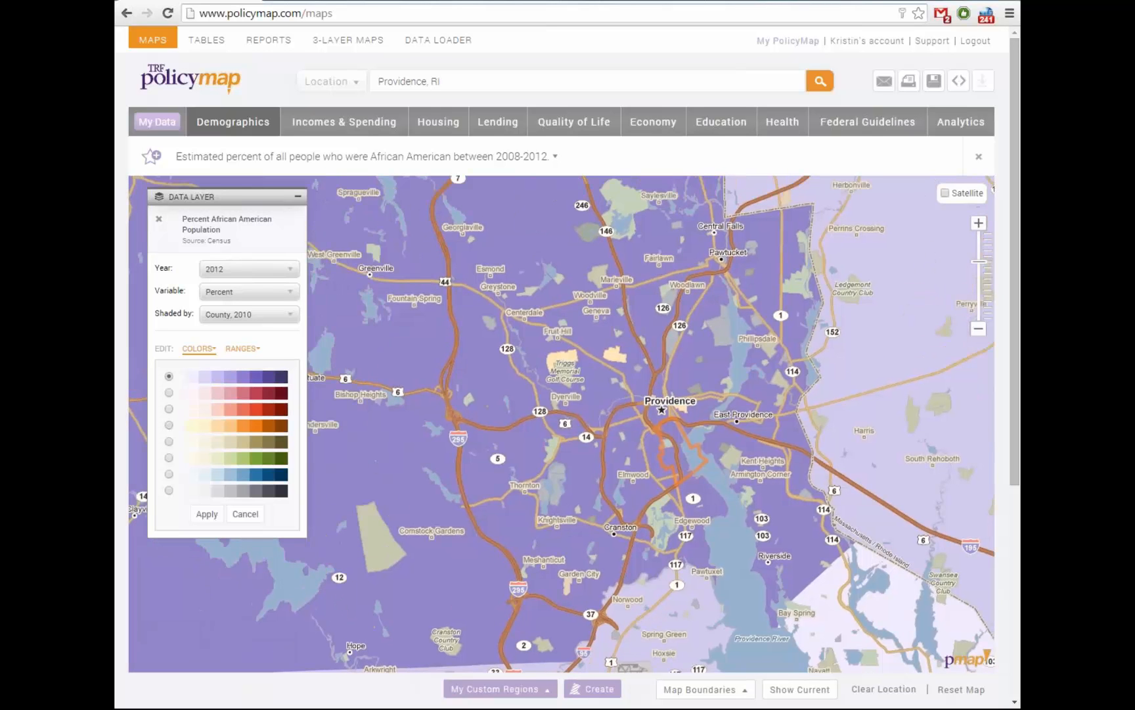
pyautogui.click(206, 514)
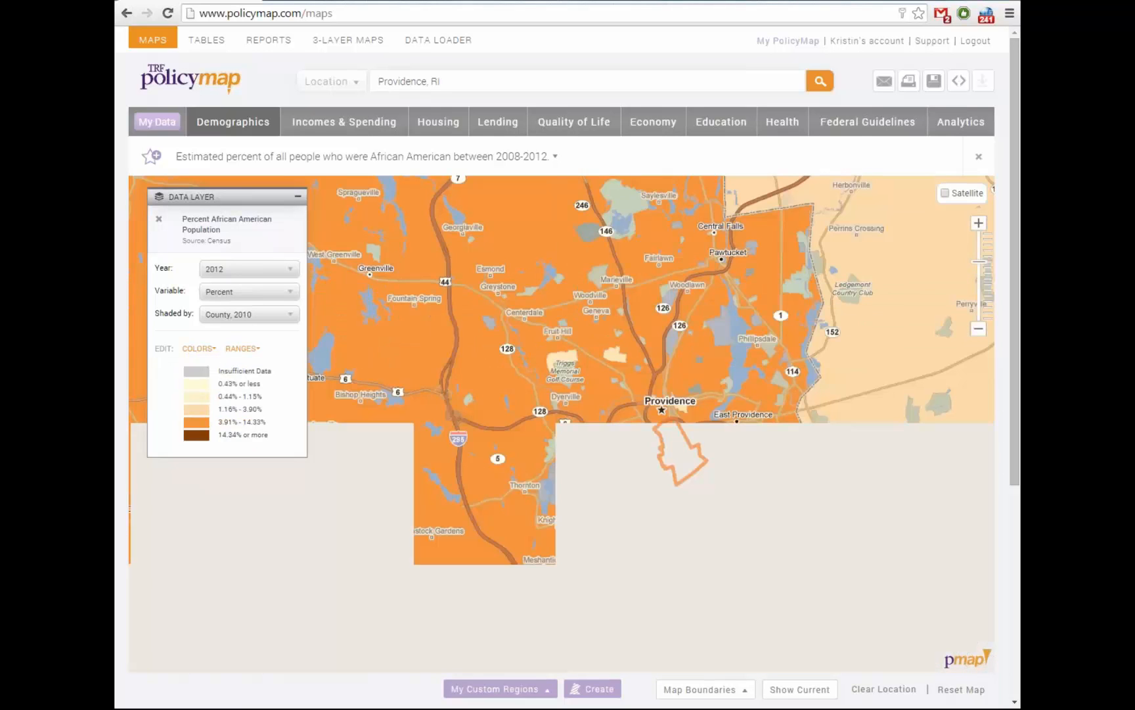
pyautogui.moveTo(571, 408); pyautogui.dragTo(529, 434)
# Zoom out to southern New England and show the legend's five value ranges
pyautogui.scroll(-1, 598, 464)
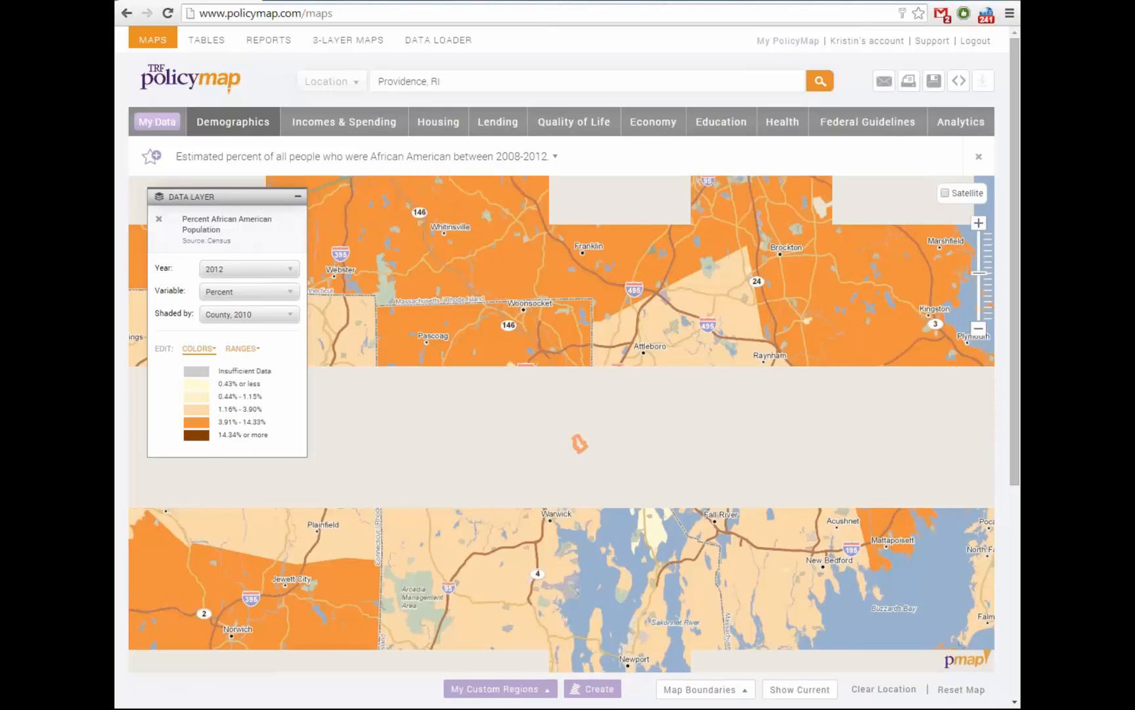
pyautogui.click(199, 349)
pyautogui.click(242, 349)
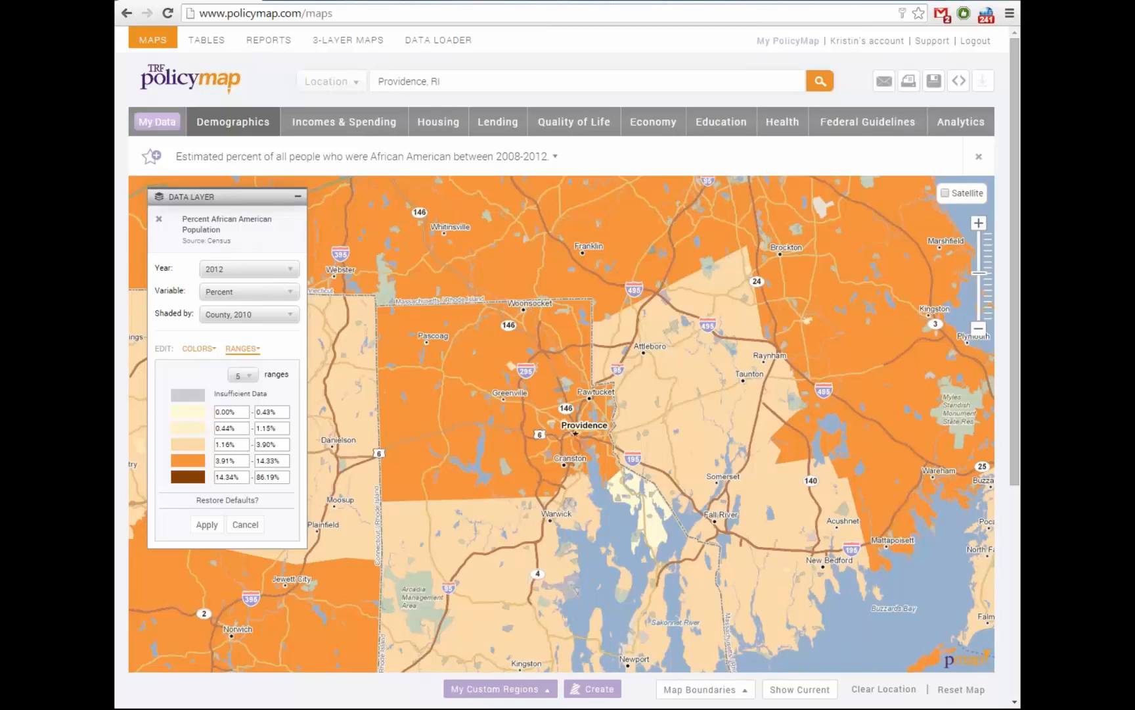
# Close the range editor keeping county shading, recentre the map, and open Demographics
pyautogui.click(245, 525)
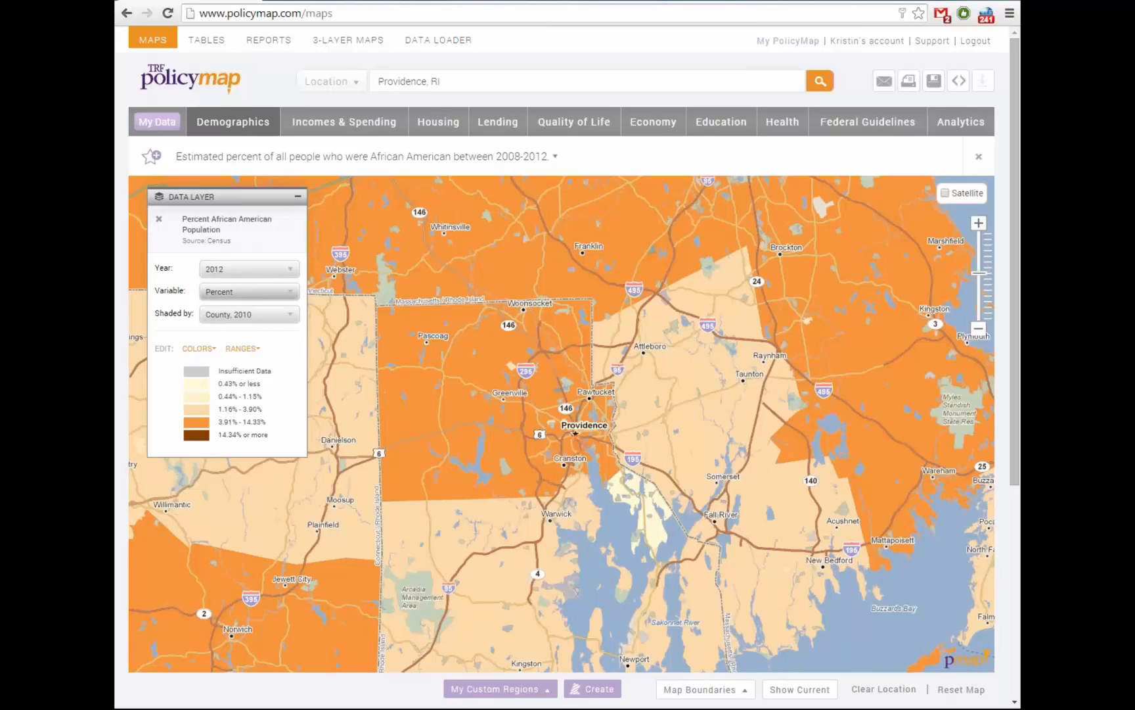
pyautogui.click(248, 315)
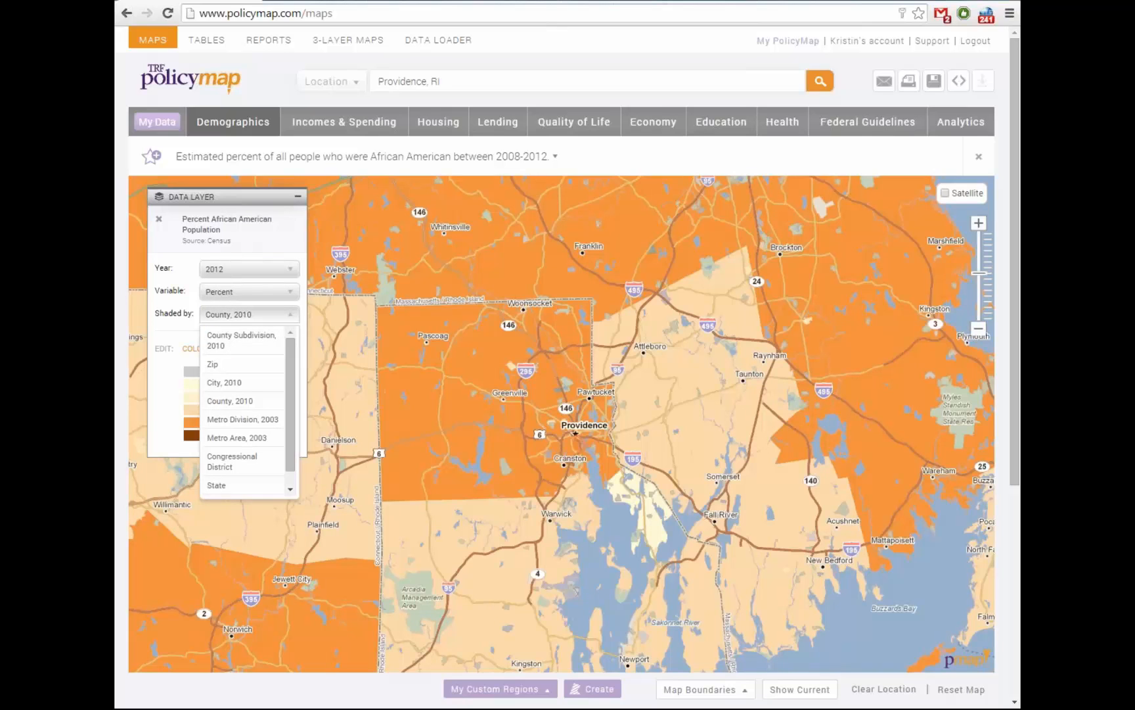
pyautogui.click(282, 314)
pyautogui.moveTo(460, 341); pyautogui.dragTo(434, 391)
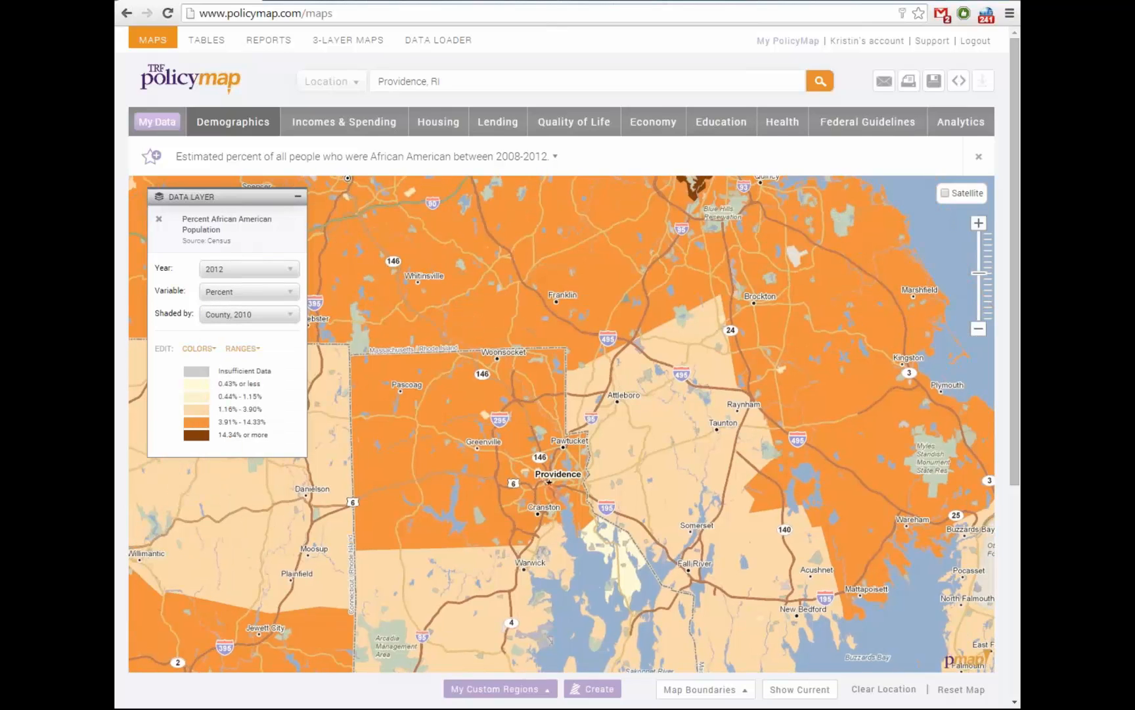
pyautogui.moveTo(562, 421); pyautogui.dragTo(518, 447)
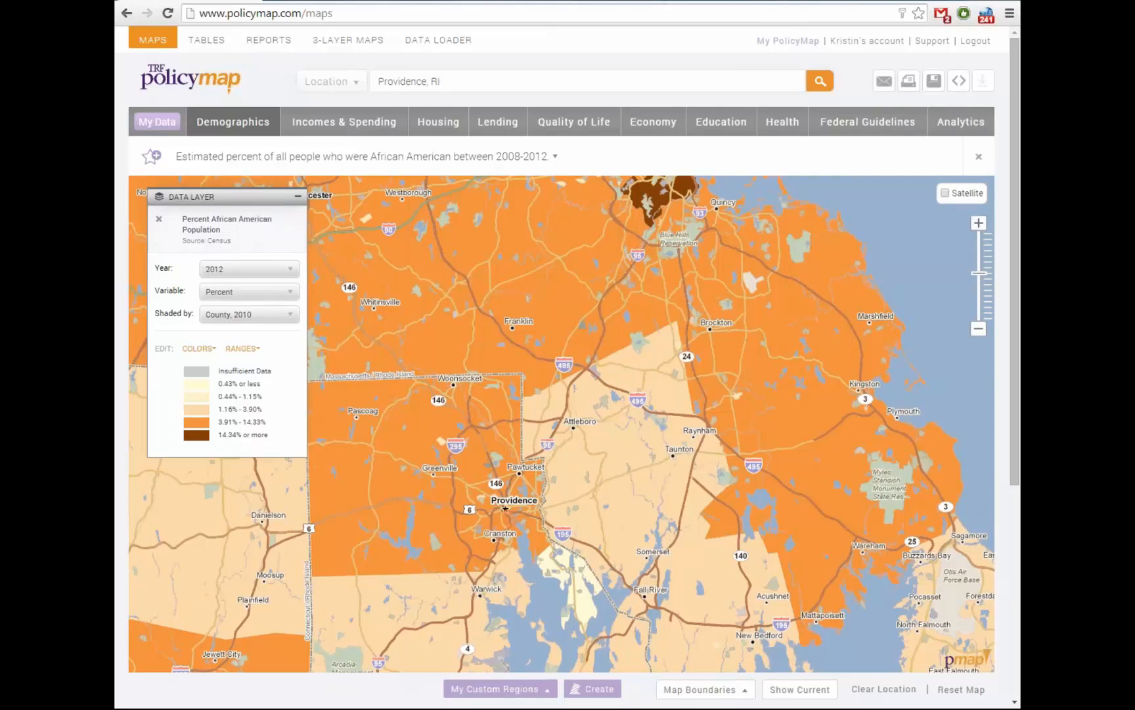
pyautogui.click(233, 122)
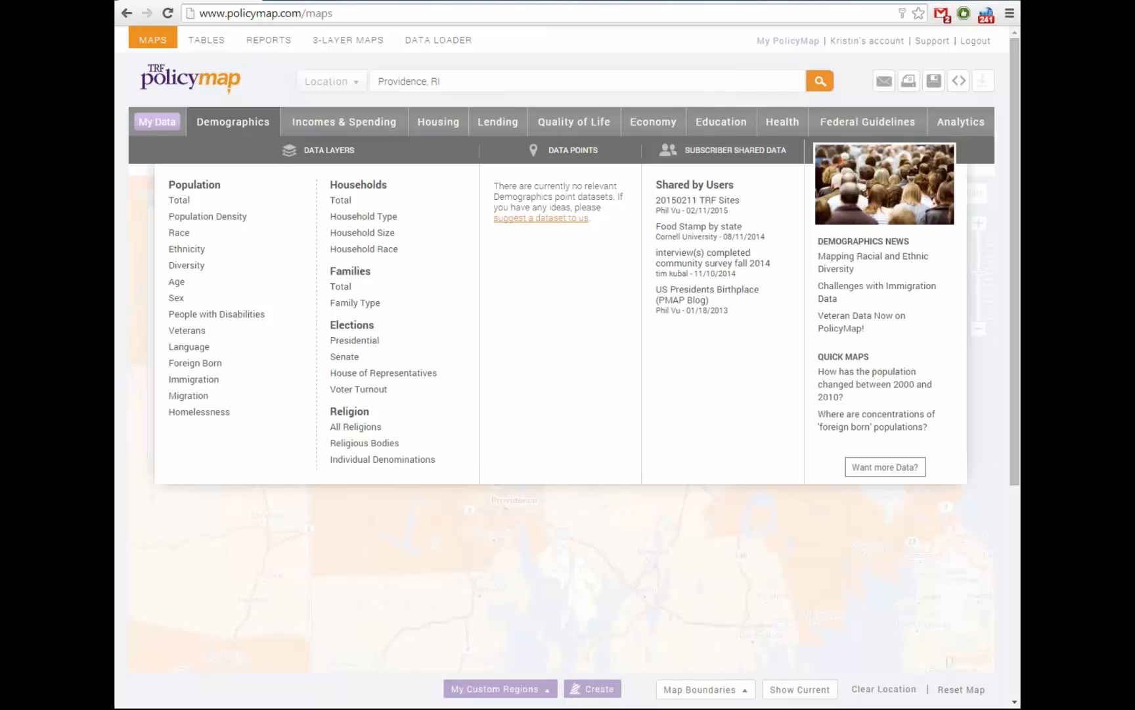
# Map the 2012 Predominant Race/Ethnicity layer by census tract, recentred on Providence, RI
pyautogui.moveTo(187, 265)
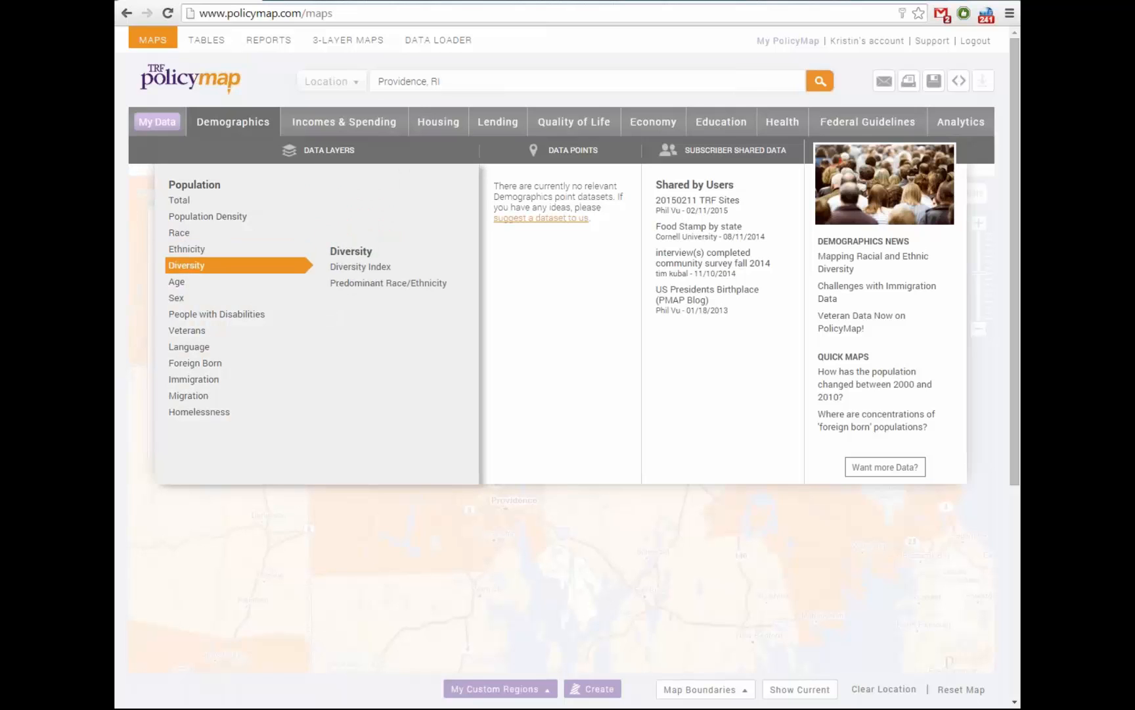
pyautogui.click(391, 283)
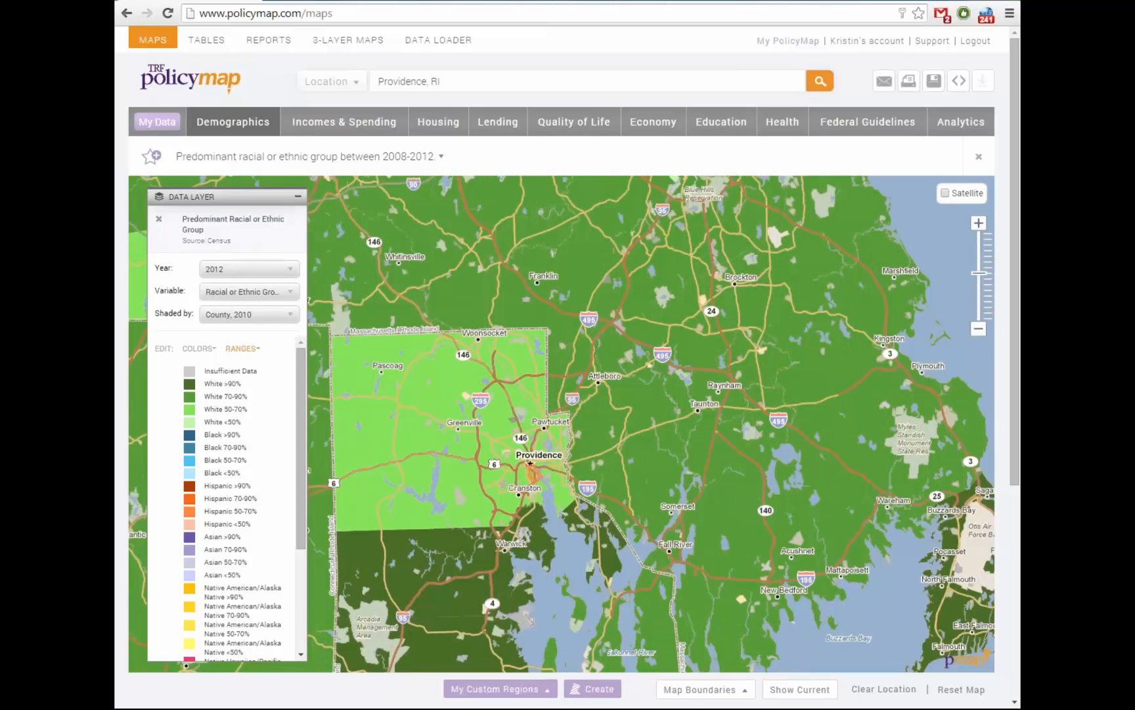
pyautogui.scroll(6, 562, 424)
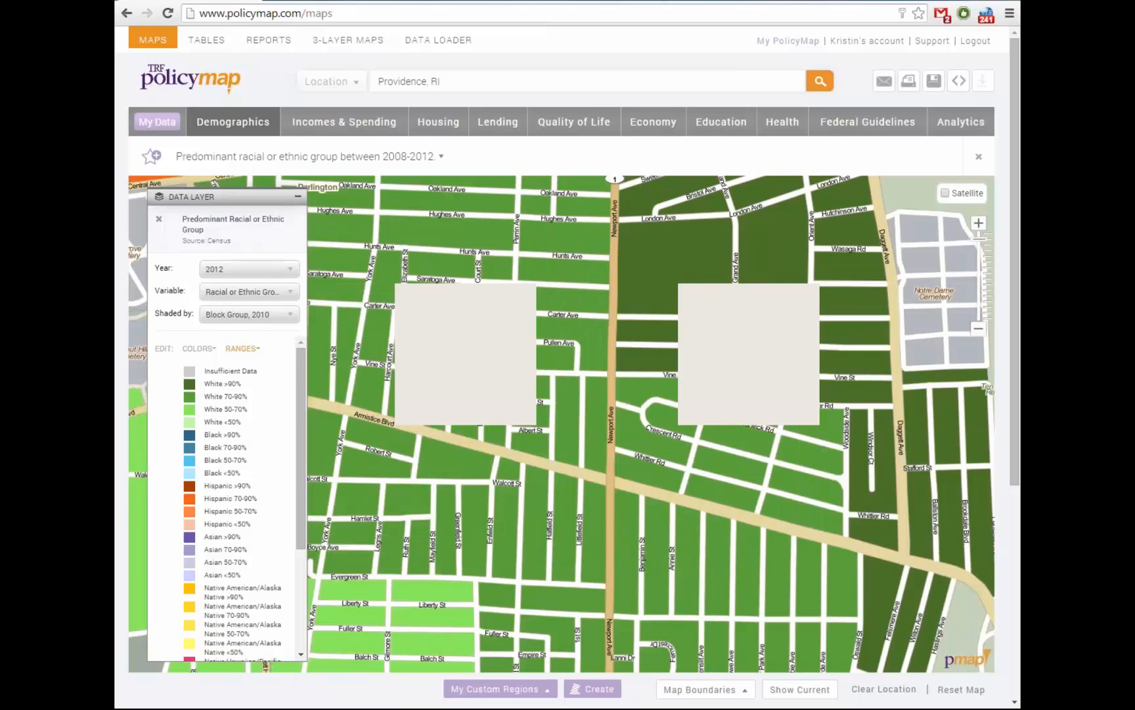
pyautogui.click(820, 81)
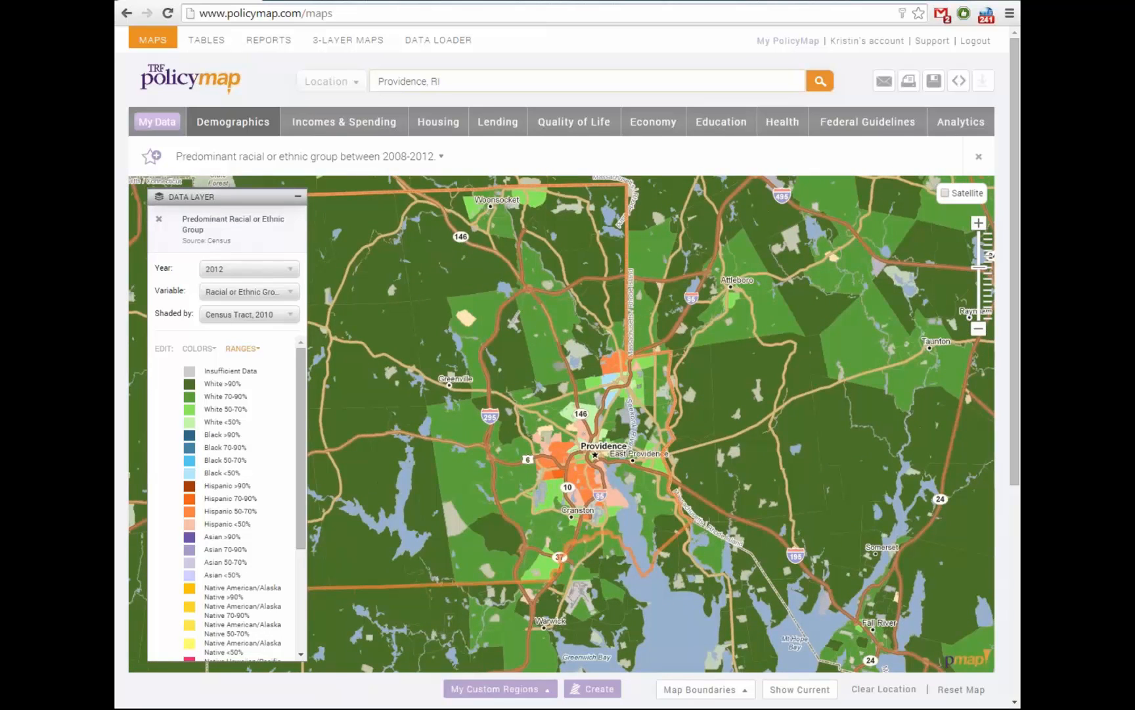
# Zoom and recentre the race/ethnicity map on Providence and Cranston, then bring up Demographics layers
pyautogui.moveTo(301, 447)
pyautogui.mouseDown()
pyautogui.moveTo(301, 511)
pyautogui.moveTo(300, 462)
pyautogui.mouseUp()
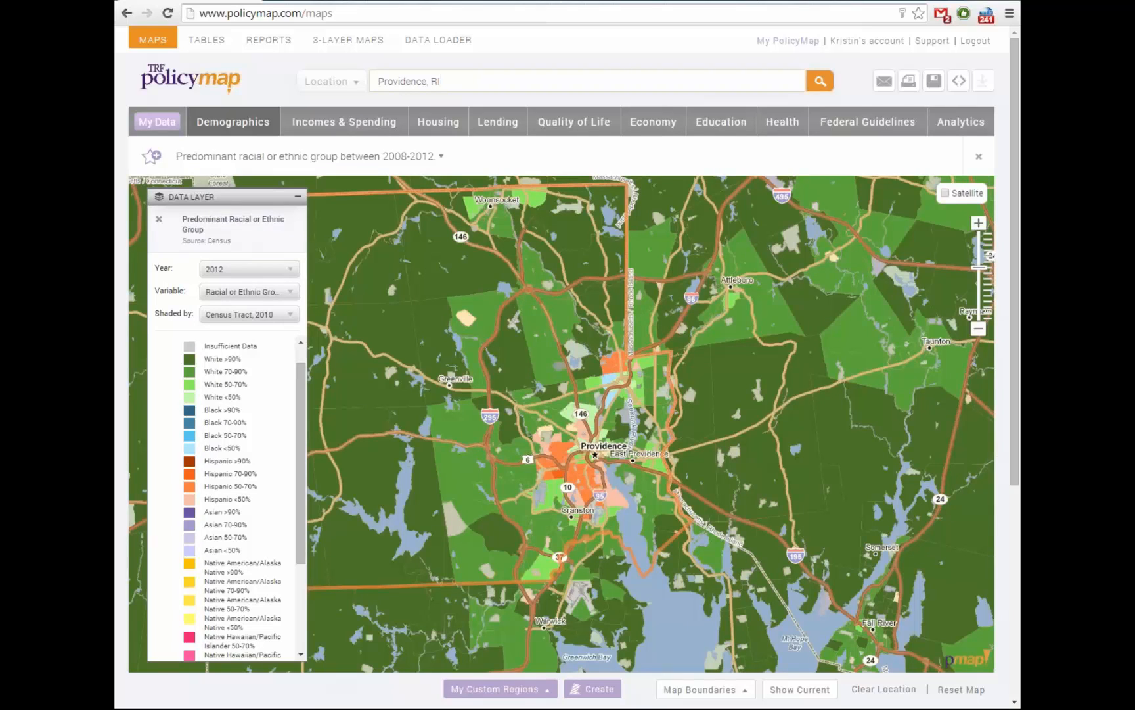
pyautogui.moveTo(562, 423); pyautogui.dragTo(556, 398)
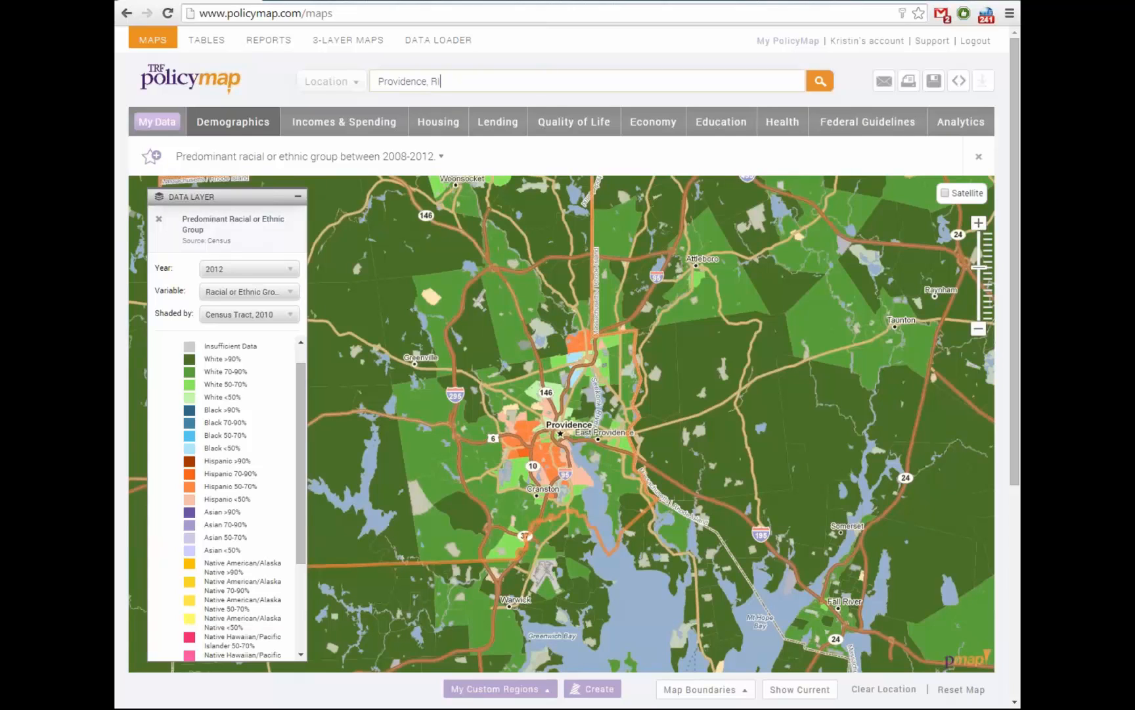
pyautogui.press('Return')
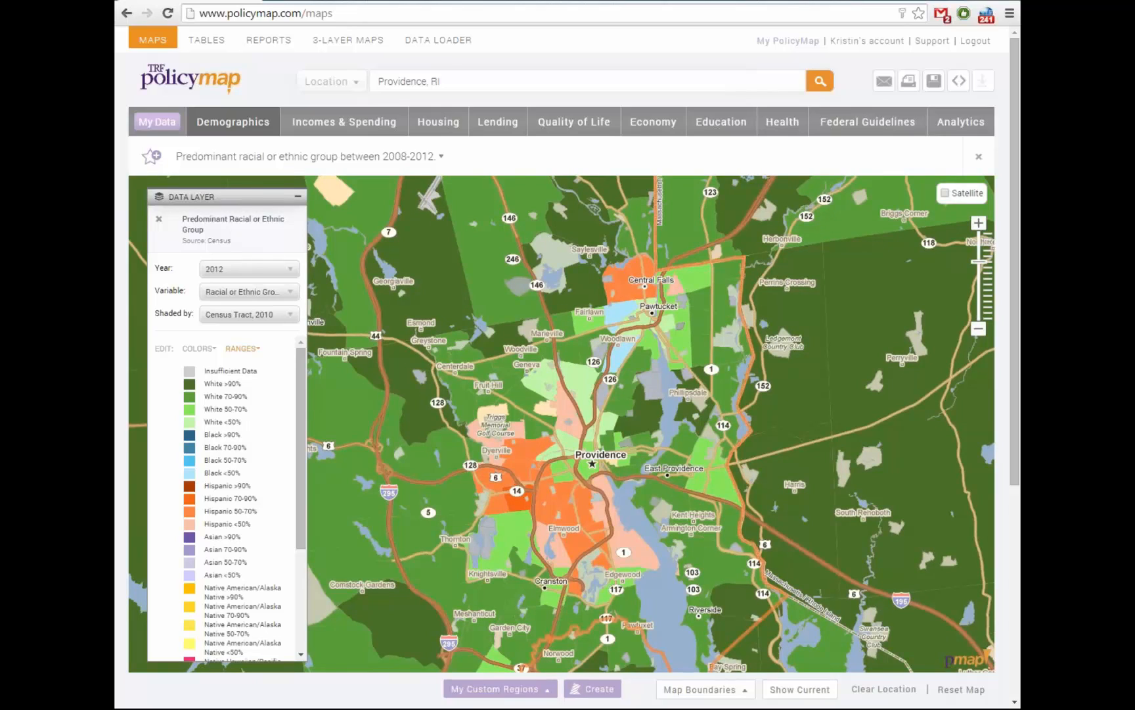
pyautogui.scroll(-3, 237, 513)
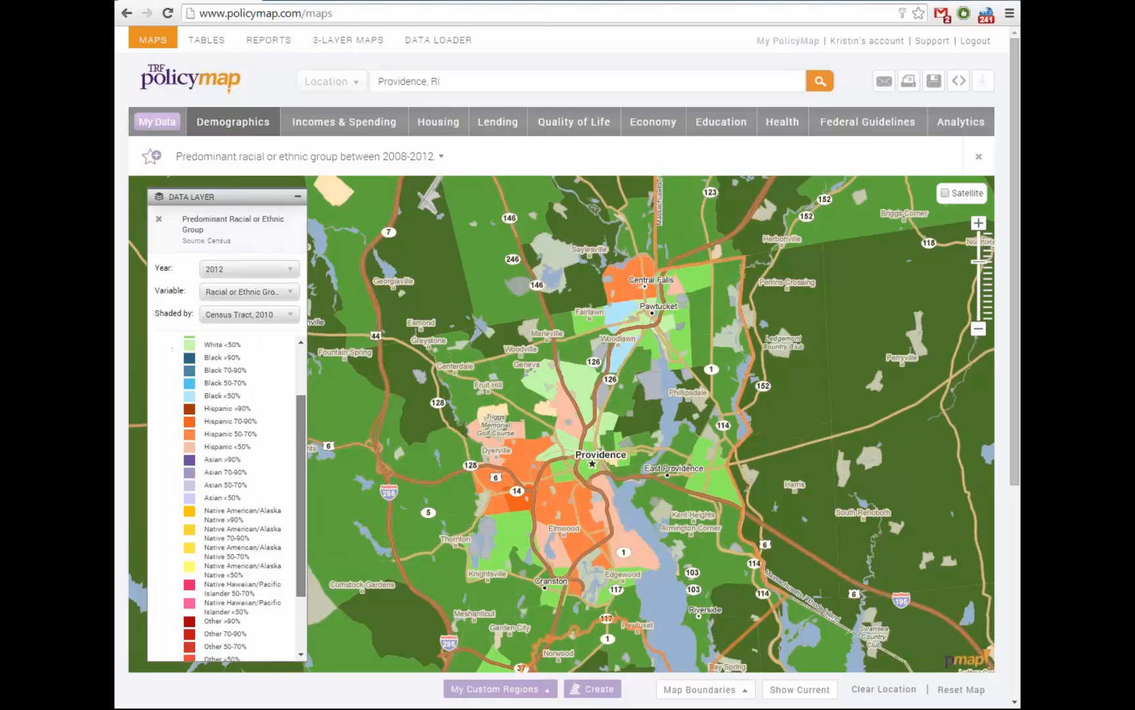
pyautogui.scroll(3, 237, 500)
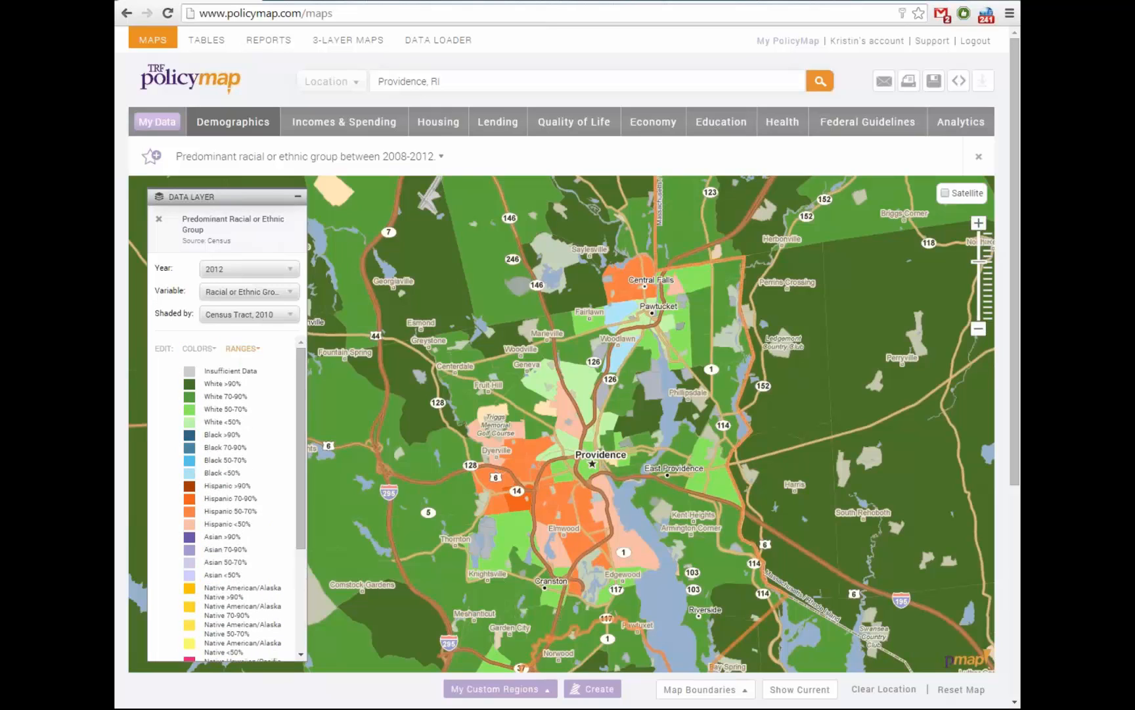
pyautogui.moveTo(460, 420); pyautogui.dragTo(446, 403)
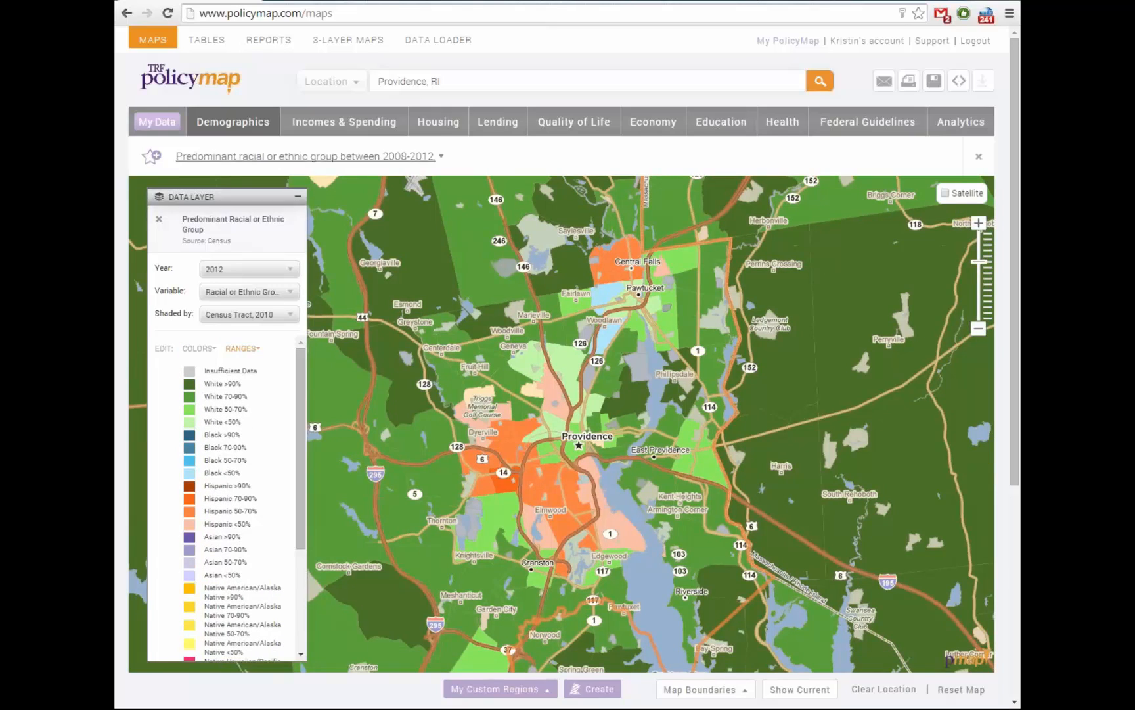
pyautogui.moveTo(234, 123)
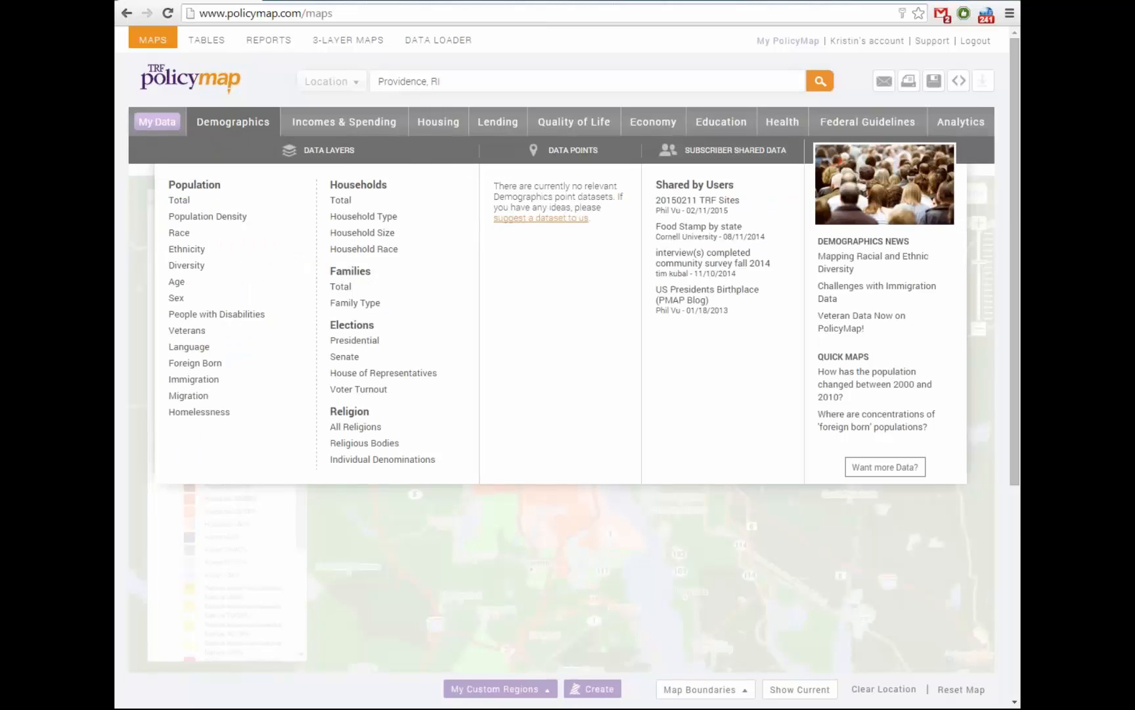
# Browse the Demographics submenus, then switch to the Incomes & Spending data layers
pyautogui.moveTo(197, 249)
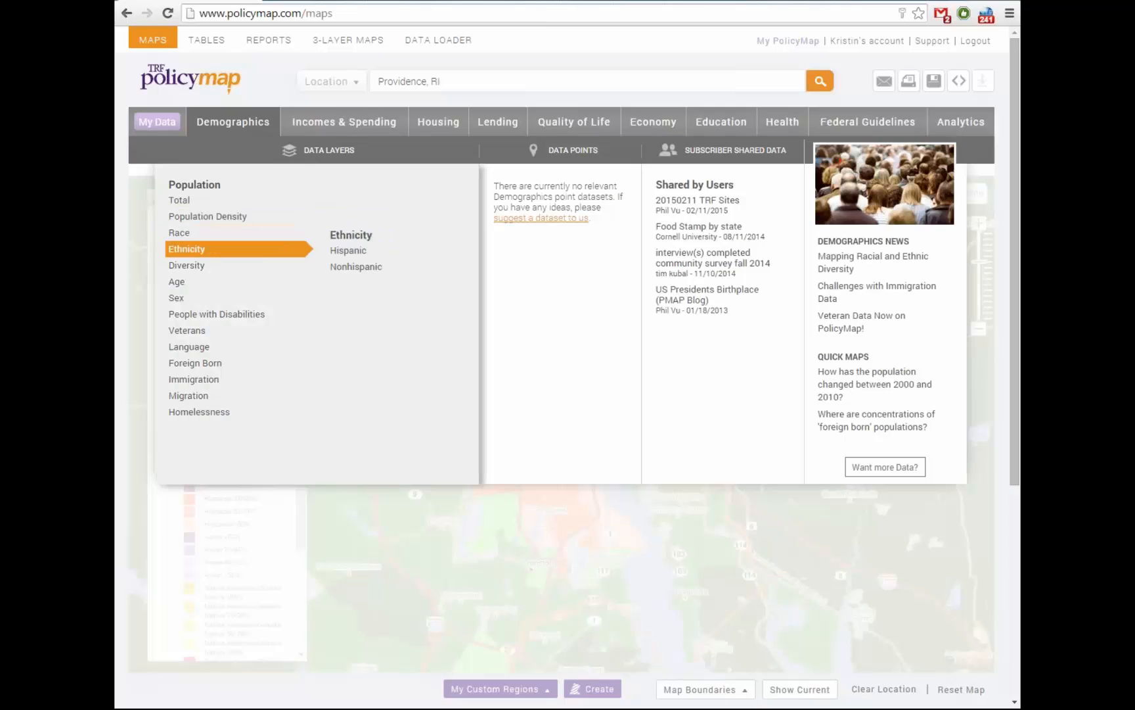
pyautogui.moveTo(217, 314)
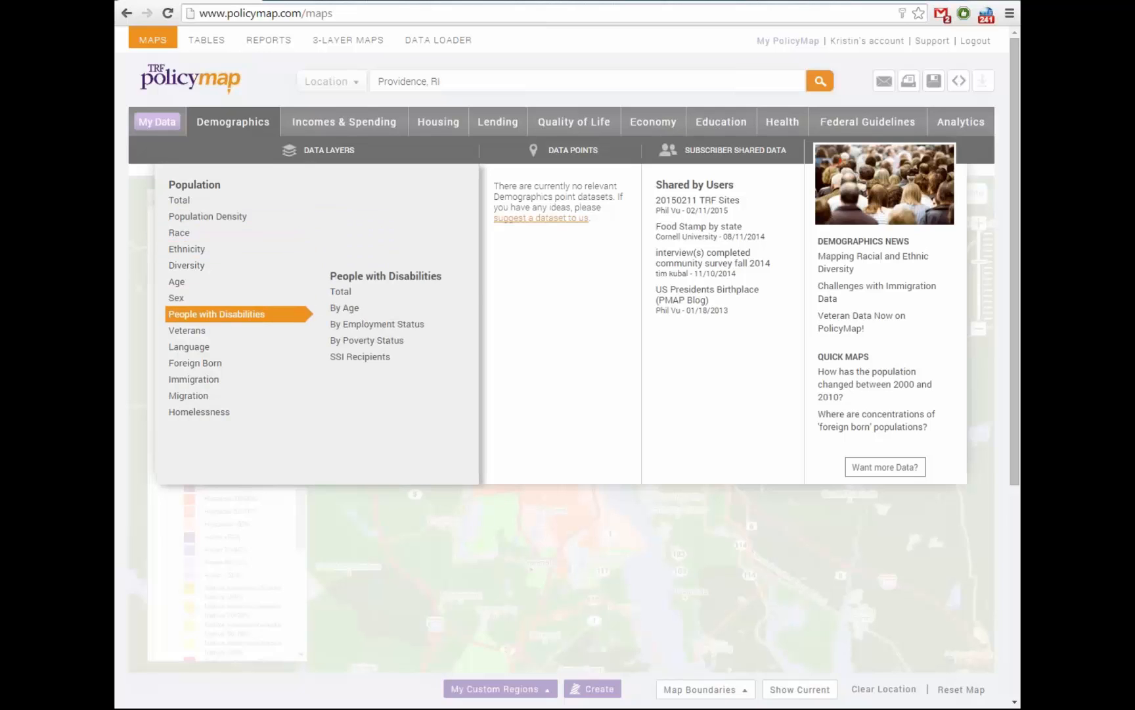
pyautogui.moveTo(377, 324)
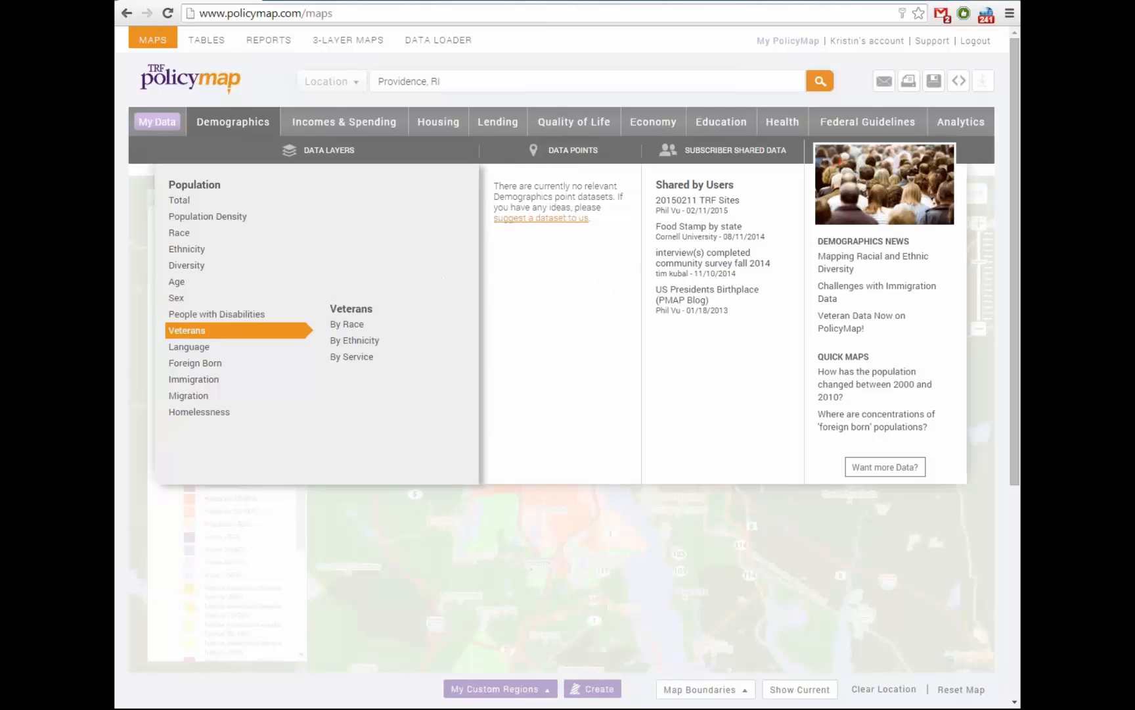
pyautogui.moveTo(197, 363)
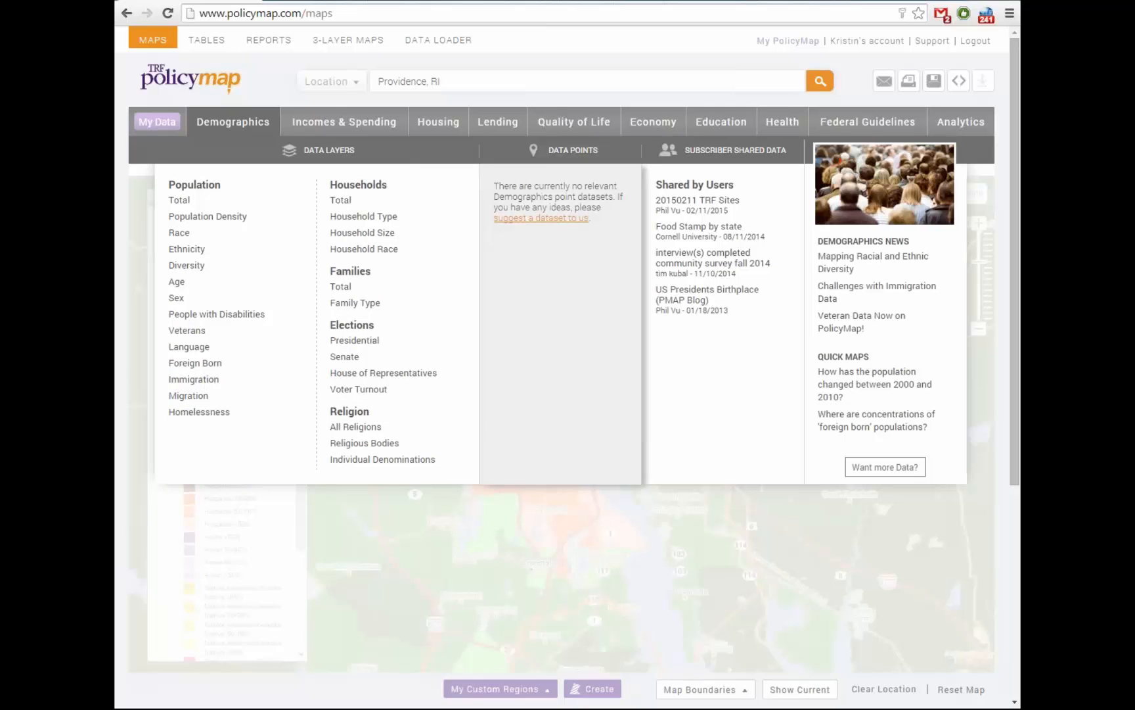
pyautogui.moveTo(364, 216)
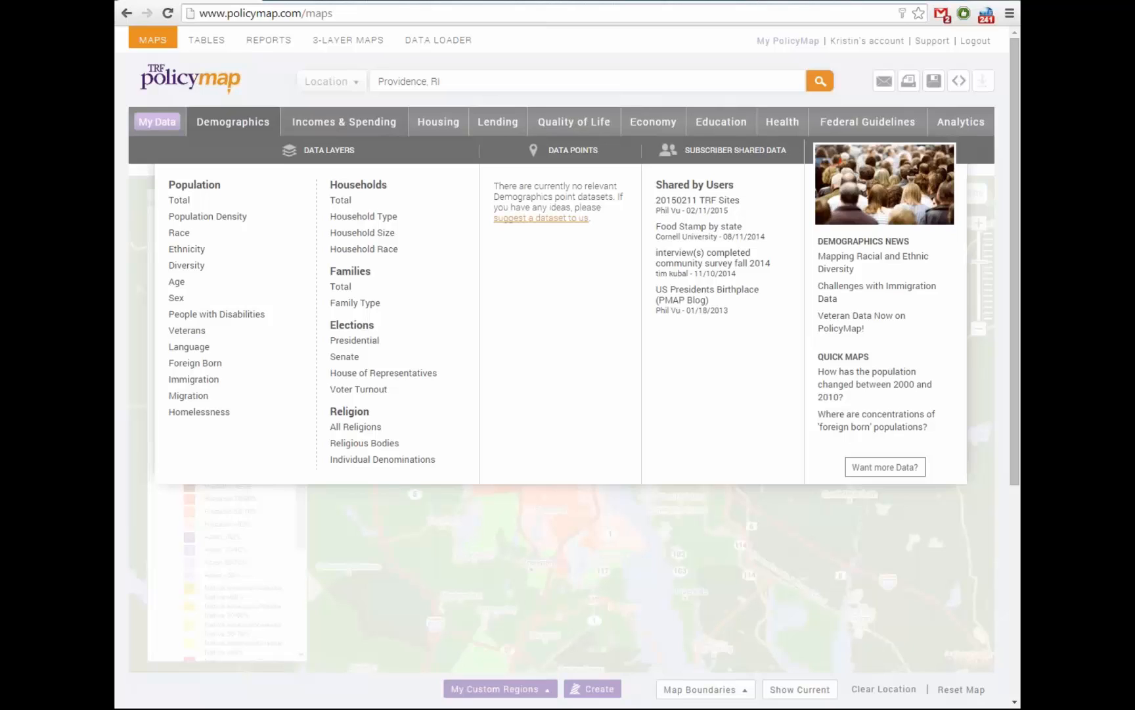
pyautogui.click(344, 122)
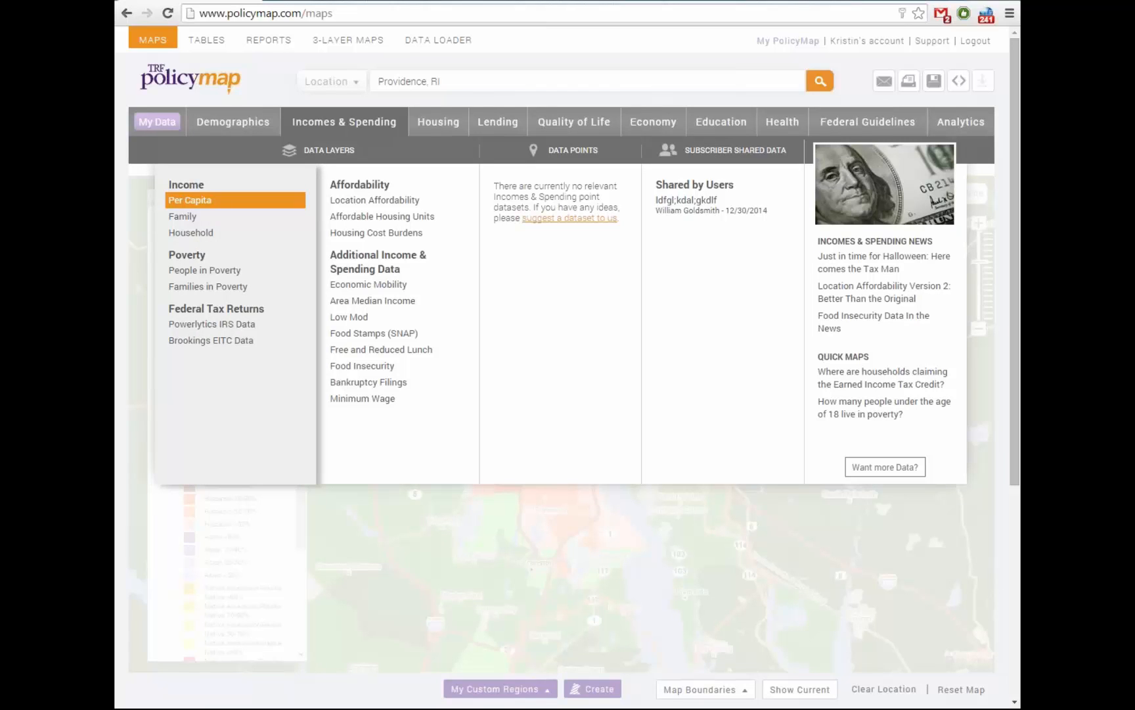
pyautogui.moveTo(197, 216)
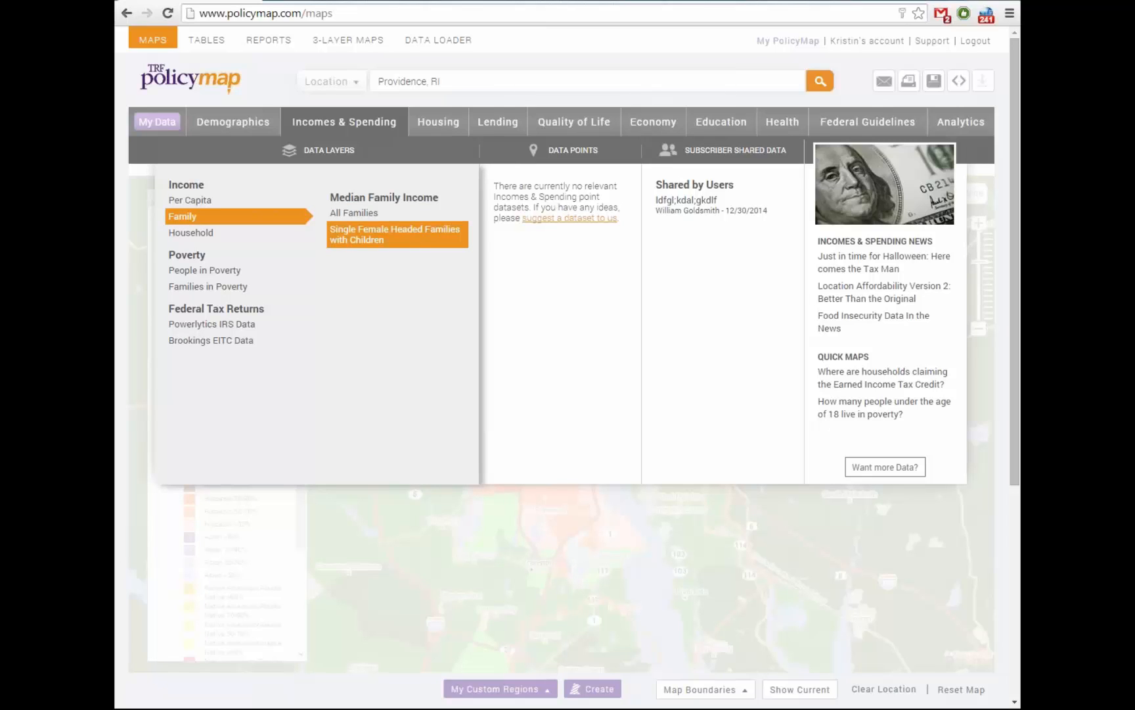
pyautogui.moveTo(204, 270)
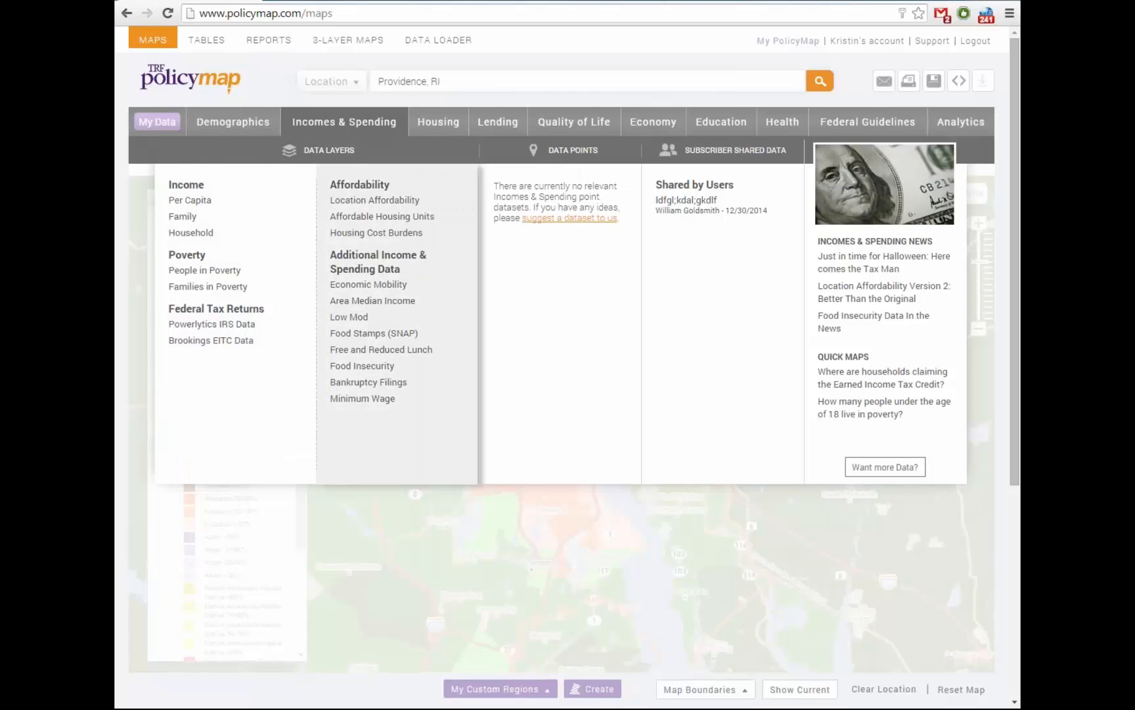
pyautogui.moveTo(369, 284)
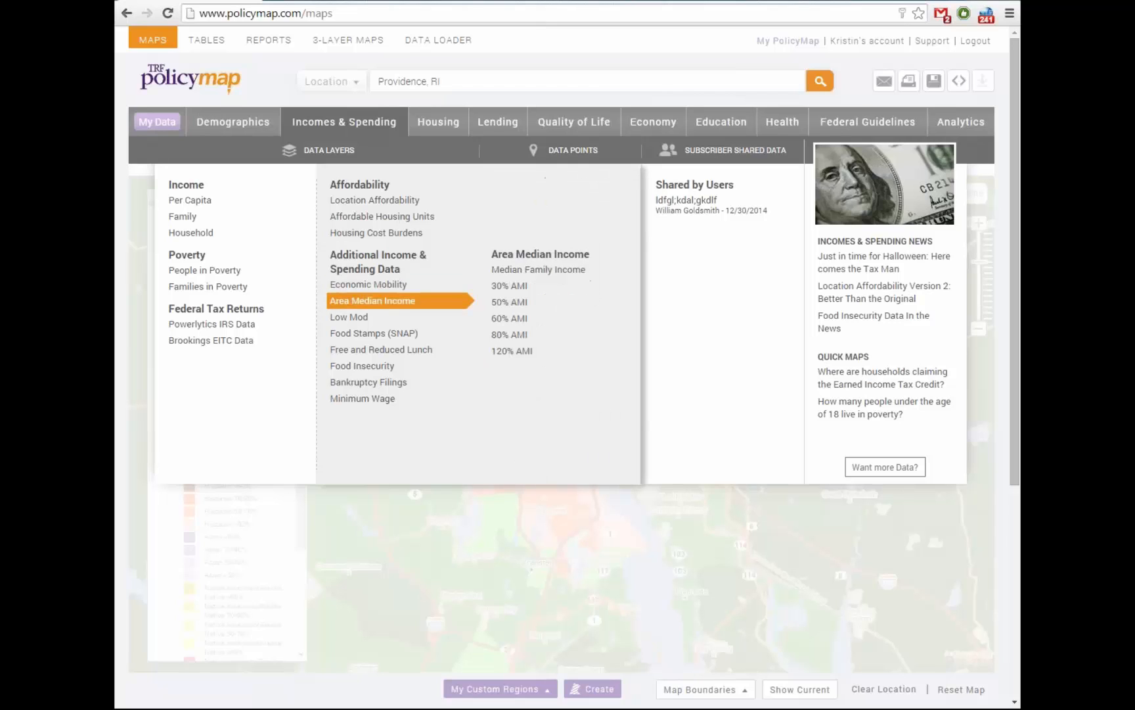
pyautogui.moveTo(374, 333)
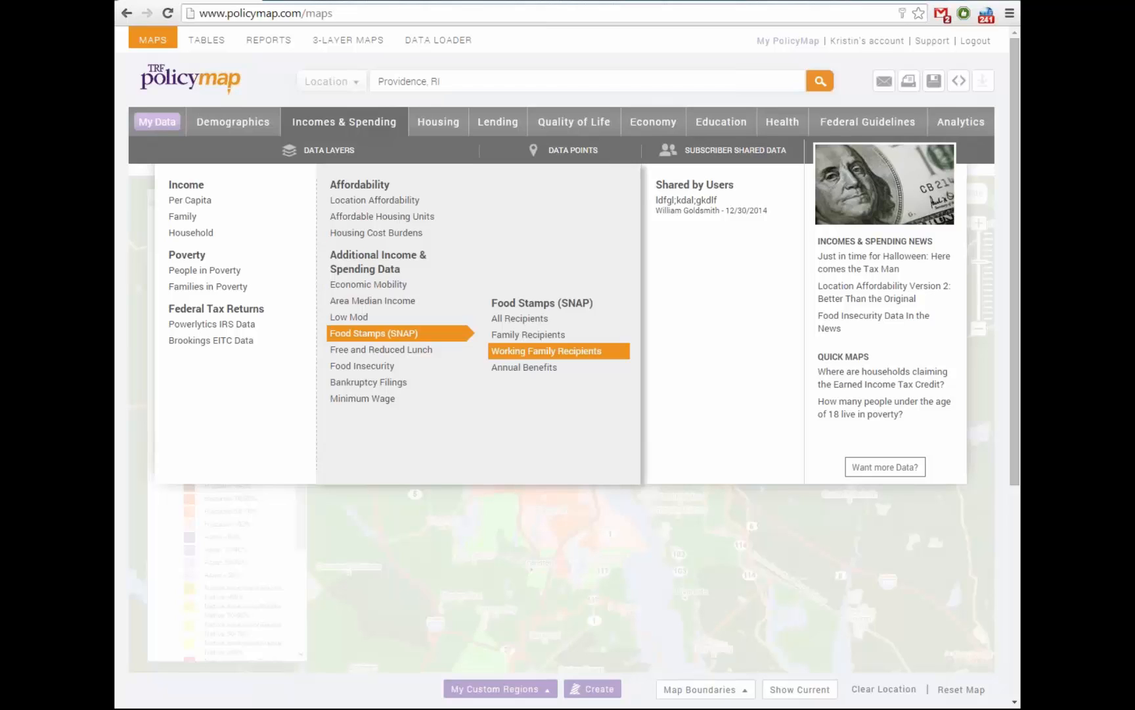
pyautogui.moveTo(395, 366)
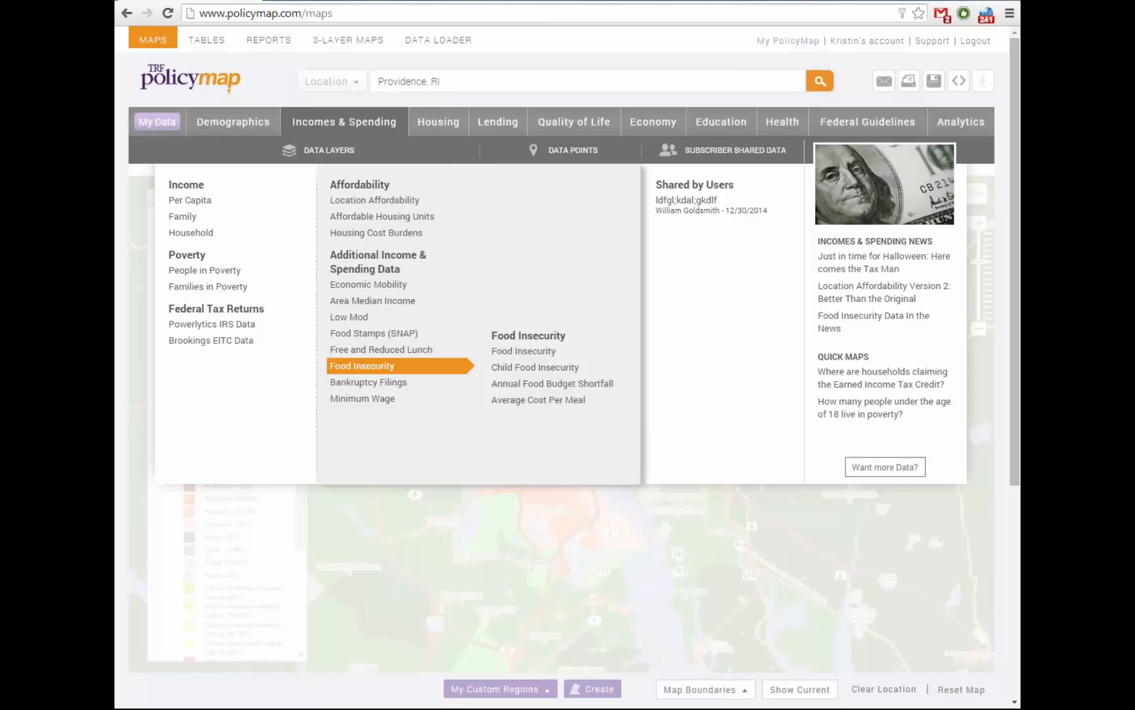
# Switch the data catalogue from Incomes & Spending to the Housing layers
pyautogui.moveTo(369, 382)
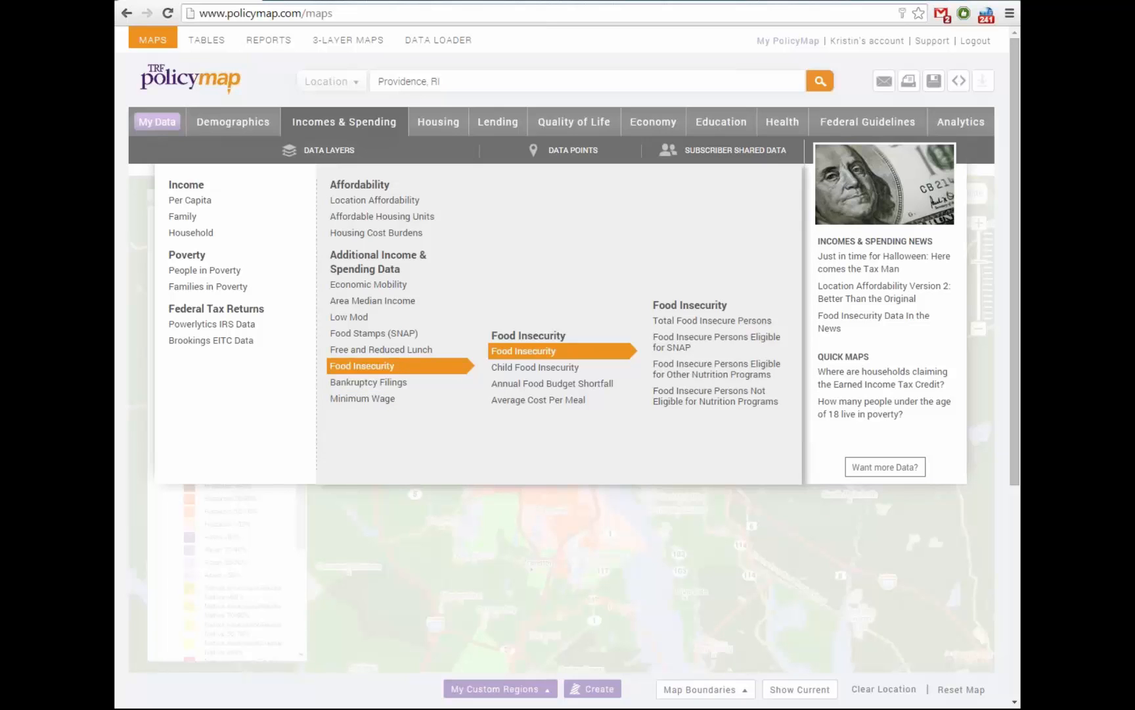
pyautogui.moveTo(438, 123)
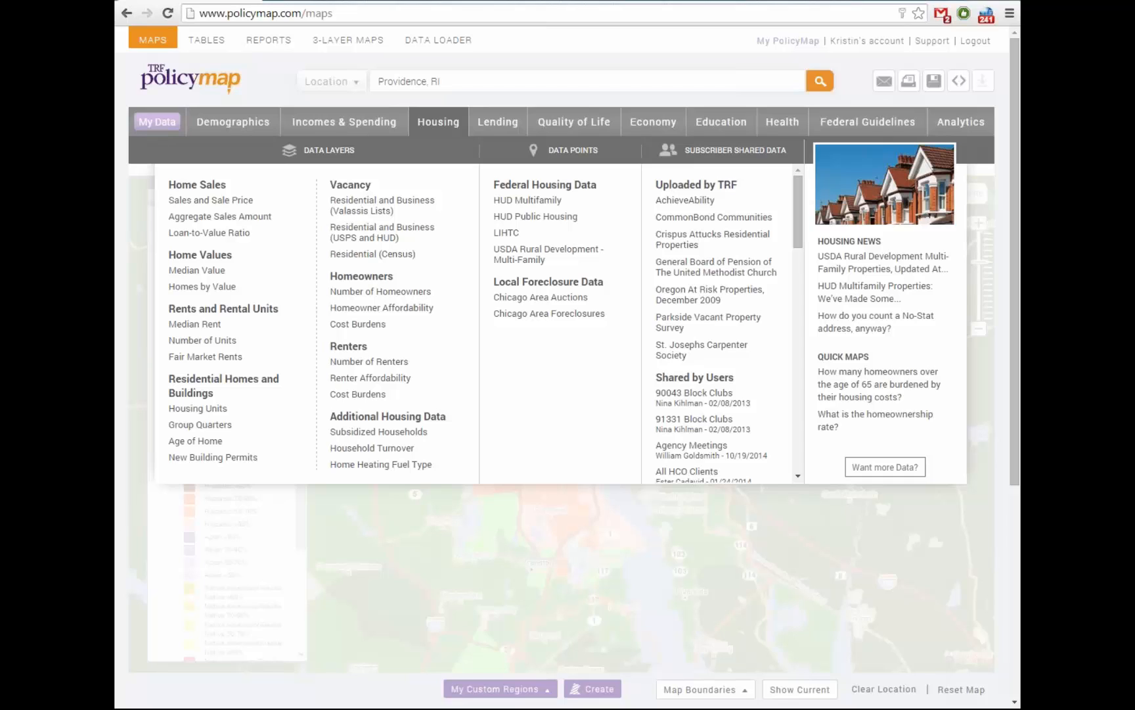
# Browse the Vacancy and Homeowners housing layers, then bring up the Quality of Life catalogue
pyautogui.moveTo(383, 206)
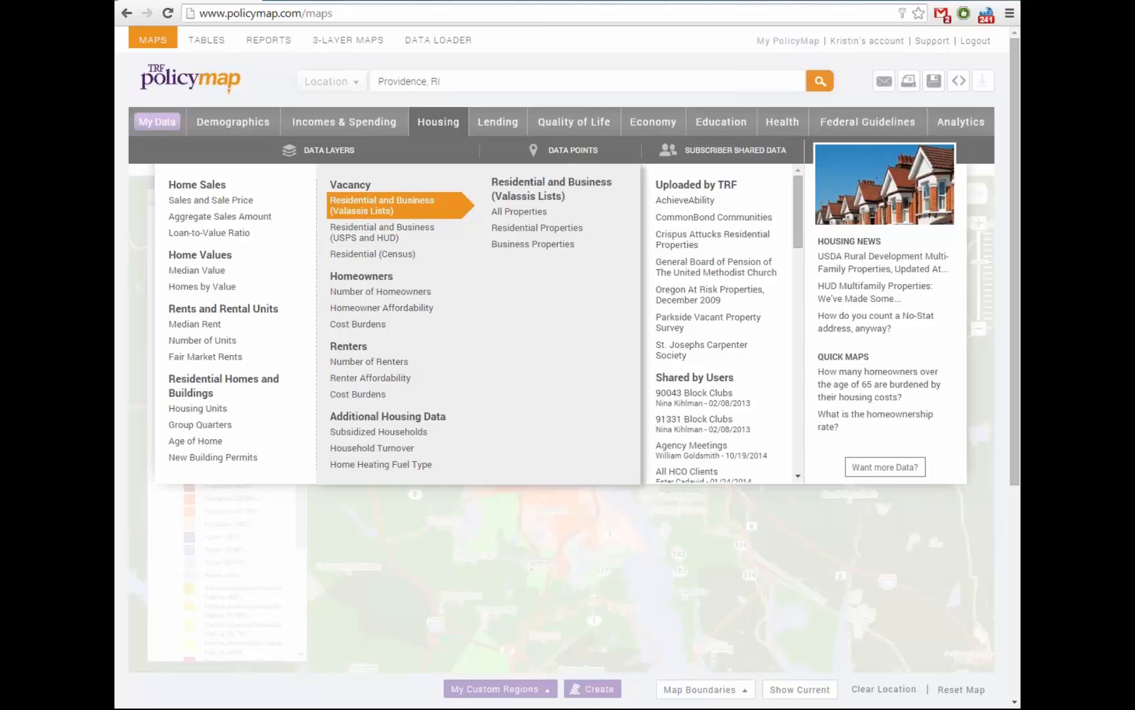
pyautogui.moveTo(358, 324)
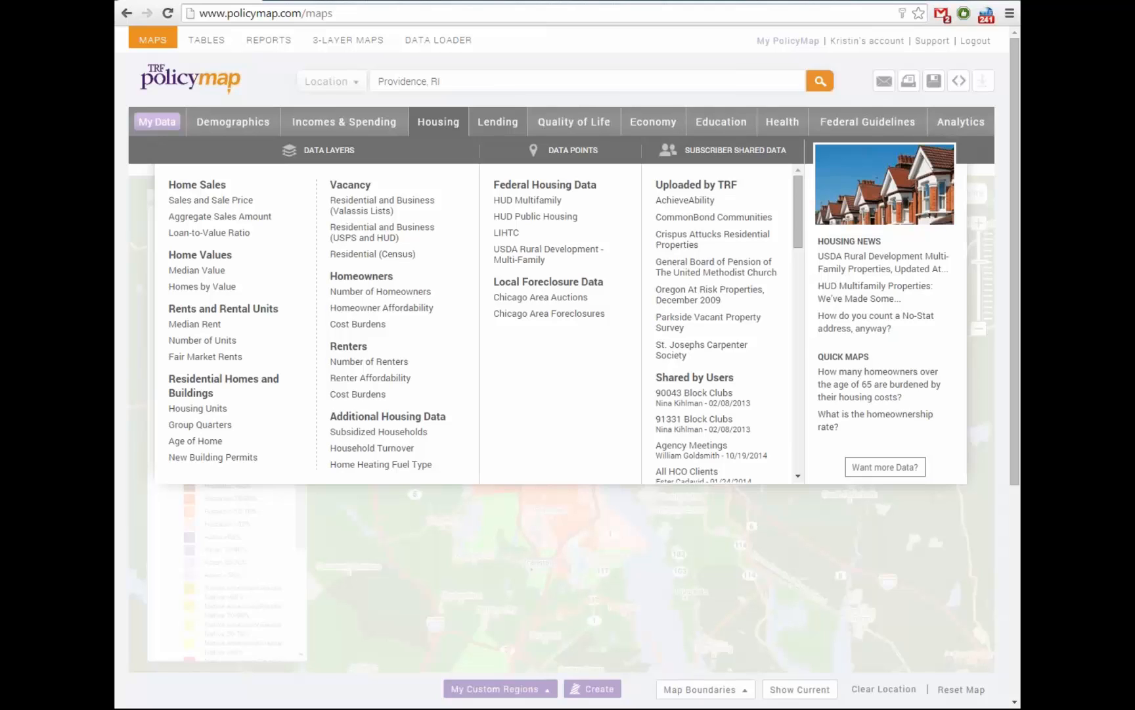
pyautogui.moveTo(574, 122)
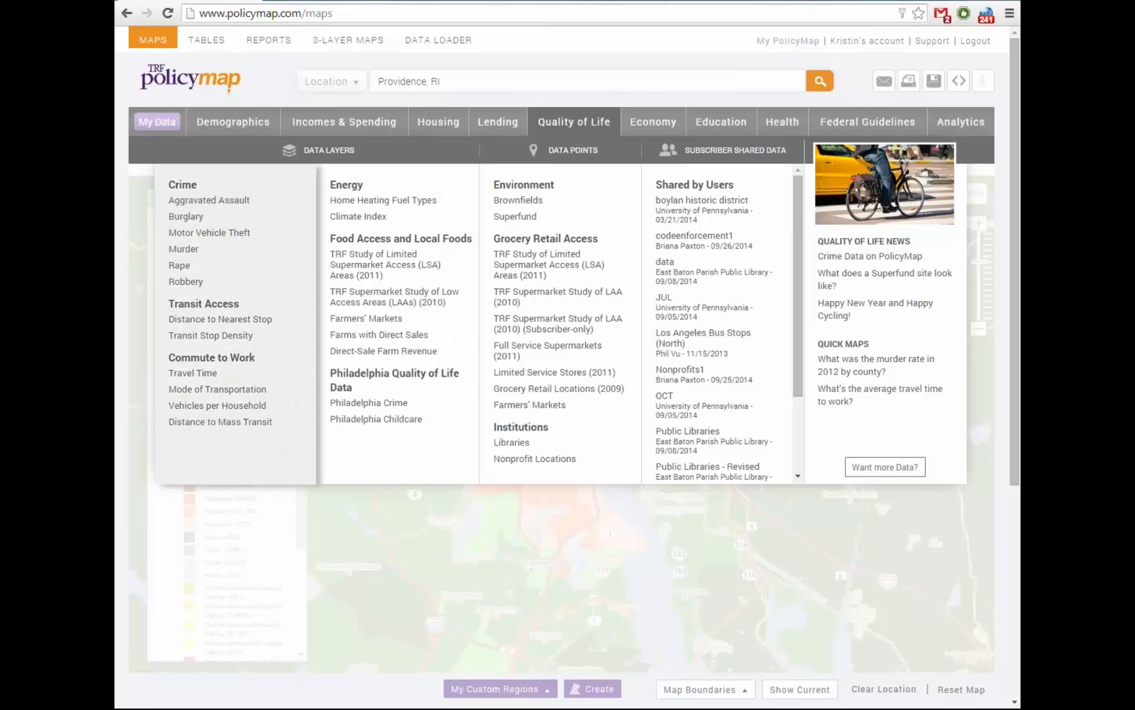
# Show the By County and By City options for the Crime > Aggravated Assault layer
pyautogui.moveTo(208, 201)
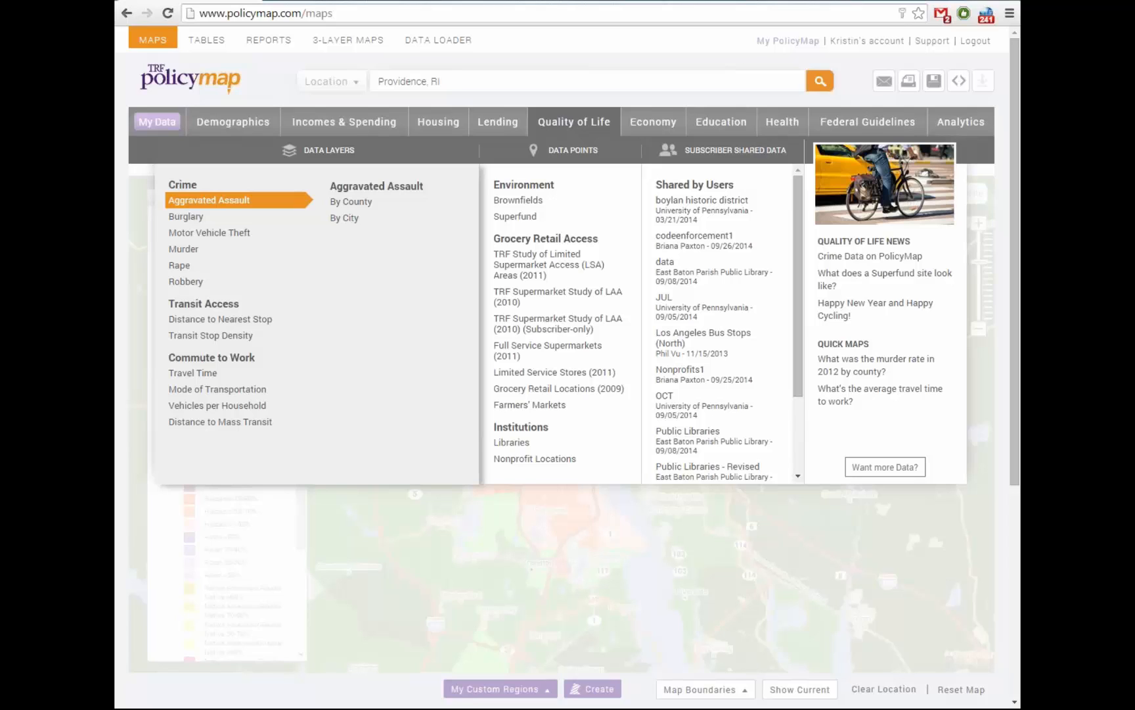
# Browse the Transit and Commute layers to show Mode of Transportation to Work options
pyautogui.moveTo(211, 335)
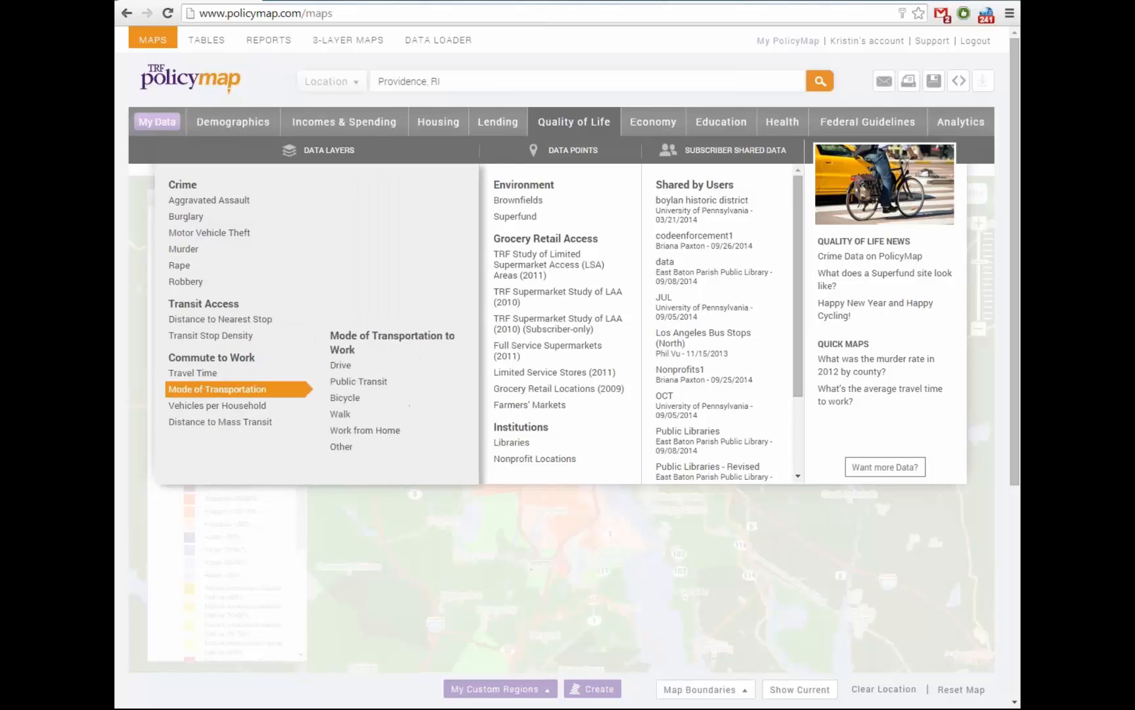
pyautogui.moveTo(217, 406)
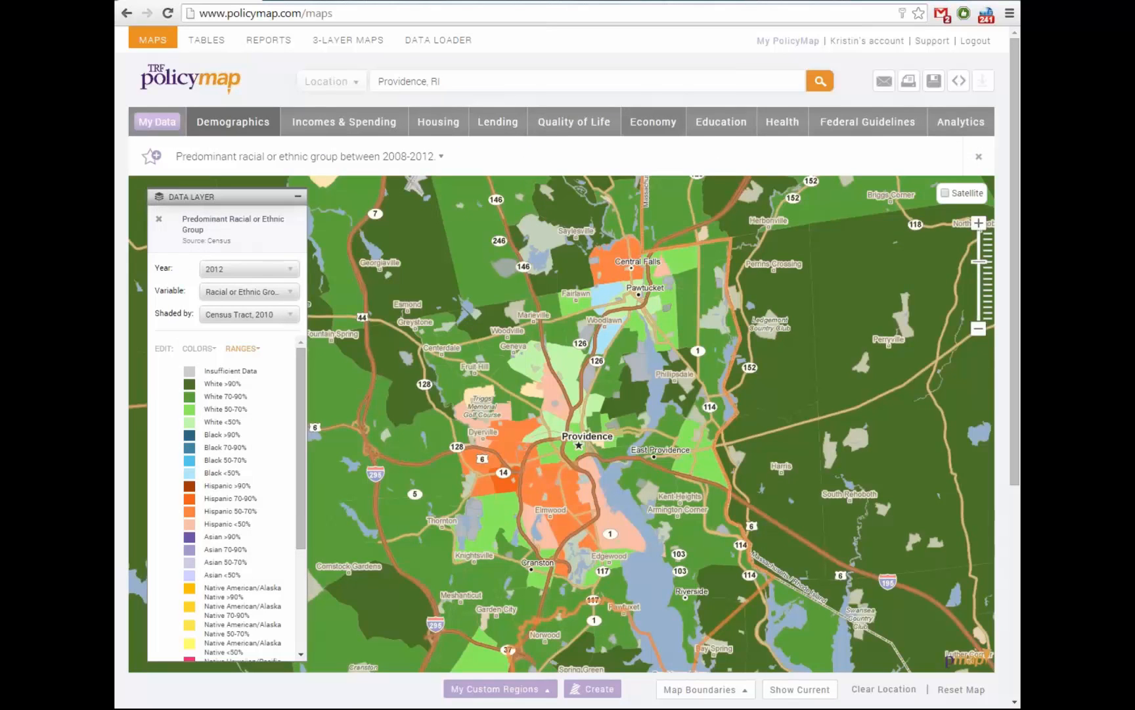
# Show the industries under Economy > Jobs and Industries > Local Employment Dynamics (Census)
pyautogui.moveTo(653, 122)
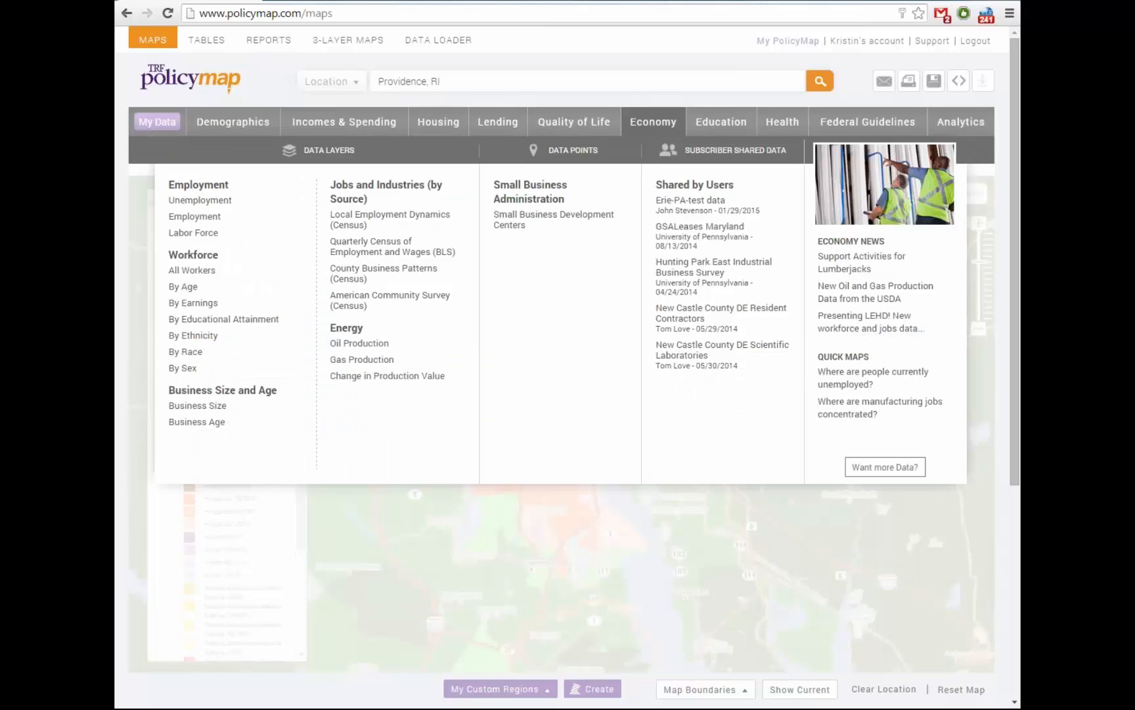
pyautogui.moveTo(200, 201)
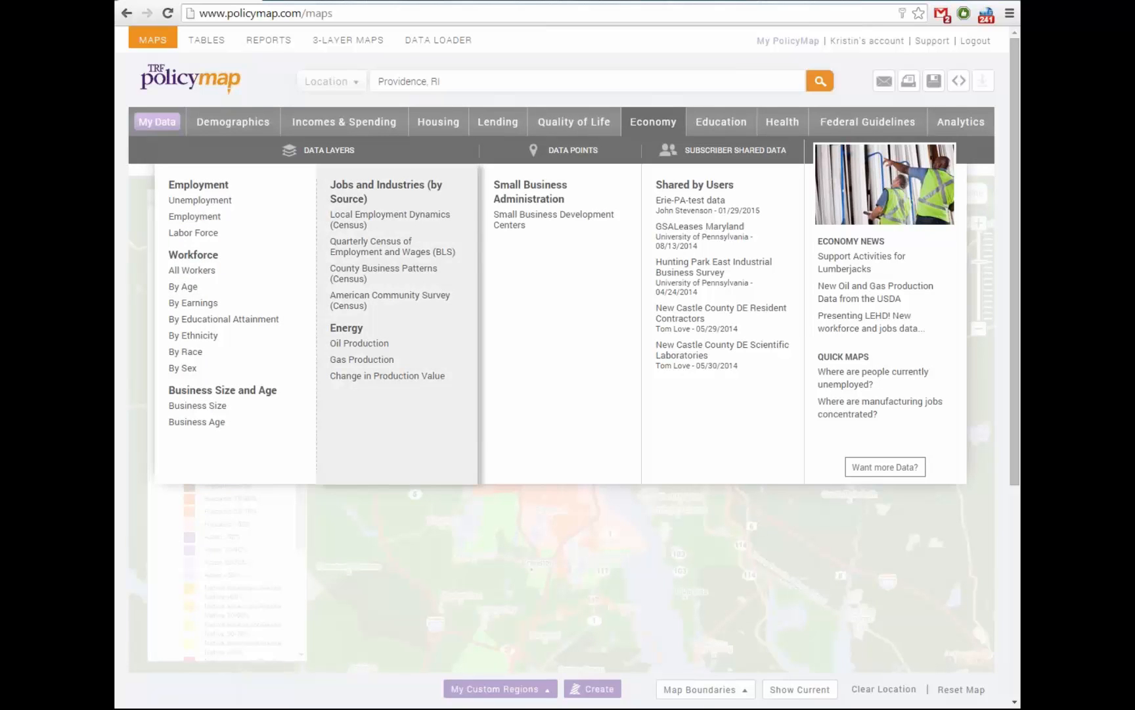
pyautogui.moveTo(391, 219)
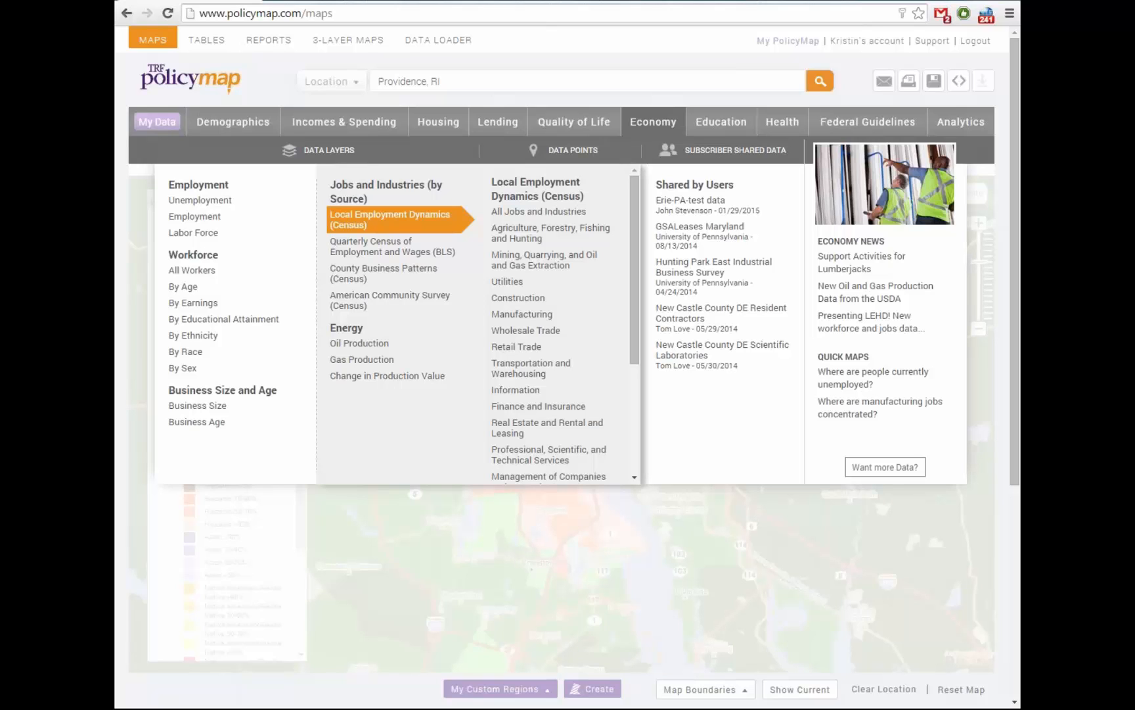
pyautogui.scroll(-3, 564, 323)
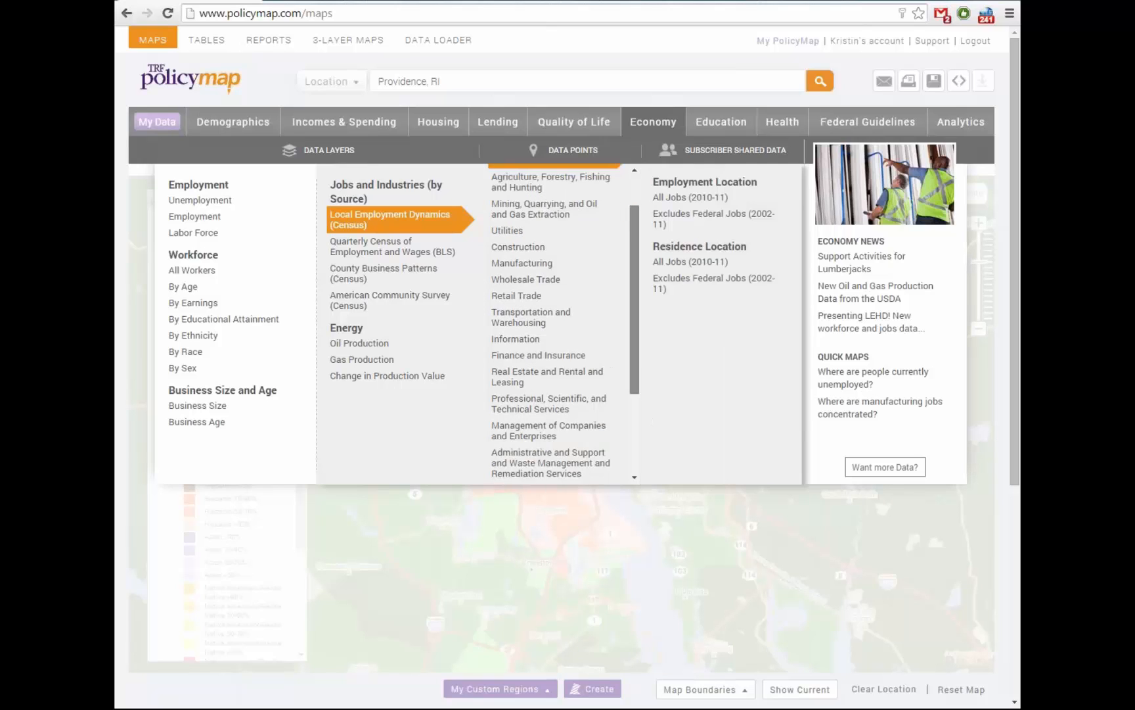
pyautogui.moveTo(635, 355); pyautogui.dragTo(635, 370)
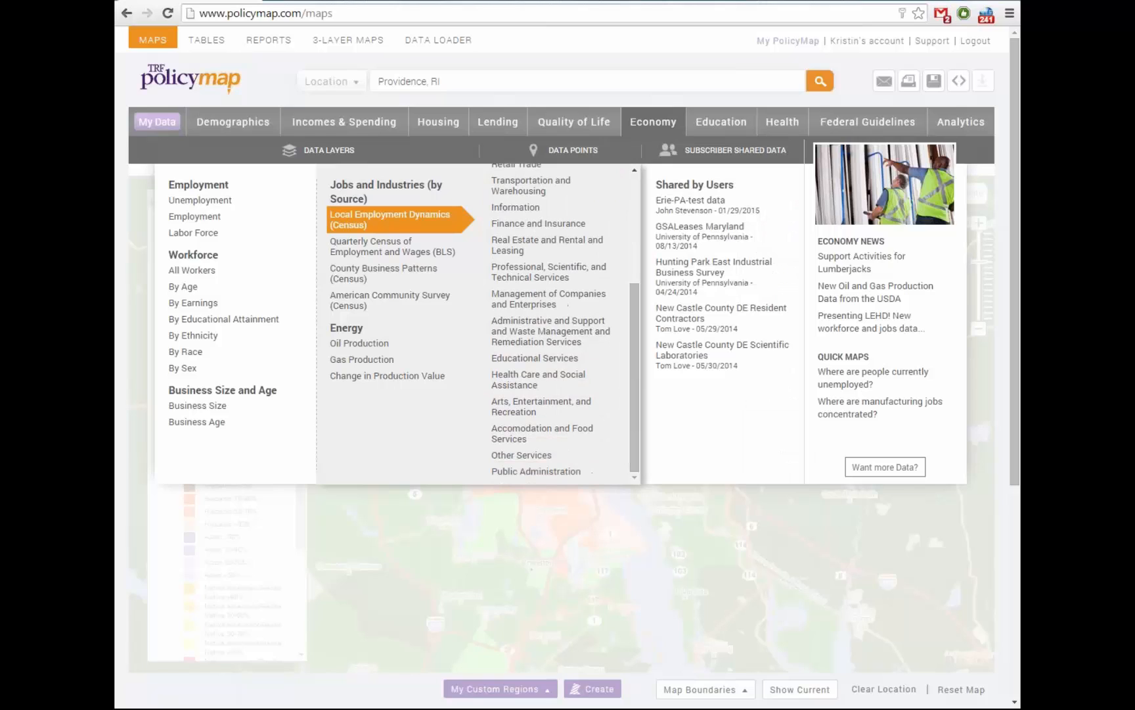
pyautogui.moveTo(556, 331)
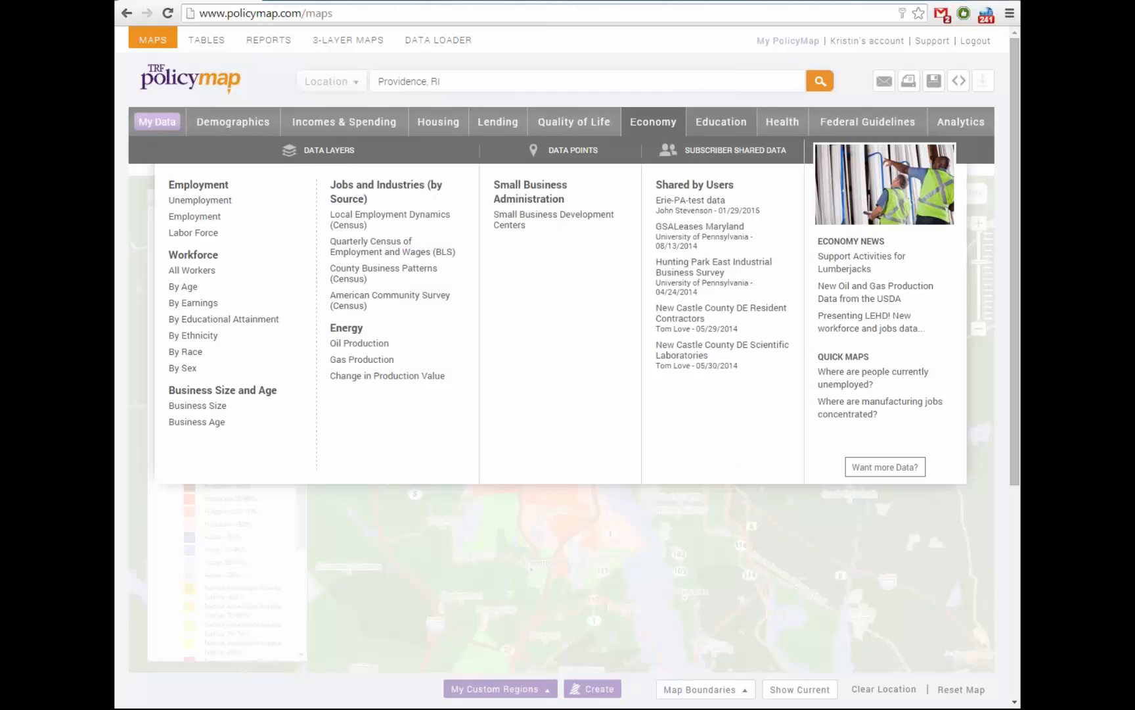
# Bring up the Health catalogue listing Food and Grocery Retail Access and the LSA studies
pyautogui.click(782, 123)
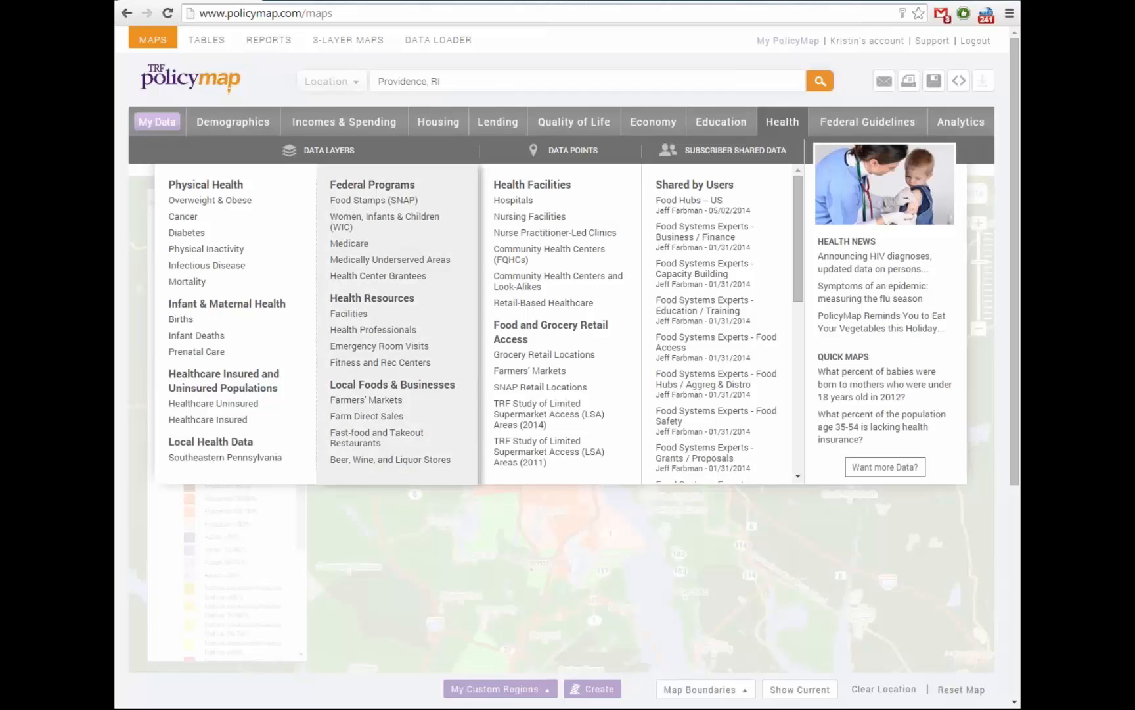
pyautogui.moveTo(233, 123)
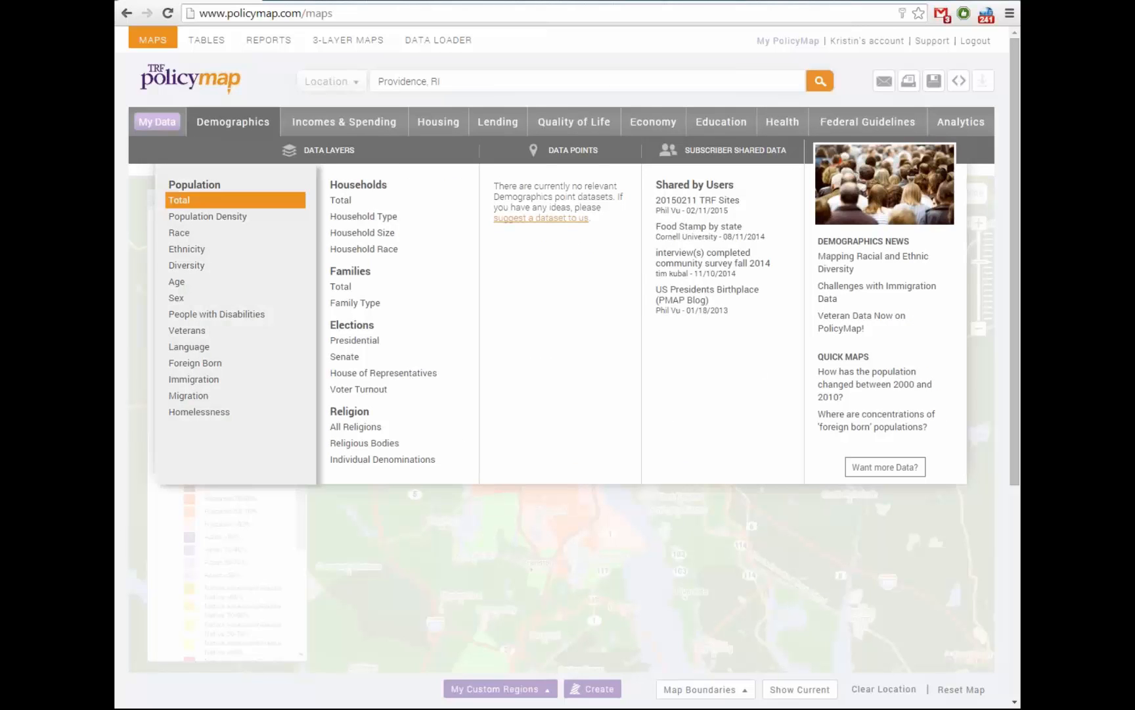
# Map the 2013 All Homeless population by state, zoomed out around Rhode Island, then reopen Health
pyautogui.moveTo(199, 412)
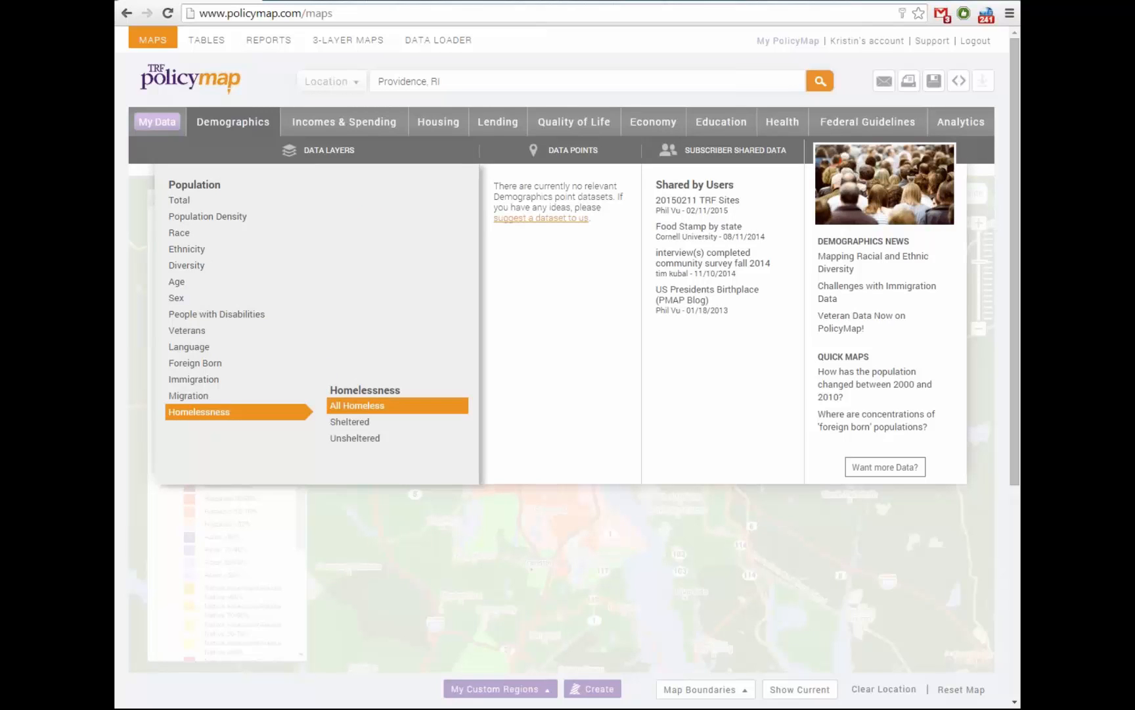
pyautogui.click(398, 405)
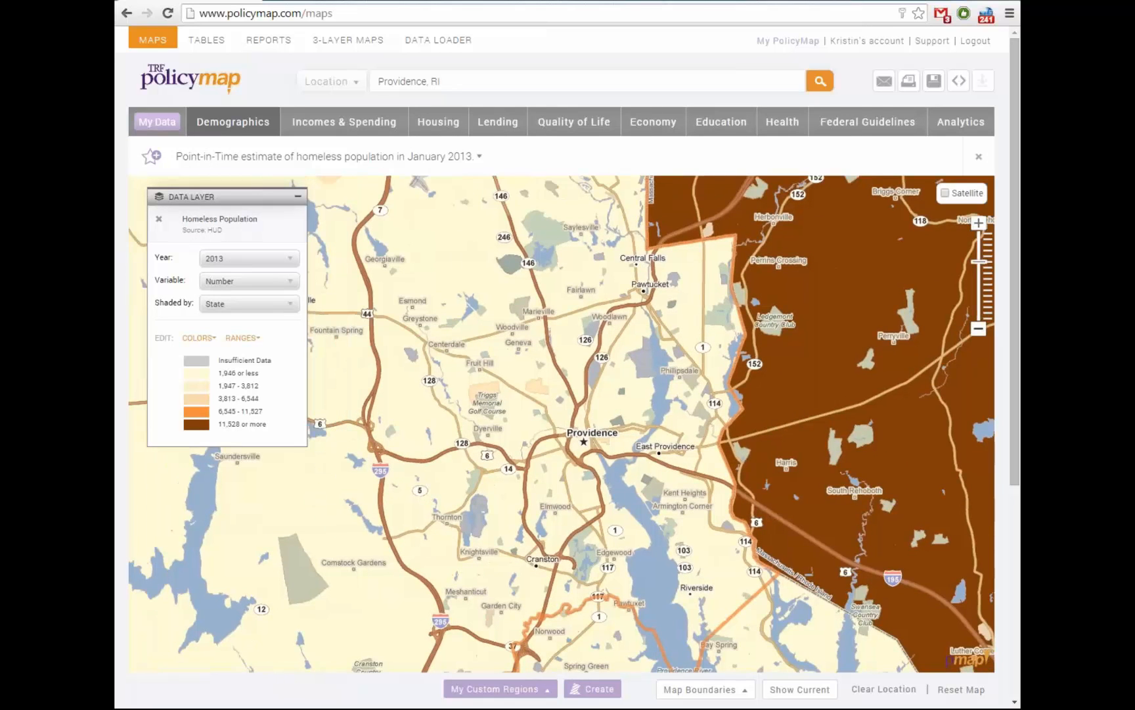
pyautogui.click(979, 328)
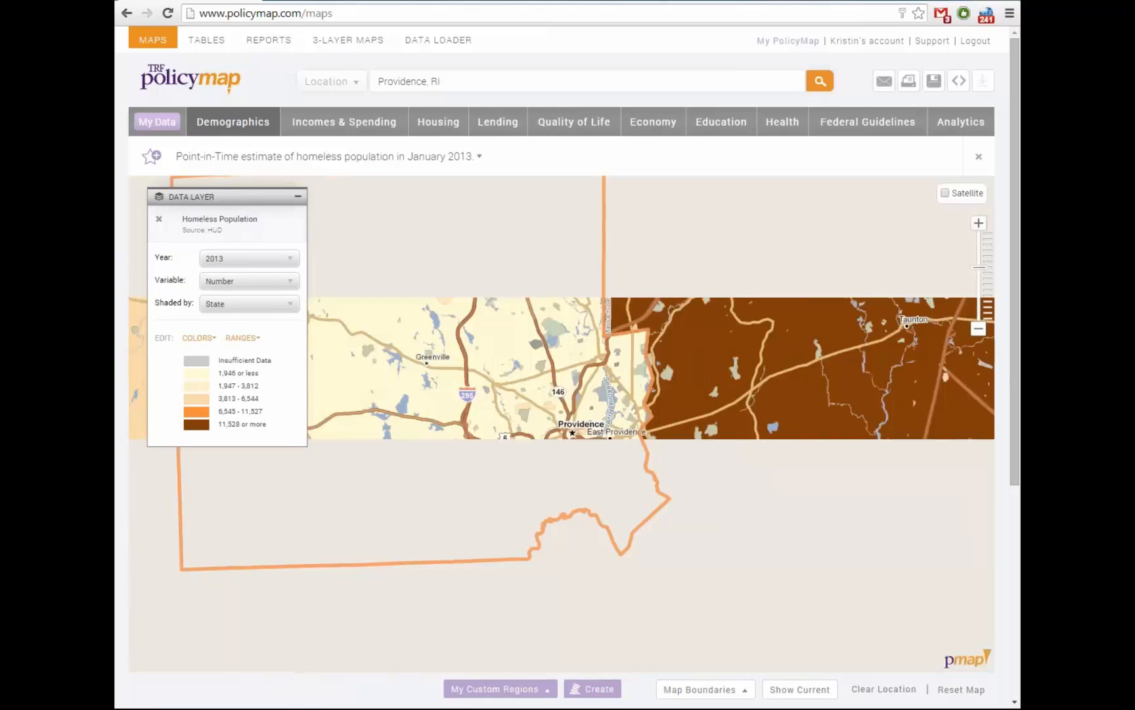
pyautogui.moveTo(562, 395); pyautogui.dragTo(578, 433)
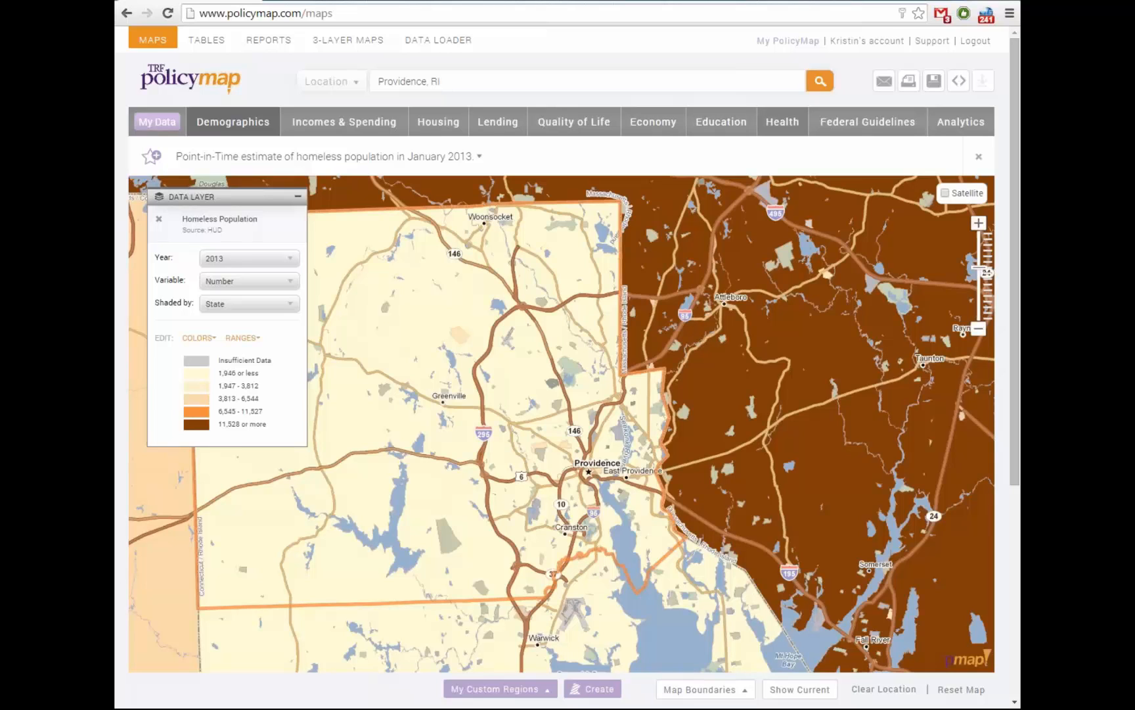
pyautogui.click(782, 122)
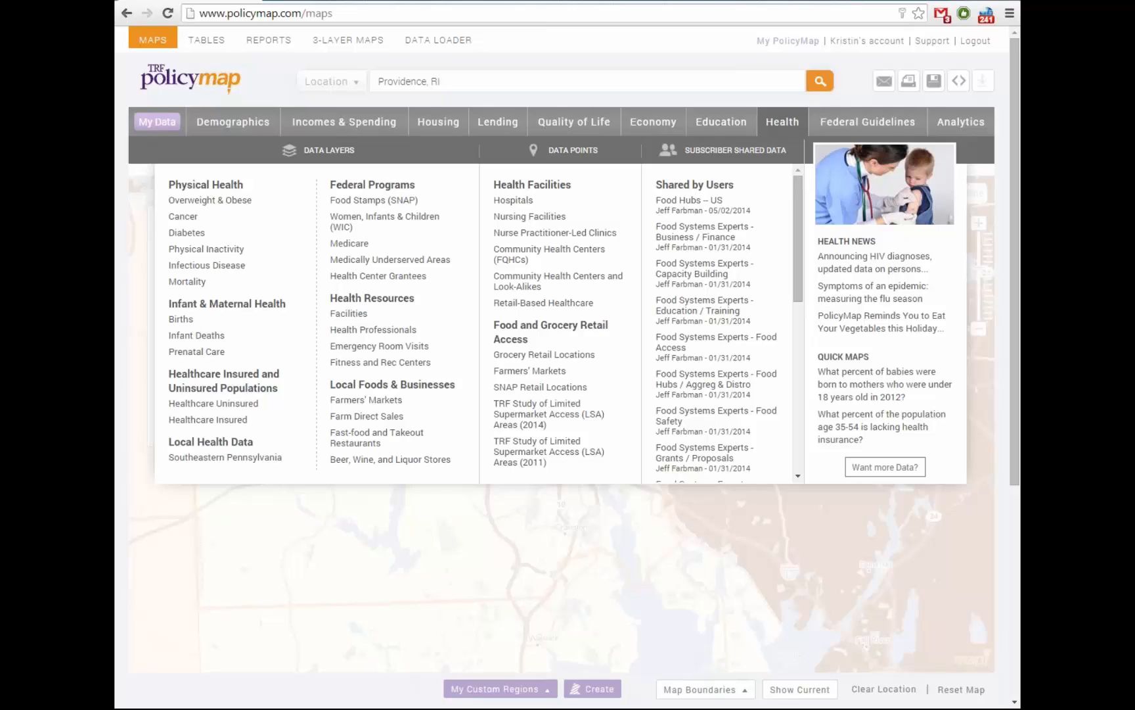
pyautogui.click(210, 200)
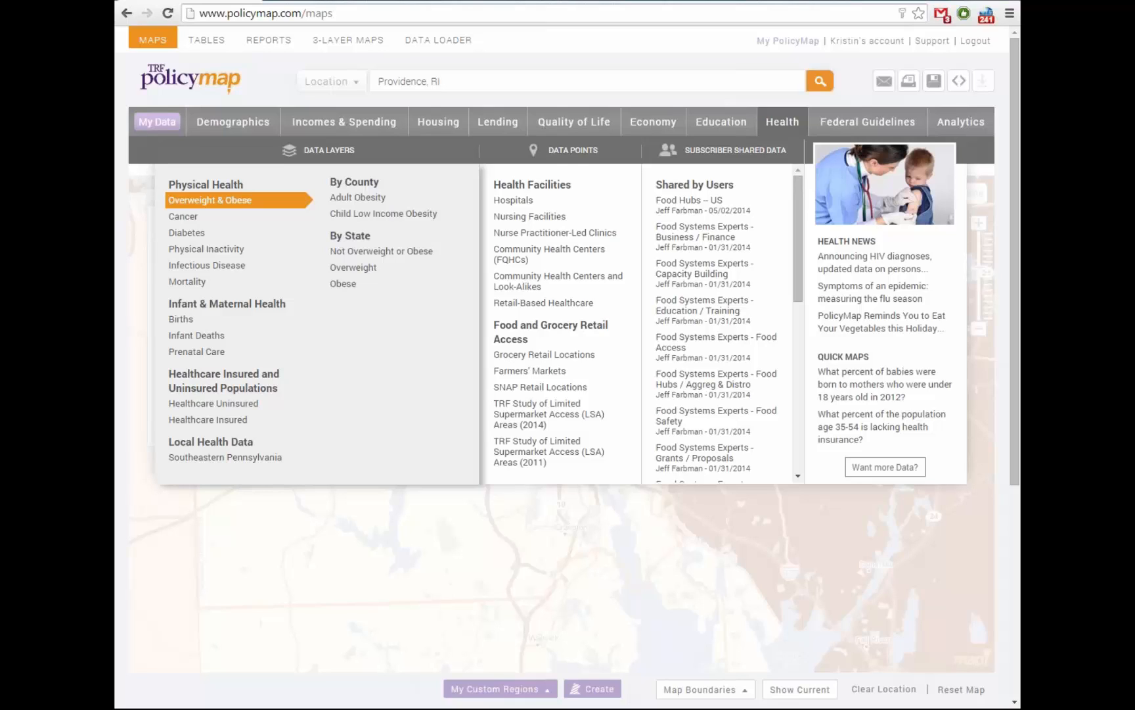
pyautogui.moveTo(183, 216)
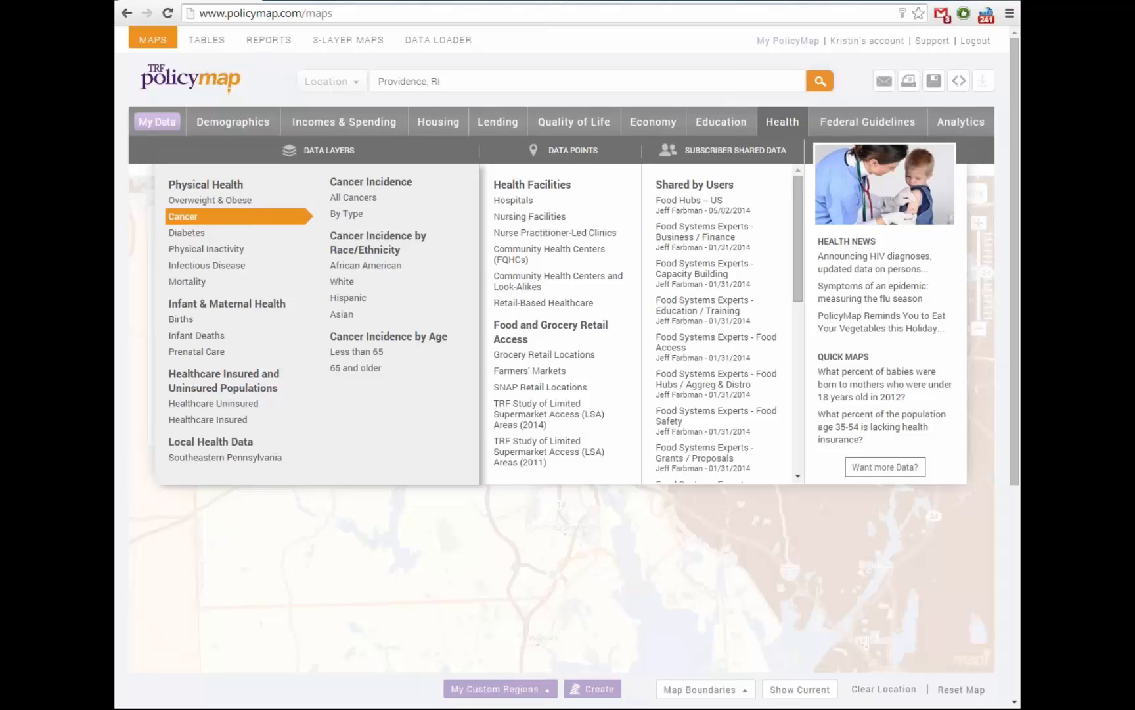
pyautogui.moveTo(354, 197)
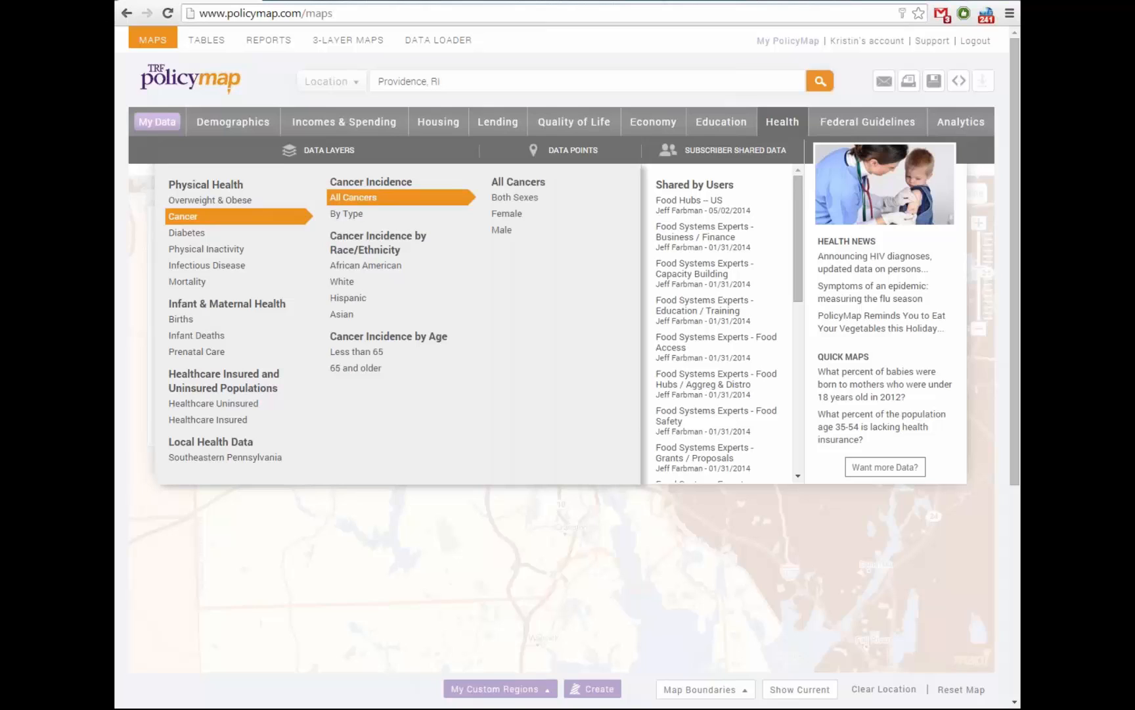
pyautogui.moveTo(365, 265)
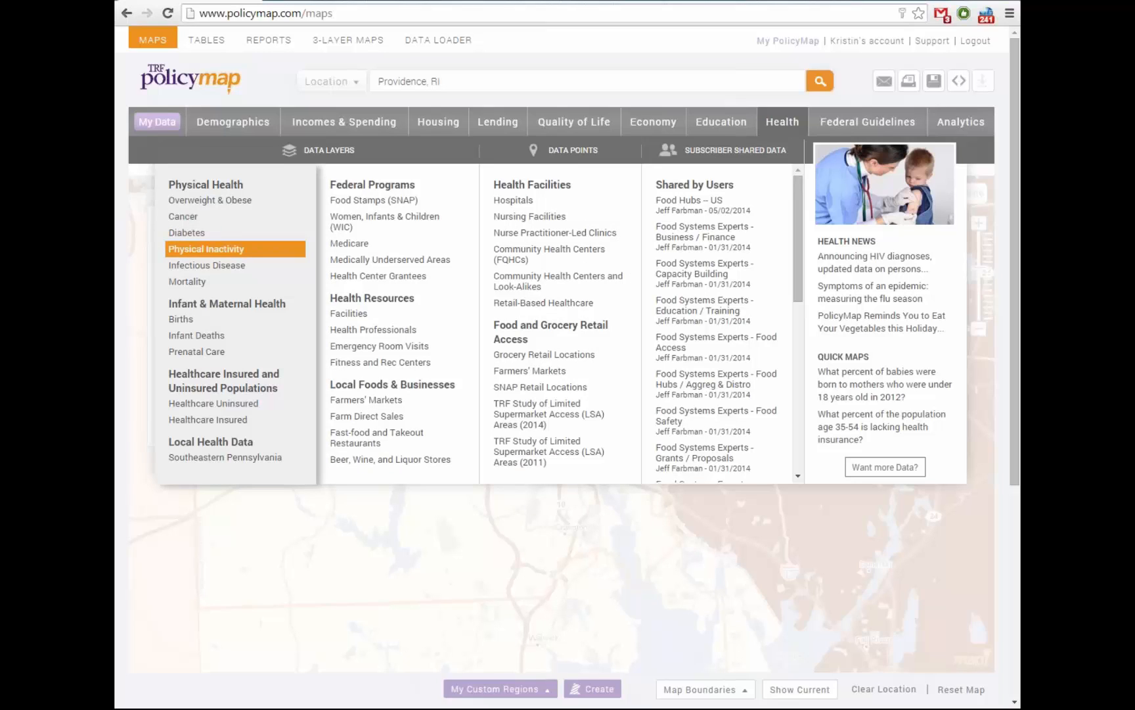
pyautogui.moveTo(206, 264)
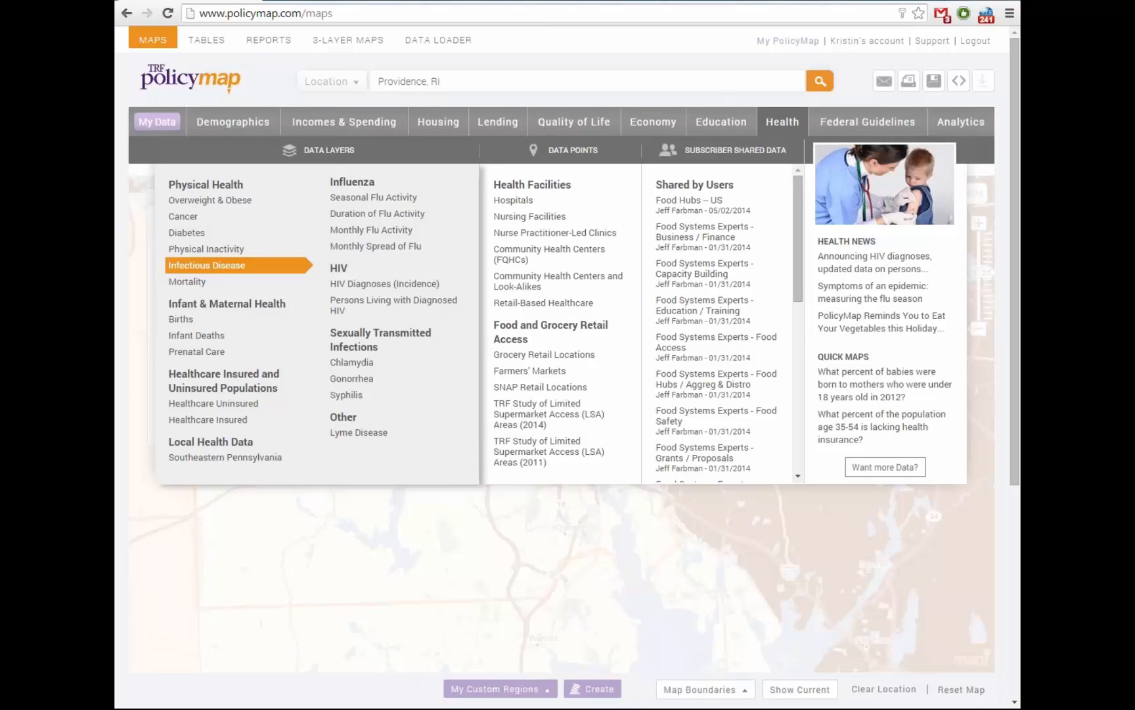
pyautogui.moveTo(239, 282)
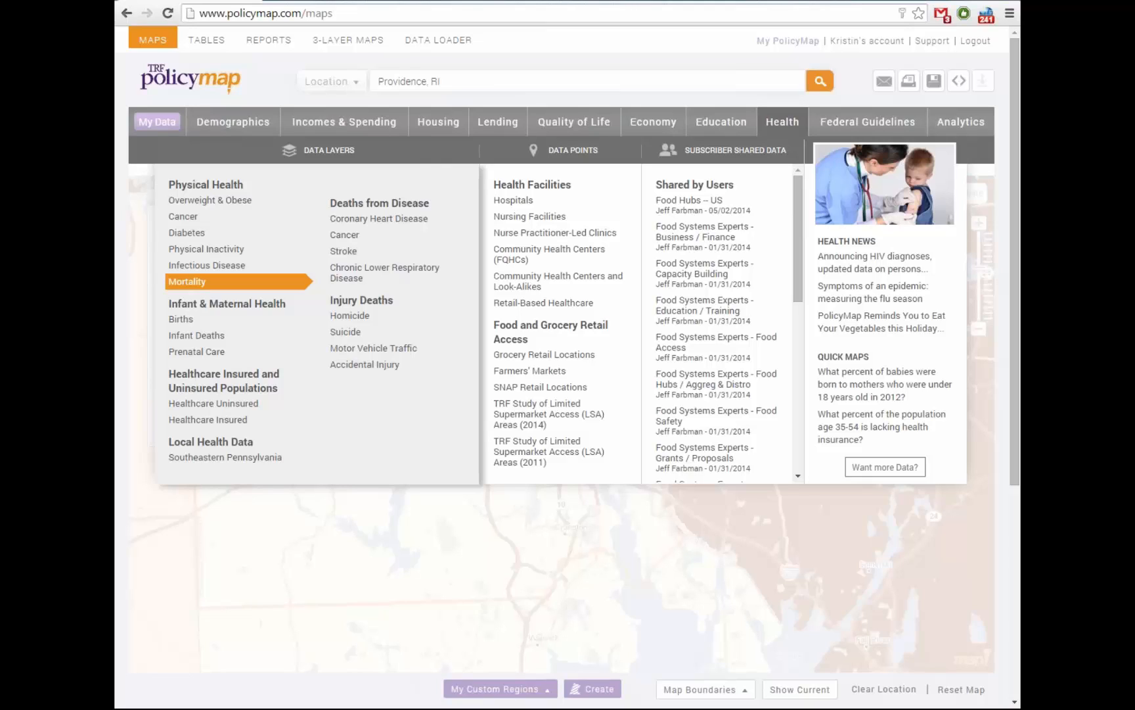
pyautogui.moveTo(207, 265)
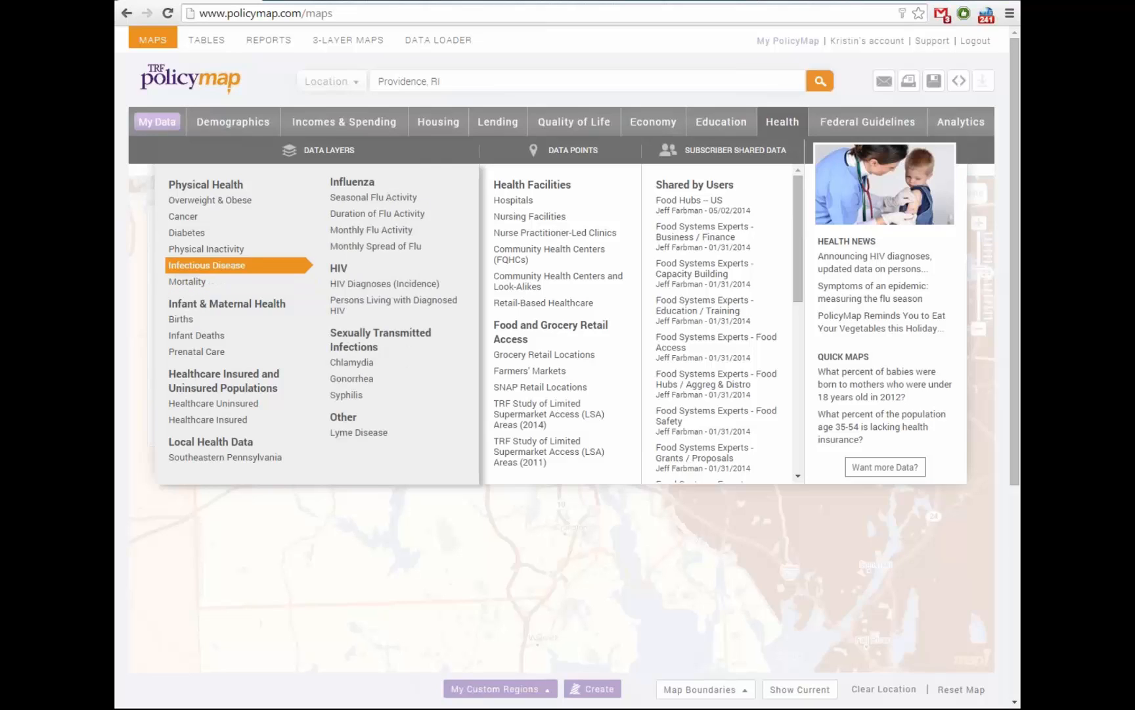
pyautogui.moveTo(196, 335)
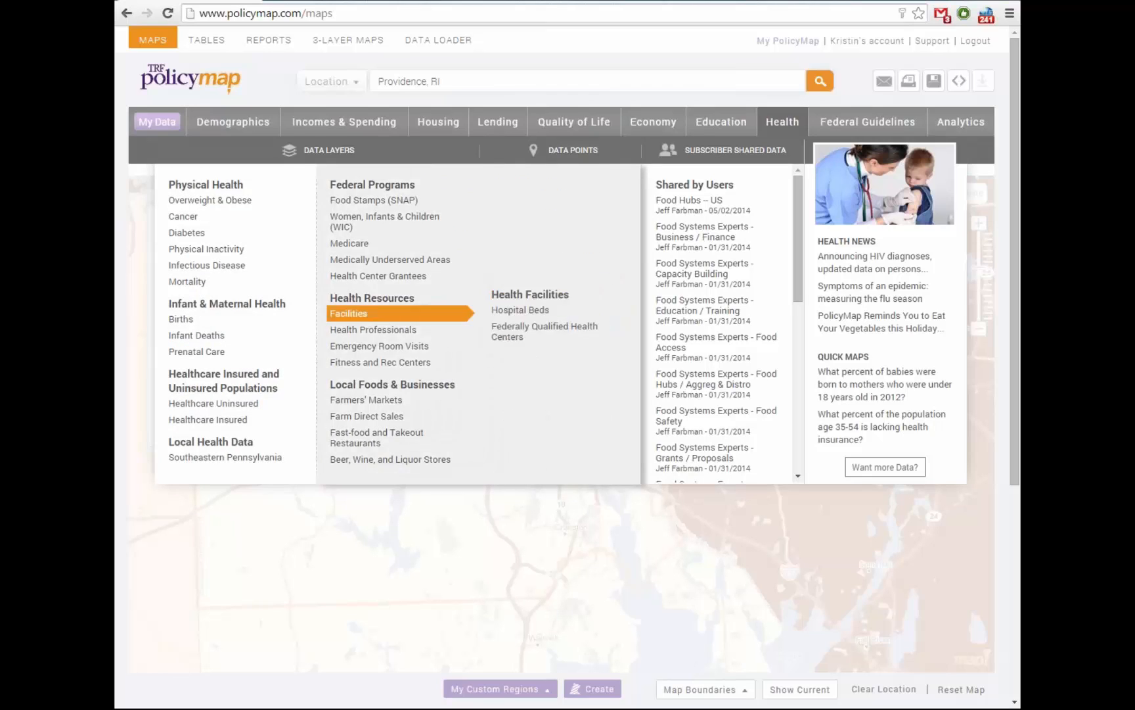
pyautogui.moveTo(214, 404)
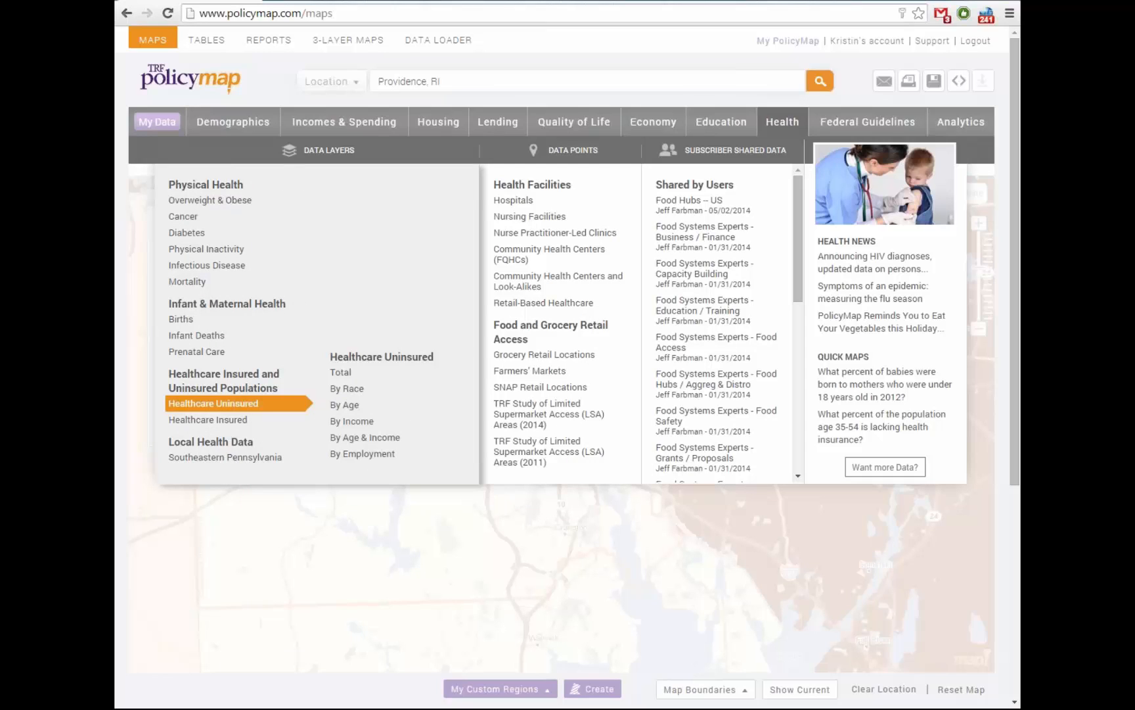
pyautogui.click(345, 404)
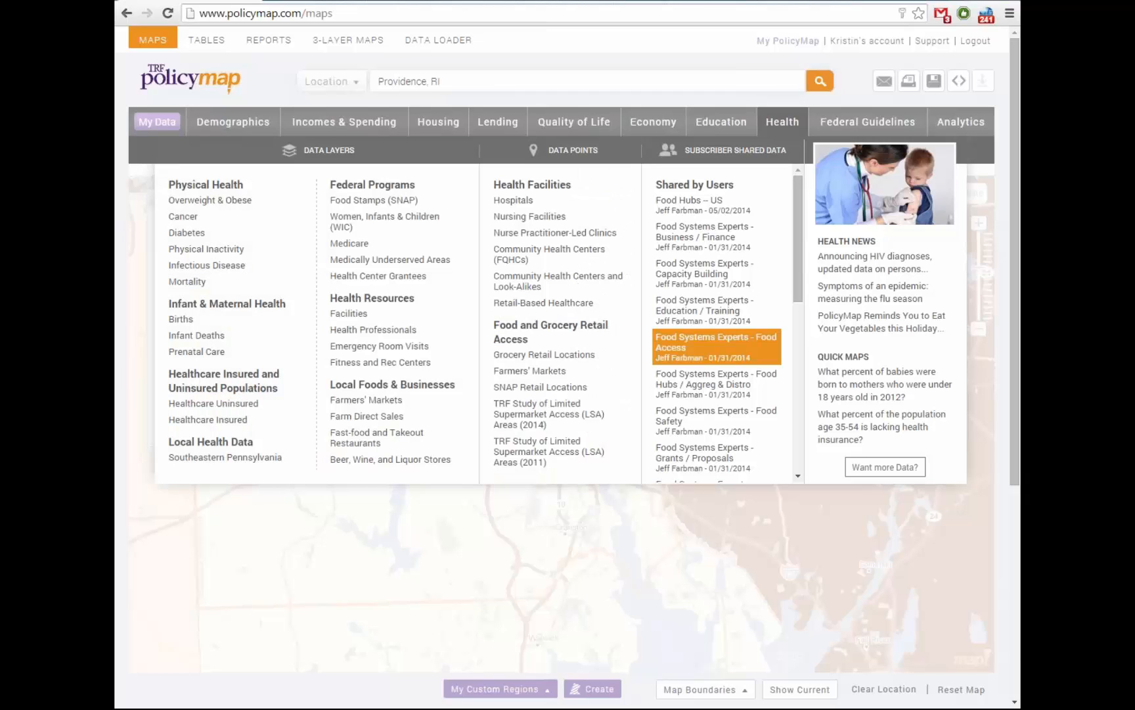
pyautogui.moveTo(401, 222)
pyautogui.moveTo(394, 243)
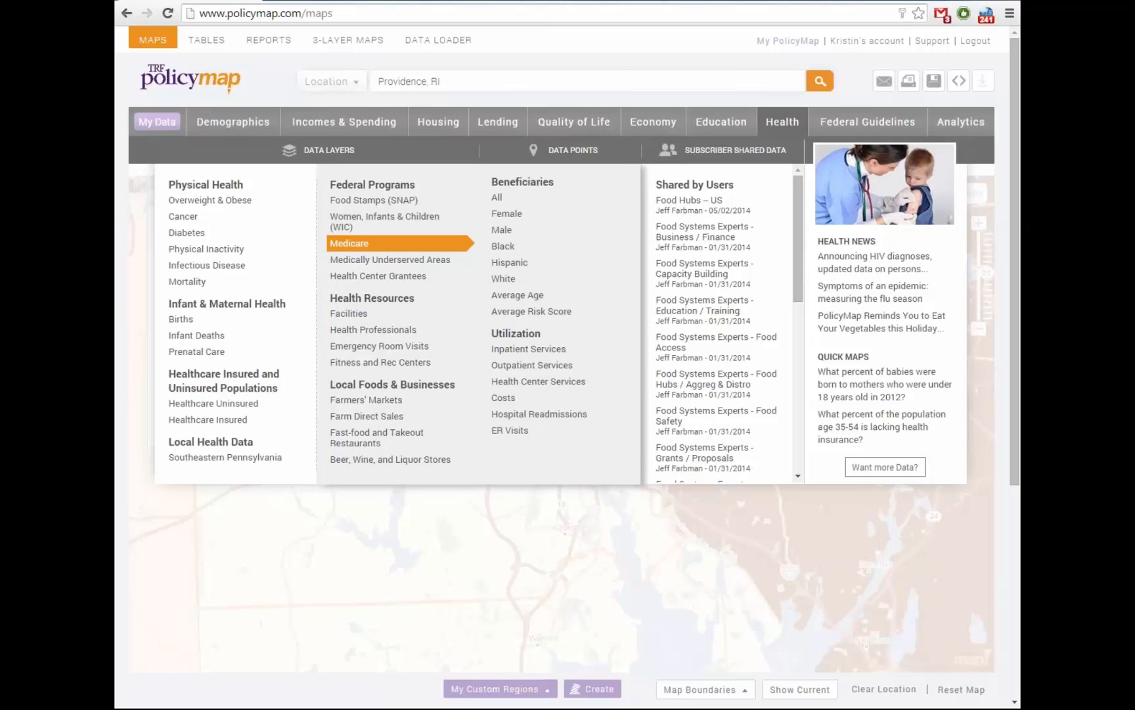
pyautogui.moveTo(394, 199)
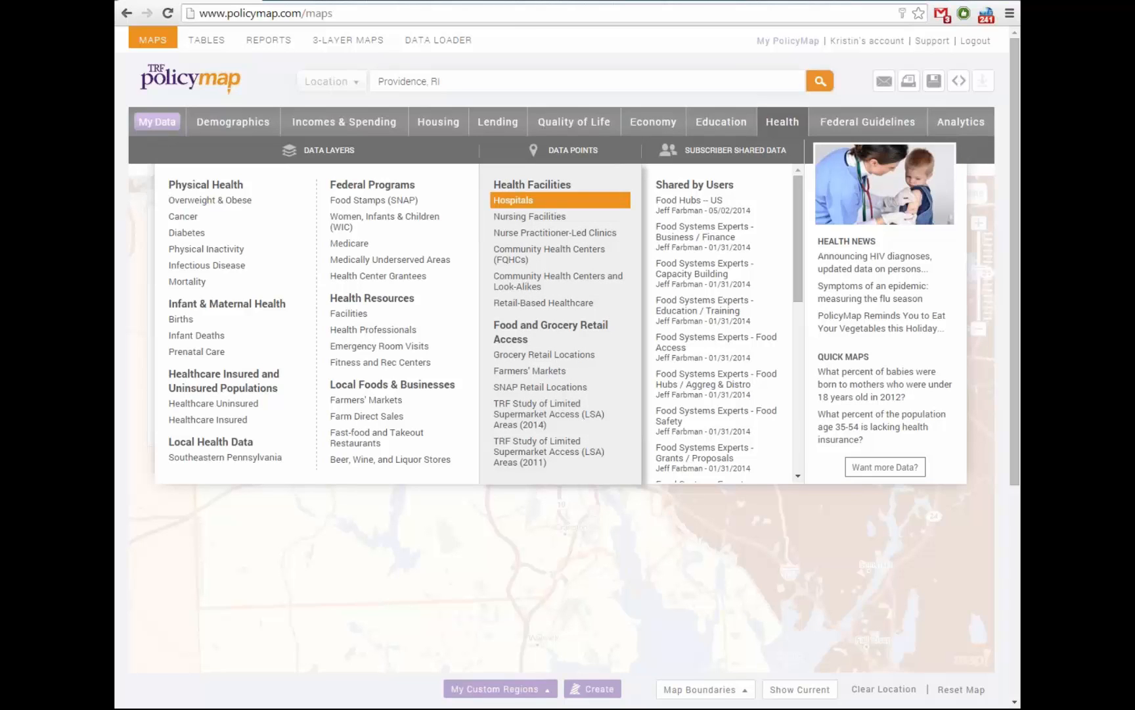
# Plot HRSA Hospitals as map points and zoom in one level on Providence
pyautogui.click(513, 200)
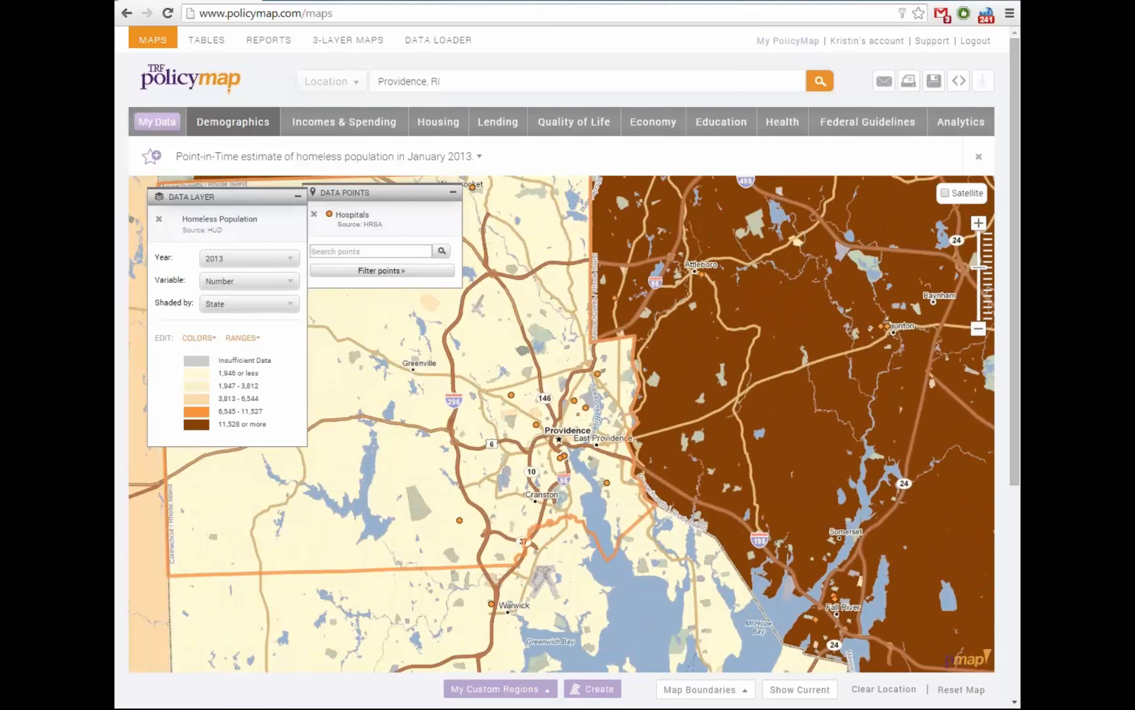
pyautogui.moveTo(382, 192); pyautogui.dragTo(408, 201)
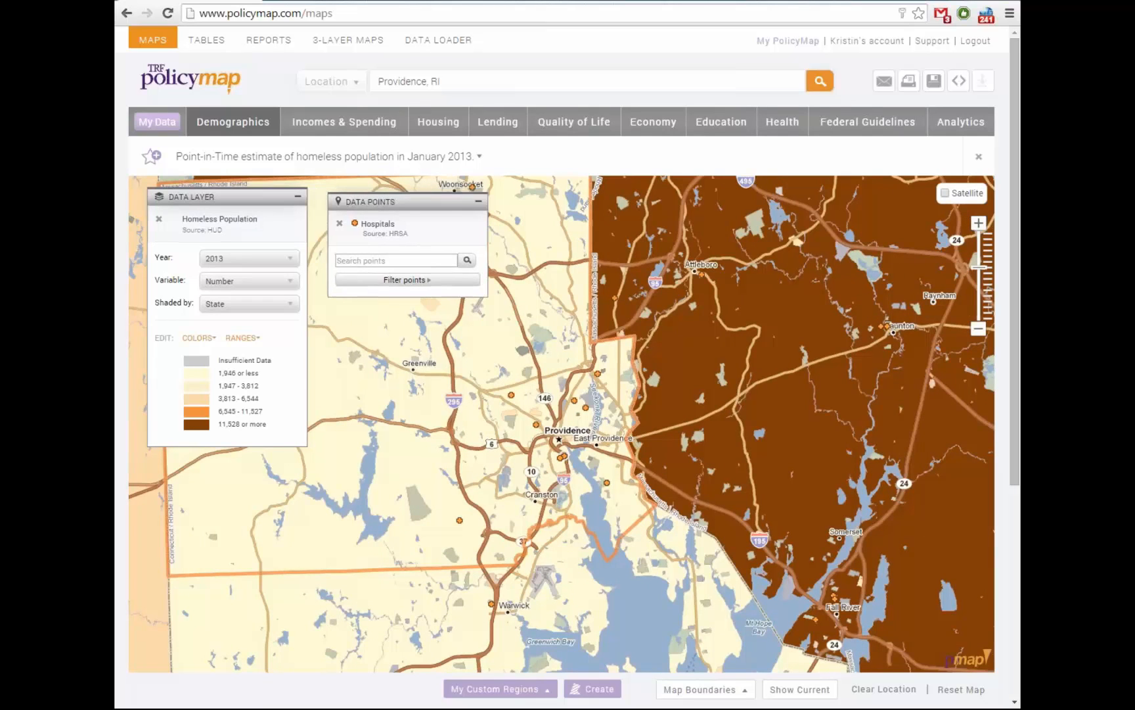
pyautogui.moveTo(559, 421); pyautogui.dragTo(605, 445)
pyautogui.click(979, 223)
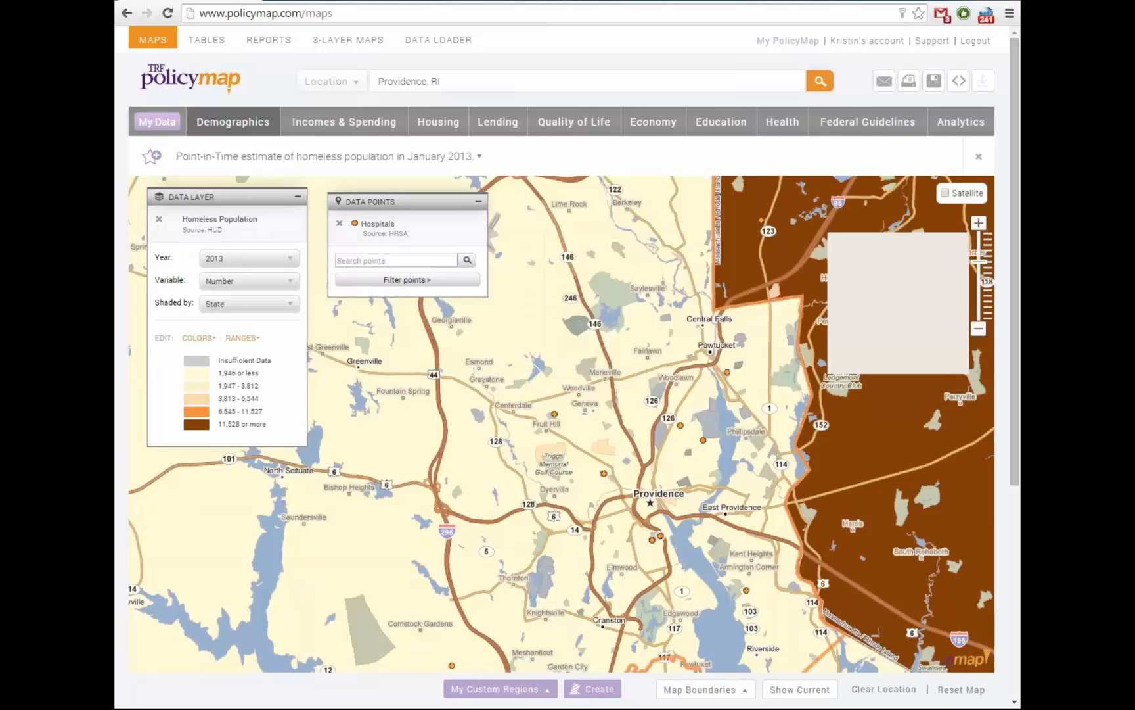
# Remove the Homeless Population shading, recenter on Providence, and close the St Joseph hospital details
pyautogui.click(159, 219)
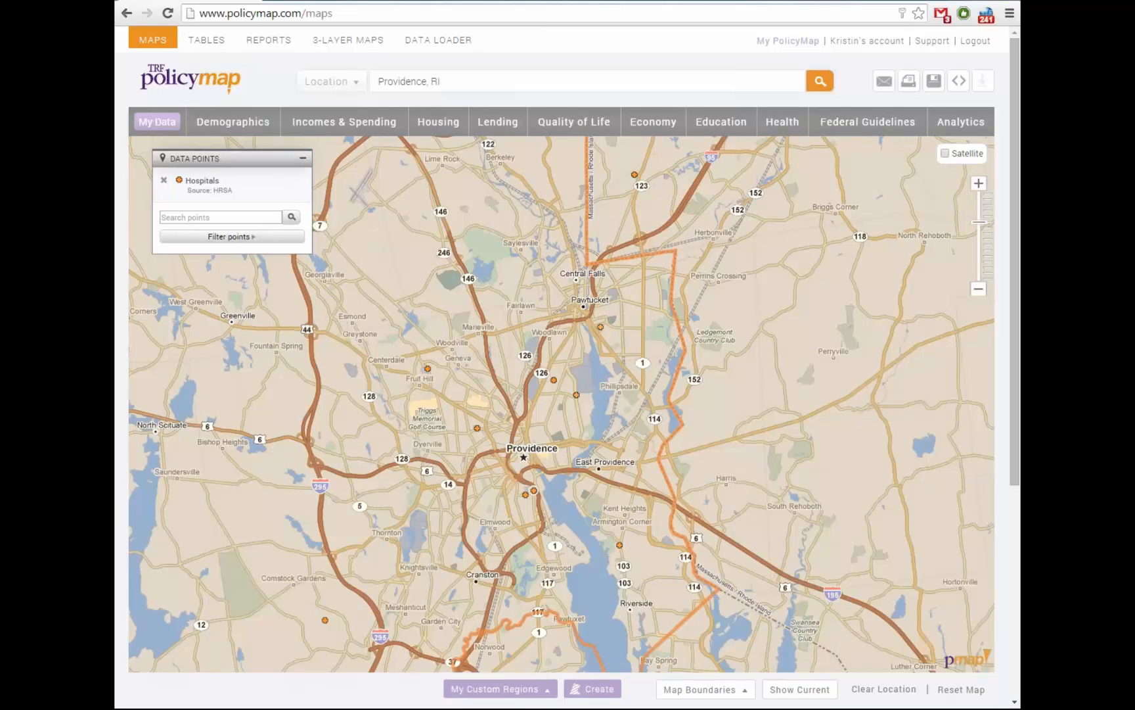
pyautogui.moveTo(569, 404); pyautogui.dragTo(557, 386)
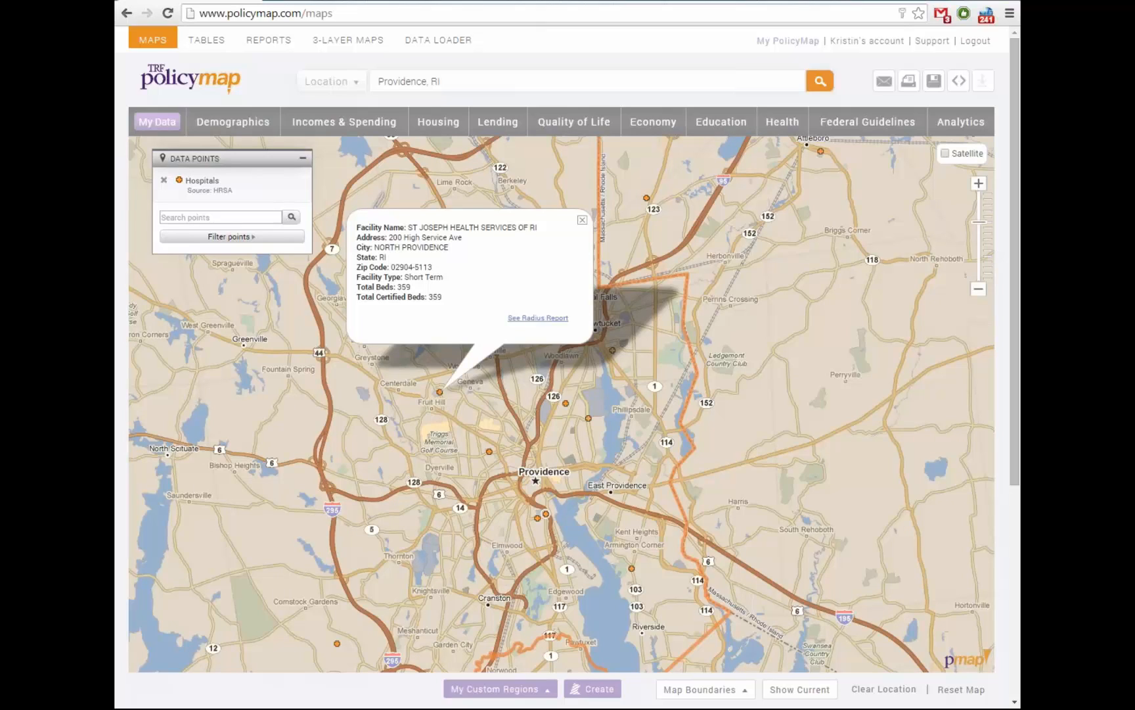
pyautogui.click(582, 220)
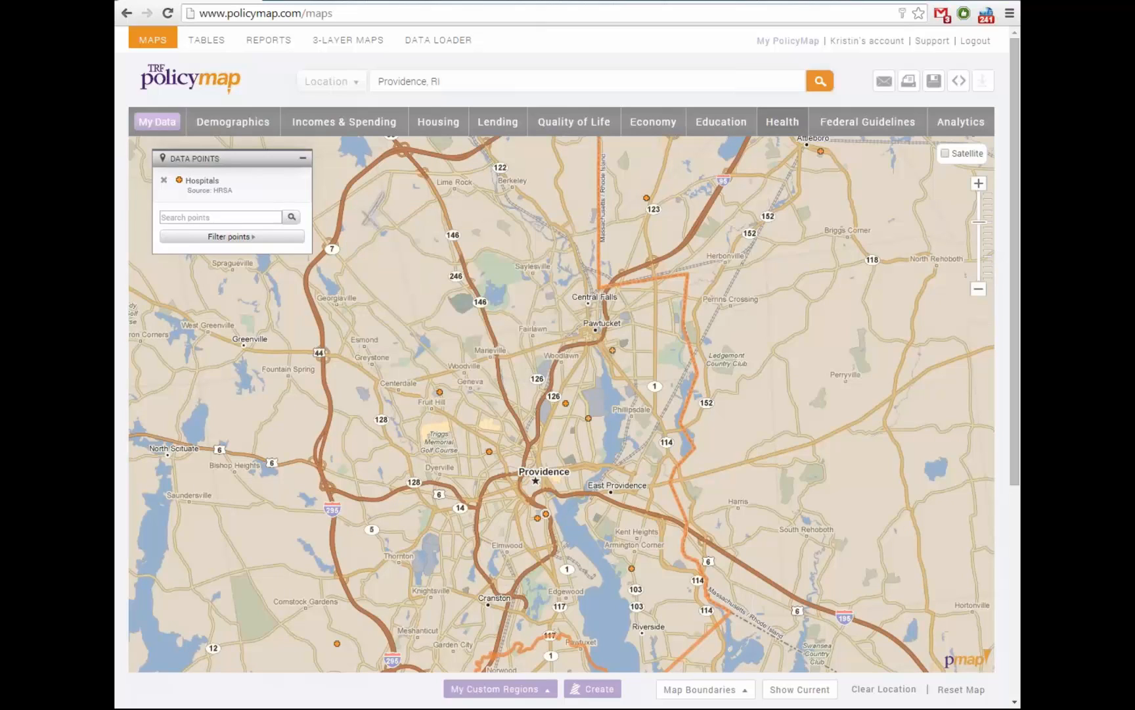
pyautogui.click(782, 122)
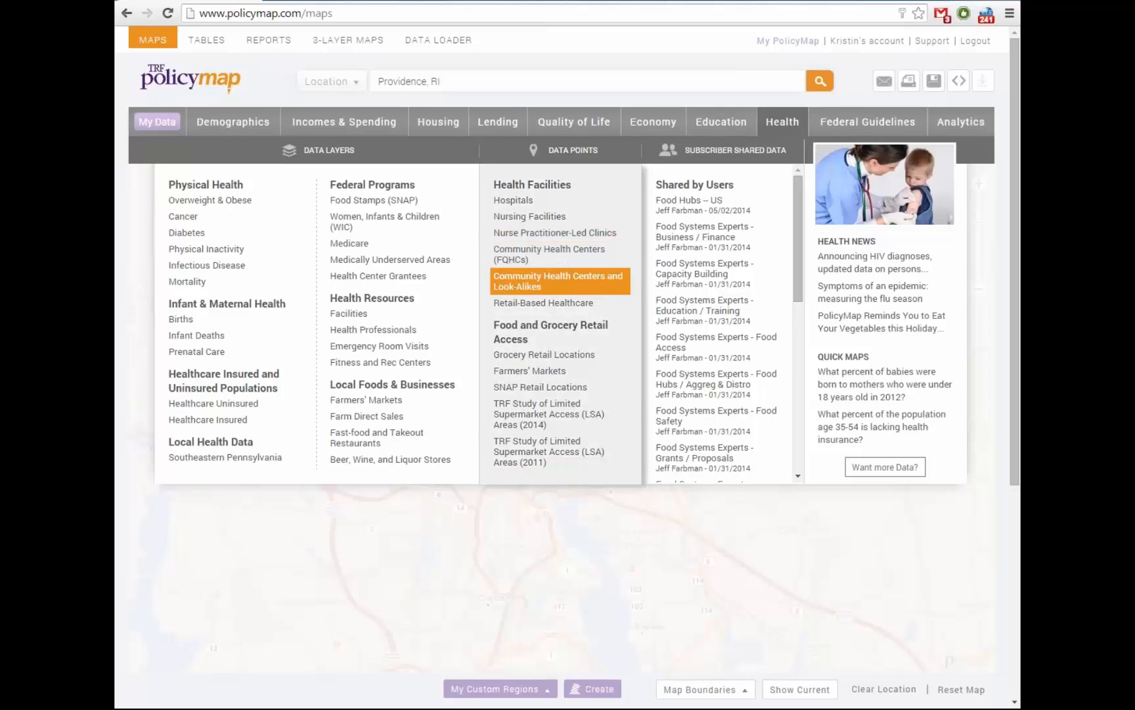
# Add Community Health Centers and Look-Alikes as points and recenter the map on them
pyautogui.click(558, 281)
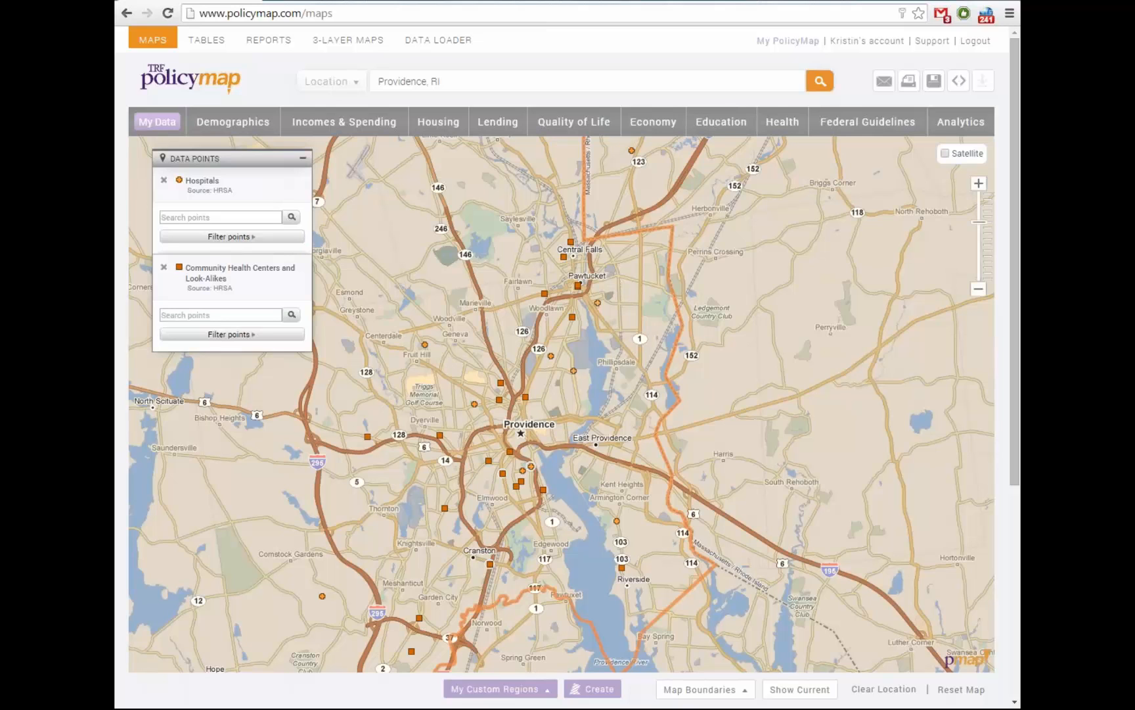
pyautogui.moveTo(562, 404); pyautogui.dragTo(577, 380)
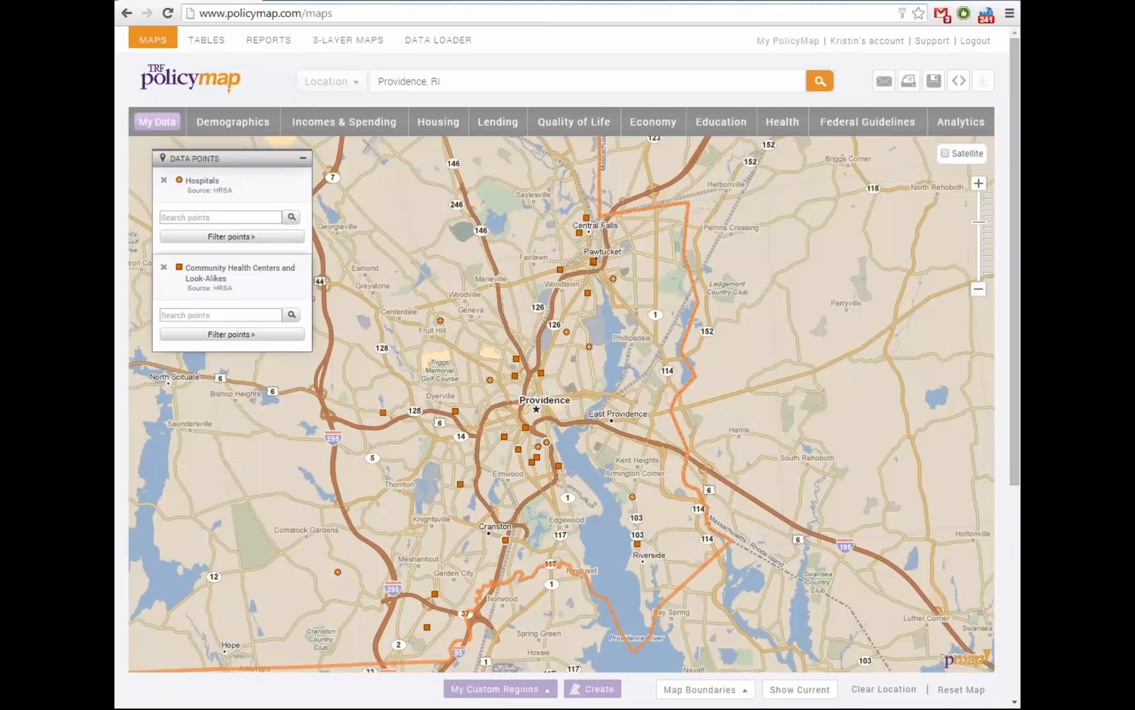
# Open the Olneyville Health Center details and review its site, contact and quality-of-care pages
pyautogui.click(456, 412)
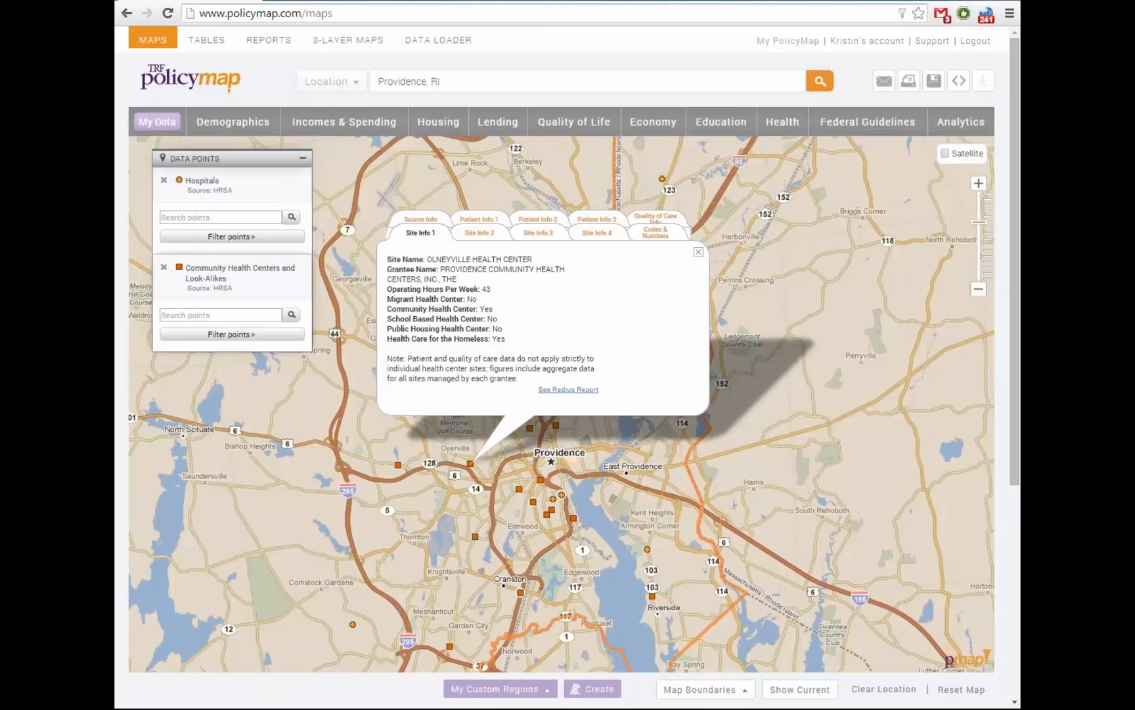
pyautogui.click(480, 233)
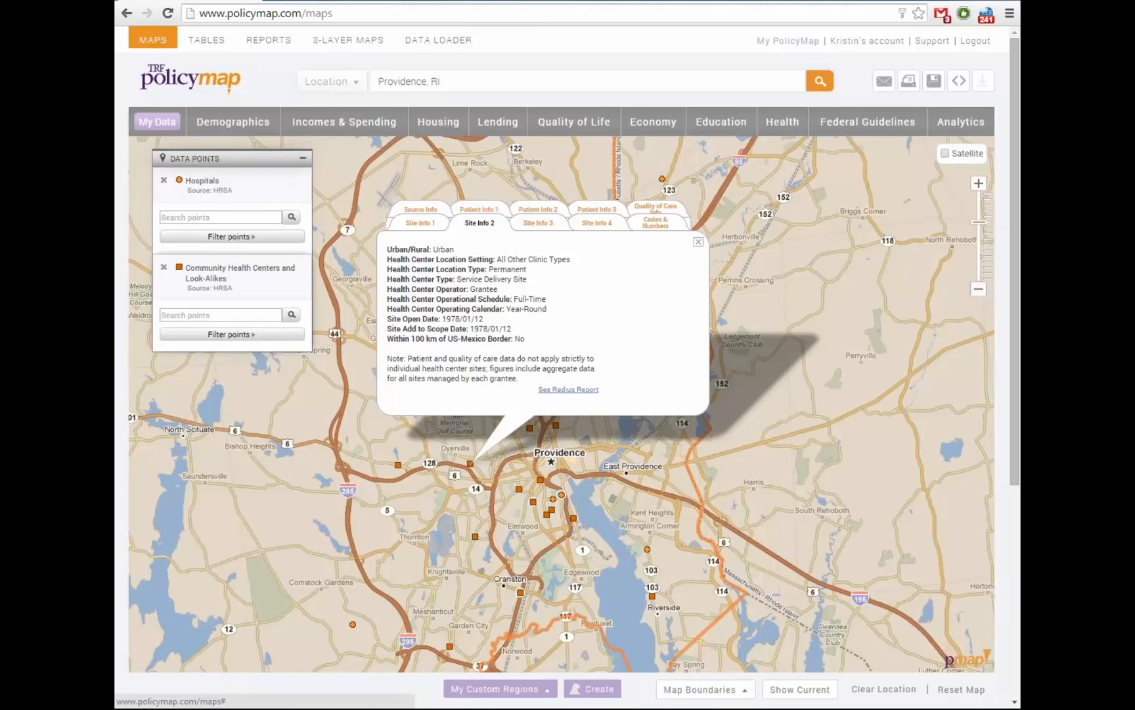
pyautogui.click(539, 223)
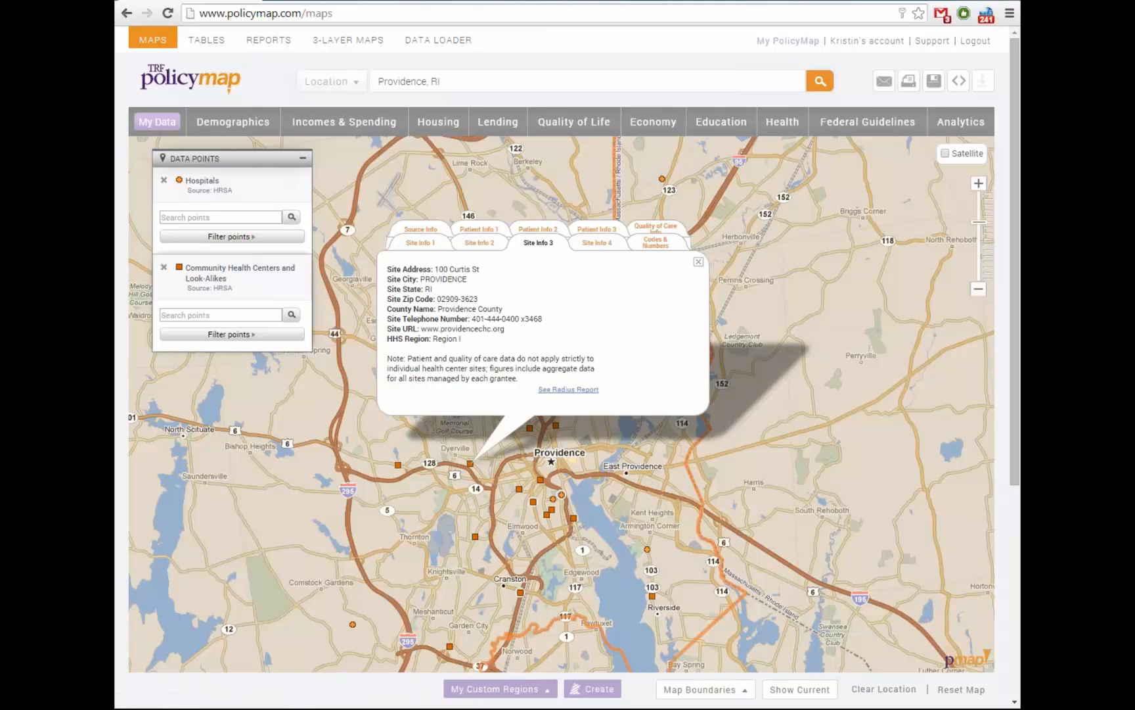
pyautogui.click(656, 228)
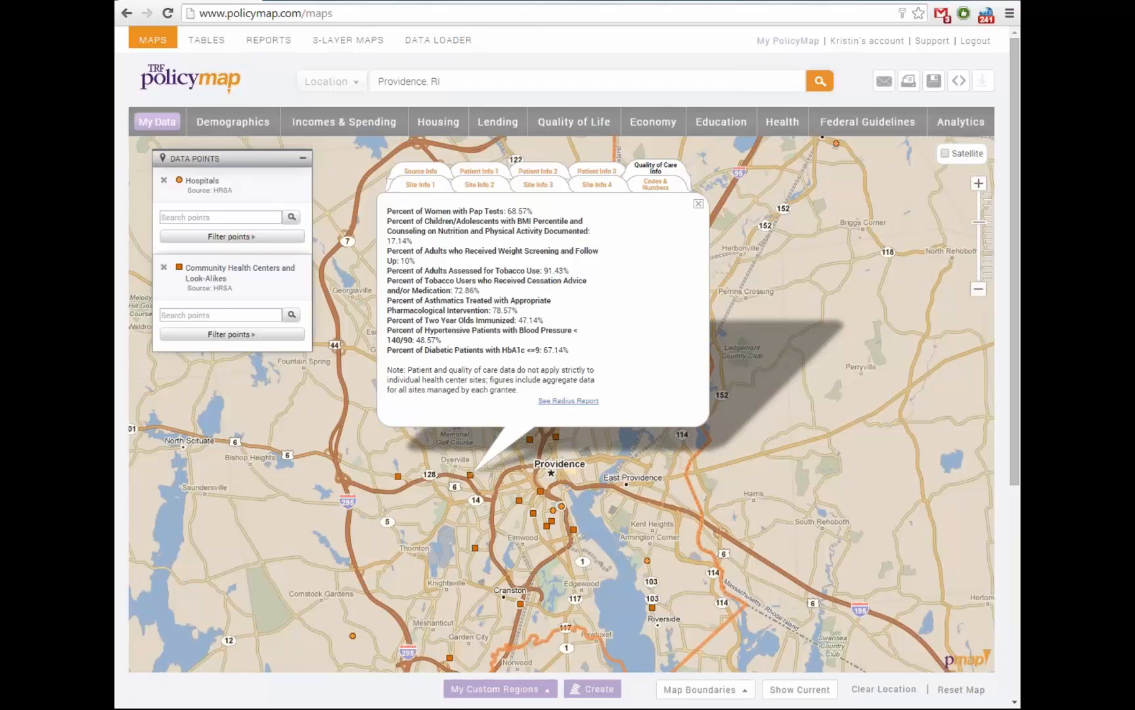
# Review the center's patient demographic, insurance and poverty figures, then close its details
pyautogui.click(479, 172)
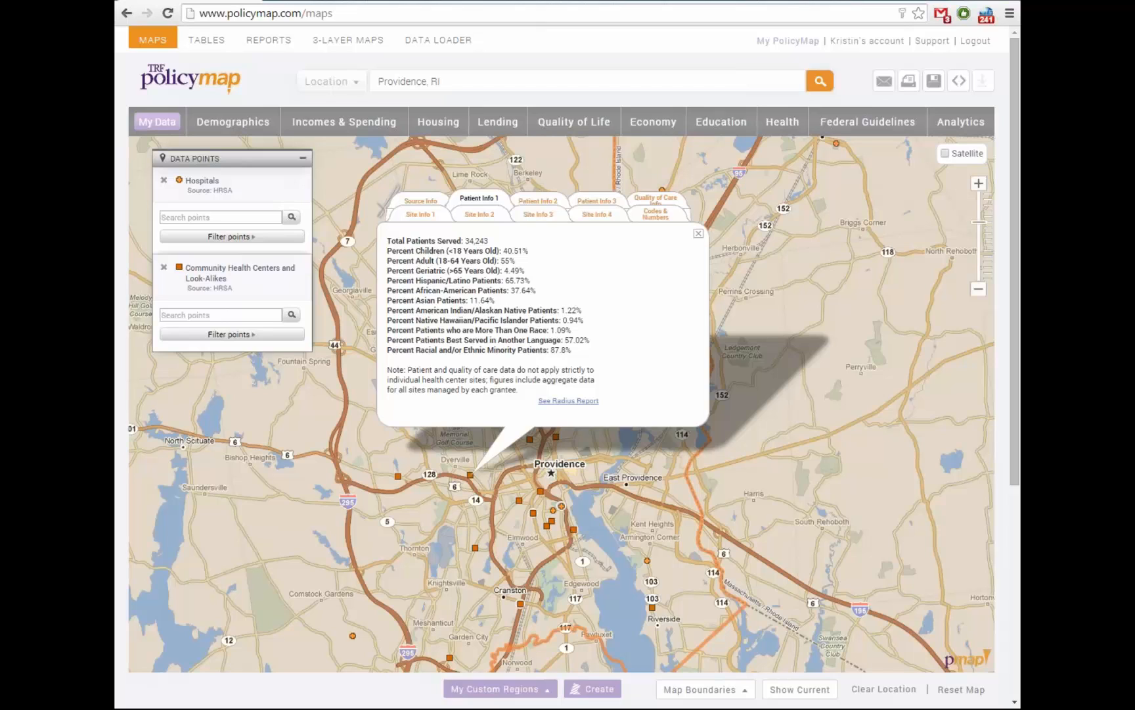
pyautogui.click(538, 201)
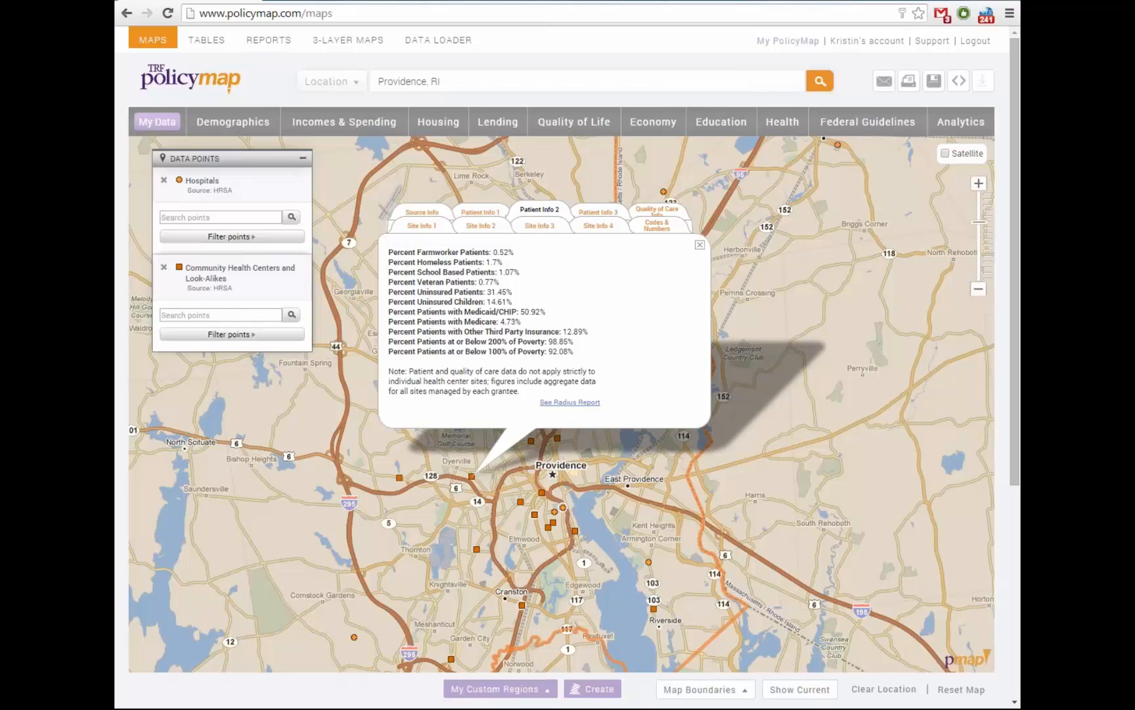
pyautogui.click(700, 244)
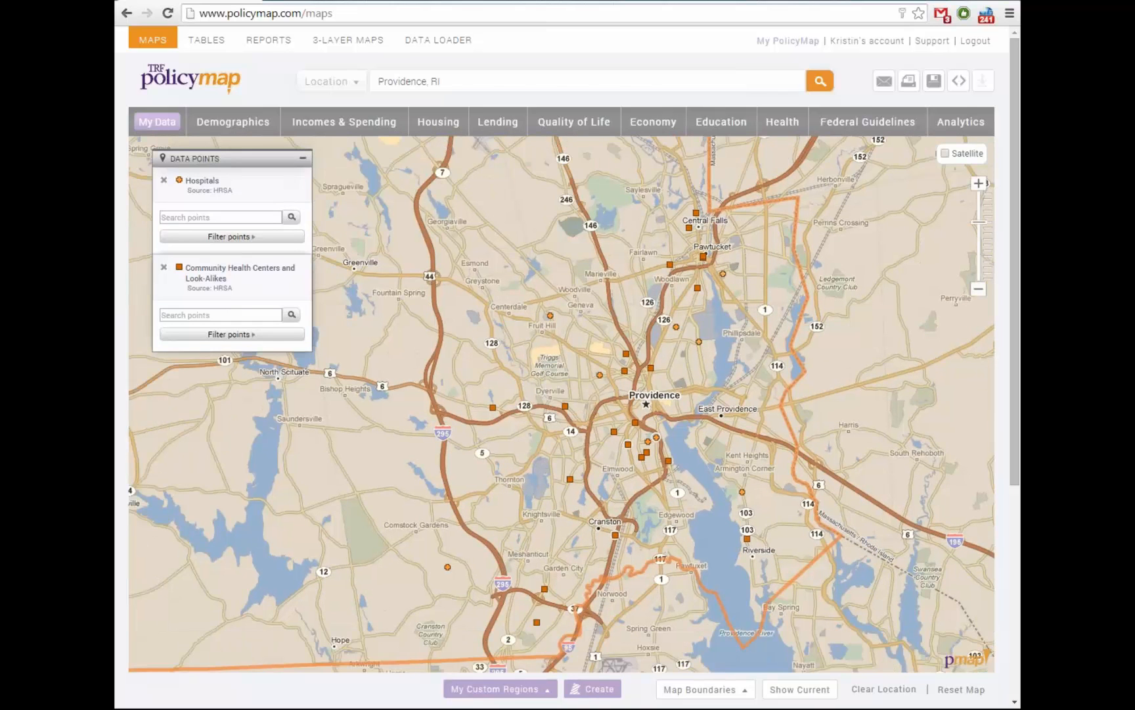
# Add the TRF 2011 Limited Supermarket Access (LSA) study areas as points and recentre on Providence
pyautogui.click(782, 122)
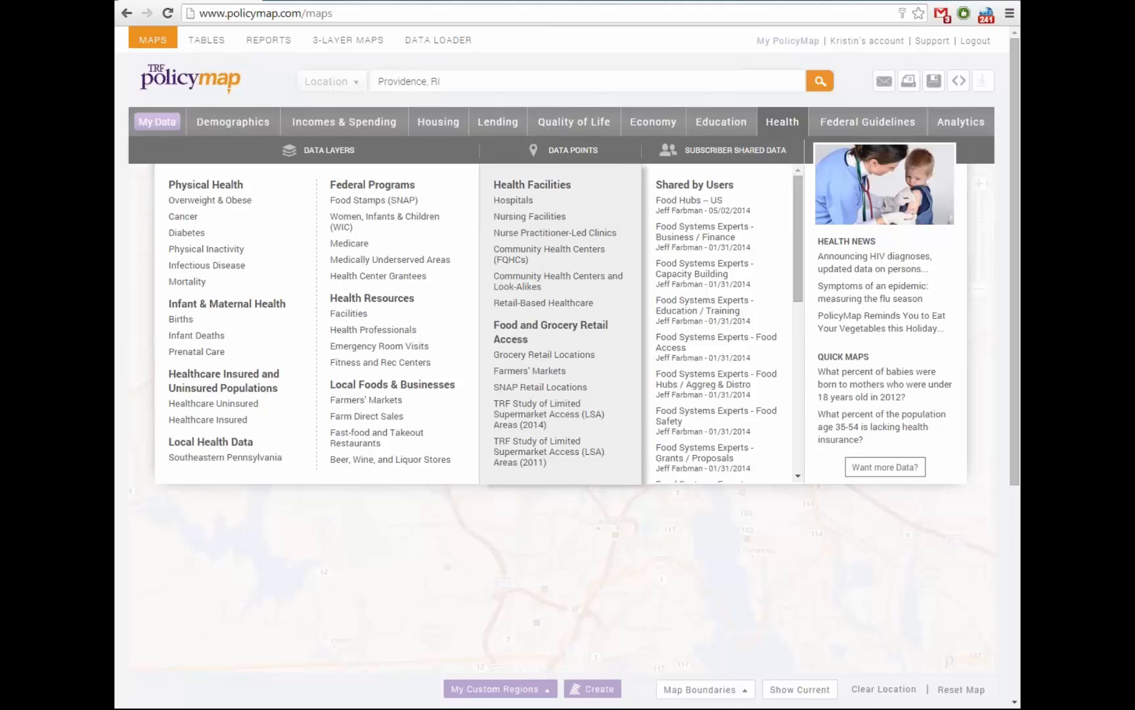
pyautogui.click(544, 355)
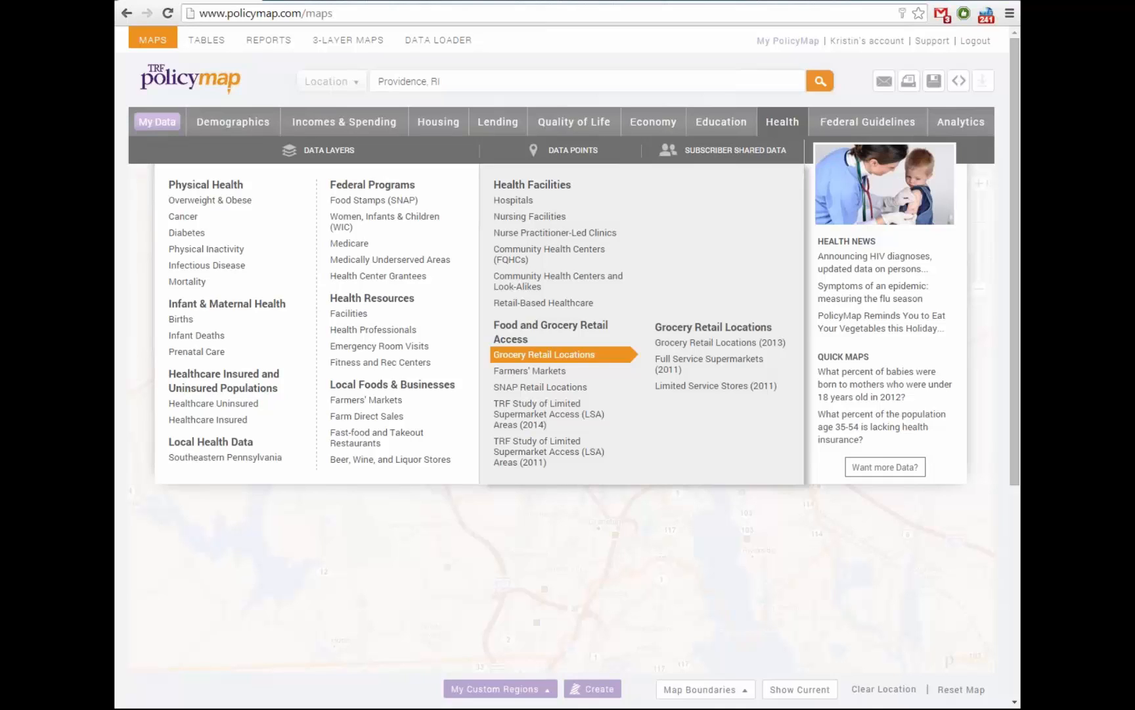
pyautogui.moveTo(529, 371)
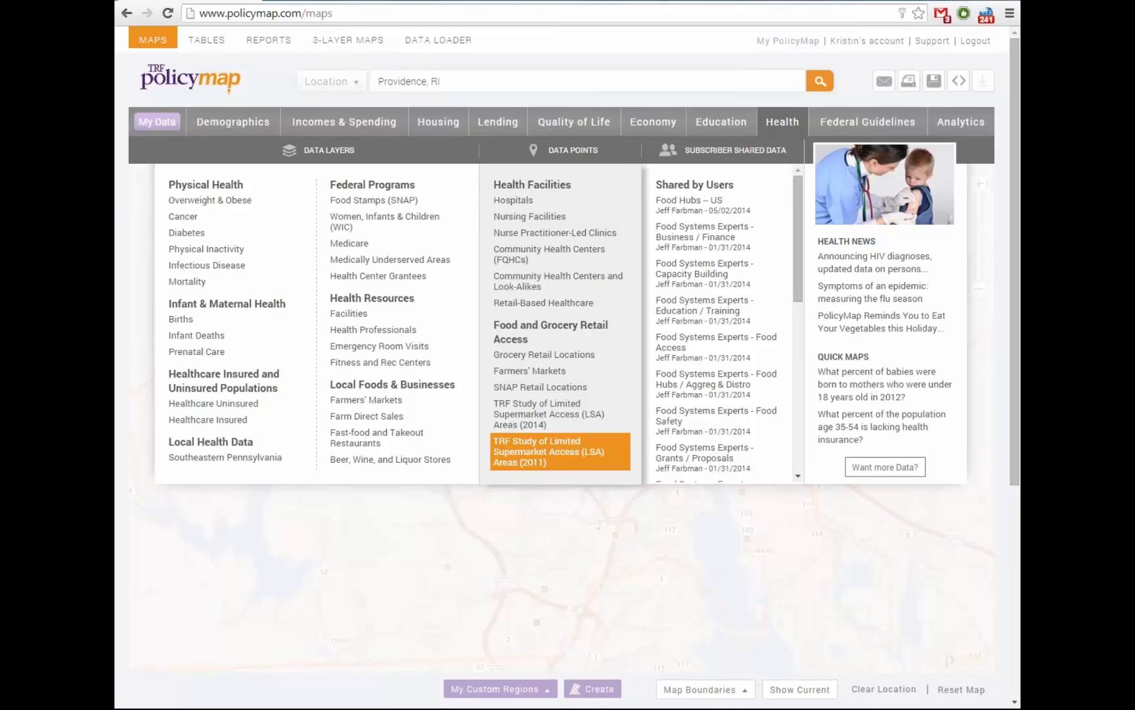
pyautogui.click(560, 451)
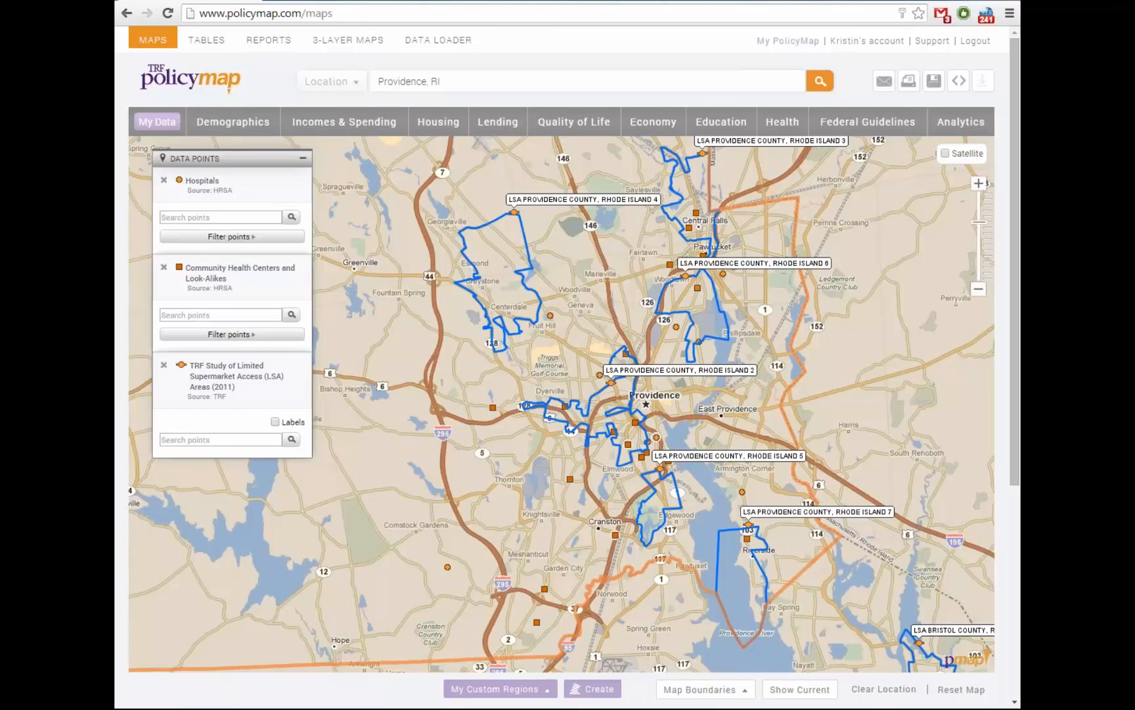
pyautogui.moveTo(565, 421); pyautogui.dragTo(532, 454)
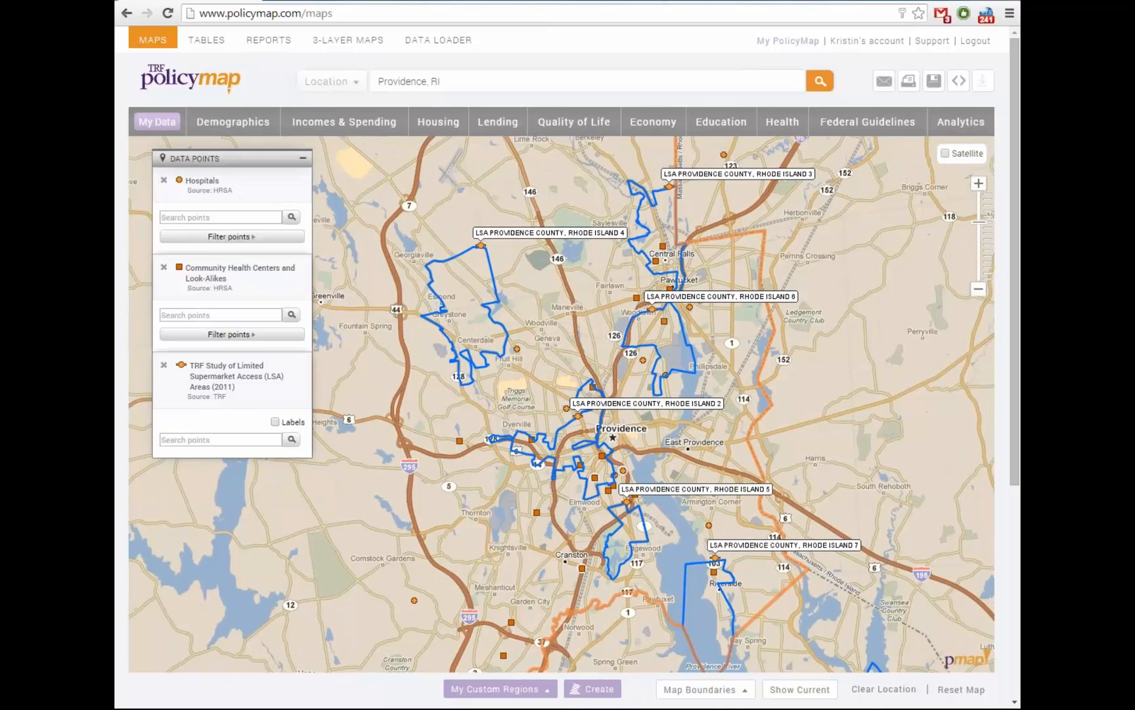
pyautogui.moveTo(592, 408); pyautogui.dragTo(541, 415)
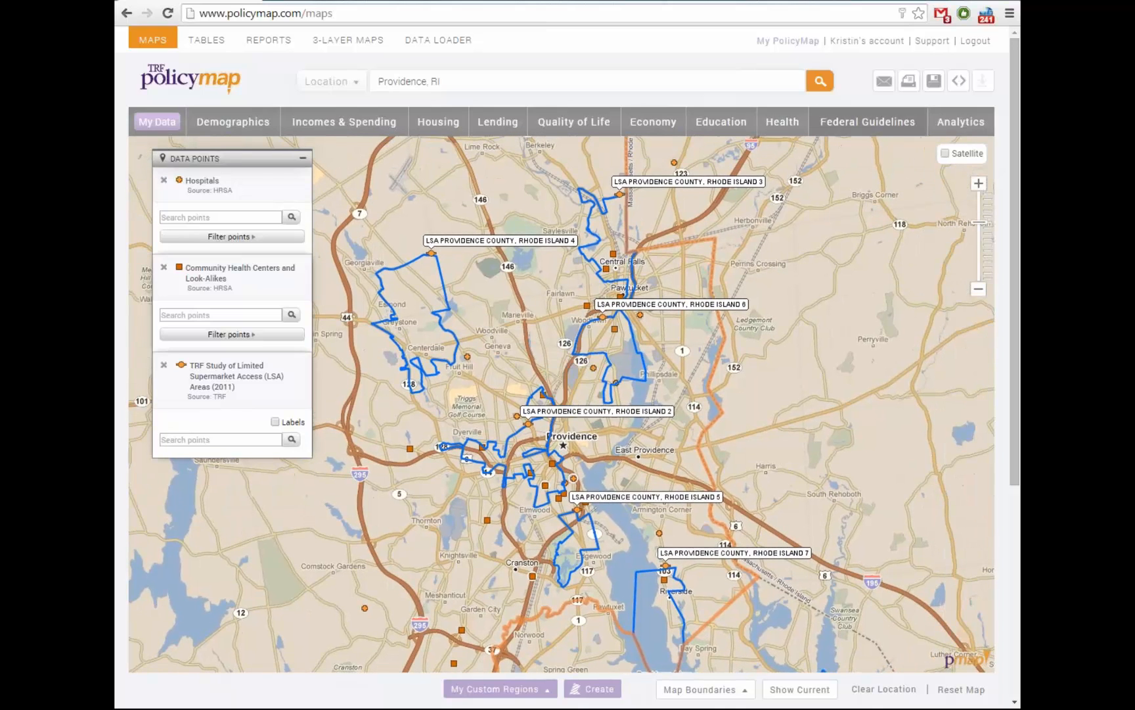
pyautogui.click(782, 122)
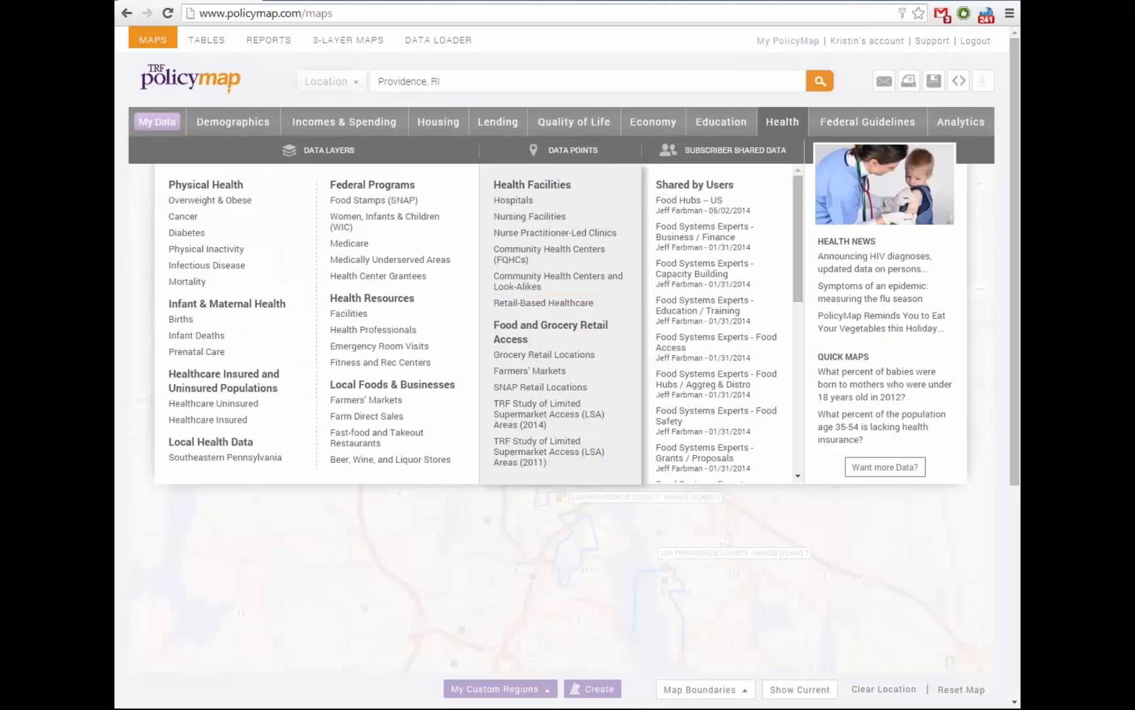
# Shade the map by TRF 2011 Limited Supermarket Access status
pyautogui.moveTo(394, 222)
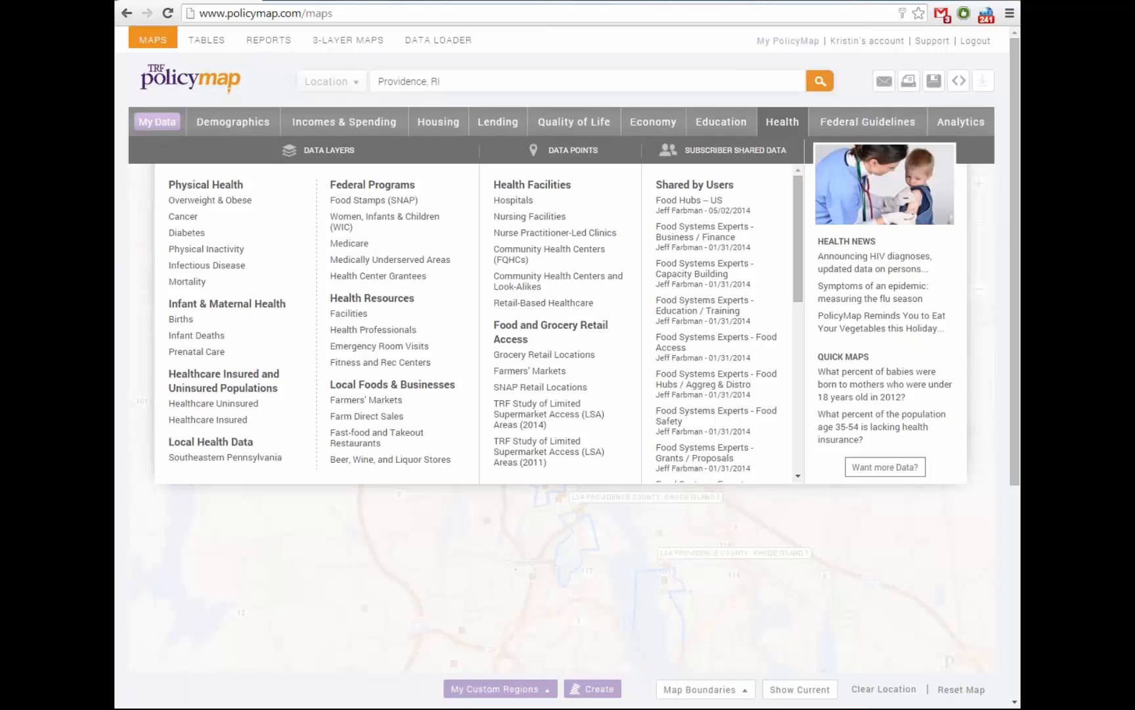
pyautogui.click(960, 122)
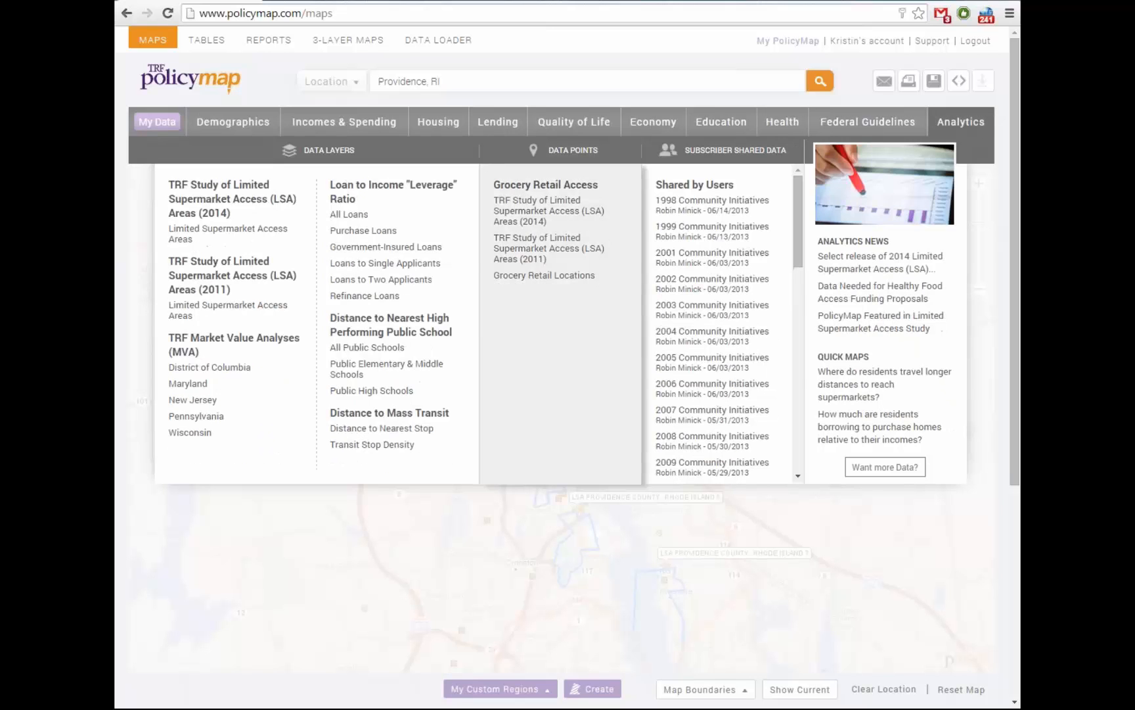
pyautogui.moveTo(228, 234)
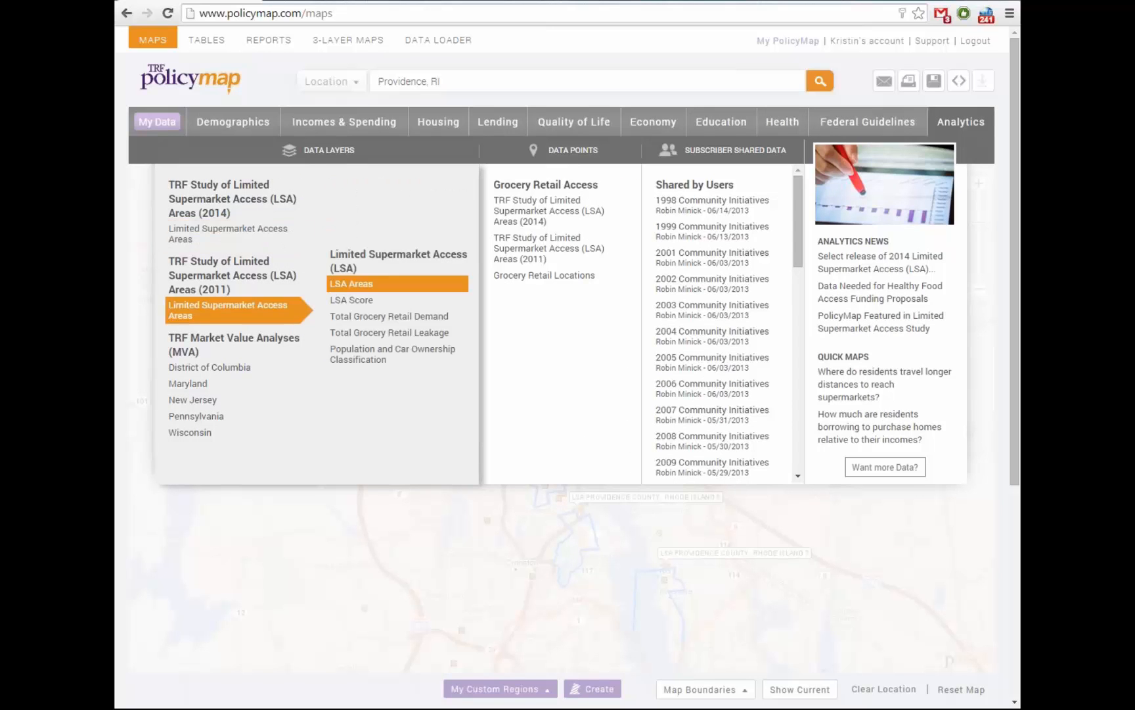
pyautogui.click(351, 283)
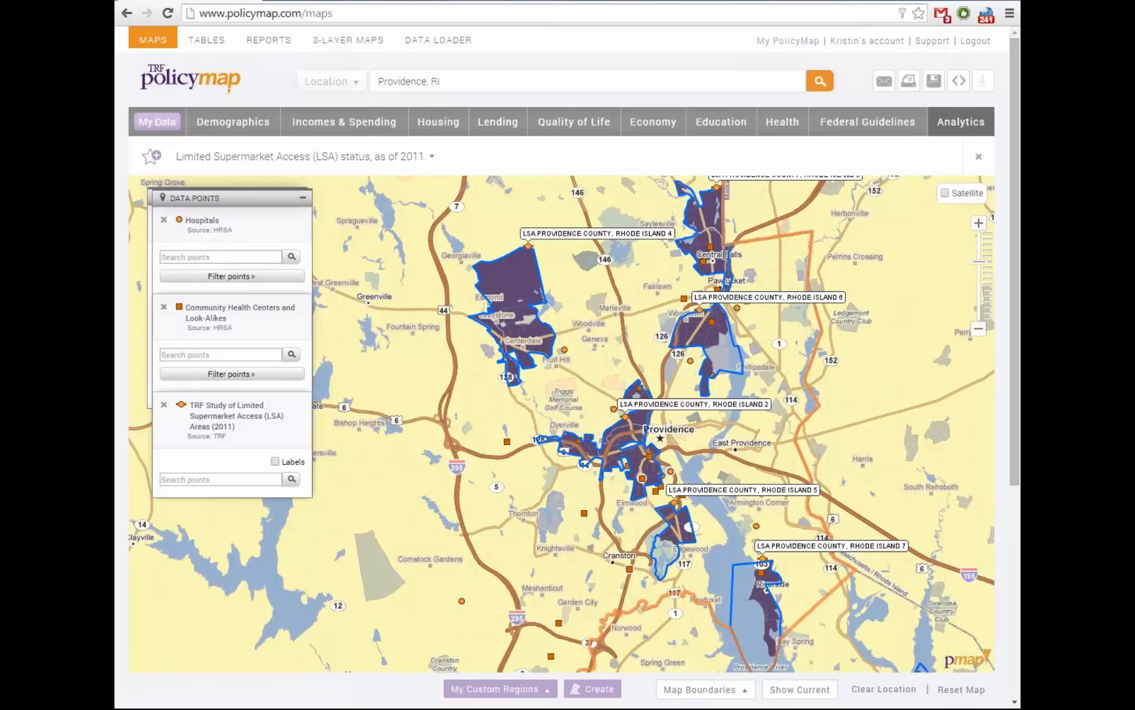
# Recentre the shaded LSA areas and remove the Hospitals points from the map
pyautogui.moveTo(562, 424); pyautogui.dragTo(534, 493)
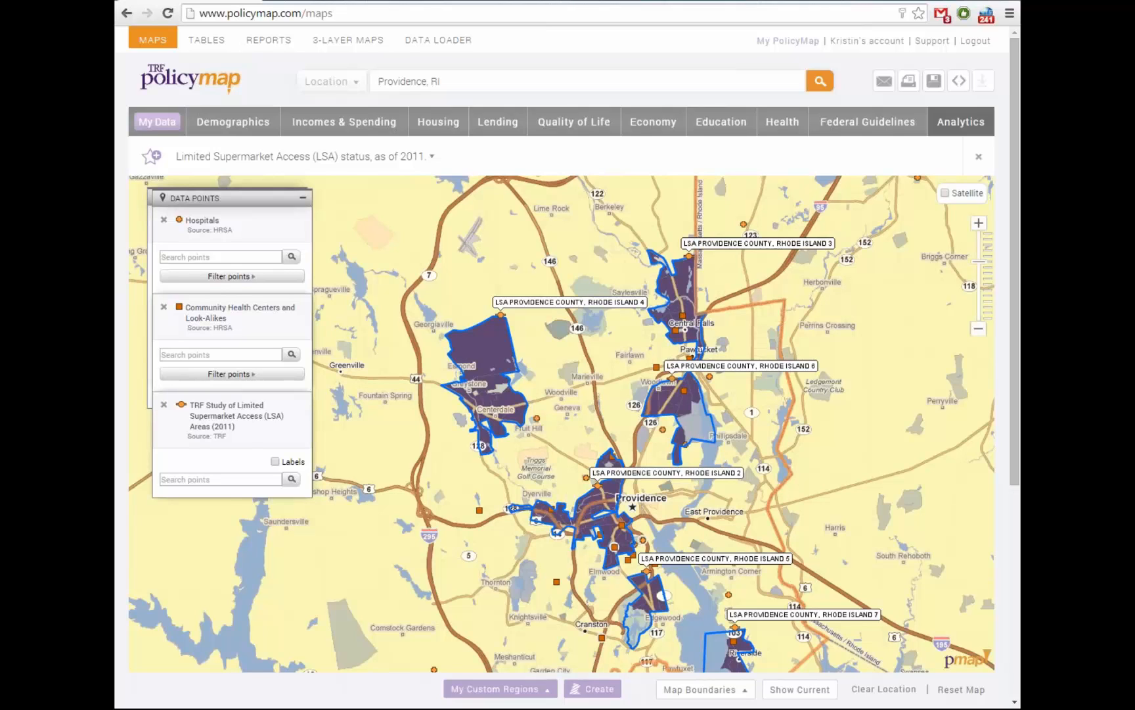
pyautogui.moveTo(602, 408); pyautogui.dragTo(568, 406)
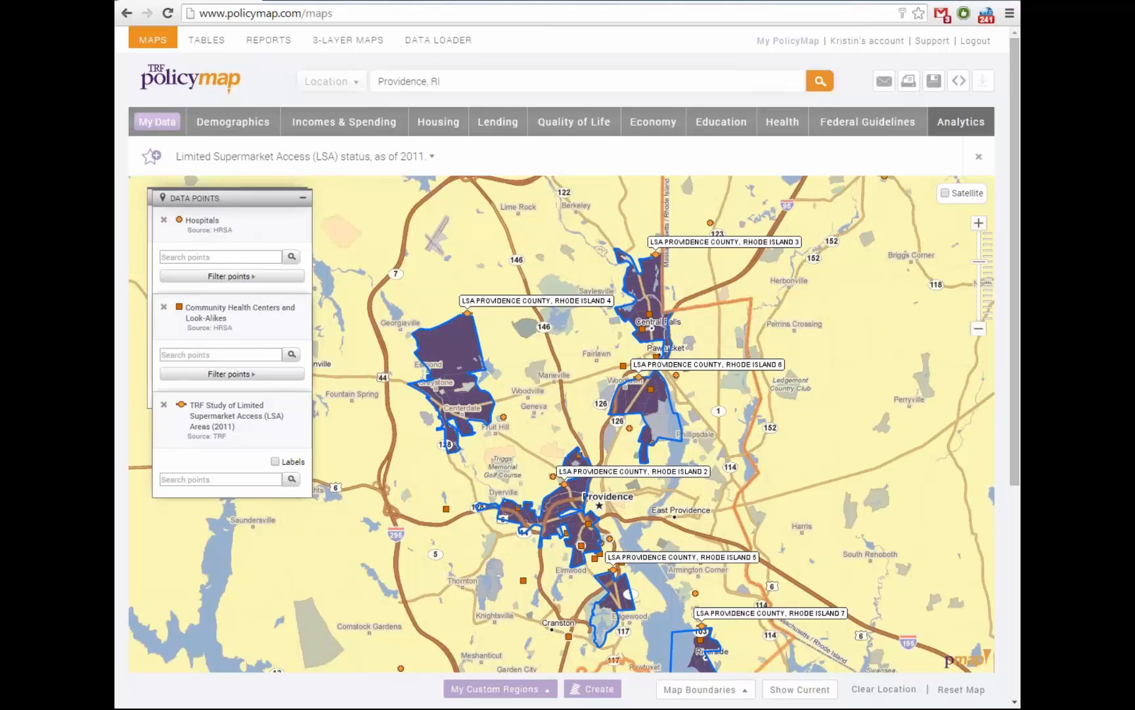
pyautogui.moveTo(553, 382)
pyautogui.mouseDown()
pyautogui.moveTo(570, 411)
pyautogui.moveTo(566, 381)
pyautogui.mouseUp()
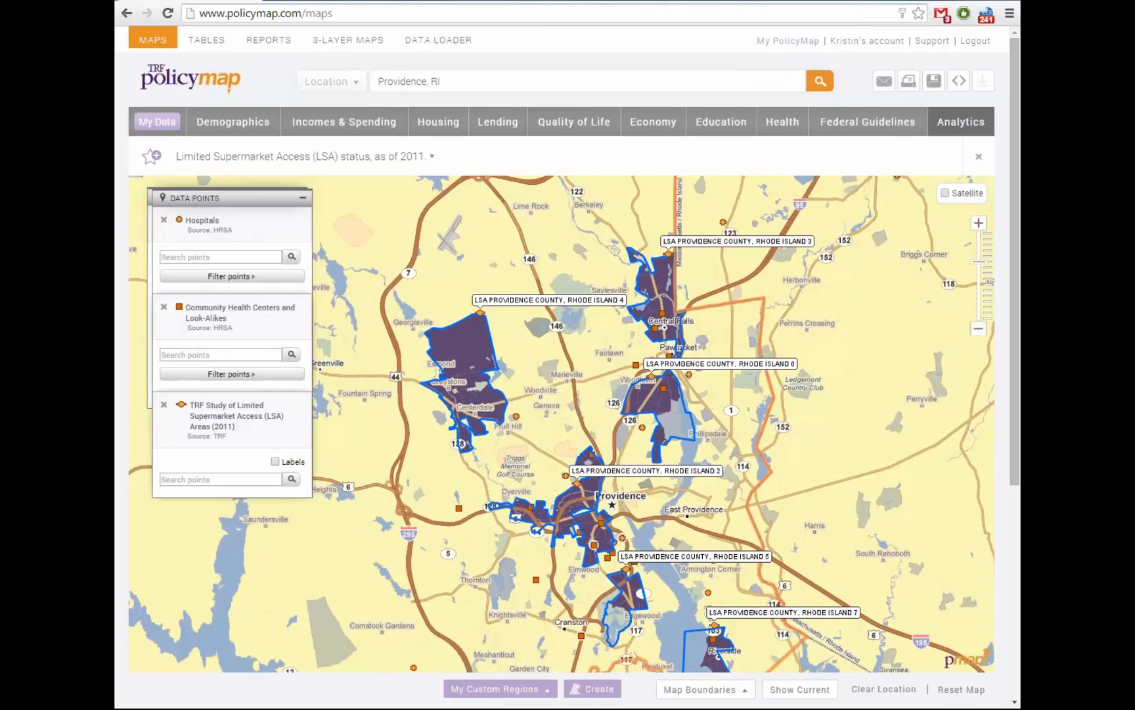
pyautogui.moveTo(566, 381); pyautogui.dragTo(596, 376)
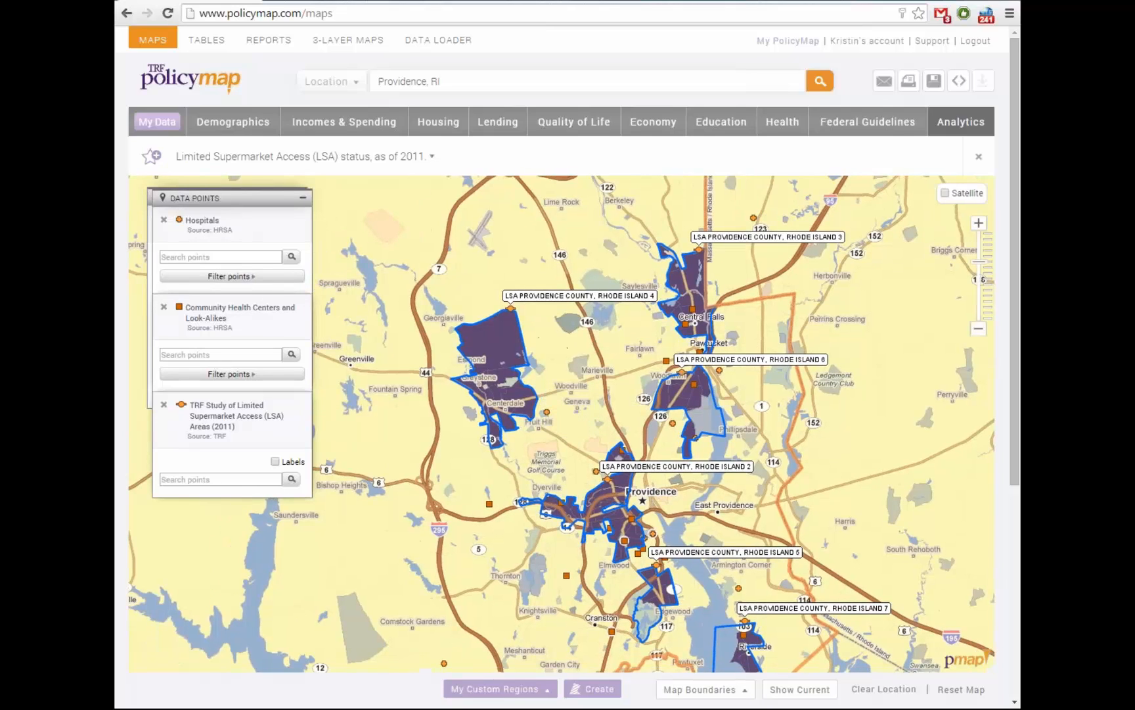
pyautogui.moveTo(230, 197); pyautogui.dragTo(235, 289)
pyautogui.click(169, 311)
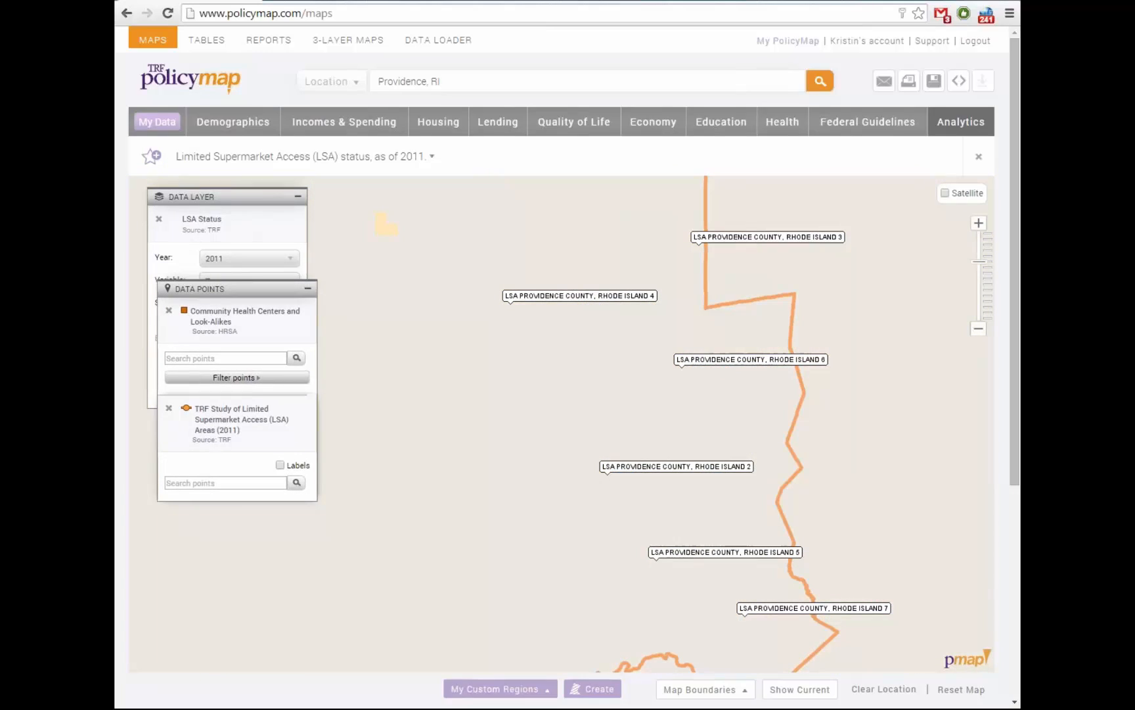
# Remove the Community Health Centers points and rearrange panels to reveal the LSA status legend
pyautogui.click(168, 310)
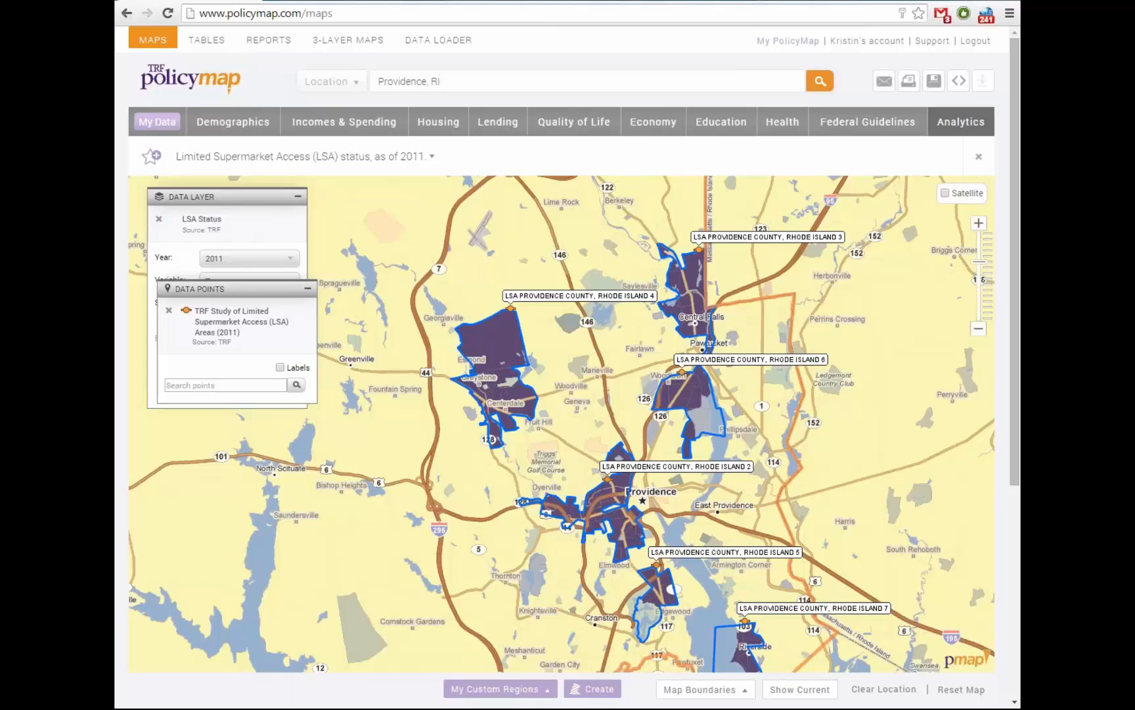
pyautogui.moveTo(591, 420); pyautogui.dragTo(505, 417)
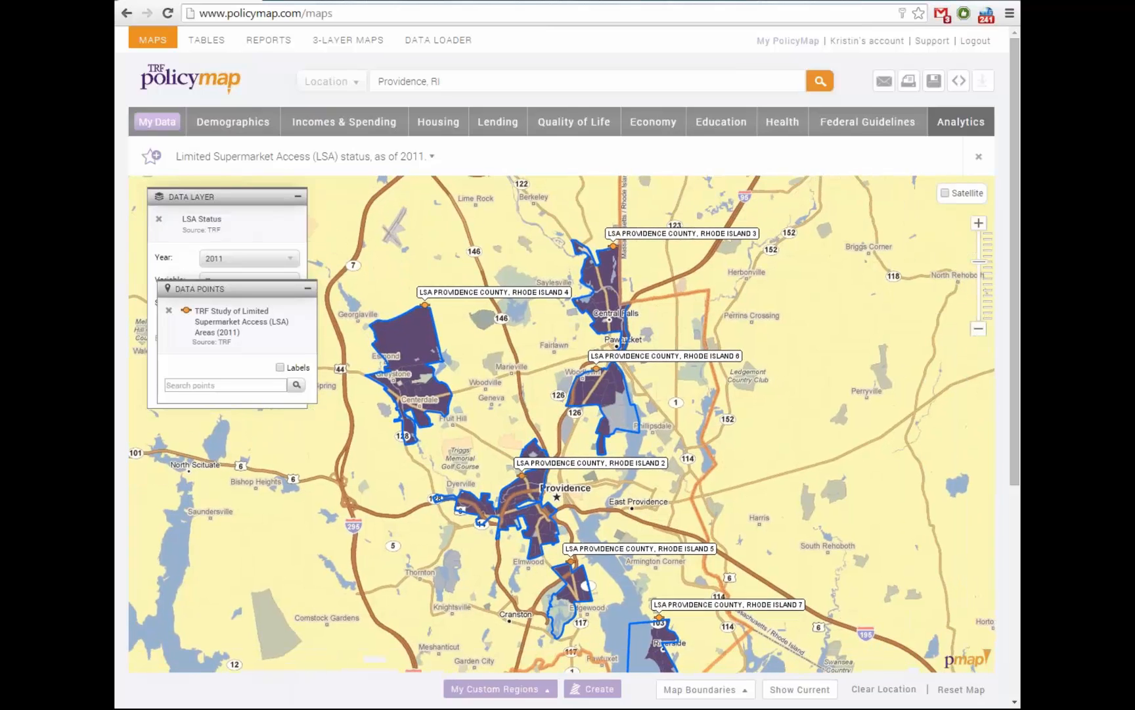
pyautogui.moveTo(237, 289); pyautogui.dragTo(226, 443)
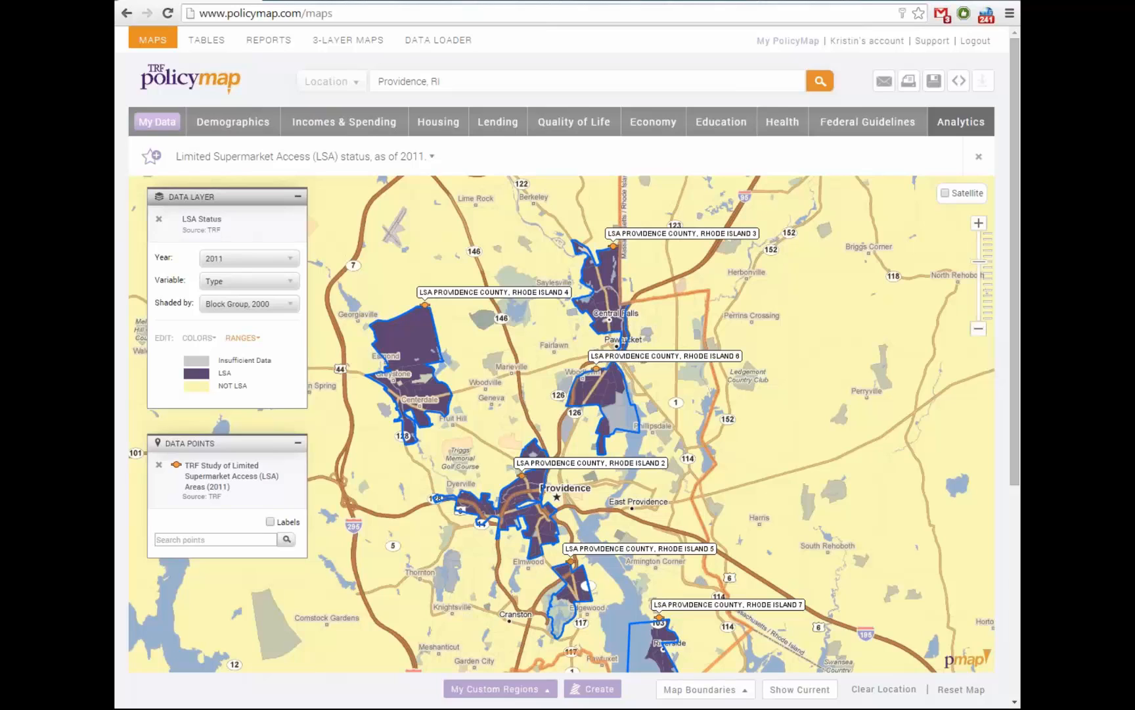
pyautogui.moveTo(197, 443); pyautogui.dragTo(186, 436)
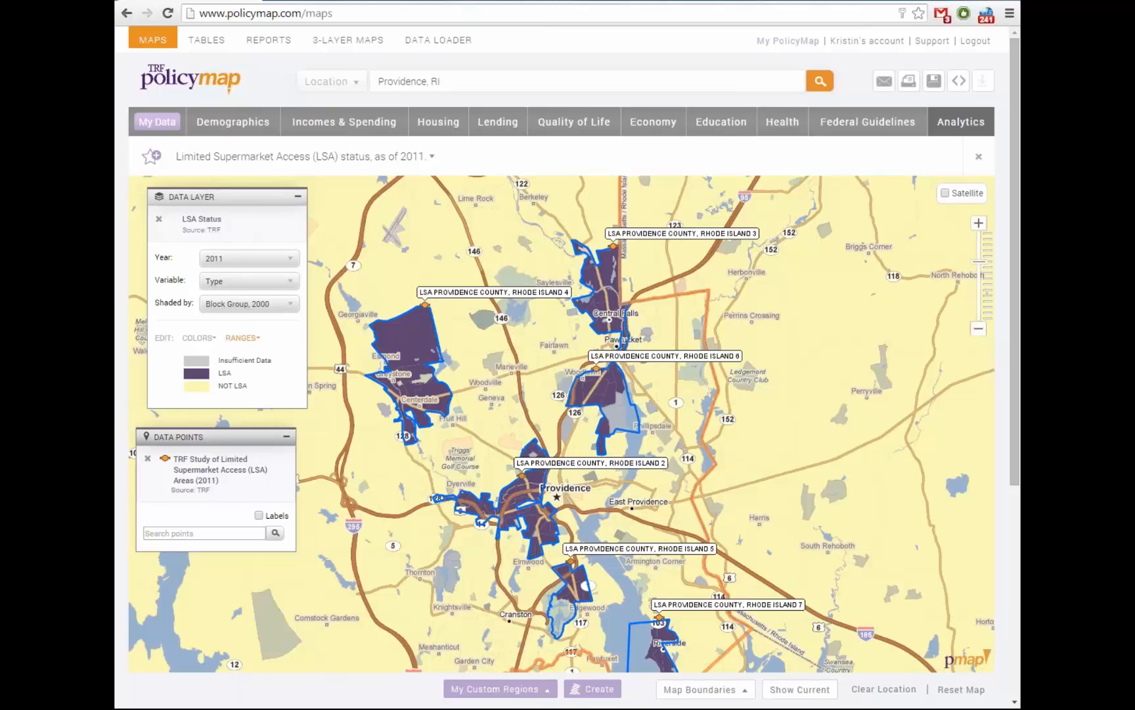
pyautogui.moveTo(197, 197); pyautogui.dragTo(187, 194)
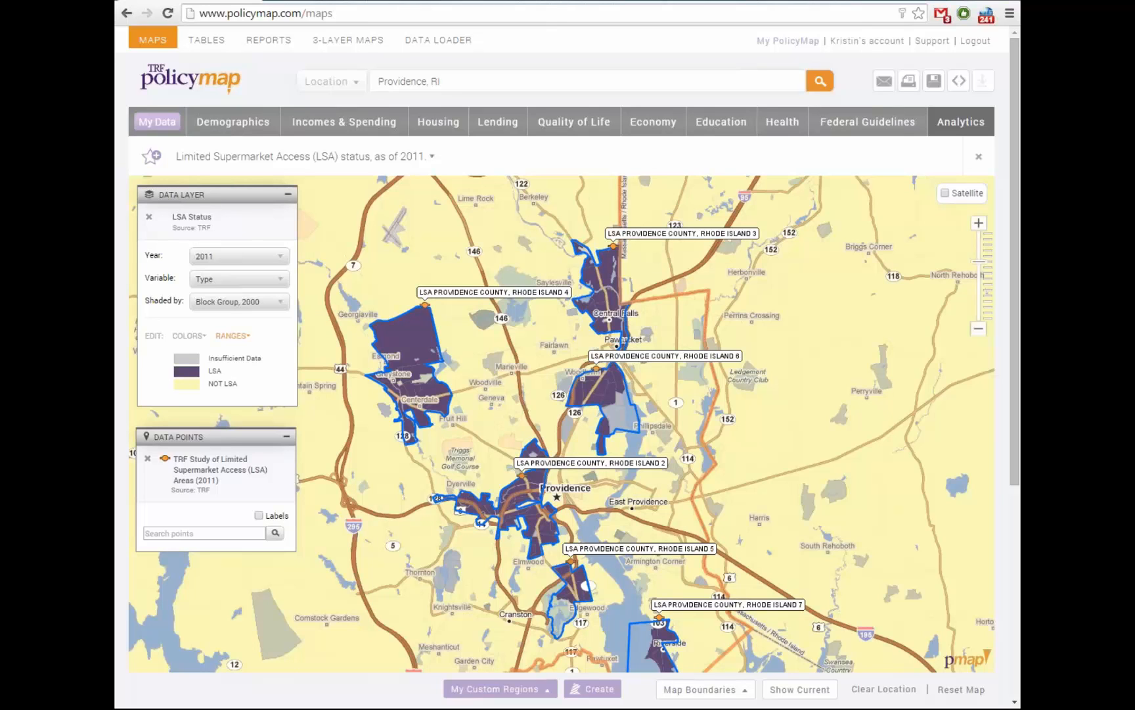
# Shade the Providence map by the 2012 homicide death rate per 100,000 people
pyautogui.click(783, 122)
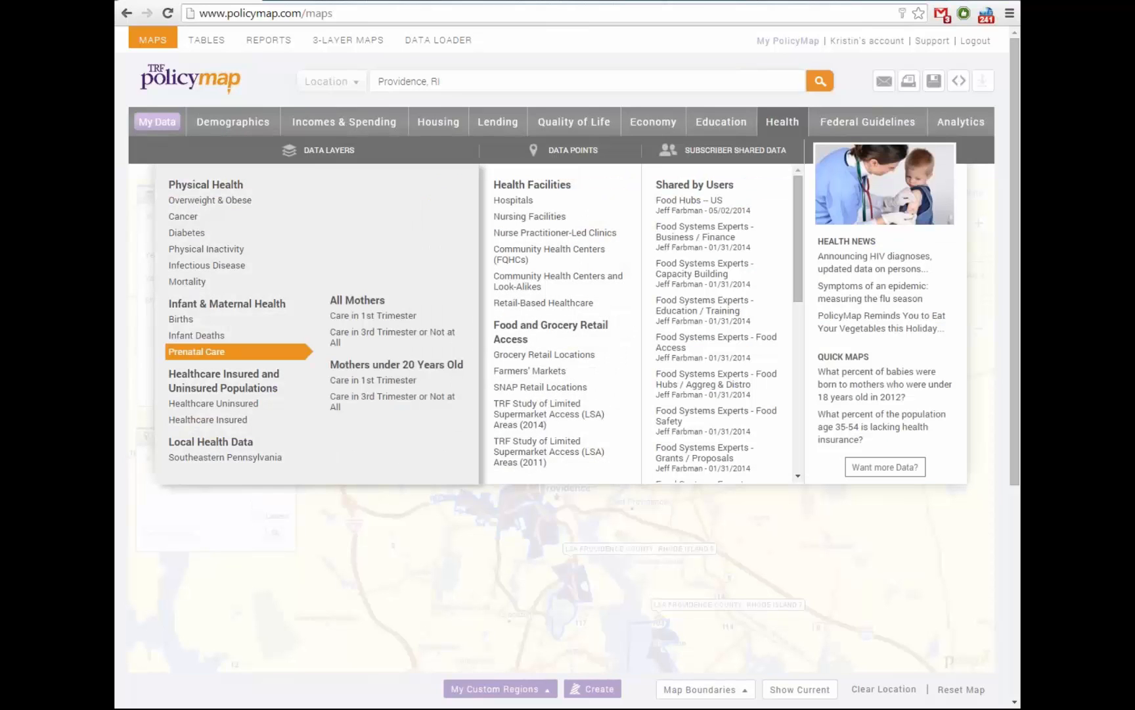
pyautogui.moveTo(187, 281)
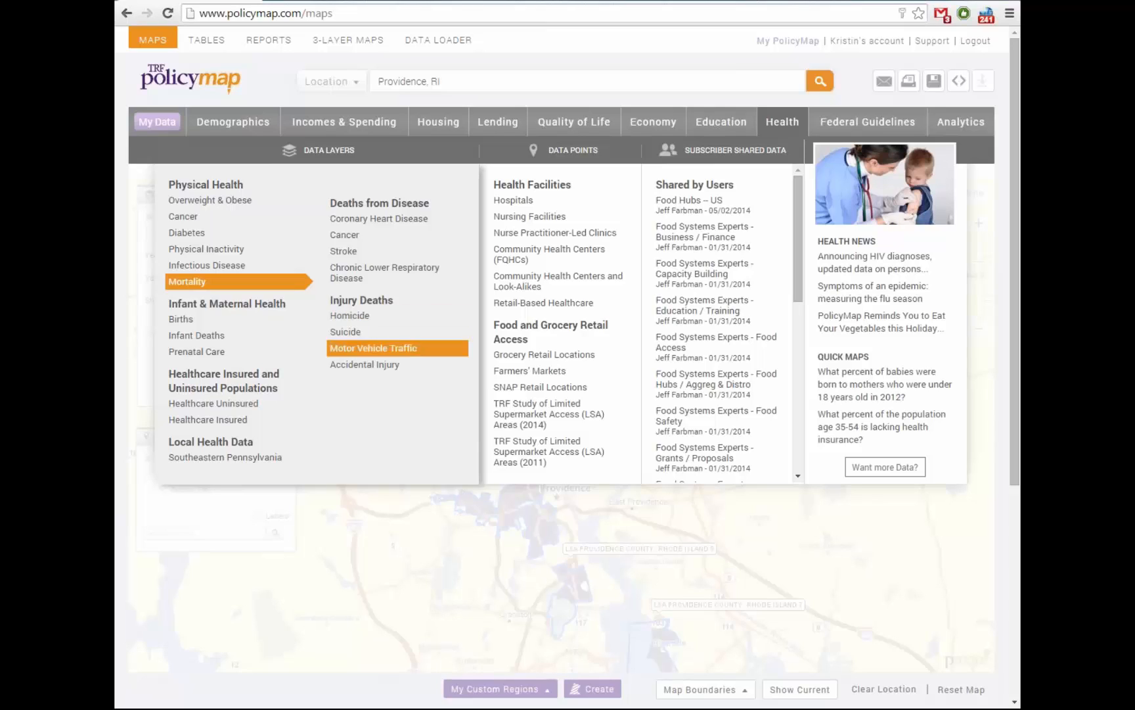
pyautogui.click(349, 315)
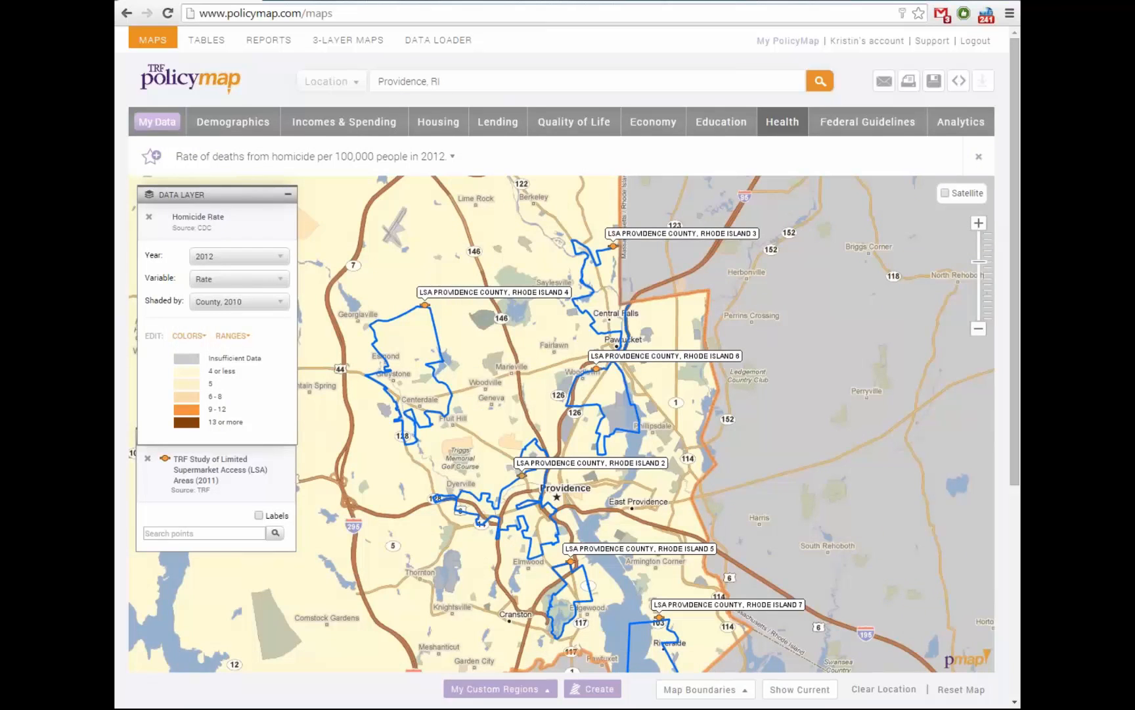
# Recentre the map and remove the supermarket access points and the homicide rate layer
pyautogui.moveTo(565, 421); pyautogui.dragTo(619, 413)
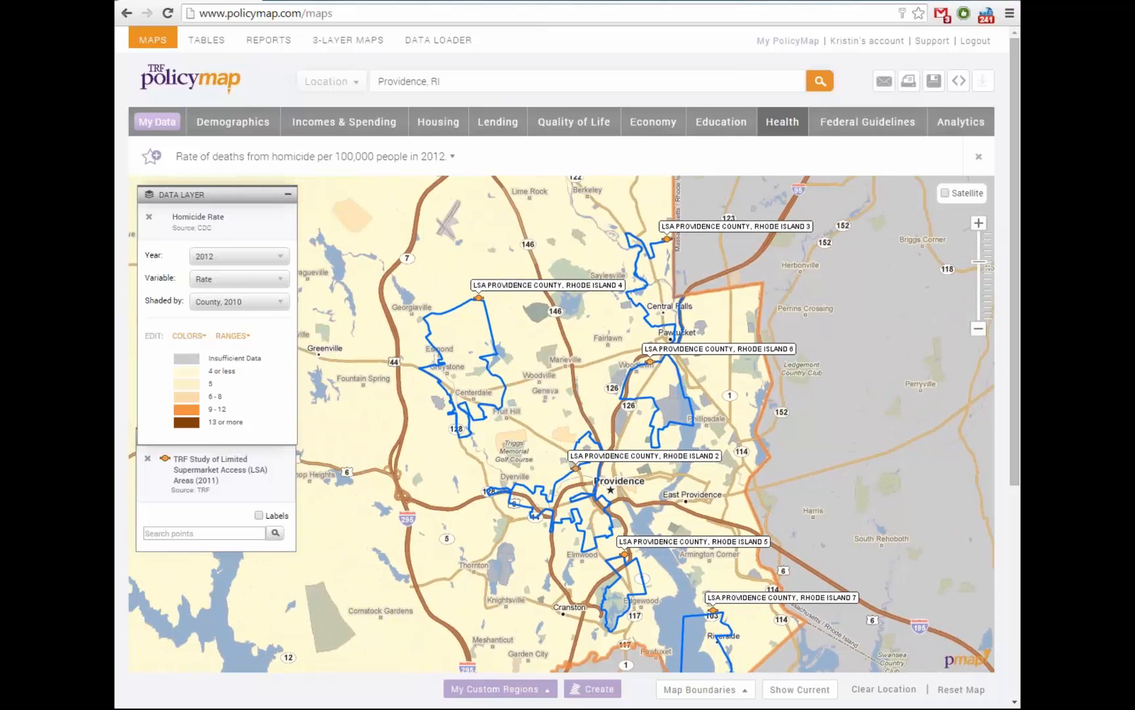
pyautogui.moveTo(217, 195)
pyautogui.mouseDown()
pyautogui.moveTo(217, 212)
pyautogui.moveTo(241, 187)
pyautogui.moveTo(209, 188)
pyautogui.mouseUp()
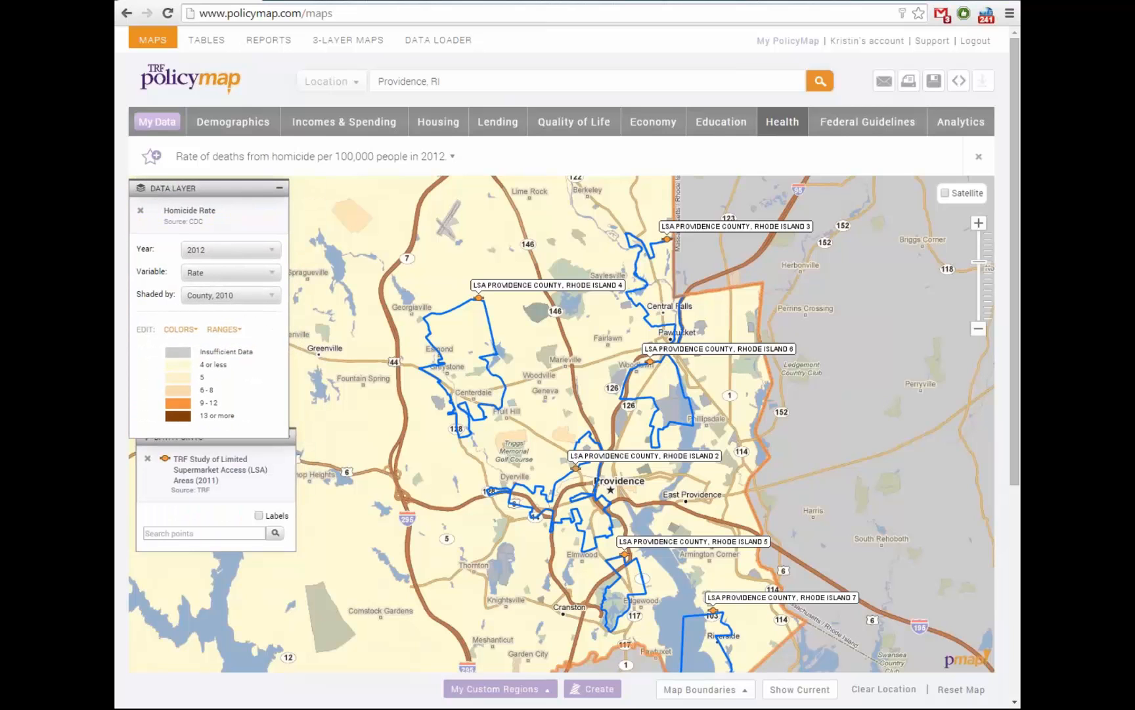
pyautogui.click(148, 458)
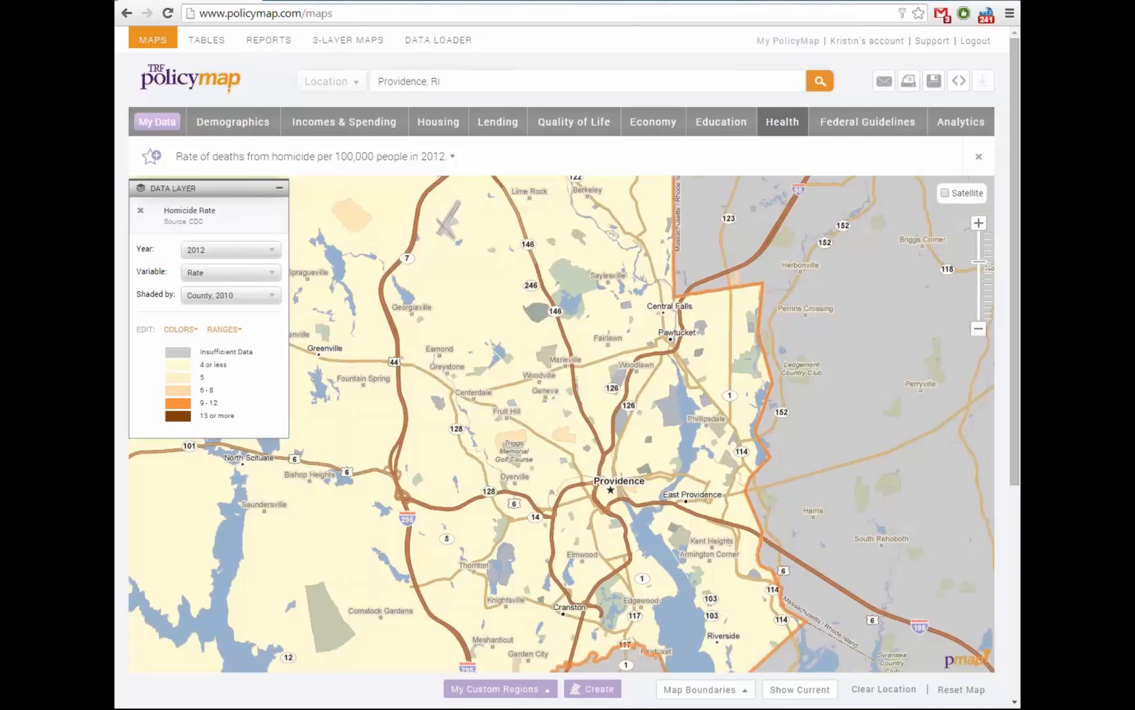
pyautogui.click(140, 210)
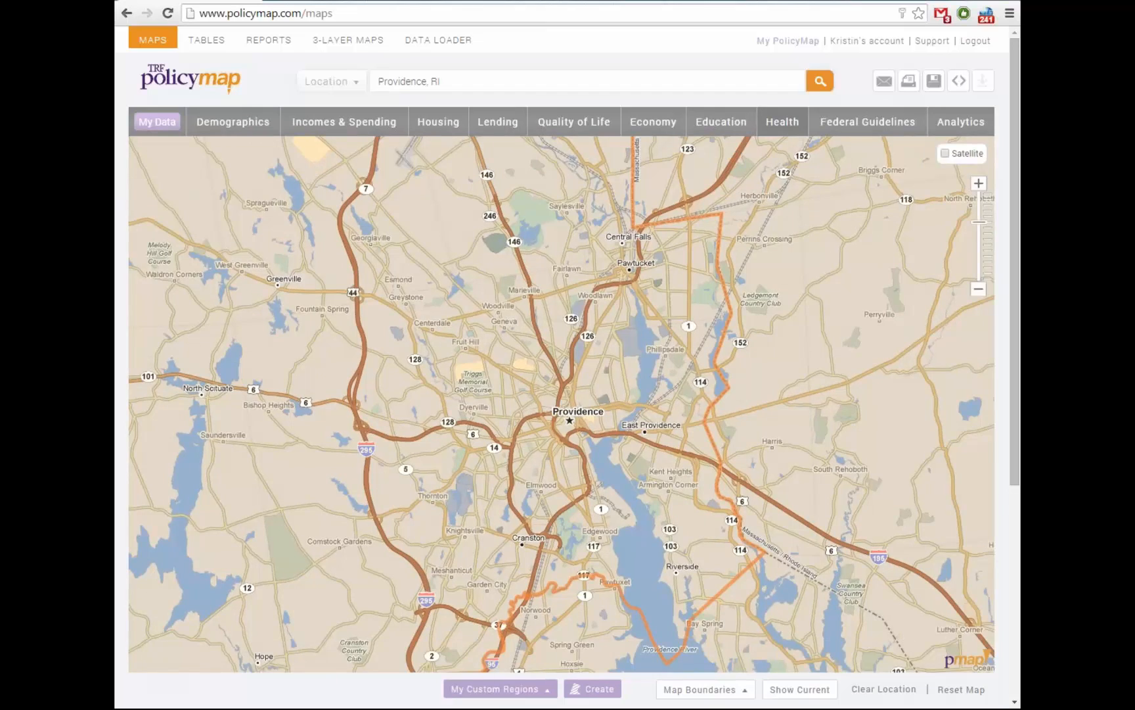
# Add Community Health Centers and Look-Alikes points and begin creating a custom region
pyautogui.click(782, 122)
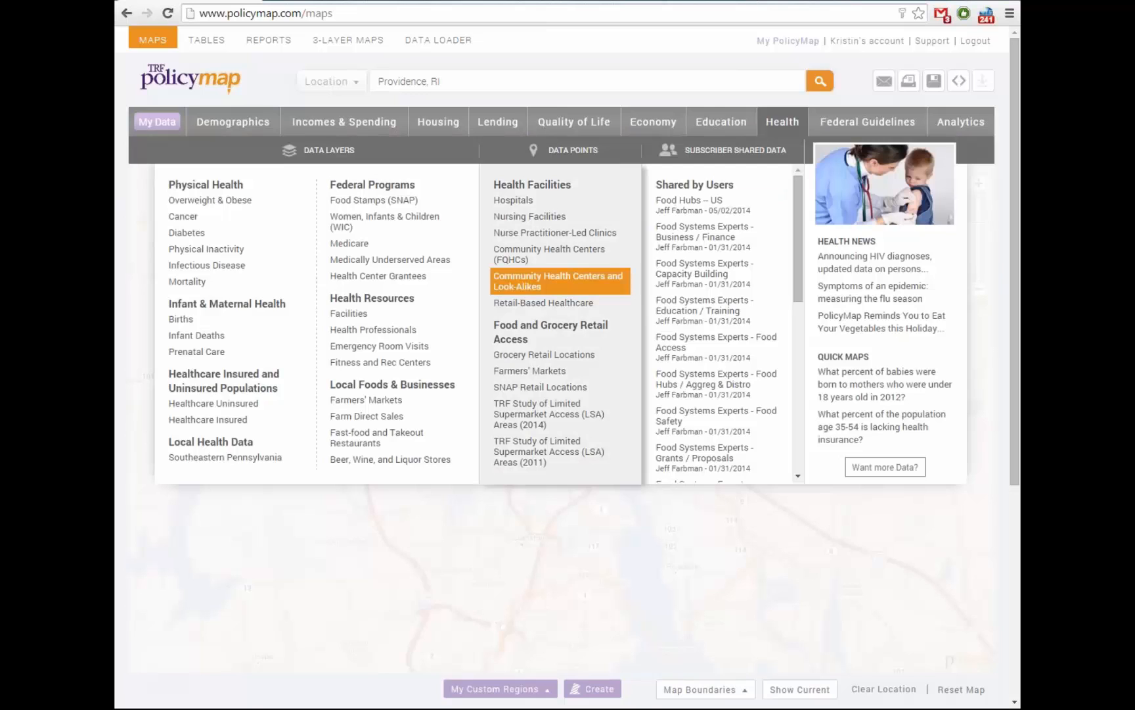
pyautogui.click(559, 281)
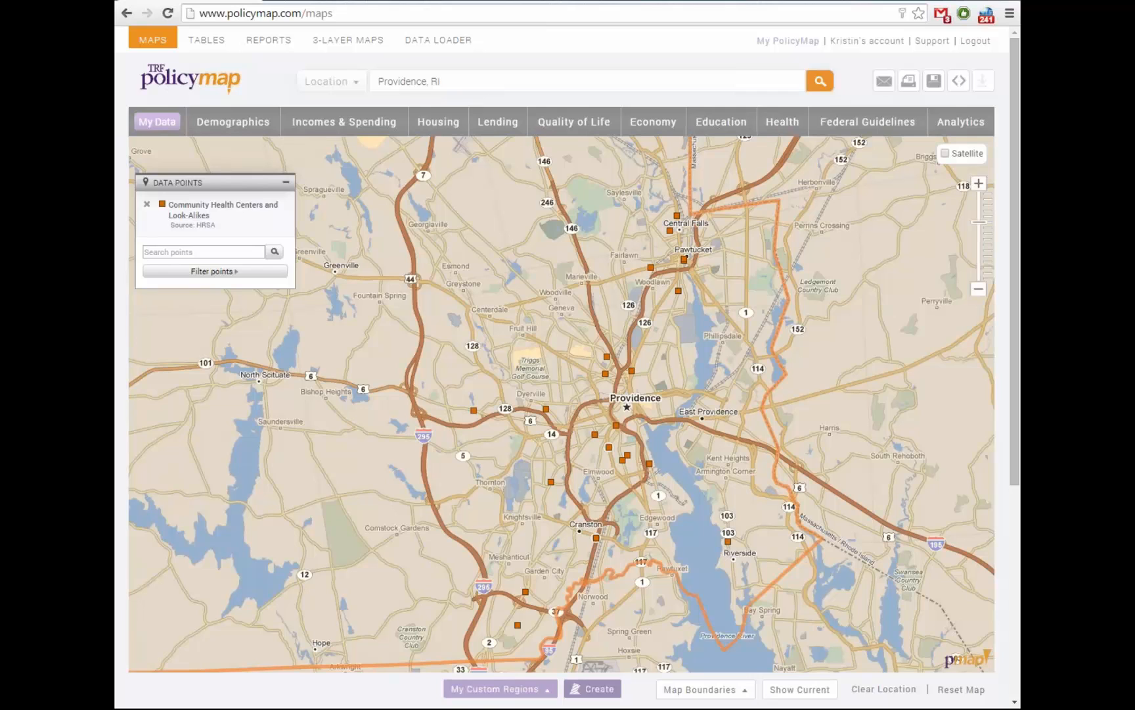
pyautogui.click(592, 688)
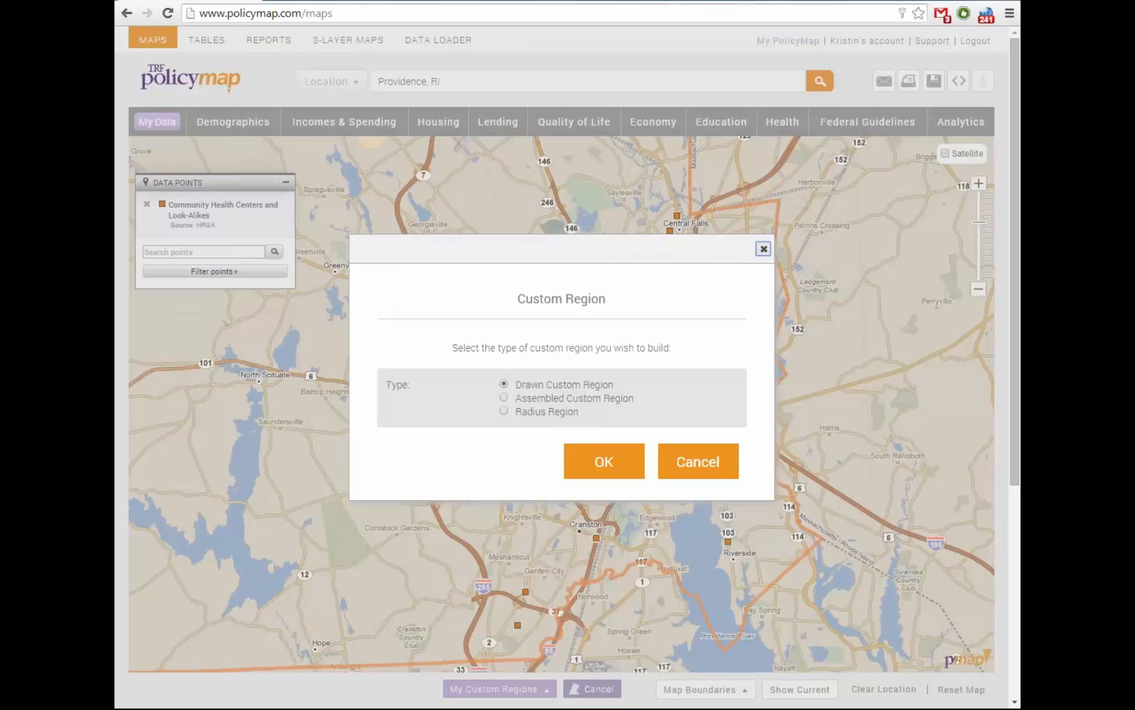
# Choose a Drawn Custom Region and position the map west of downtown Providence
pyautogui.click(604, 462)
pyautogui.click(604, 454)
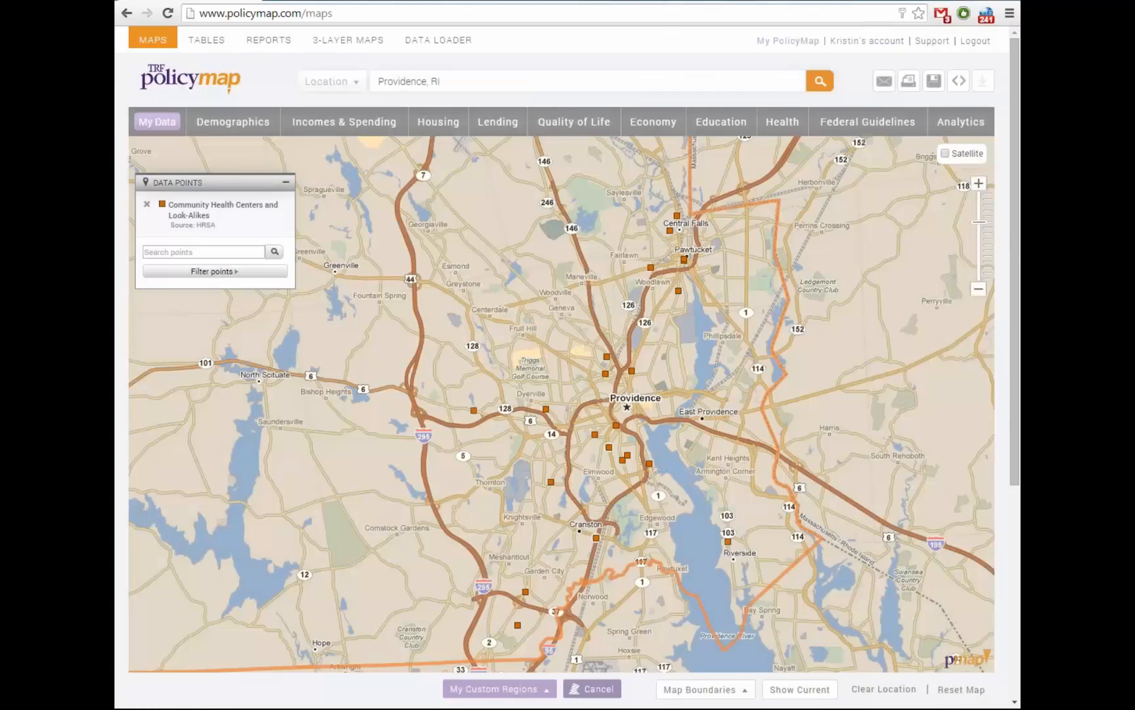
pyautogui.moveTo(604, 455); pyautogui.dragTo(645, 471)
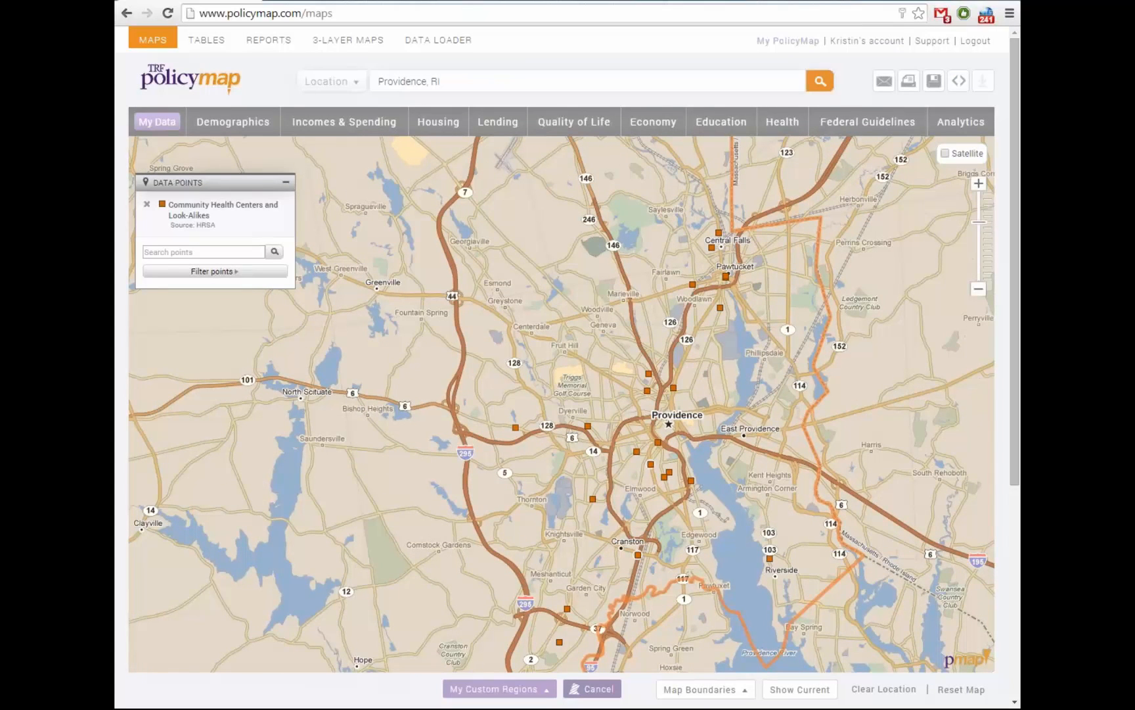
pyautogui.moveTo(645, 471); pyautogui.dragTo(626, 471)
pyautogui.scroll(1, 627, 471)
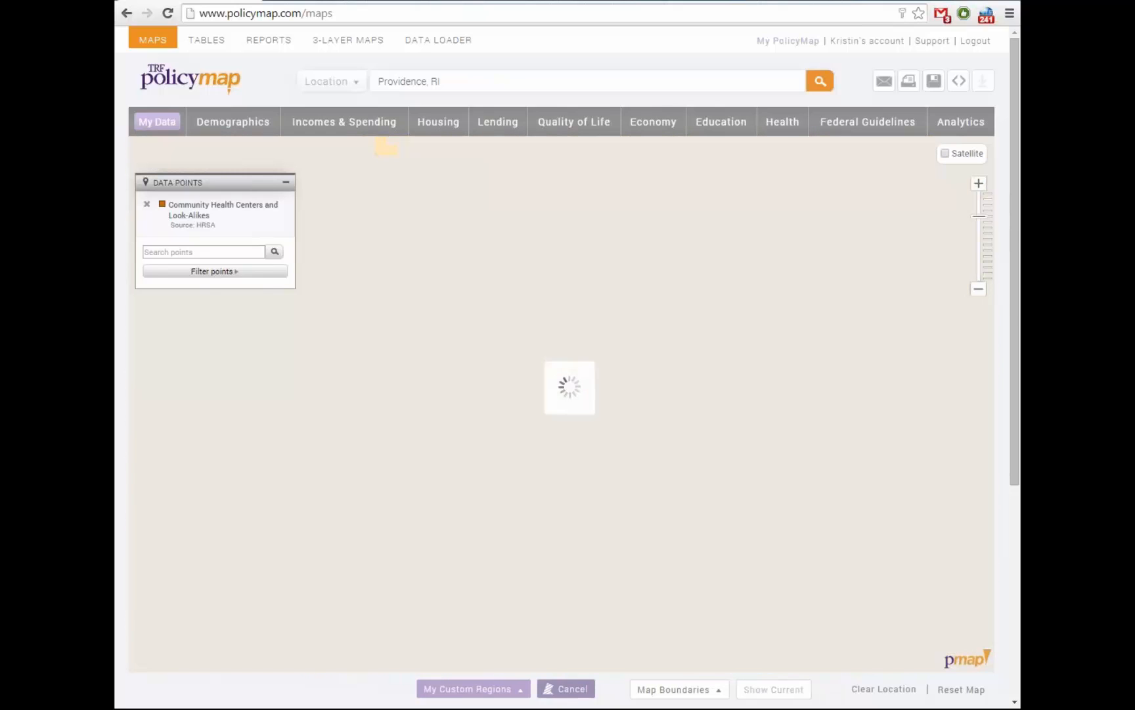
pyautogui.scroll(-2, 627, 472)
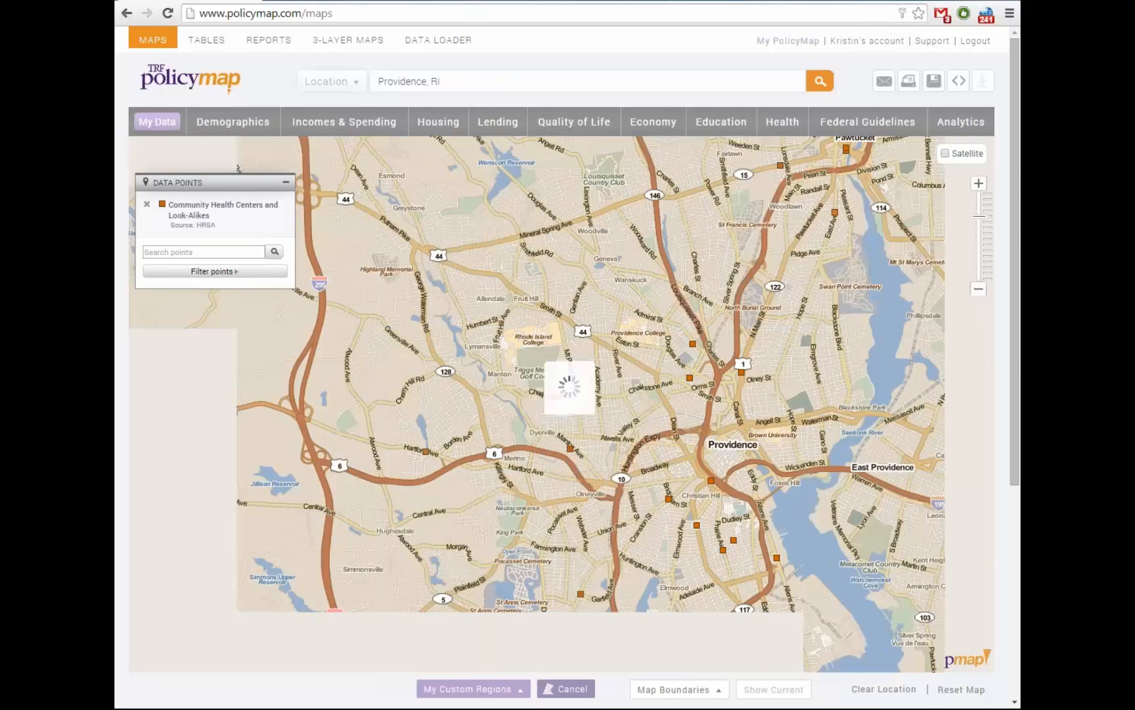
pyautogui.moveTo(627, 472); pyautogui.dragTo(595, 474)
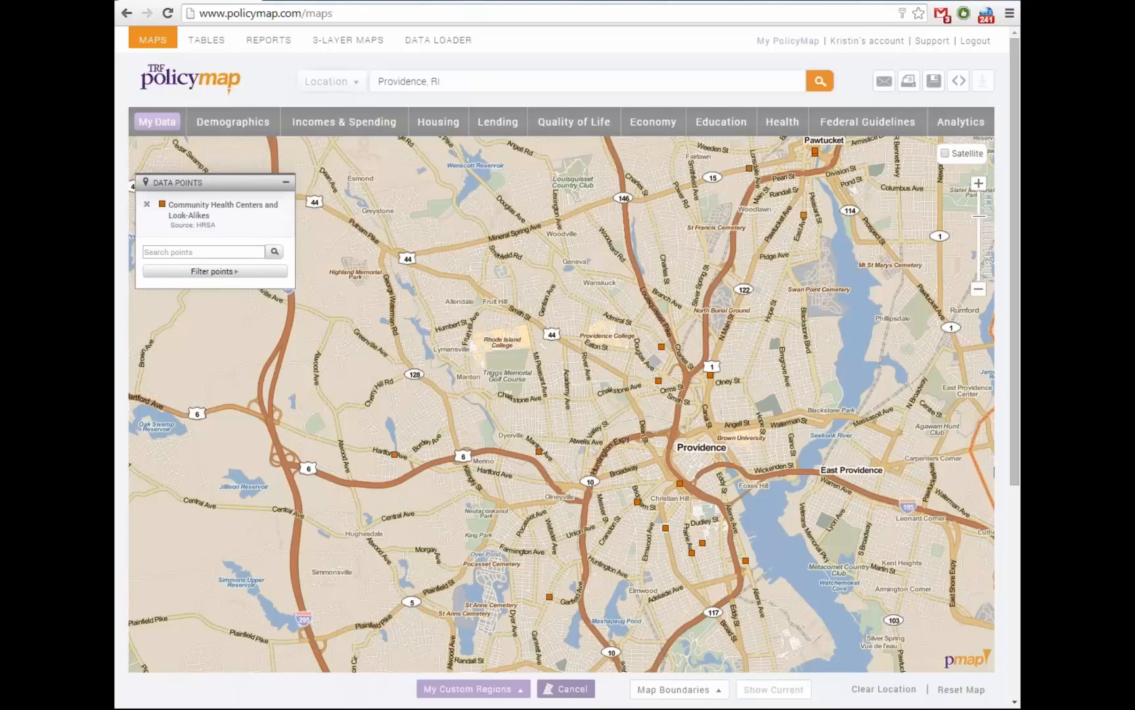
# Draw a six-cornered polygon around Olneyville and Hartford Ave, closing on the first corner
pyautogui.click(479, 396)
pyautogui.click(565, 384)
pyautogui.click(615, 450)
pyautogui.click(574, 557)
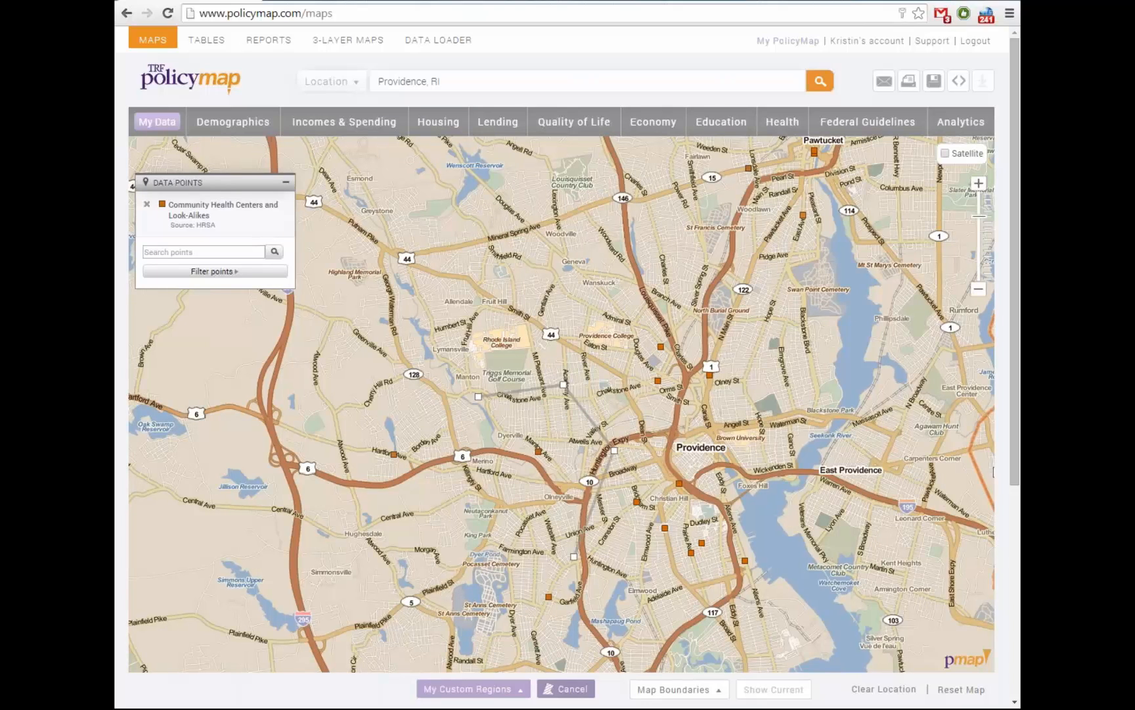
pyautogui.click(468, 526)
pyautogui.click(415, 448)
pyautogui.click(478, 397)
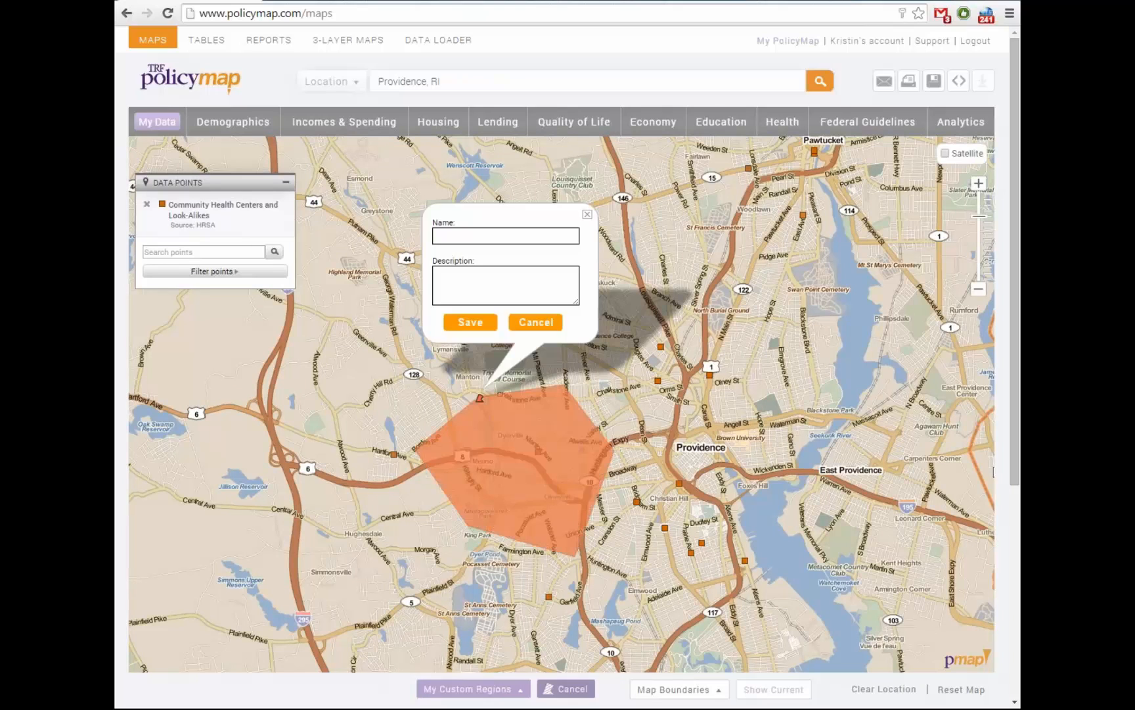
# Save the drawn region as 'CHNA Area' and list My Custom Regions
pyautogui.click(505, 236)
pyautogui.write('CHNA A')
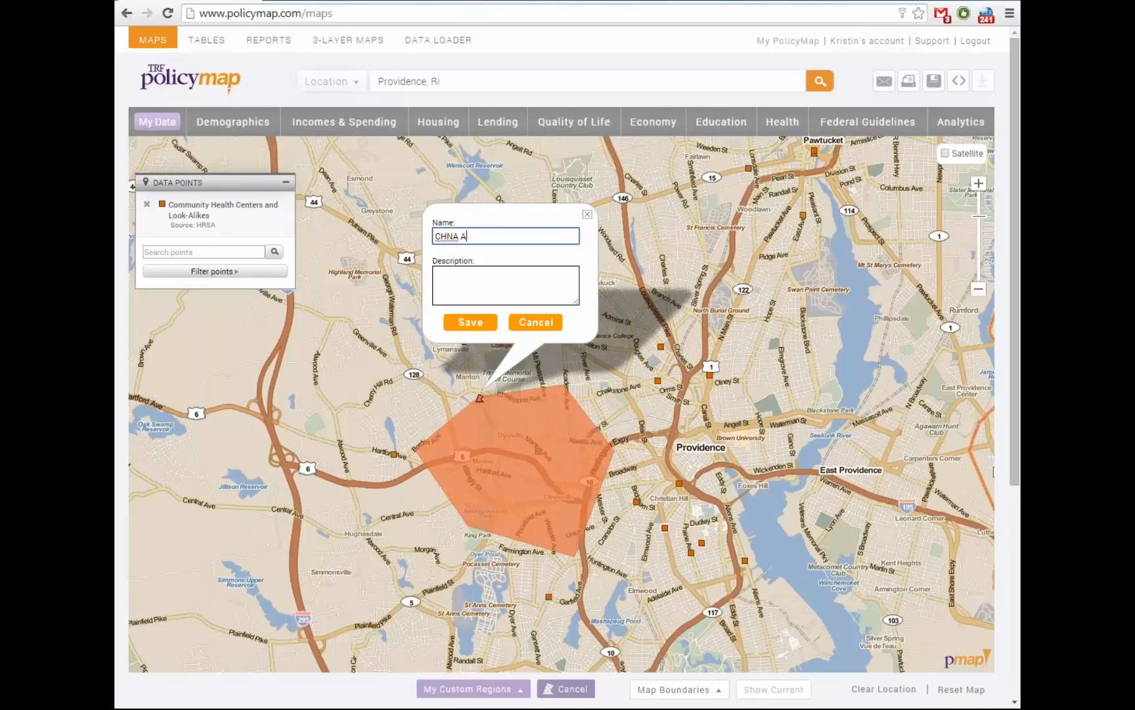
pyautogui.write('rea')
pyautogui.press('Return')
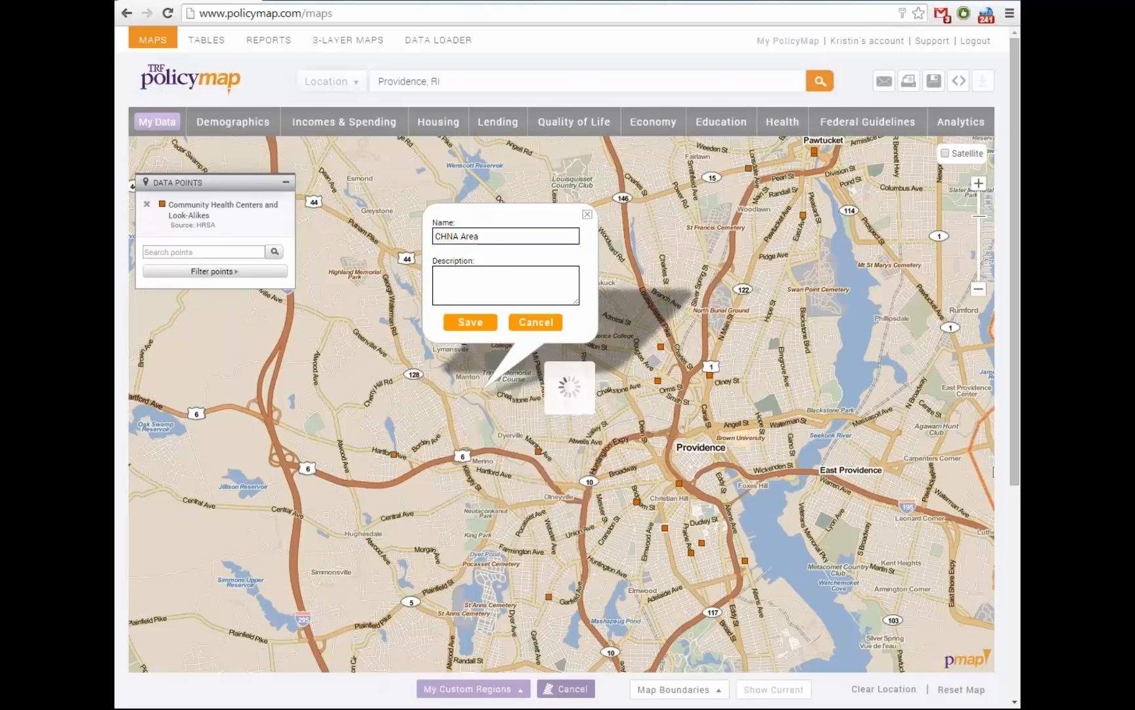
pyautogui.moveTo(562, 421); pyautogui.dragTo(535, 368)
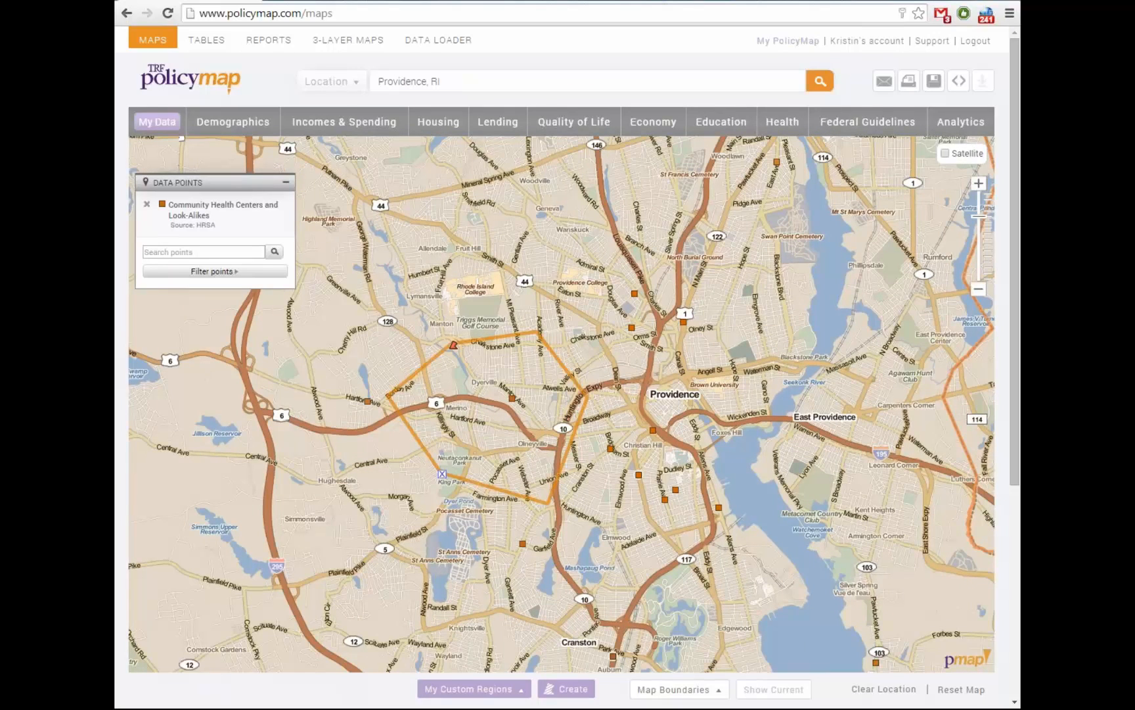
pyautogui.click(473, 689)
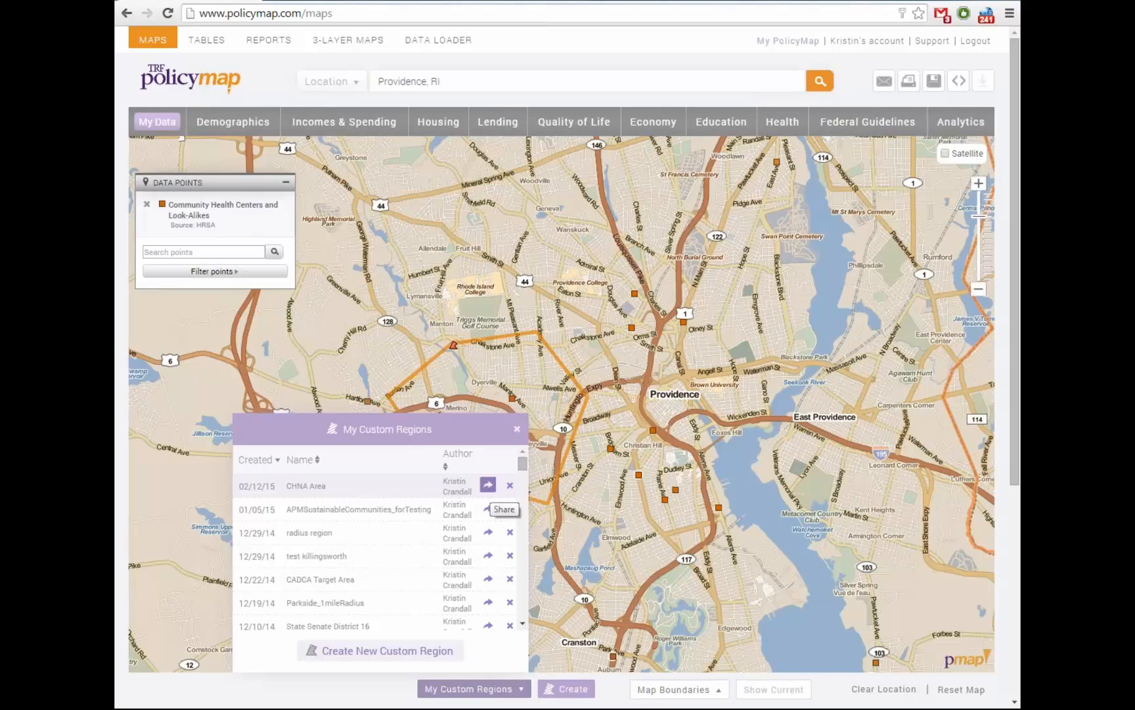
# Select the CHNA Area region and lower its Transparency slider for a lighter orange fill
pyautogui.click(516, 429)
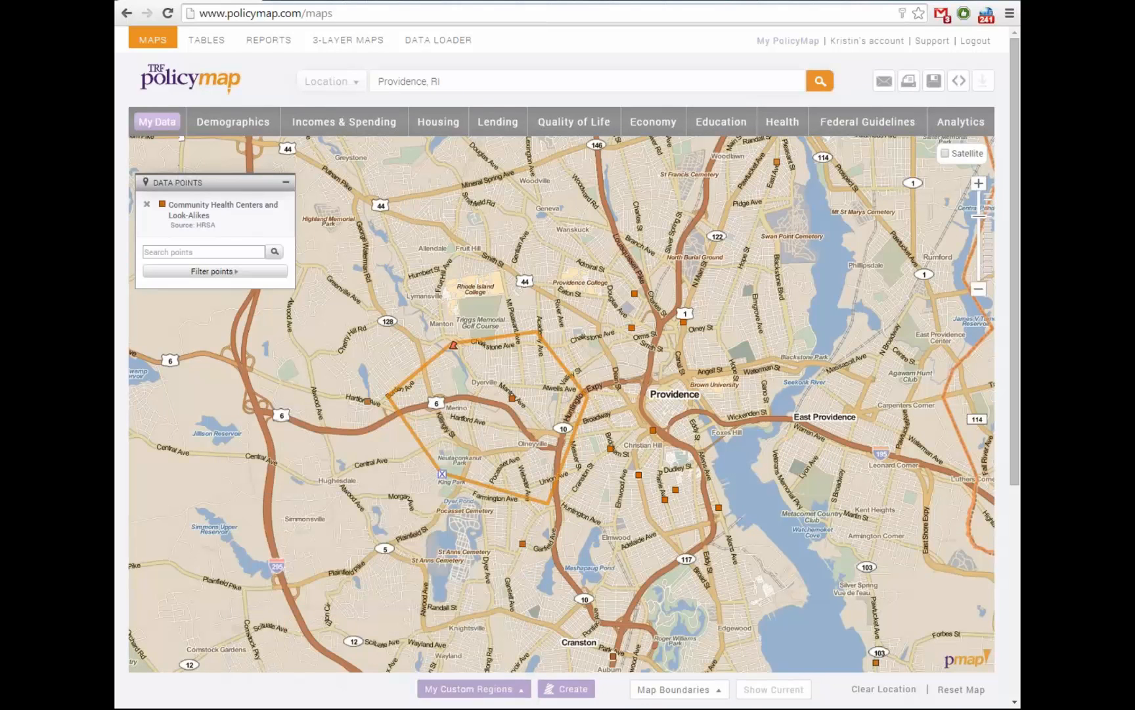
pyautogui.moveTo(516, 429); pyautogui.dragTo(542, 476)
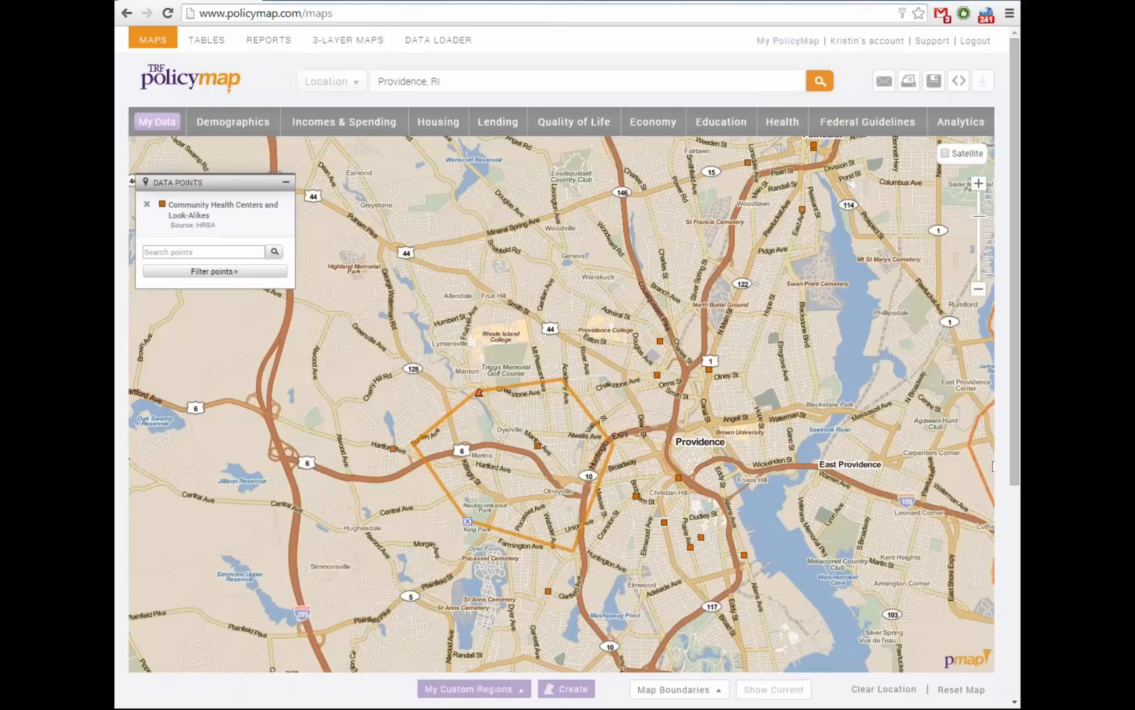
pyautogui.click(479, 393)
pyautogui.moveTo(487, 420); pyautogui.dragTo(488, 454)
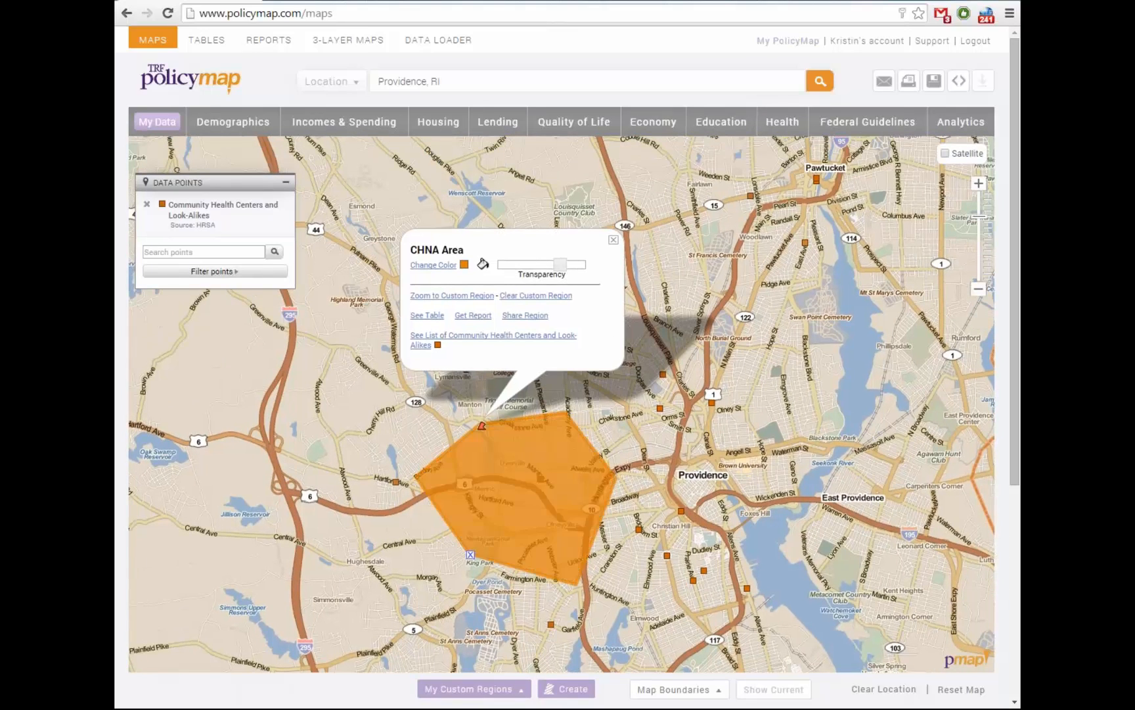
pyautogui.moveTo(560, 264); pyautogui.dragTo(542, 264)
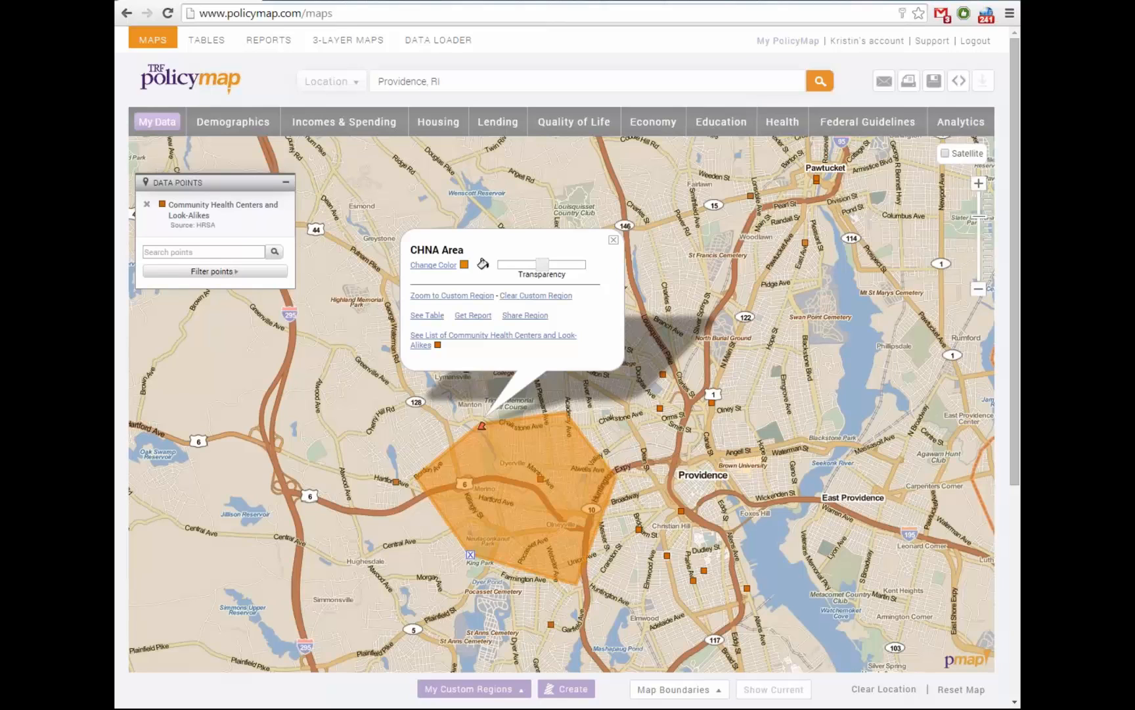
# Generate the Community Profile report for the CHNA Area region
pyautogui.click(473, 316)
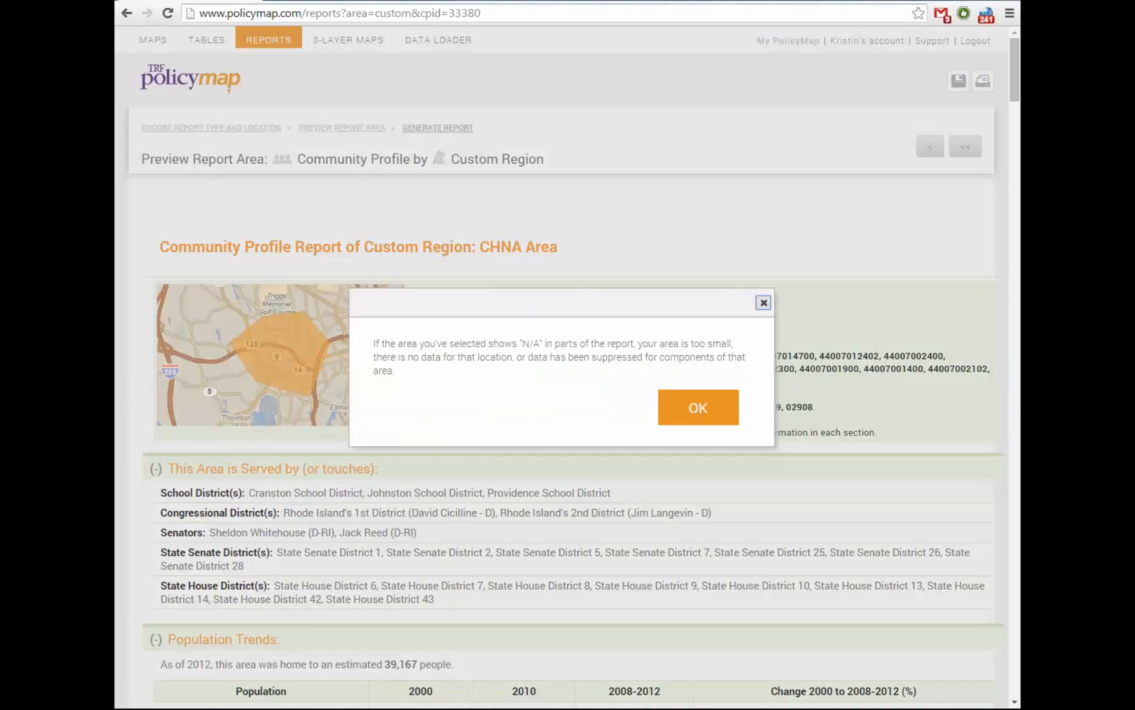
# Dismiss the N/A notice and scroll the report through population, race, age, income and immigration sections
pyautogui.press('Return')
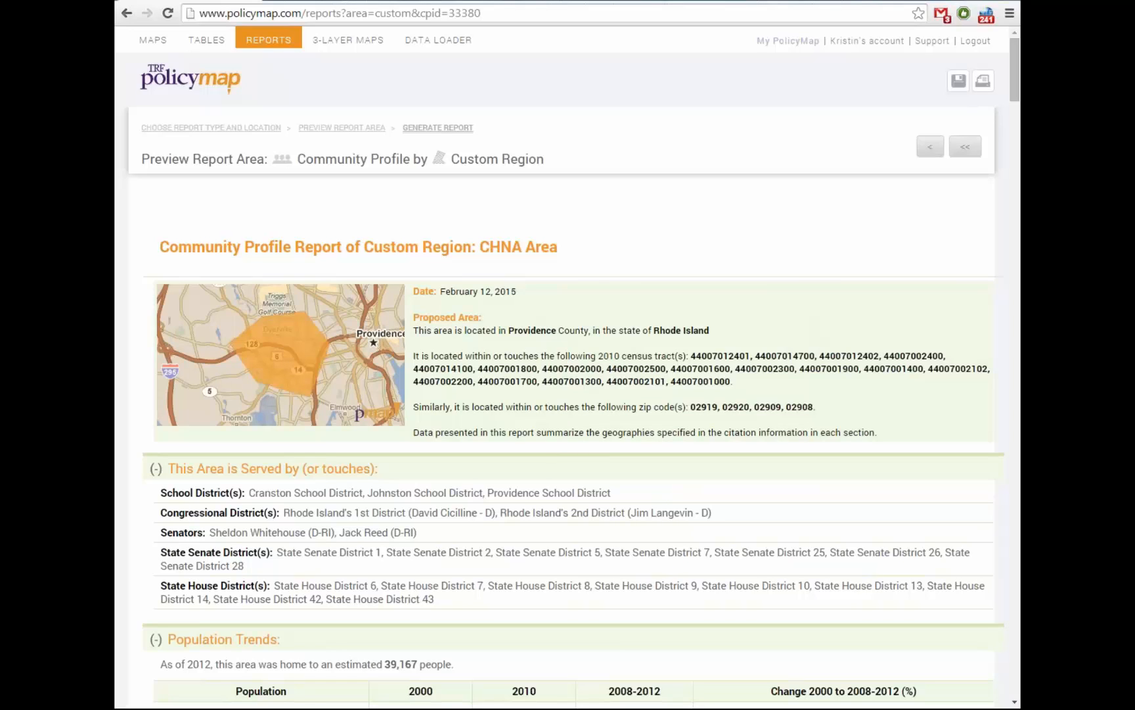
pyautogui.scroll(-1, 180, 518)
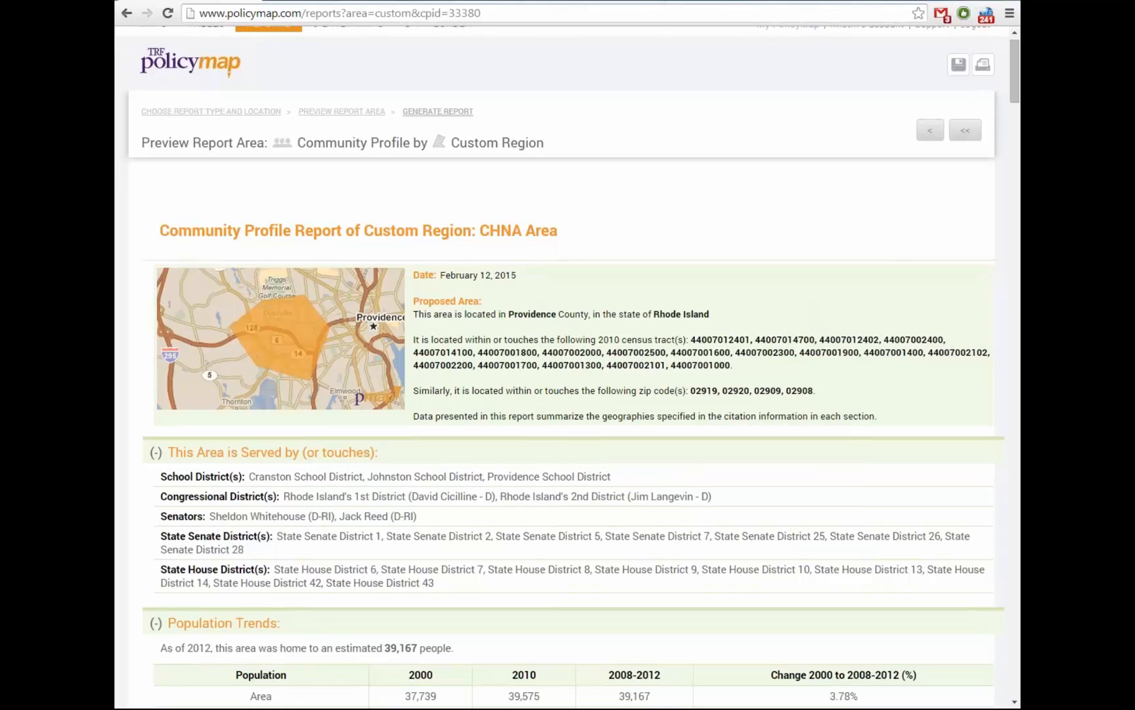
pyautogui.scroll(-1, 563, 366)
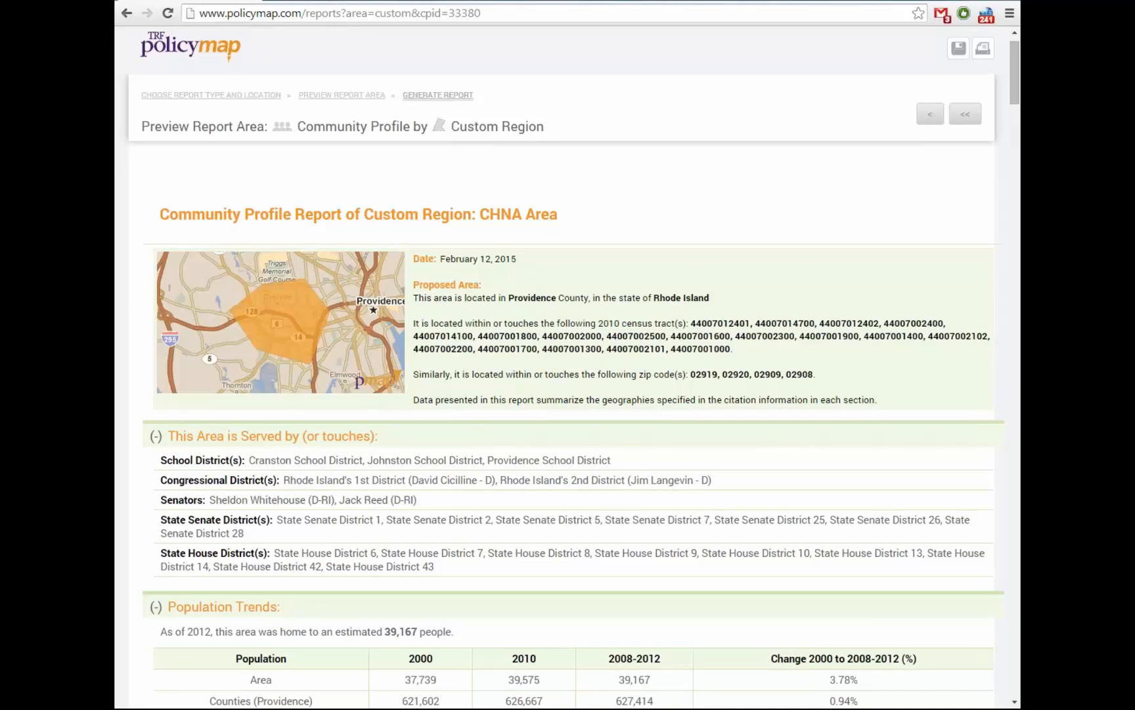
pyautogui.scroll(-2, 571, 368)
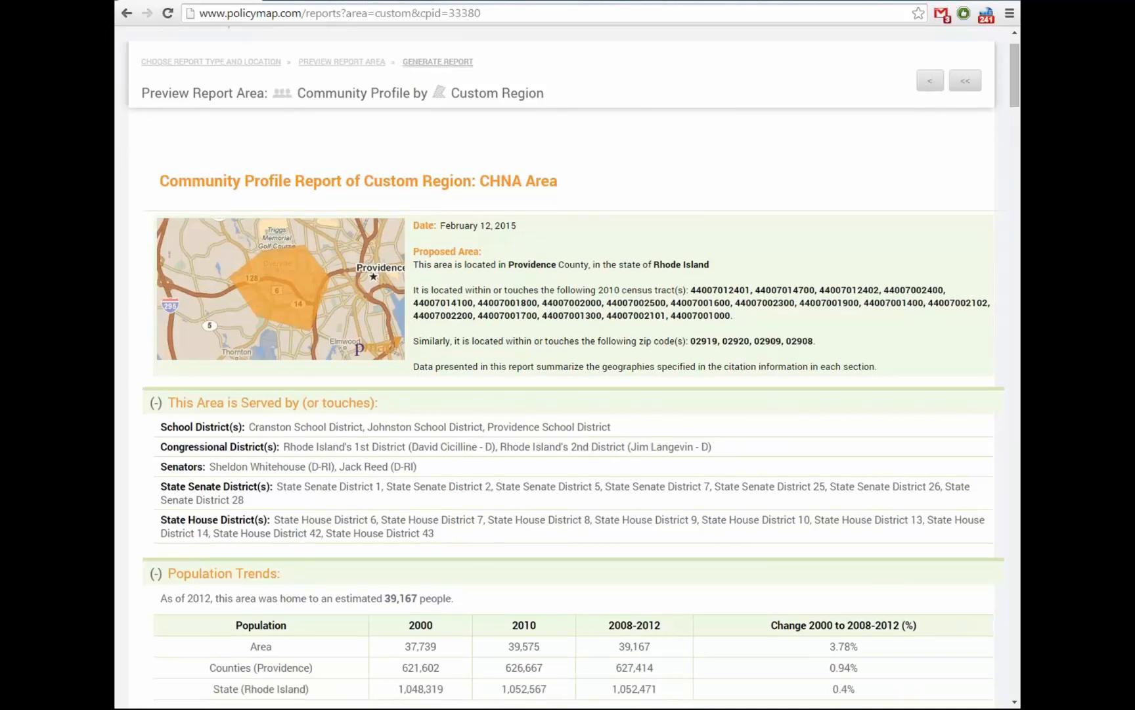
pyautogui.scroll(-3, 572, 368)
pyautogui.scroll(-3, 571, 368)
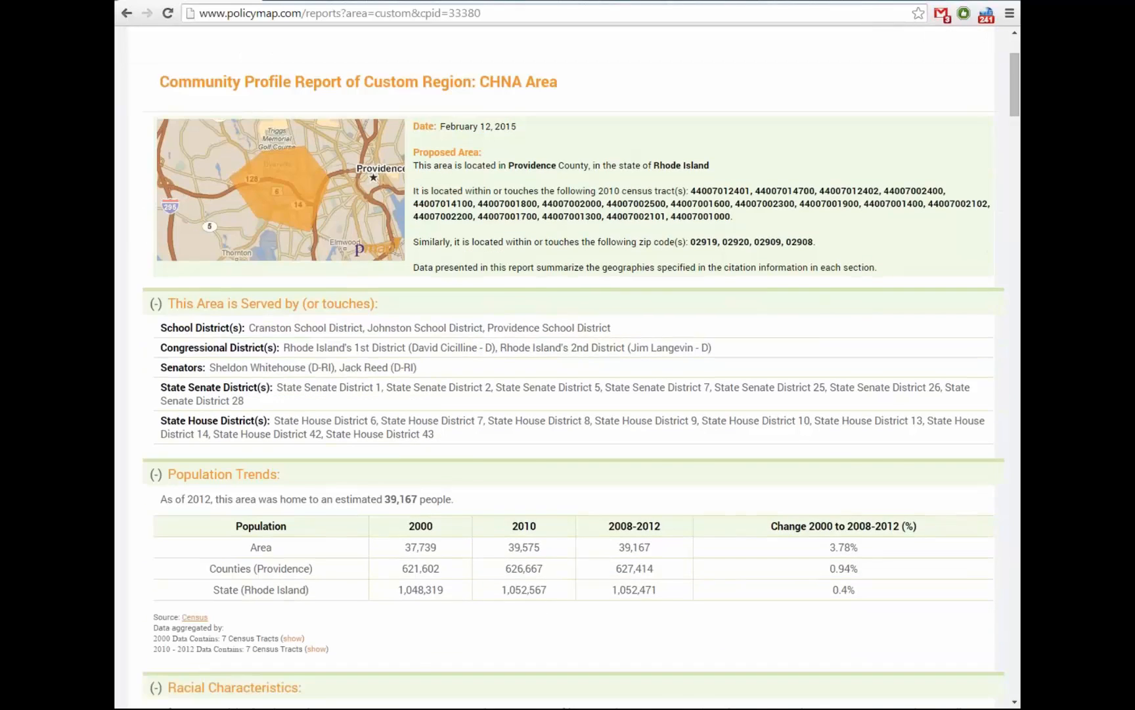
pyautogui.scroll(-3, 572, 368)
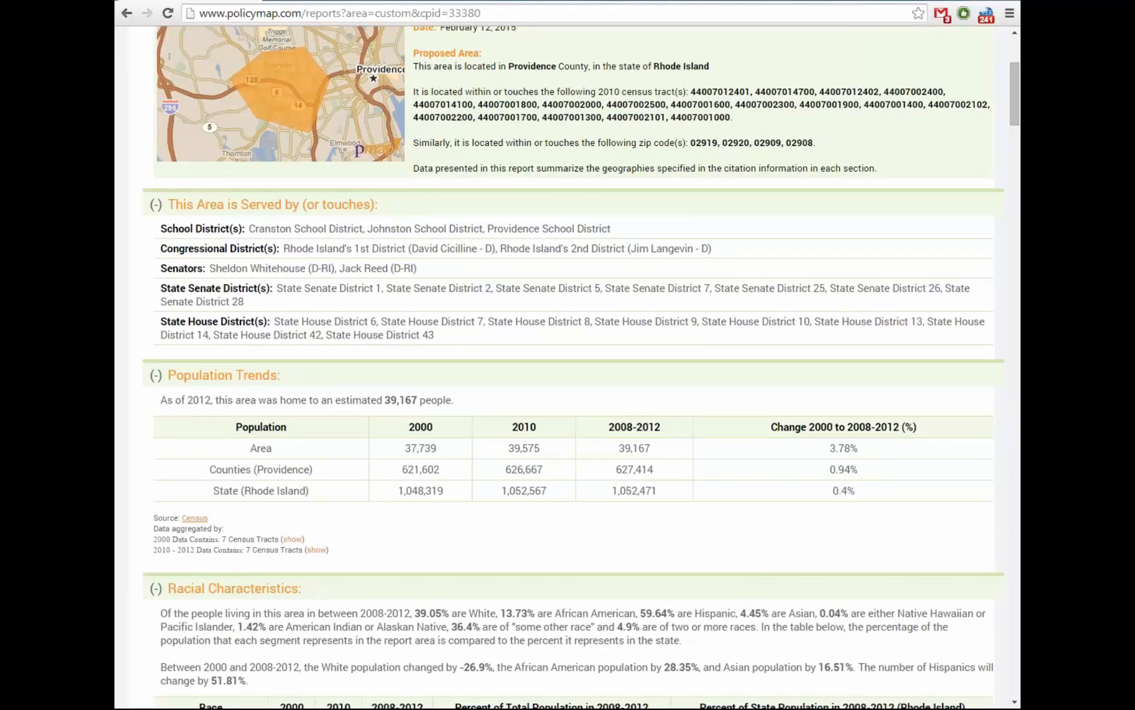
pyautogui.scroll(-2, 572, 368)
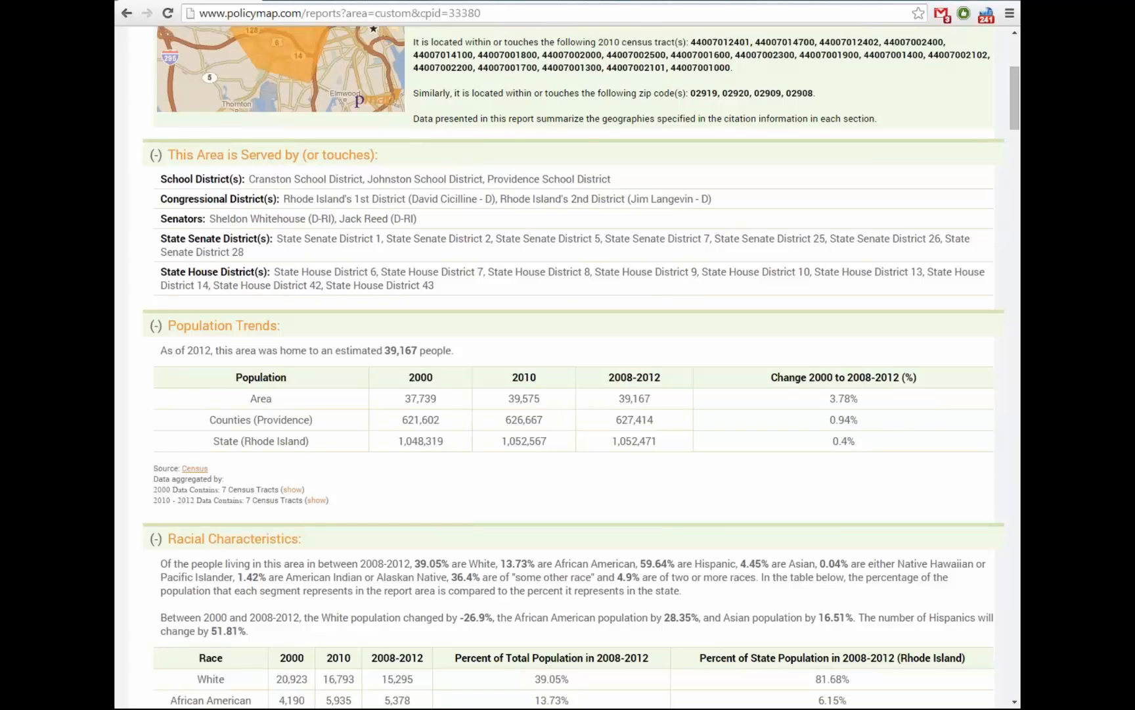
pyautogui.scroll(-5, 568, 368)
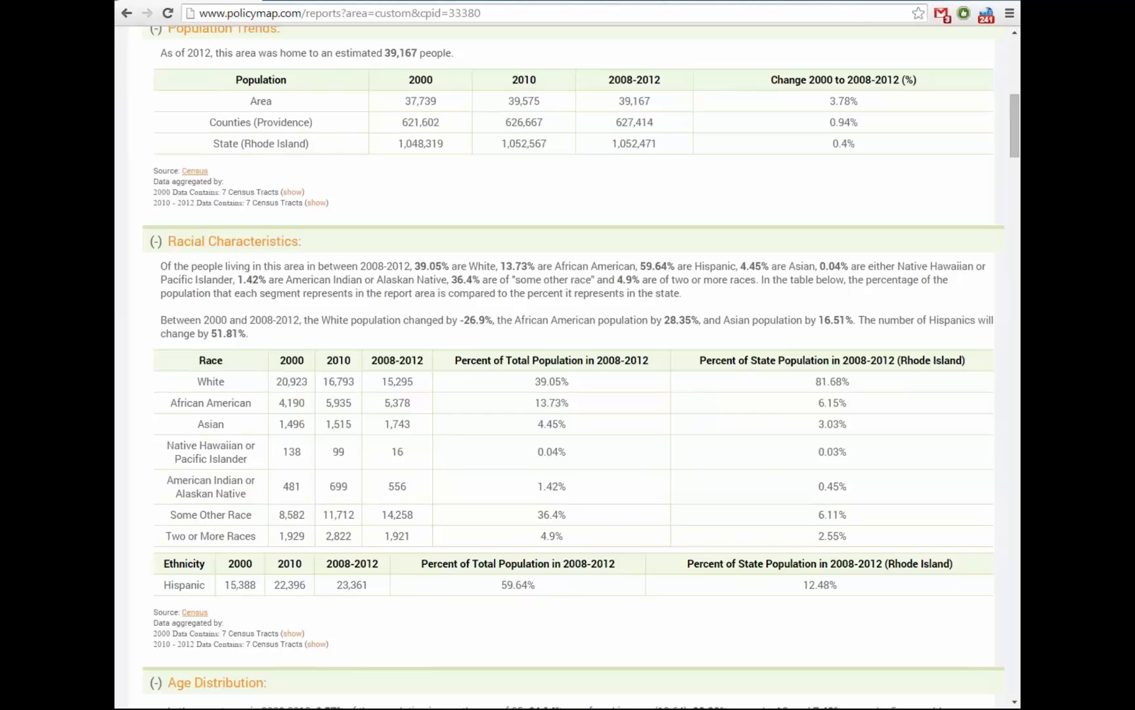
pyautogui.scroll(-1, 567, 368)
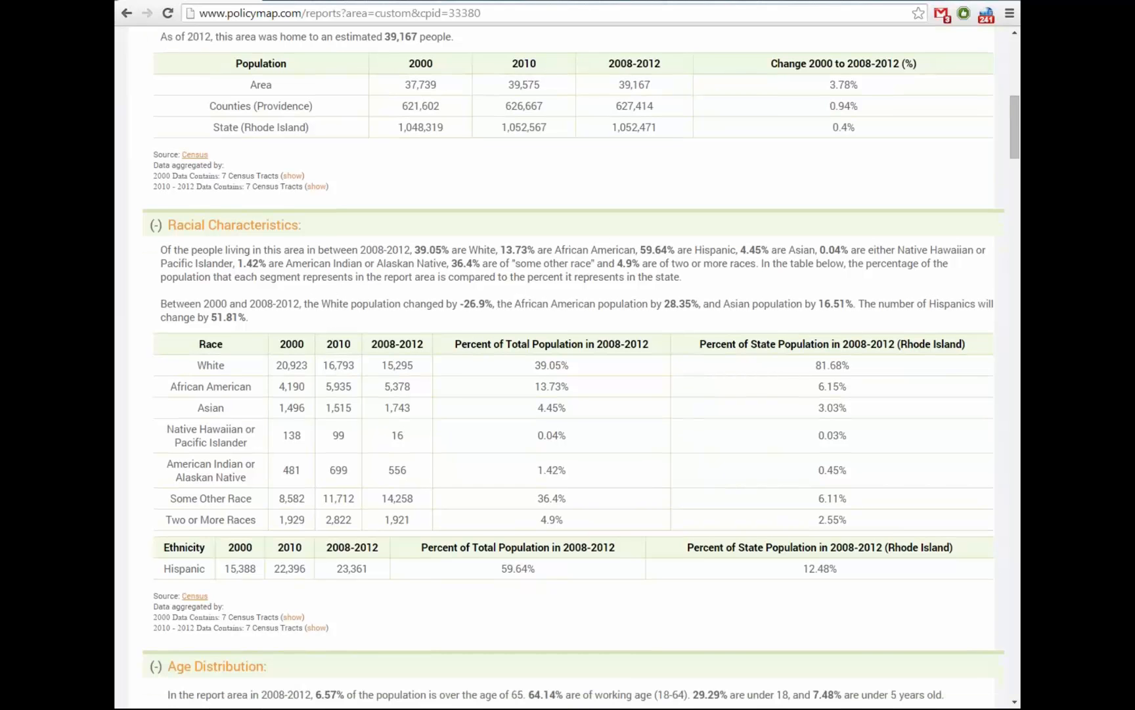
pyautogui.scroll(-1, 568, 368)
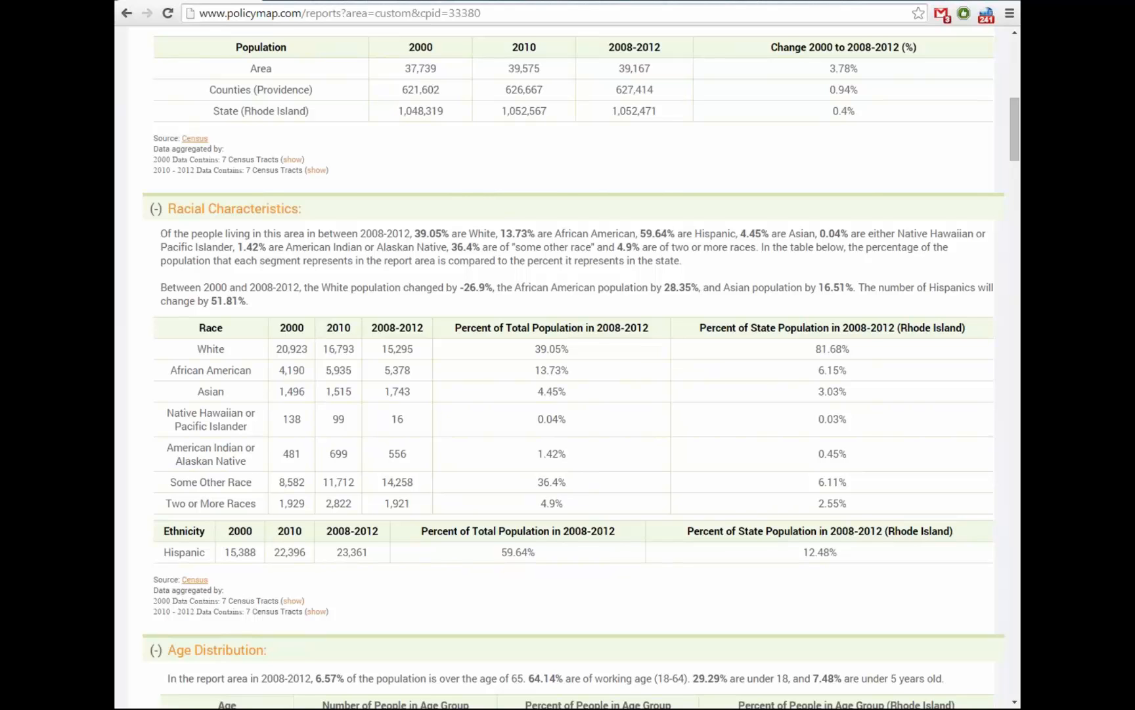
pyautogui.scroll(-5, 568, 368)
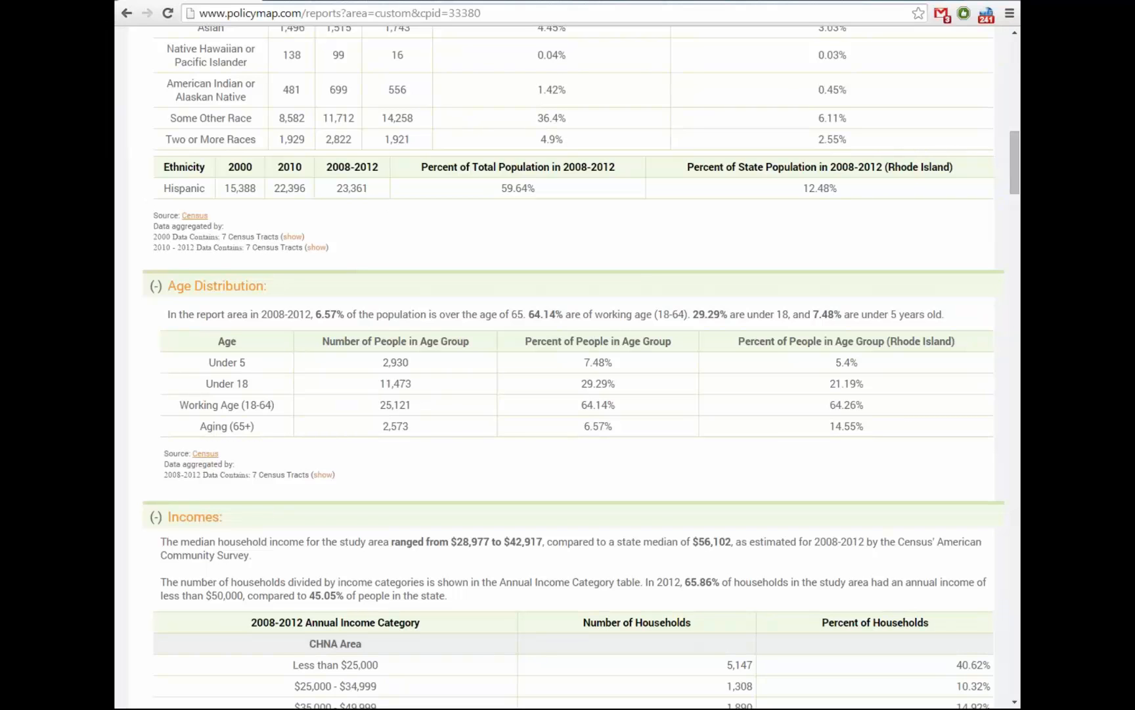
pyautogui.scroll(-3, 568, 368)
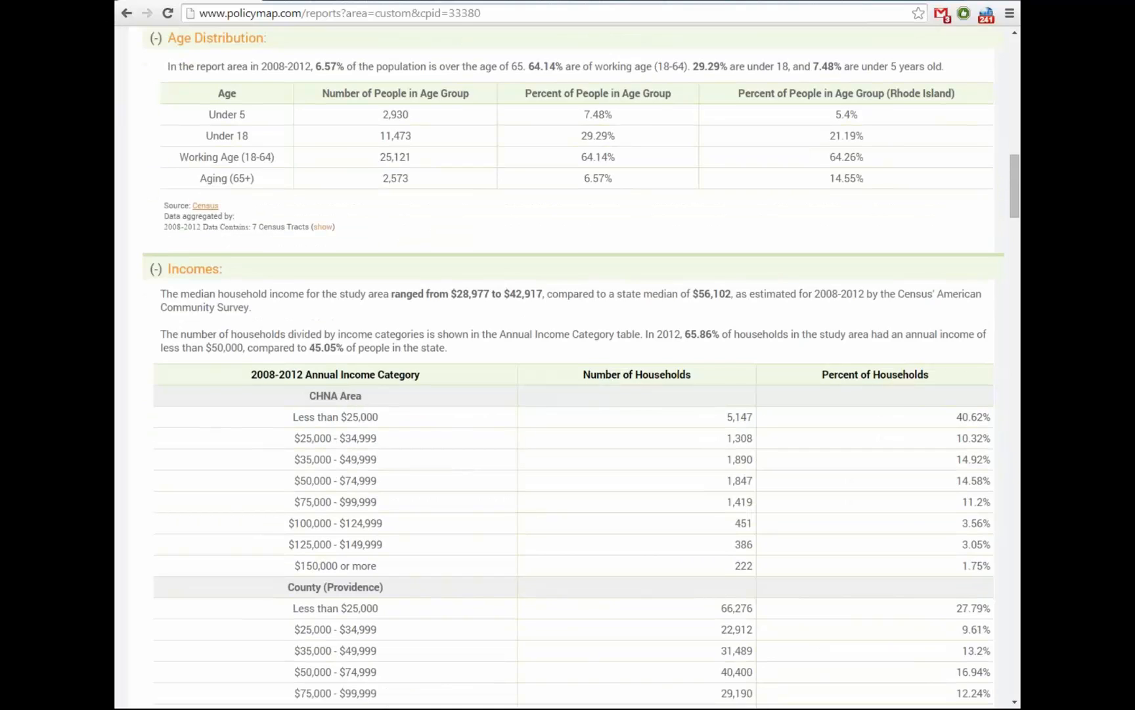
pyautogui.scroll(-1, 567, 368)
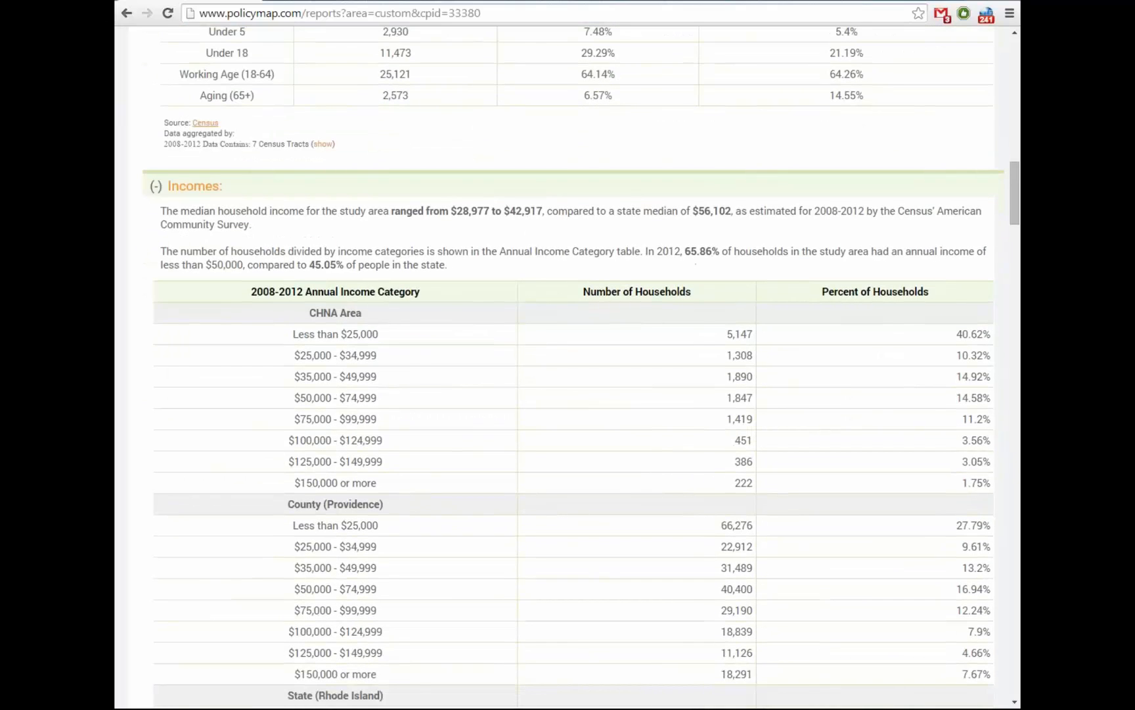
pyautogui.scroll(-1, 568, 368)
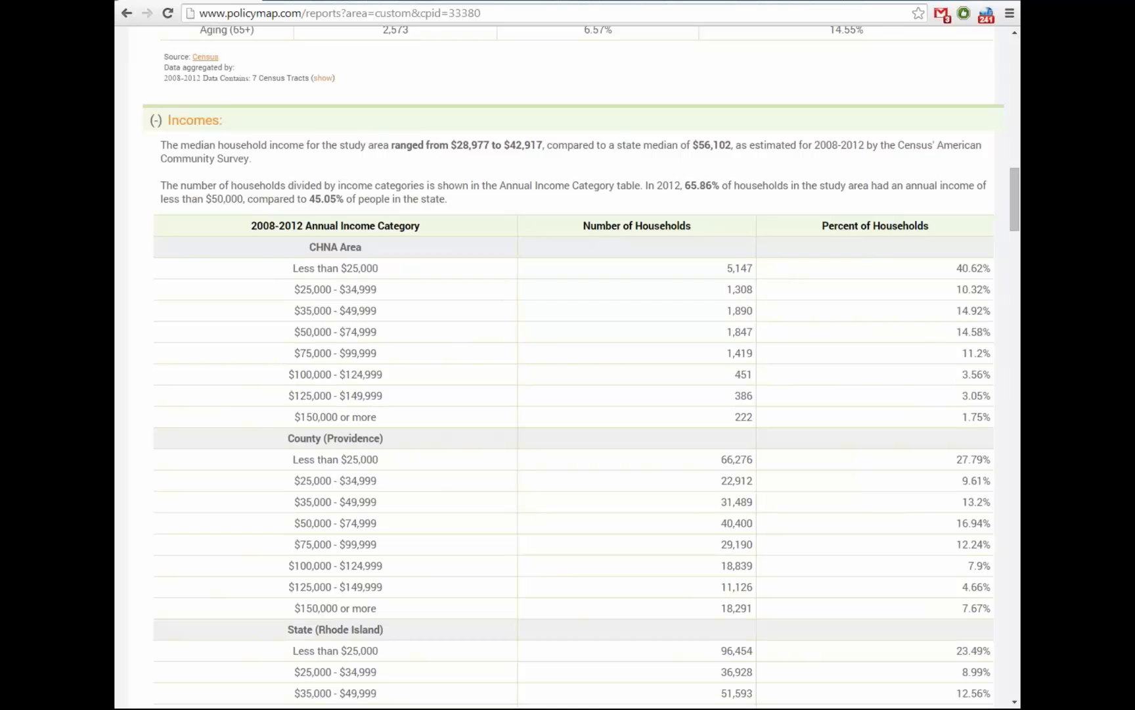
pyautogui.scroll(-1, 568, 368)
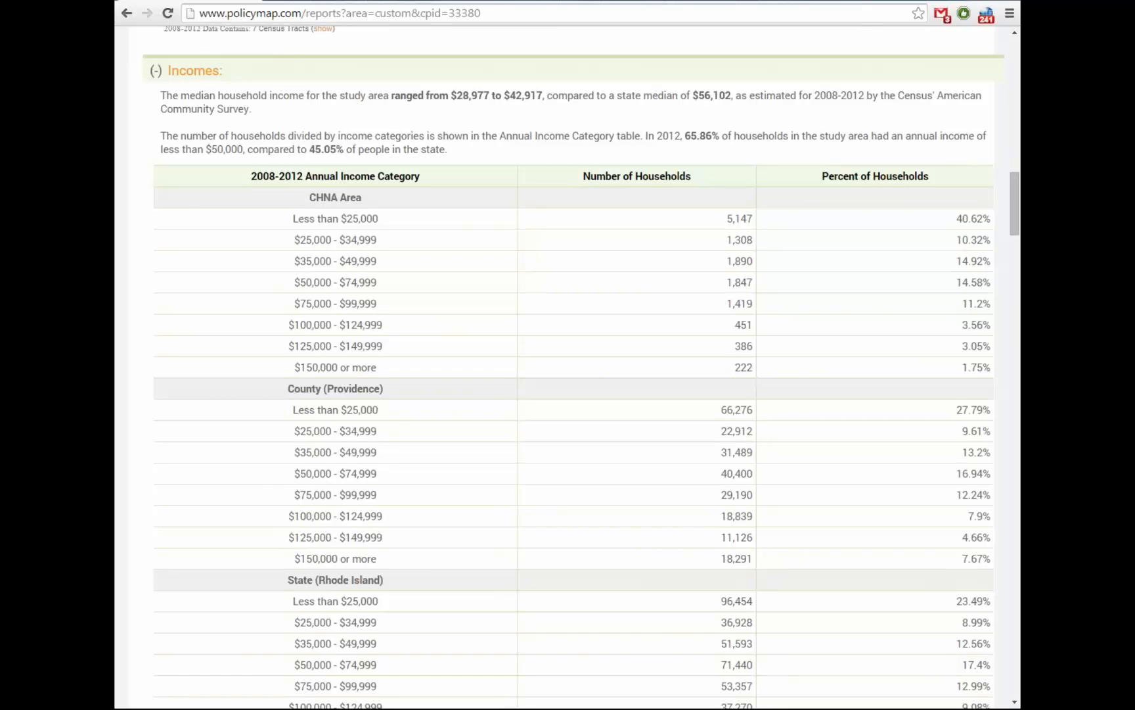
pyautogui.scroll(-1, 568, 368)
pyautogui.scroll(-1, 568, 368)
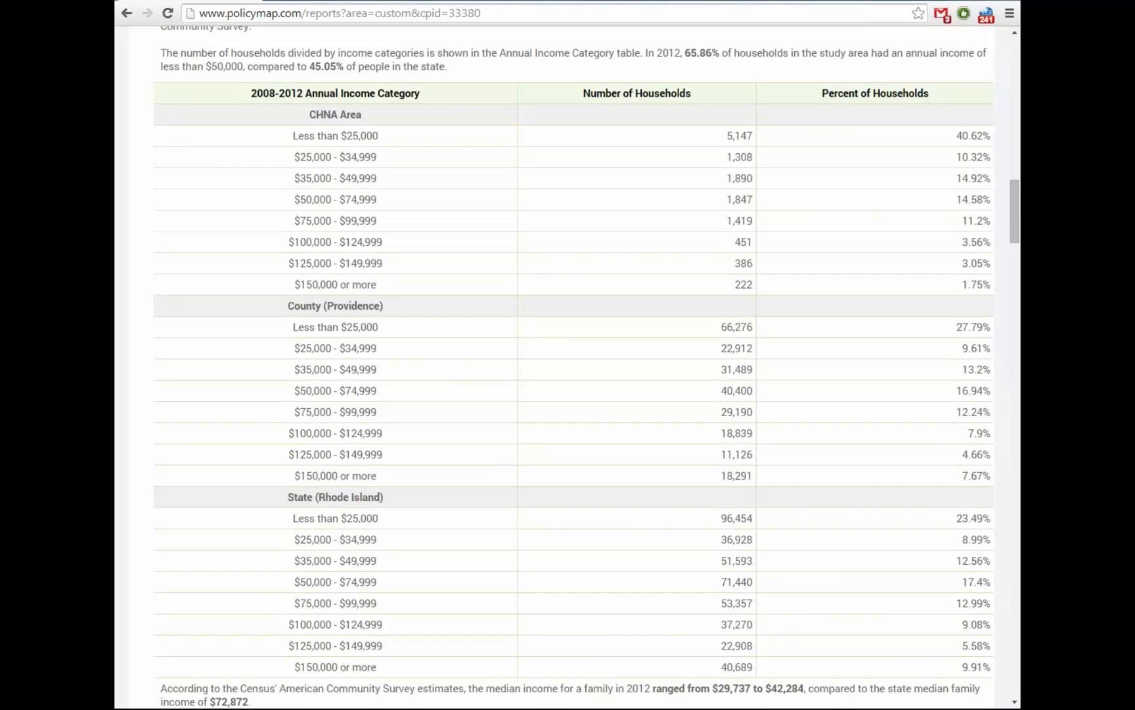
pyautogui.scroll(-3, 568, 368)
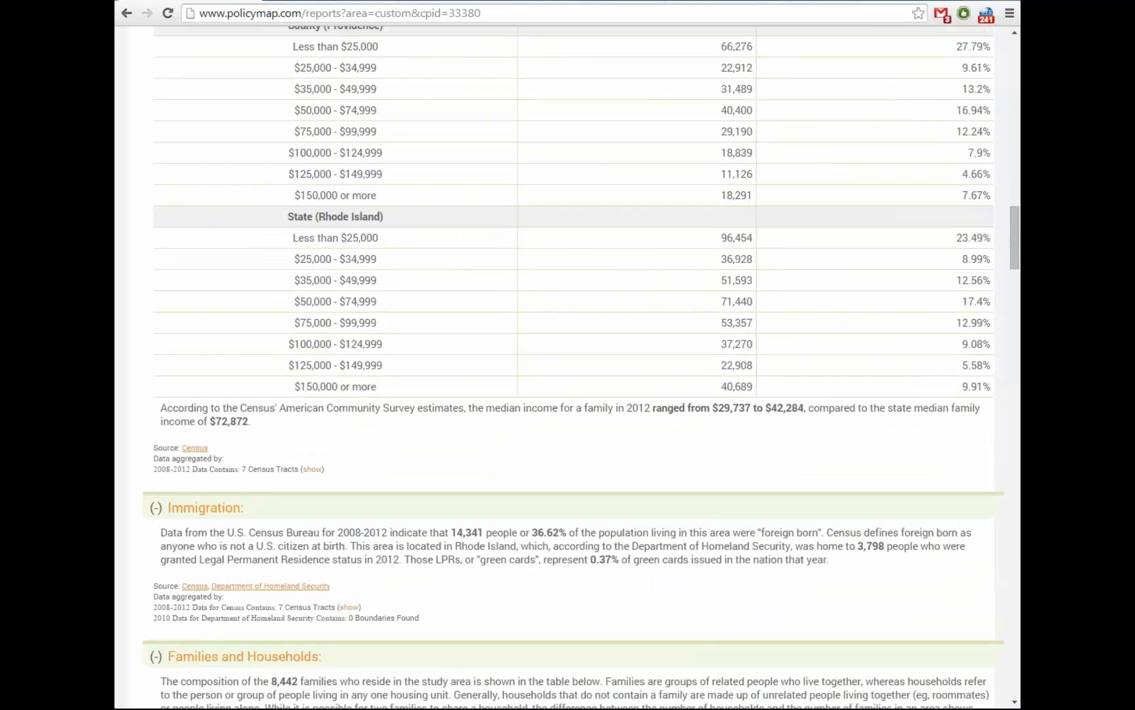
pyautogui.scroll(-3, 568, 368)
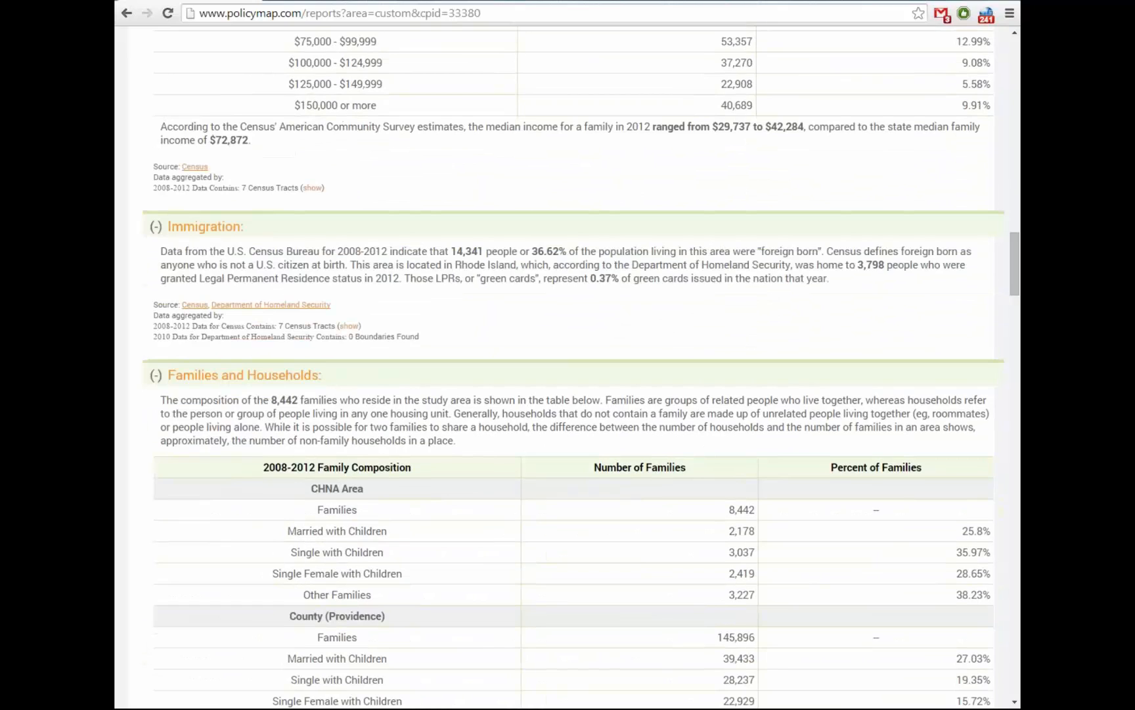
pyautogui.scroll(-2, 567, 368)
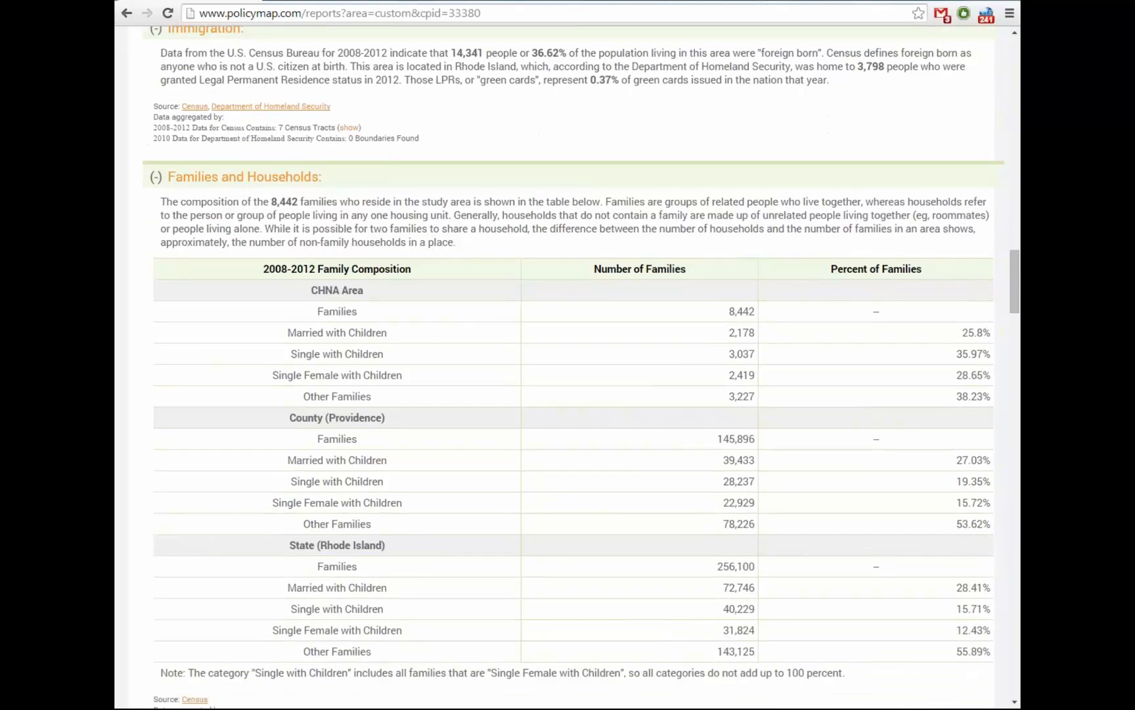
pyautogui.scroll(-1, 567, 368)
pyautogui.scroll(-5, 567, 368)
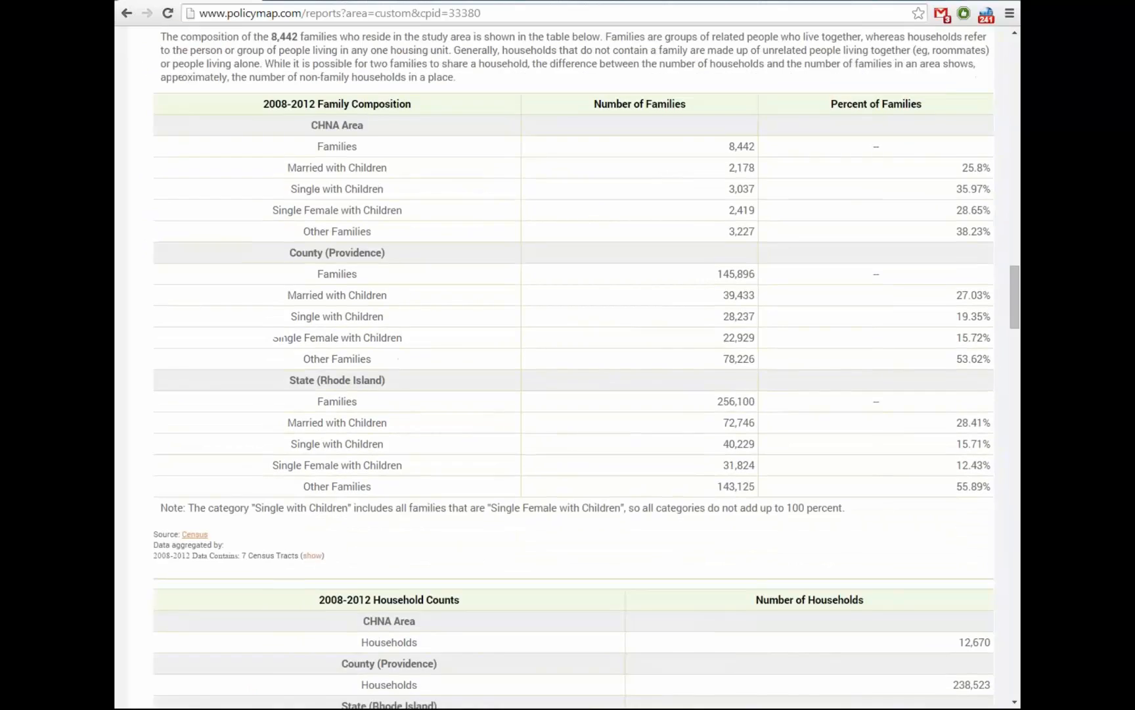
pyautogui.scroll(-6, 567, 368)
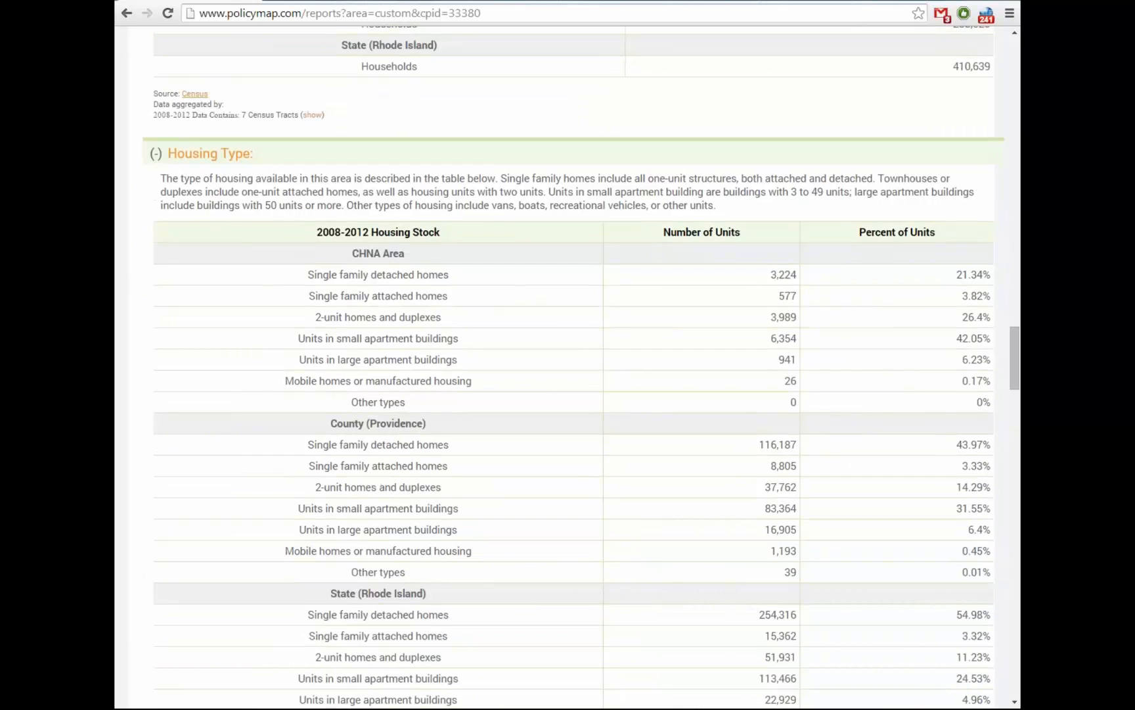
pyautogui.scroll(-7, 568, 368)
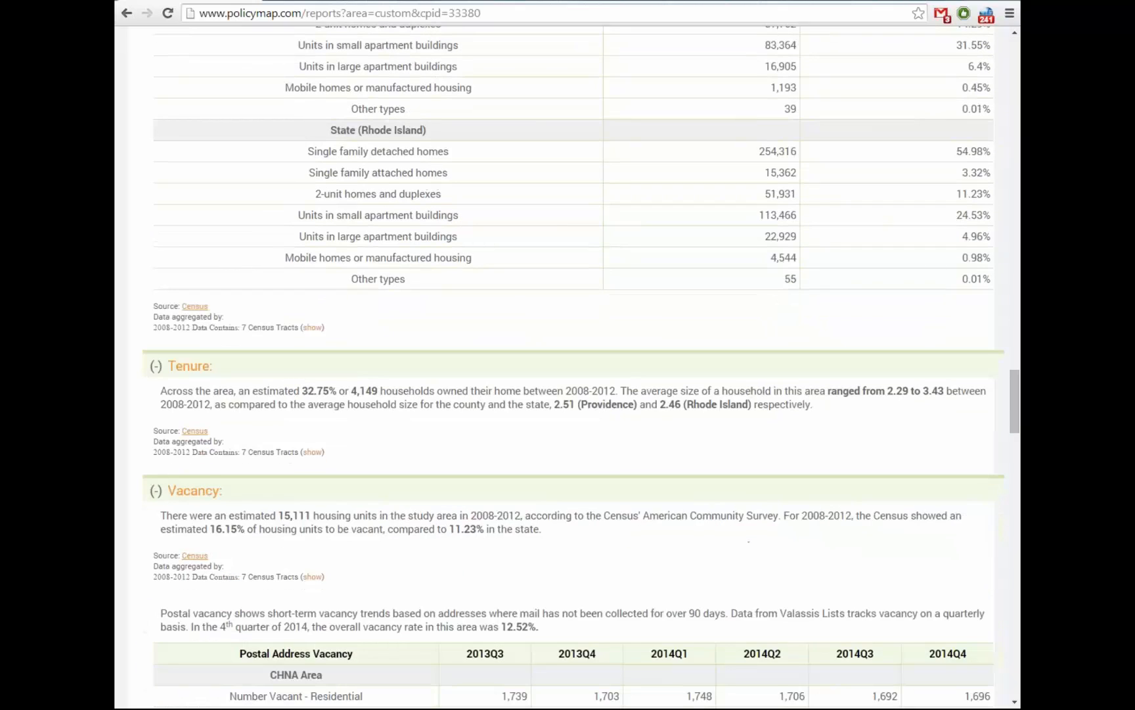
pyautogui.scroll(-2, 568, 368)
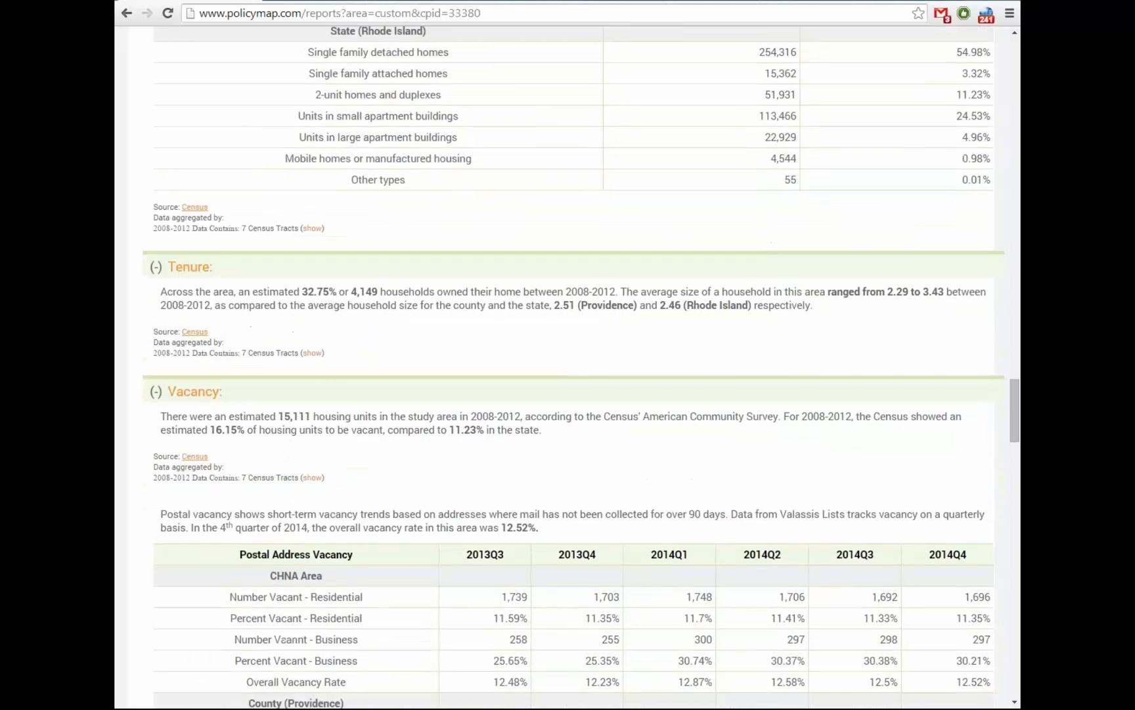
pyautogui.scroll(-2, 568, 368)
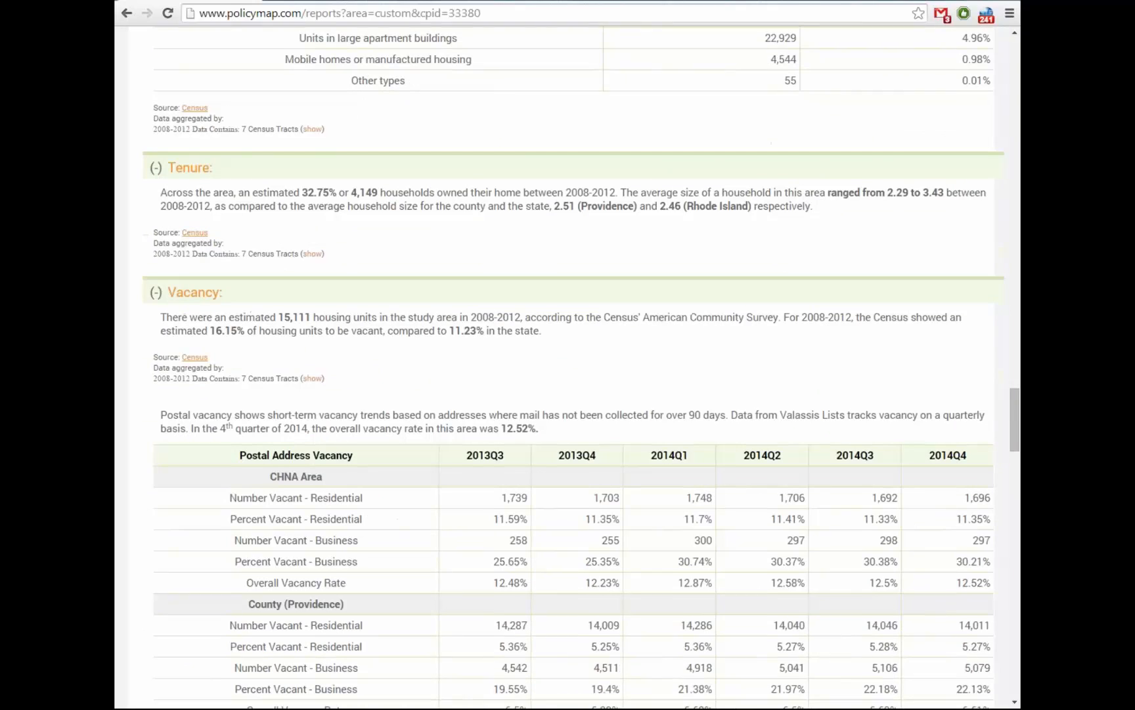
pyautogui.scroll(-2, 568, 368)
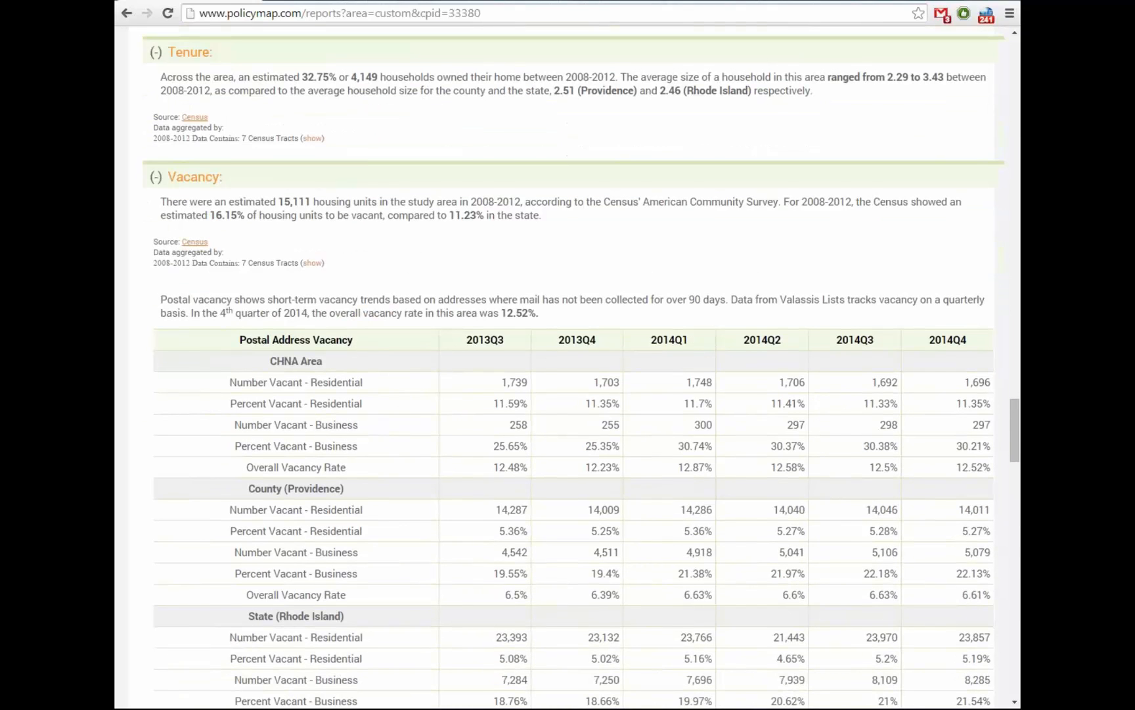
pyautogui.scroll(-4, 568, 368)
pyautogui.scroll(-6, 568, 368)
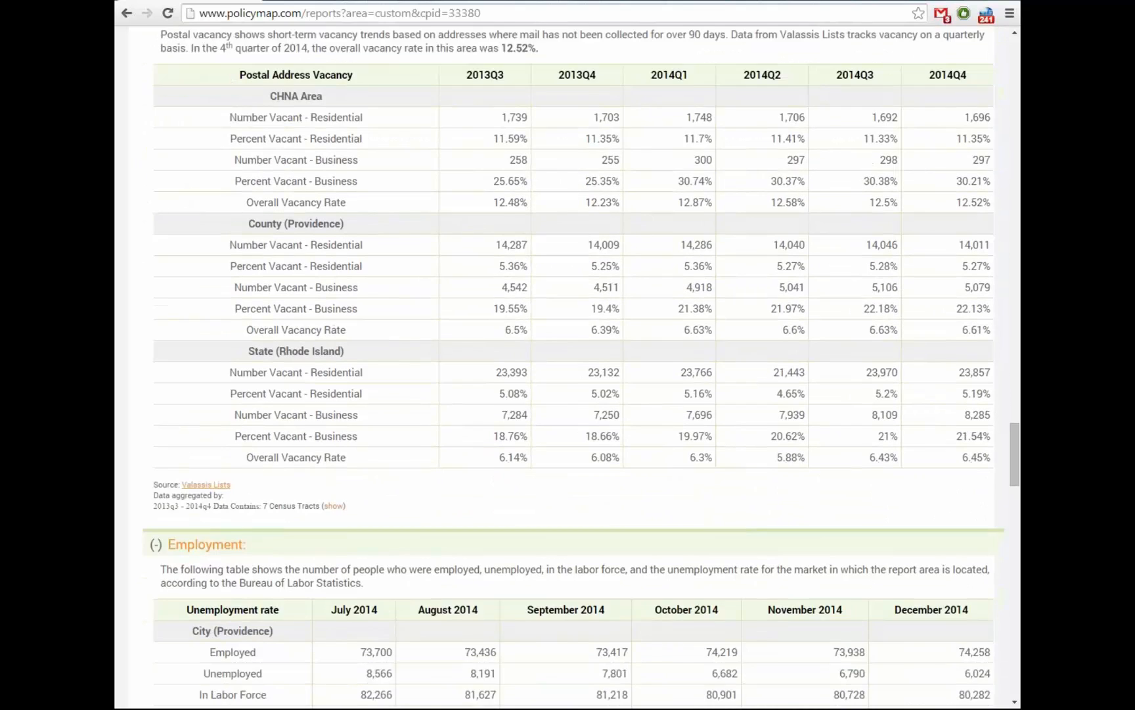
pyautogui.scroll(-3, 568, 368)
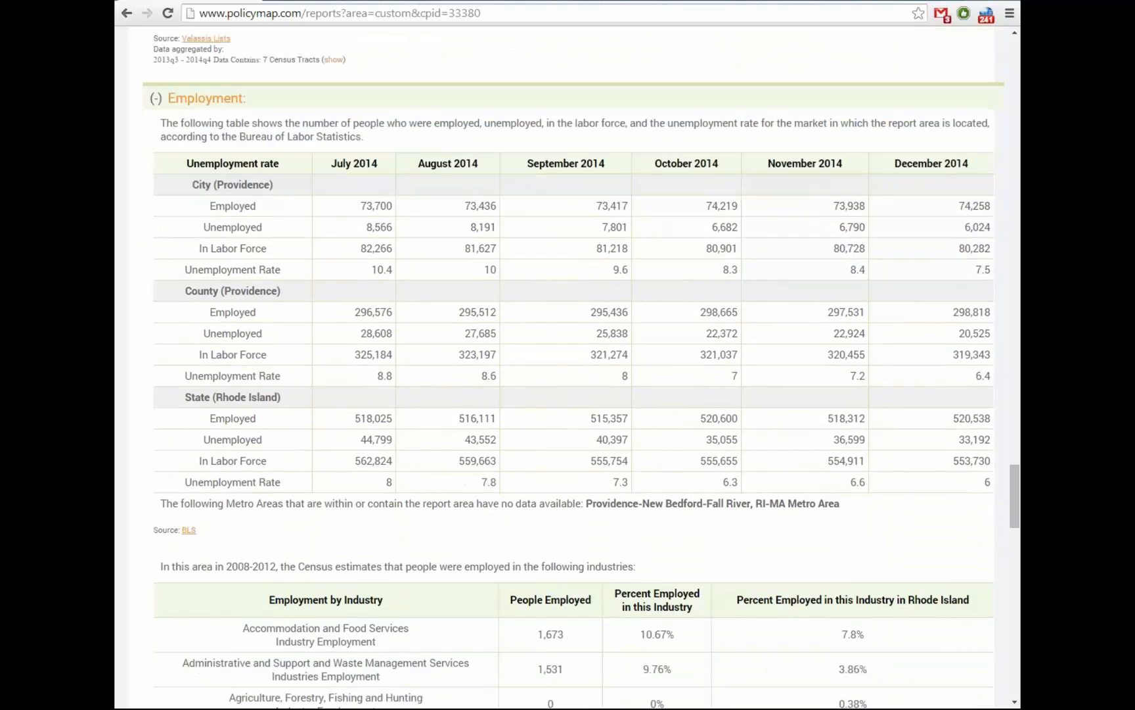
pyautogui.scroll(-2, 568, 368)
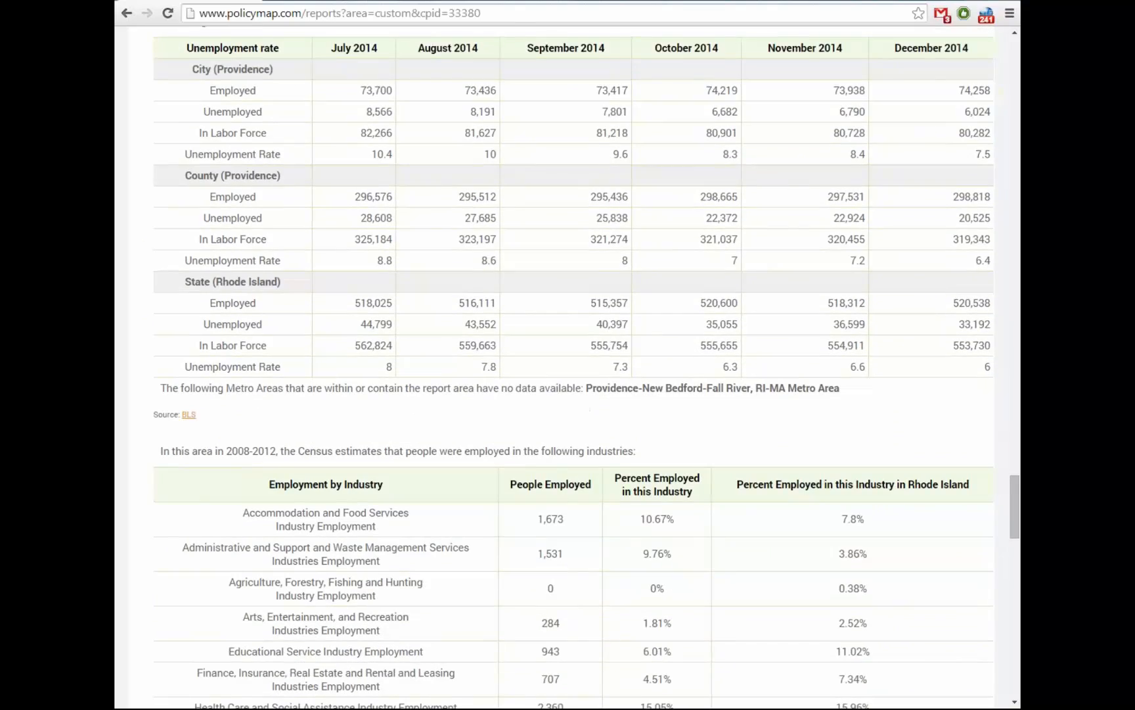
pyautogui.scroll(-5, 568, 368)
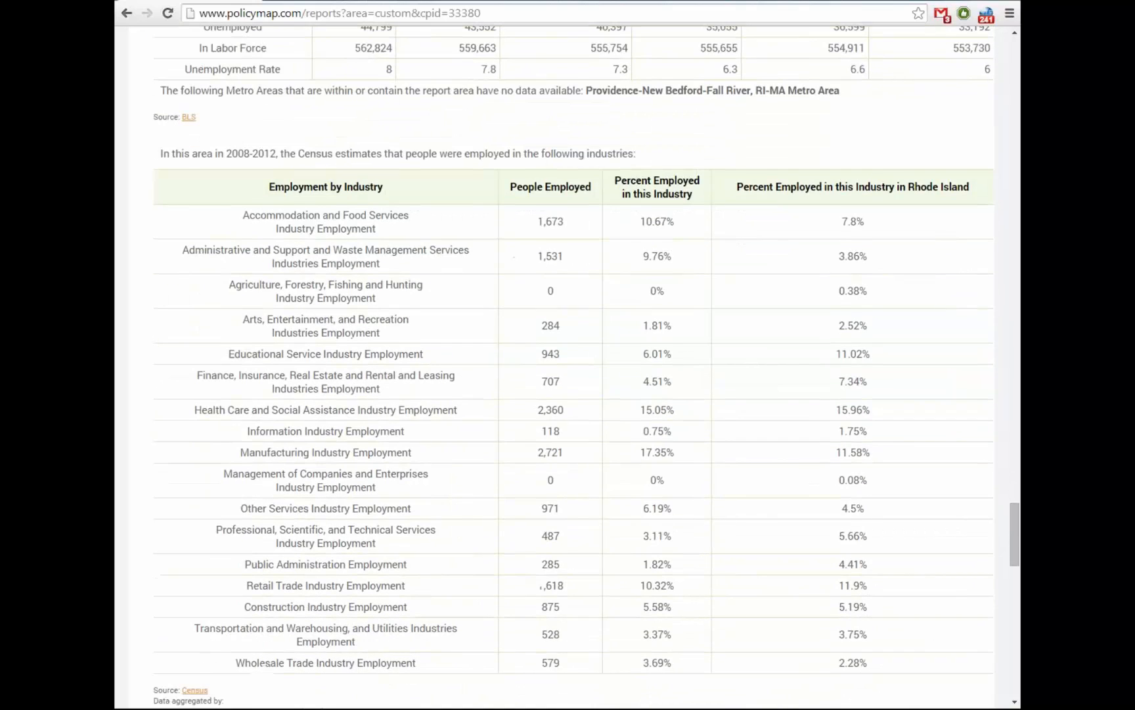
pyautogui.scroll(-1, 568, 368)
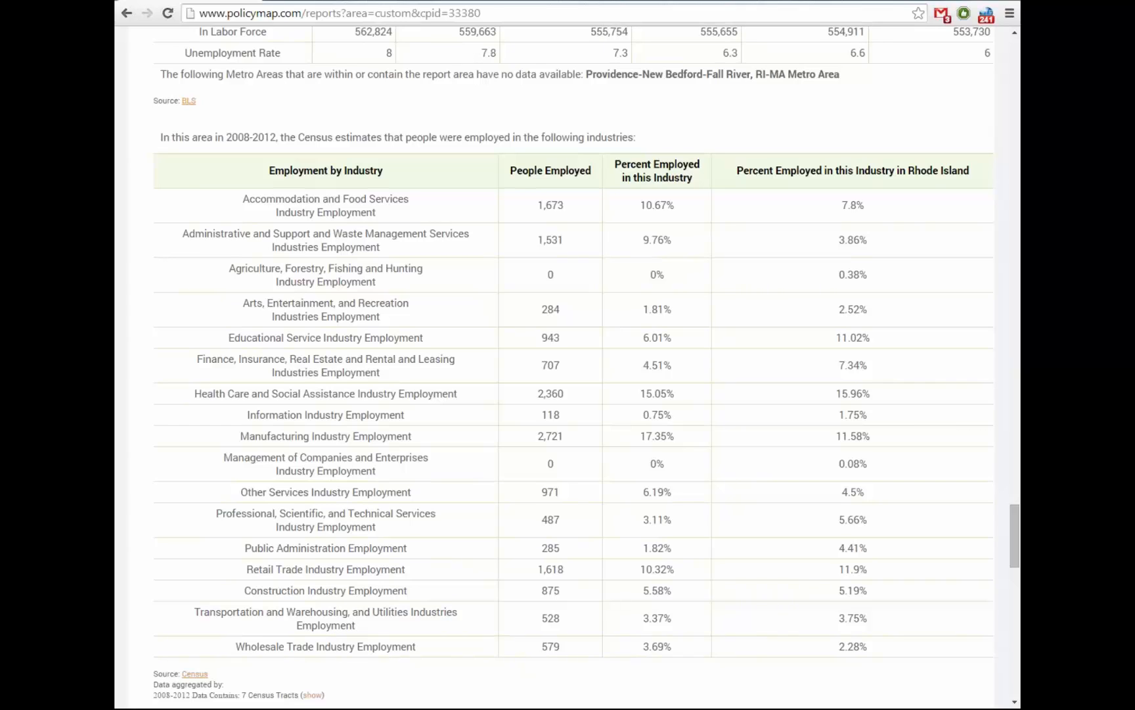
pyautogui.scroll(-6, 567, 366)
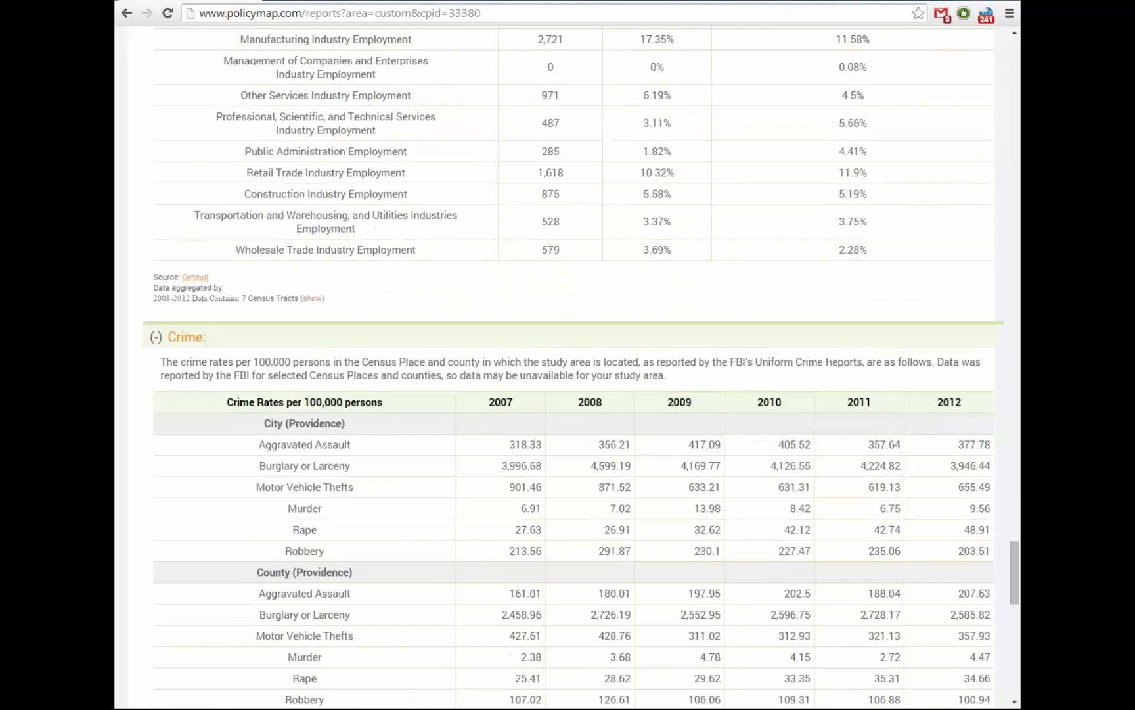
pyautogui.scroll(-2, 567, 366)
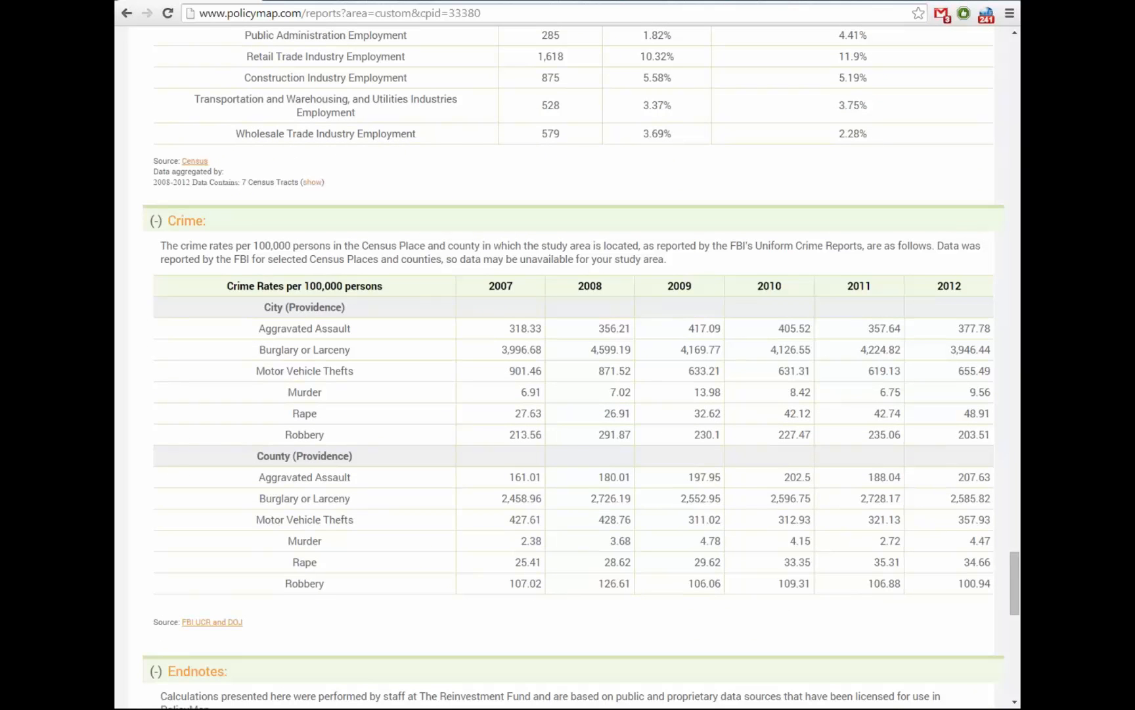
pyautogui.scroll(-2, 568, 367)
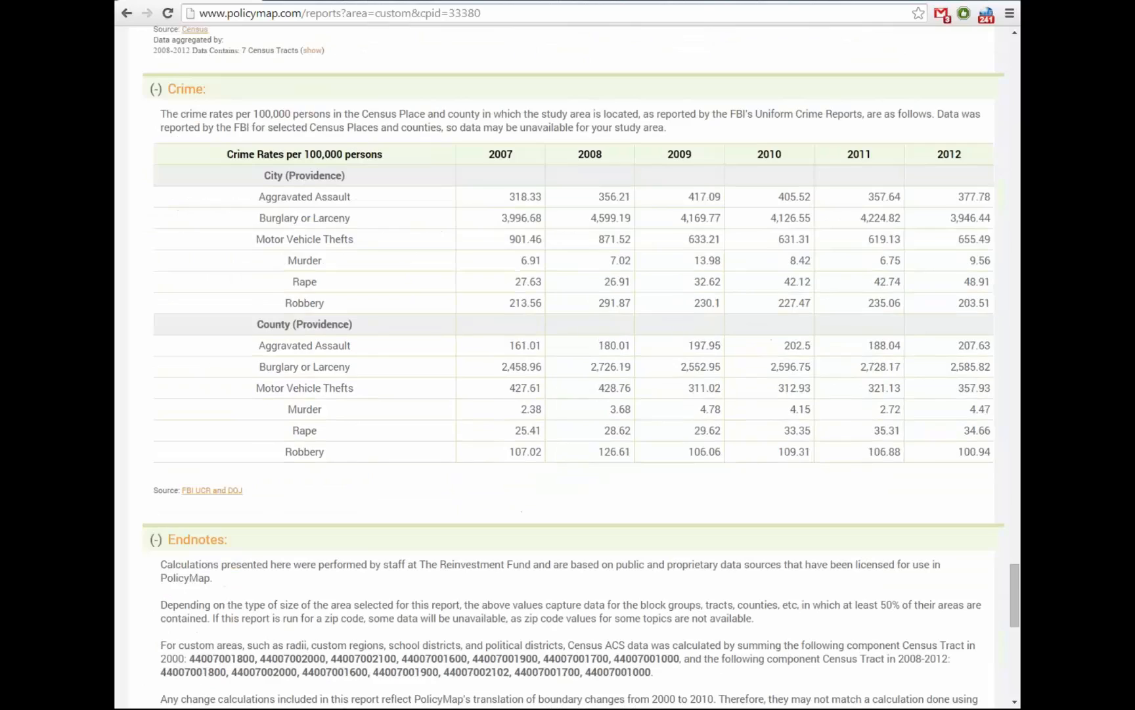
pyautogui.scroll(-5, 793, 243)
pyautogui.scroll(9, 793, 243)
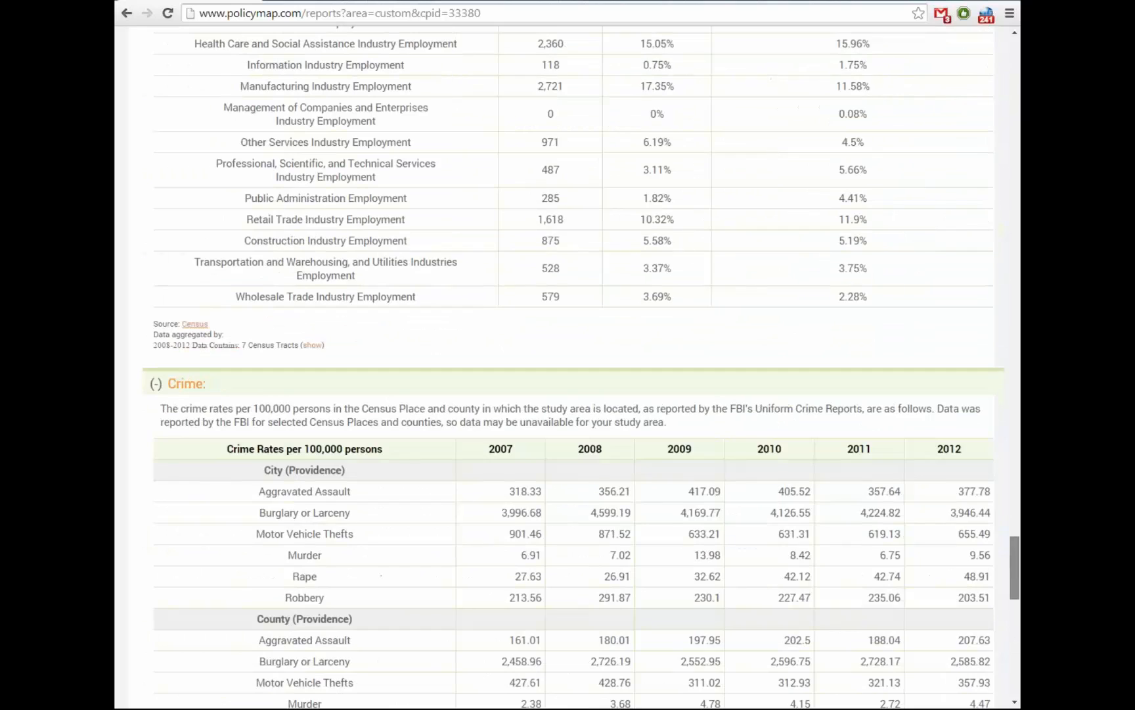
pyautogui.scroll(20, 567, 367)
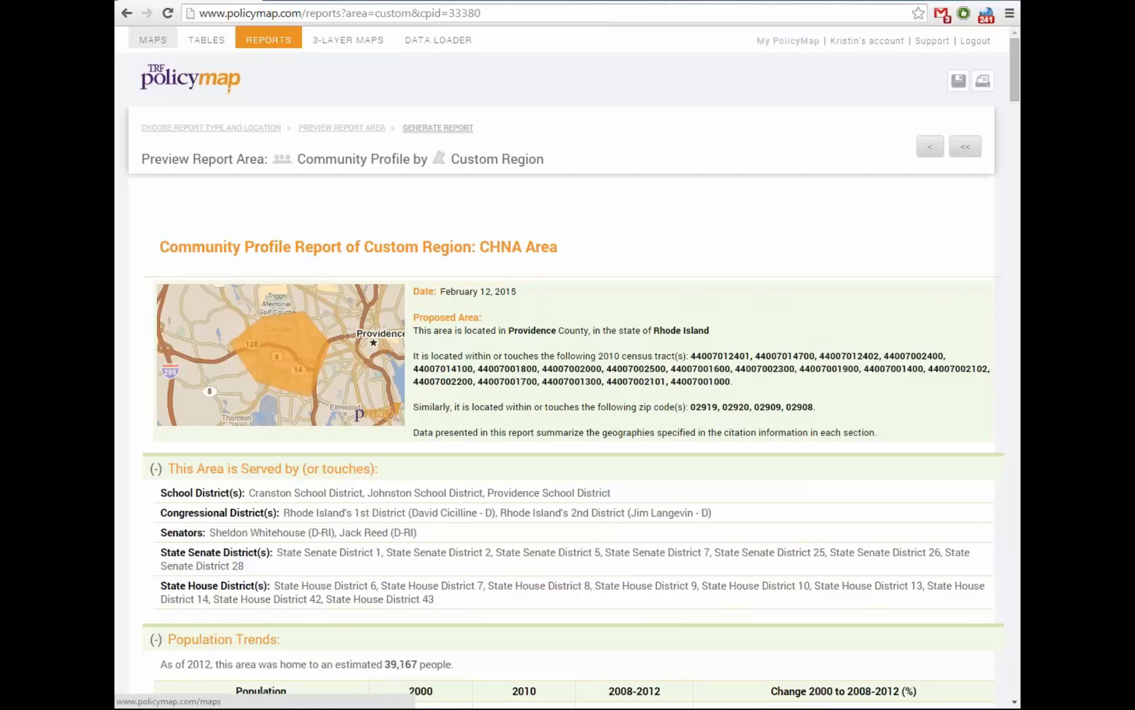
# Return to the map and preview 2010 Block Groups boundaries, then switch them off
pyautogui.click(153, 40)
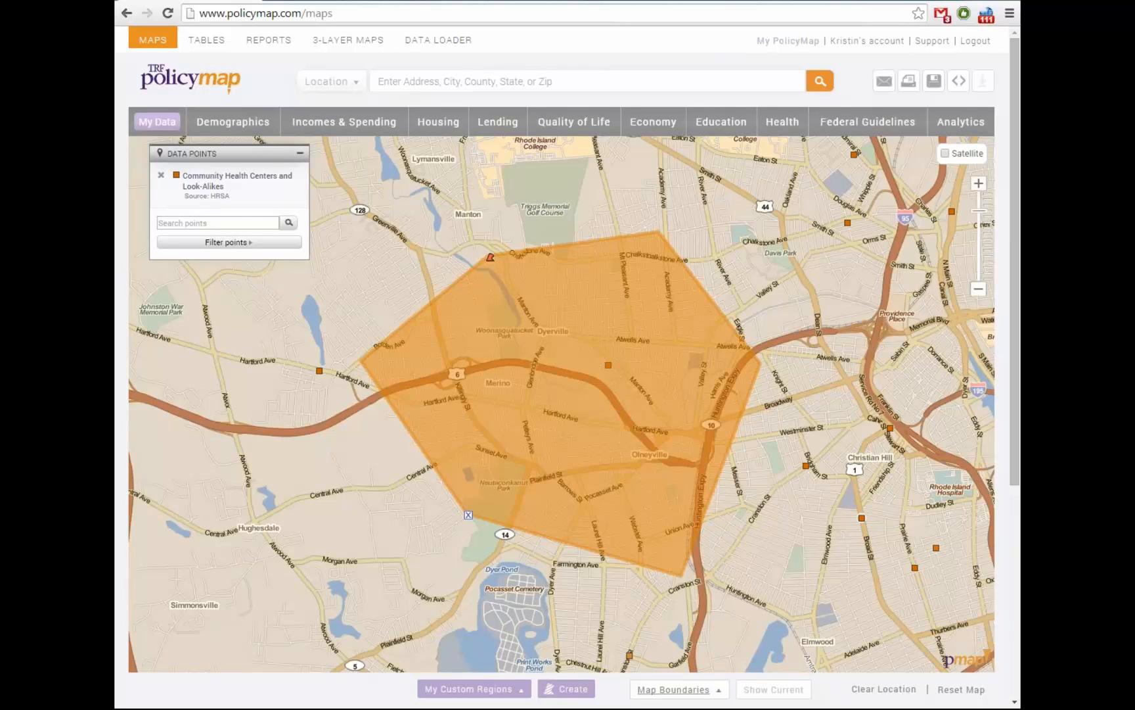
pyautogui.click(679, 689)
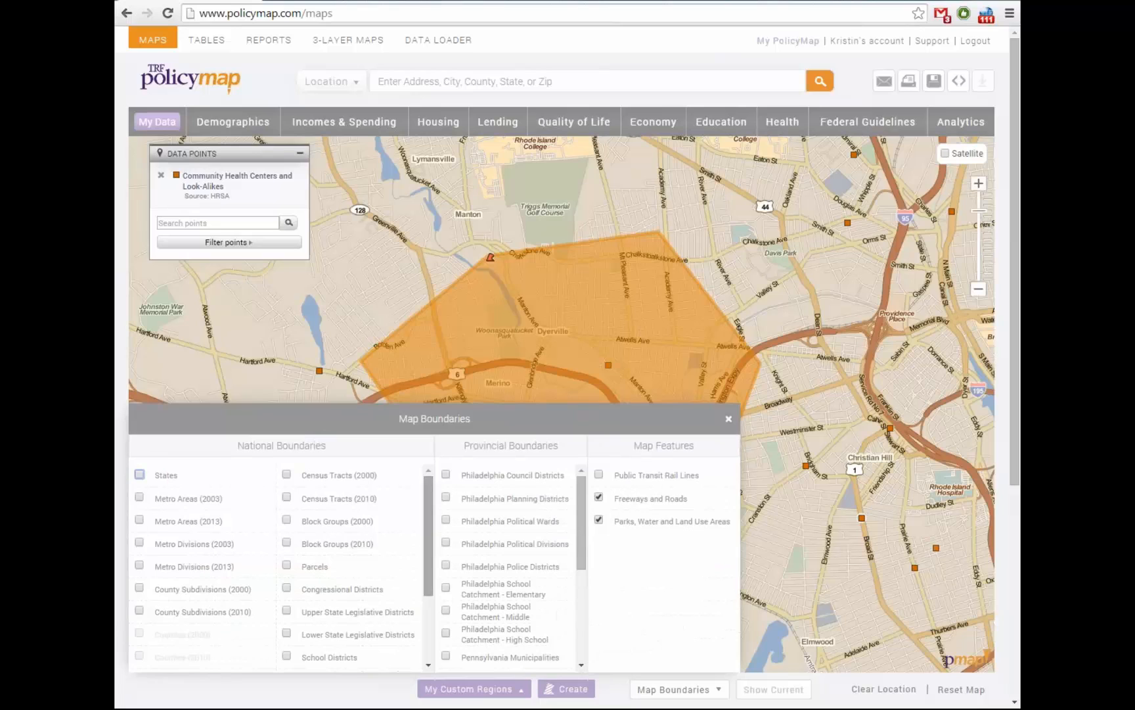
pyautogui.scroll(-3, 282, 570)
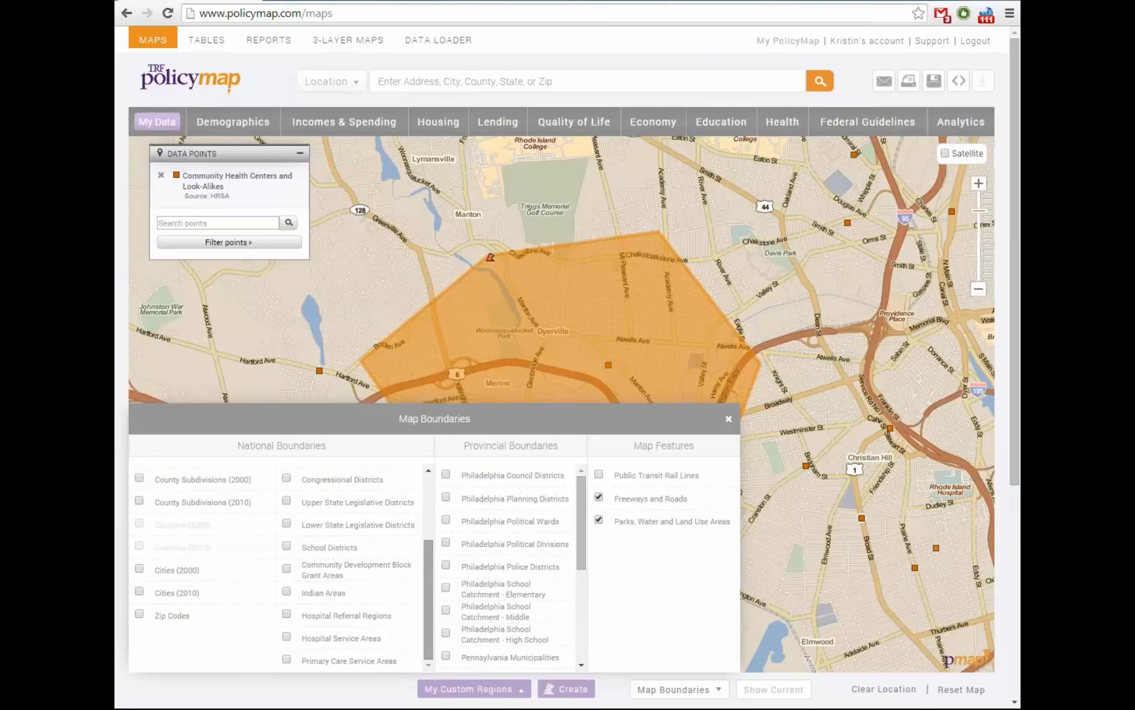
pyautogui.scroll(3, 283, 565)
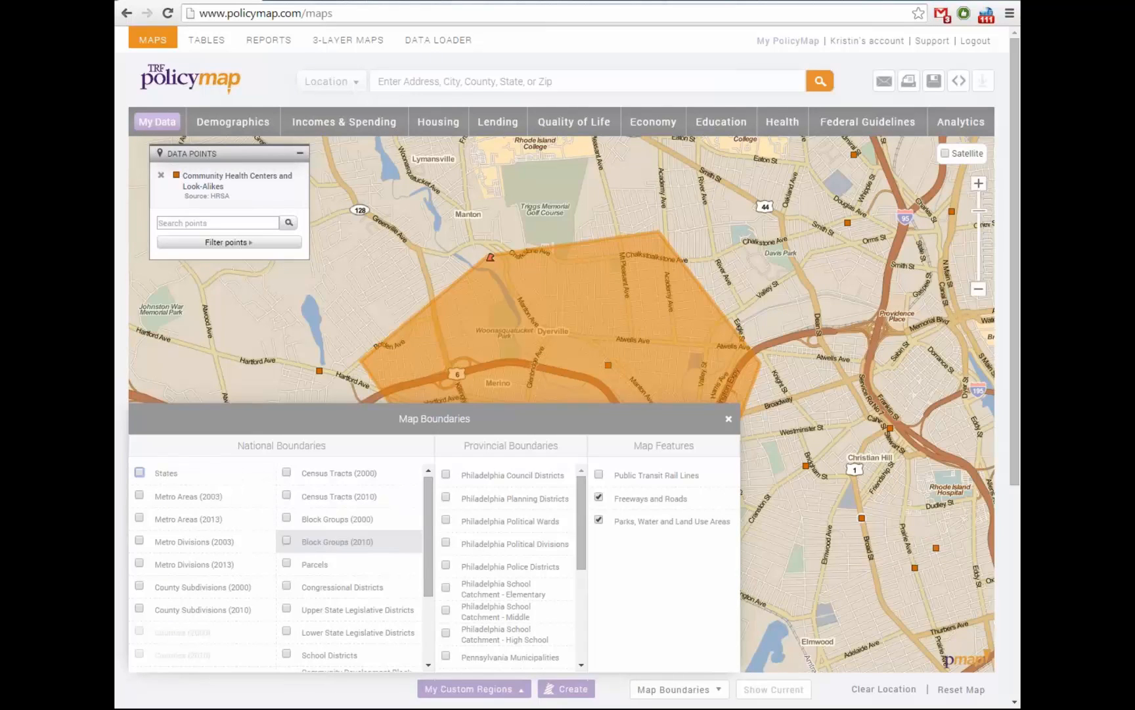
pyautogui.click(286, 540)
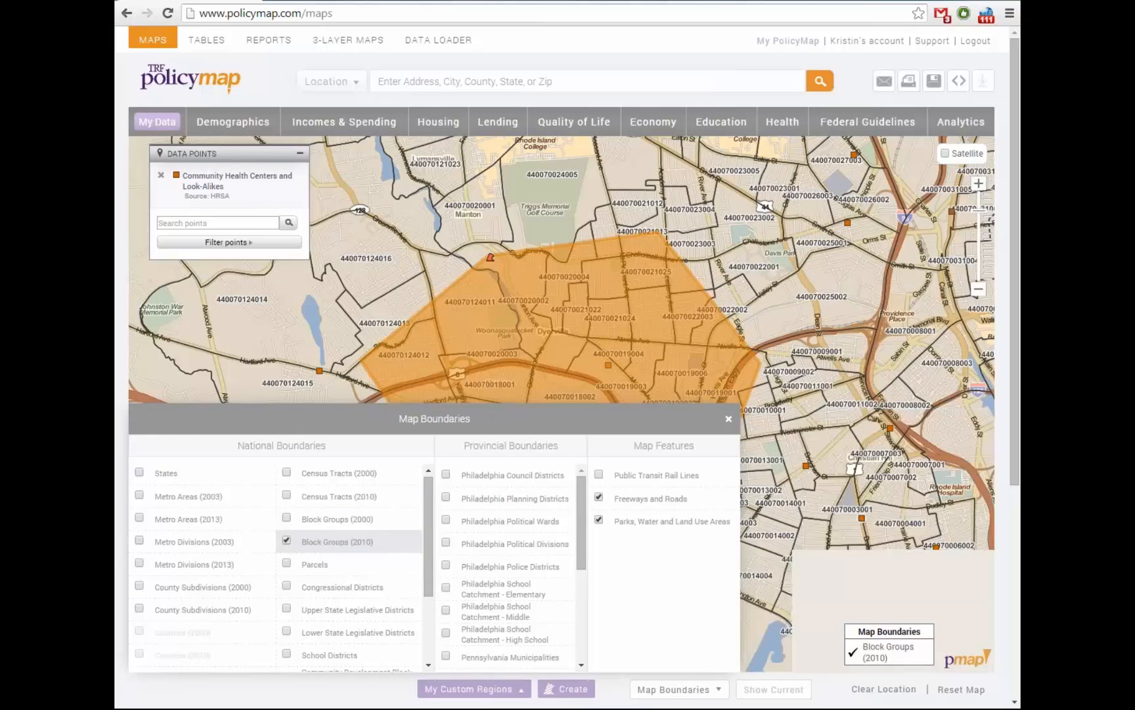
pyautogui.click(287, 540)
pyautogui.moveTo(428, 535); pyautogui.dragTo(429, 598)
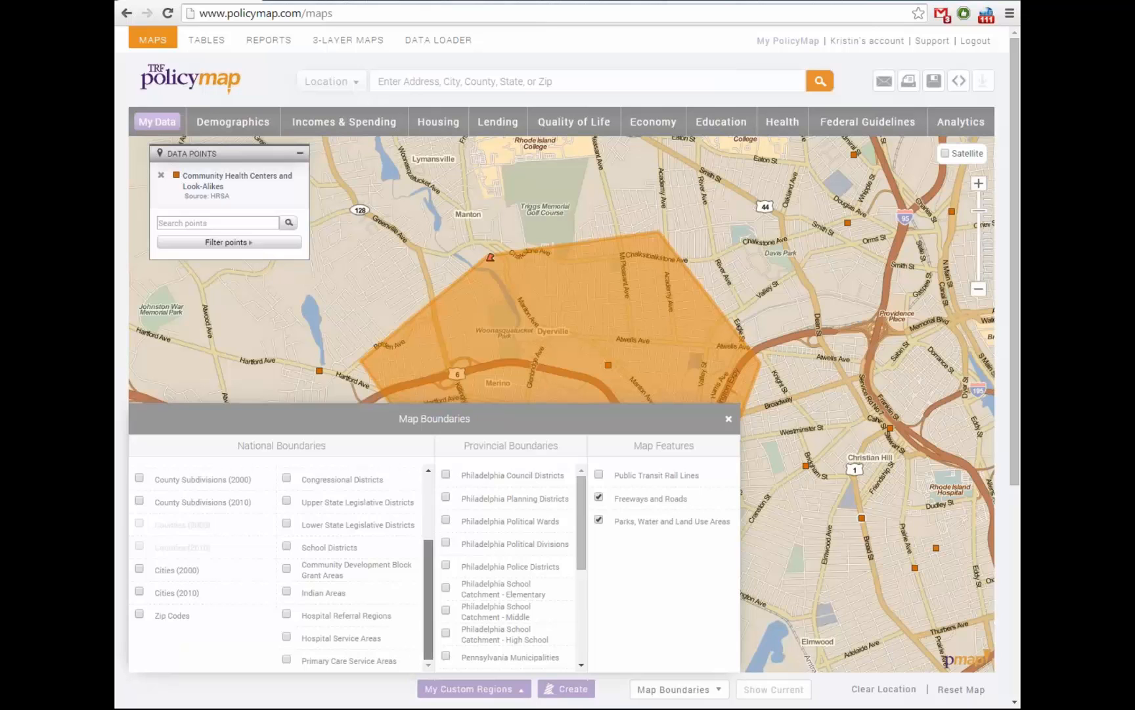
pyautogui.scroll(3, 283, 568)
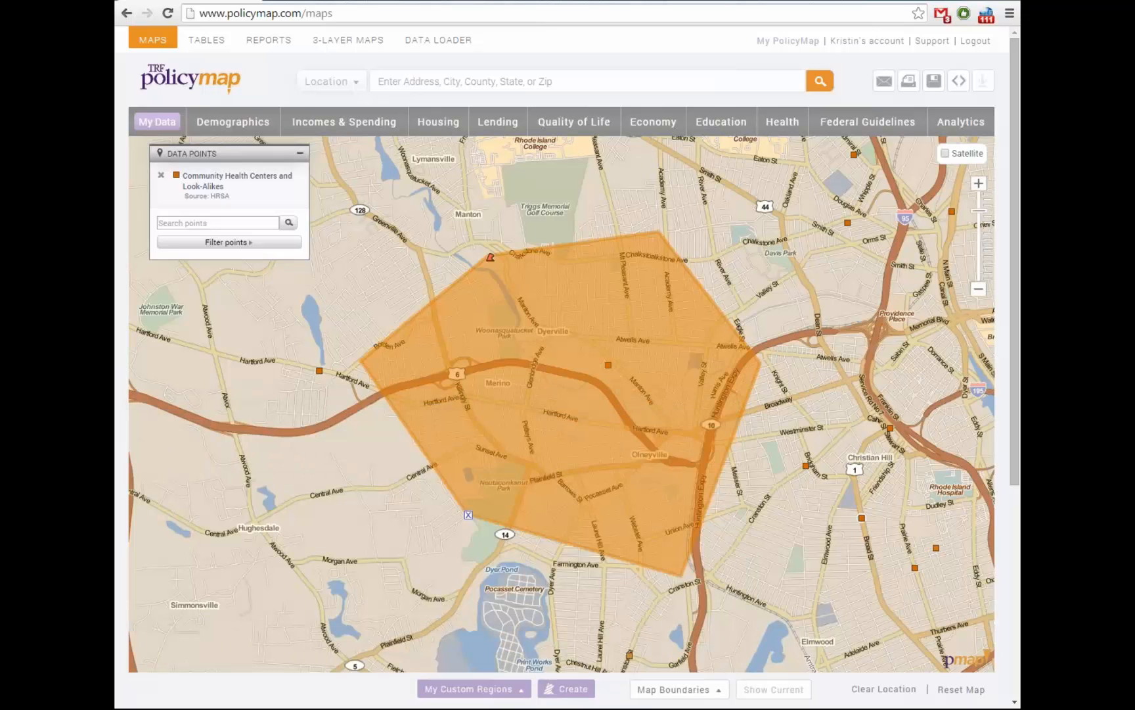
pyautogui.moveTo(789, 434); pyautogui.dragTo(799, 443)
# Zoom out one level and pan toward downtown Providence and East Providence
pyautogui.click(979, 290)
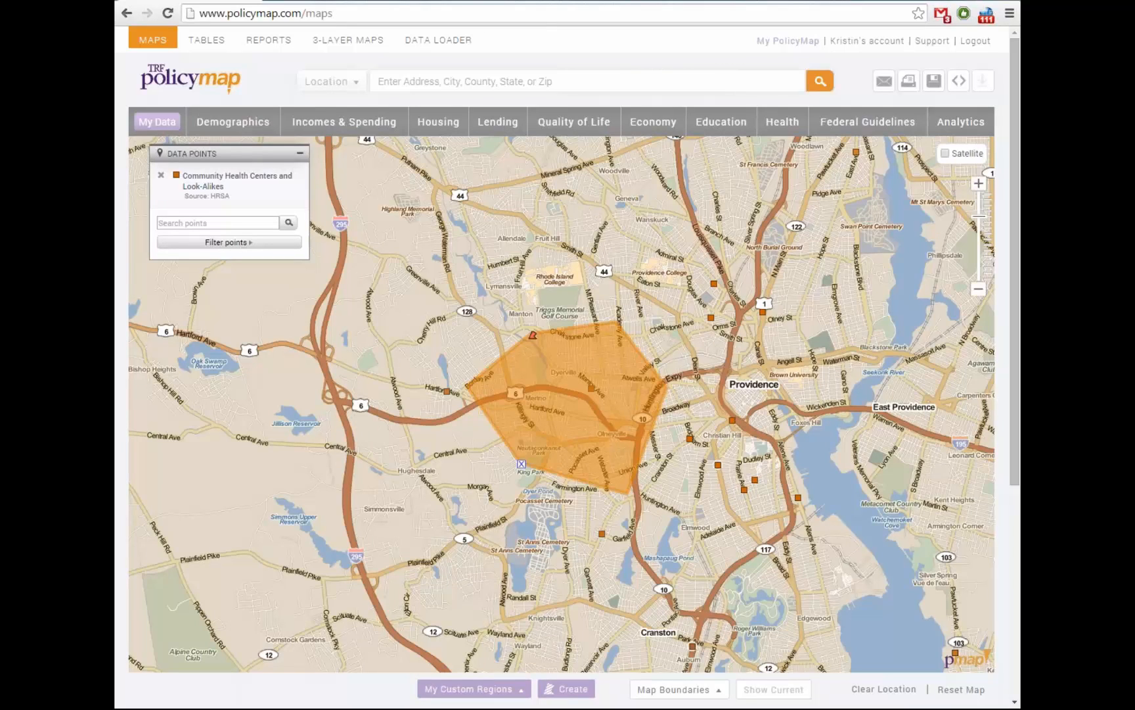
pyautogui.moveTo(592, 401); pyautogui.dragTo(539, 424)
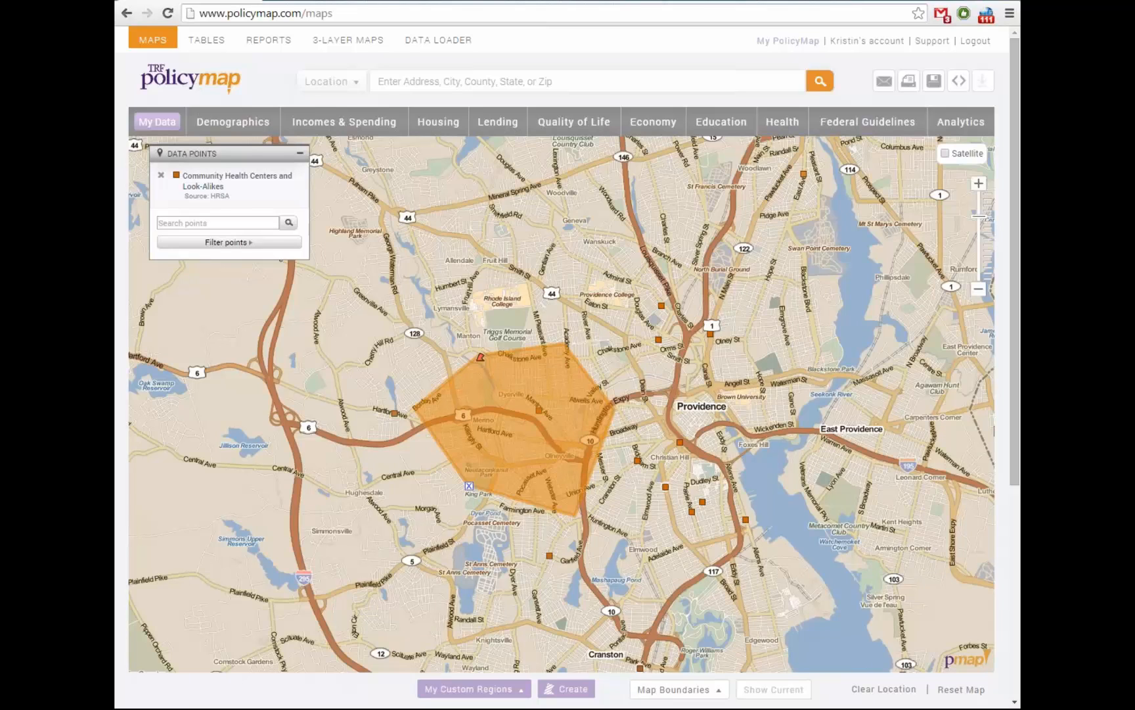
pyautogui.moveTo(562, 404); pyautogui.dragTo(532, 417)
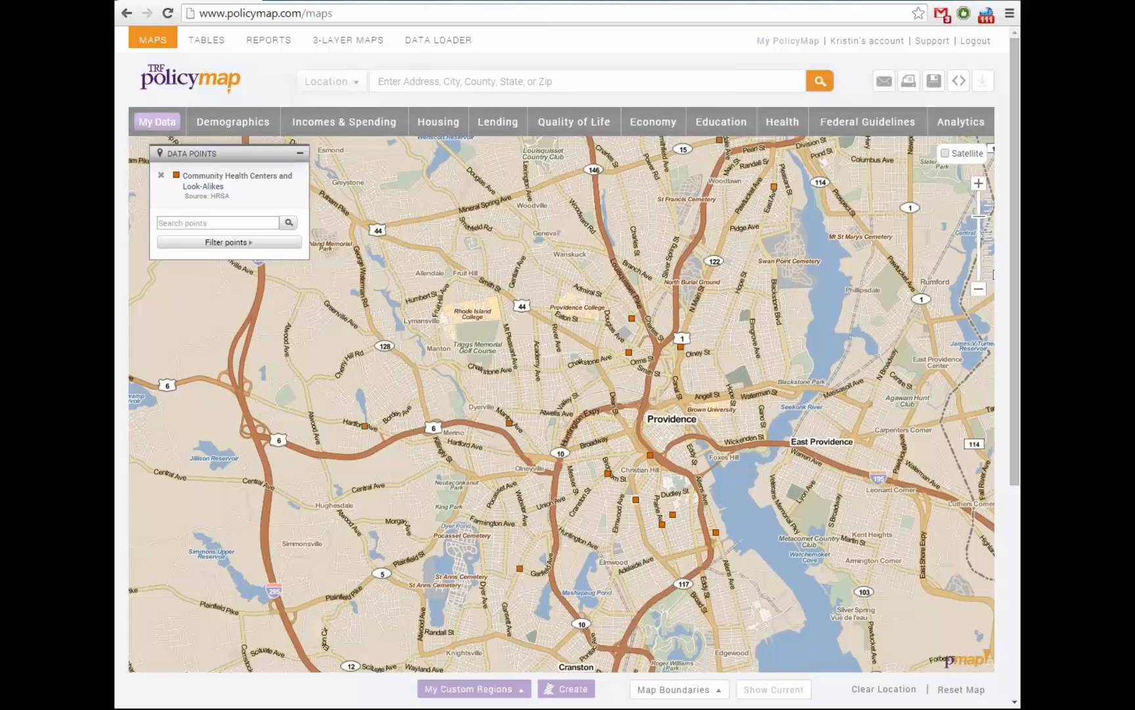
pyautogui.moveTo(562, 404); pyautogui.dragTo(536, 420)
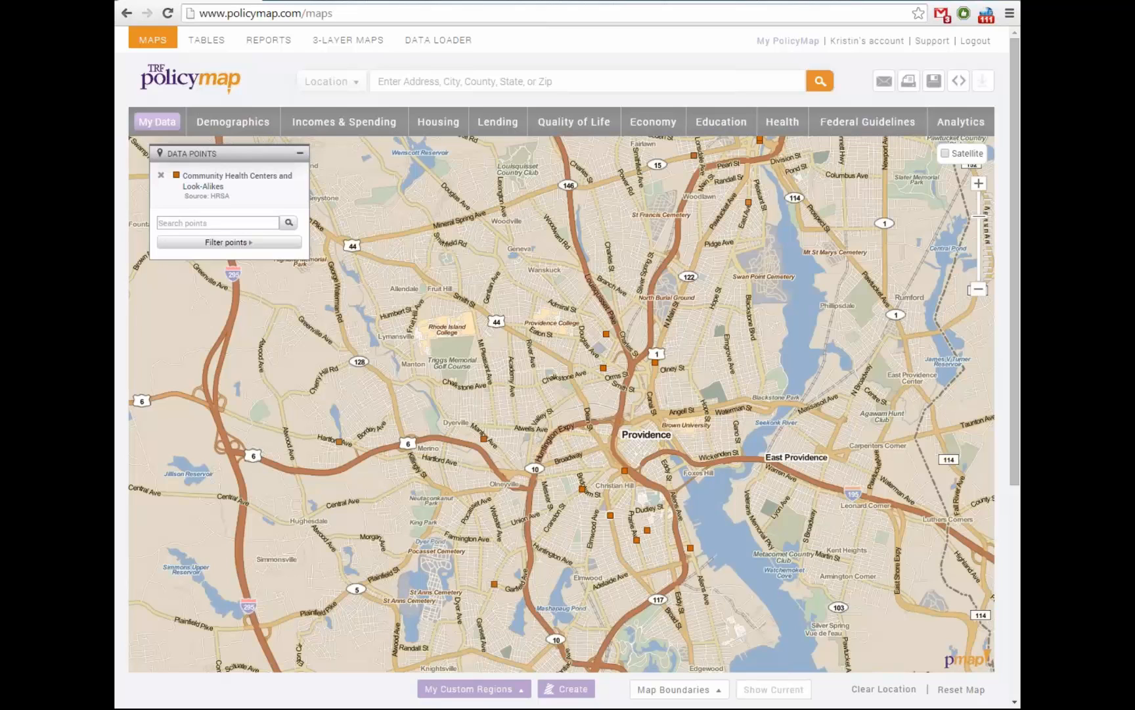
# Add Nonprofit Locations as map points and remove the Community Health Centers layer
pyautogui.click(573, 122)
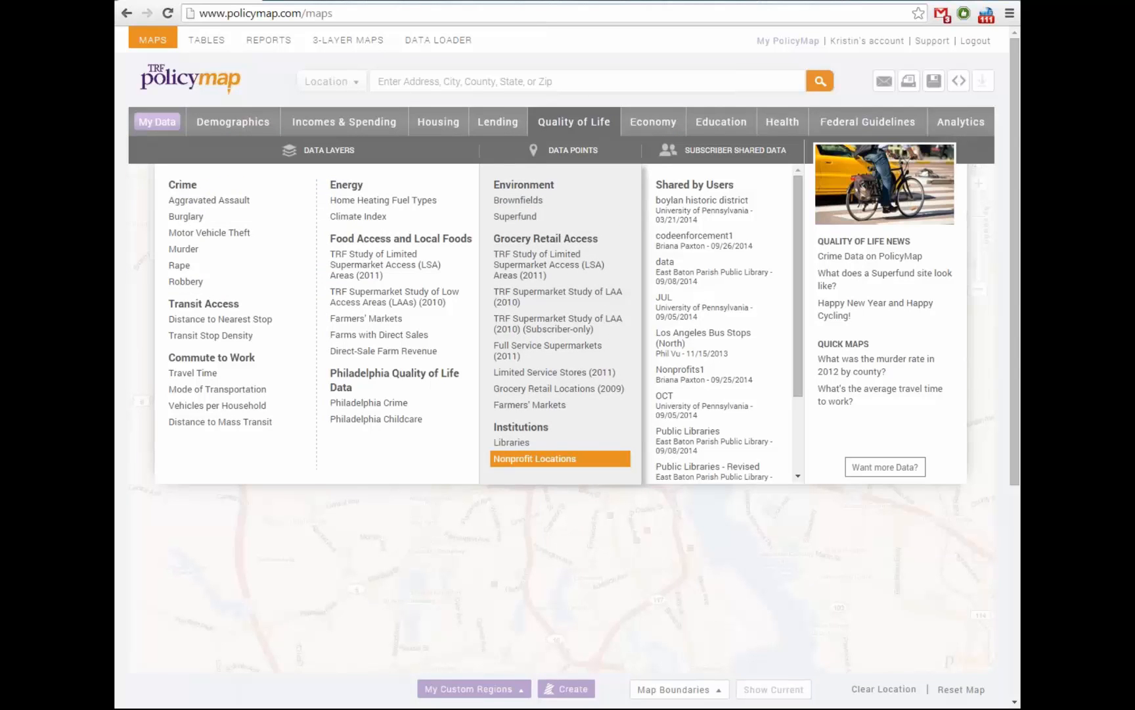
pyautogui.click(534, 458)
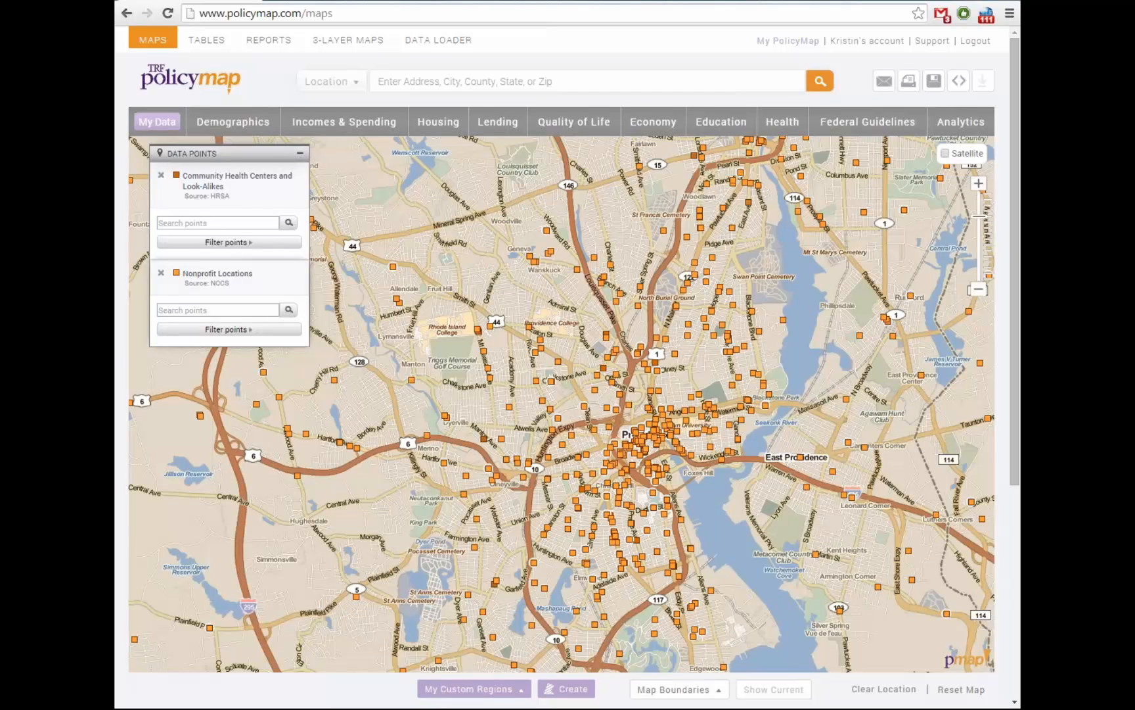
pyautogui.click(160, 175)
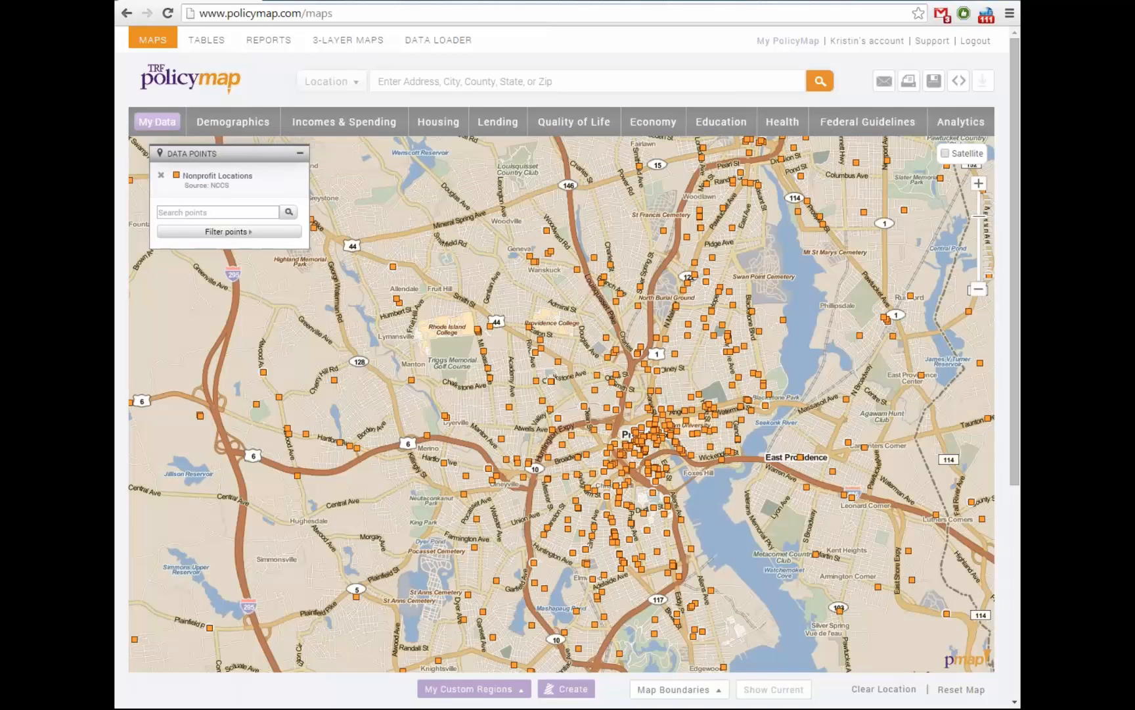
# Filter the nonprofit points to the National Taxonomy of Exempt Entities Health group
pyautogui.click(226, 231)
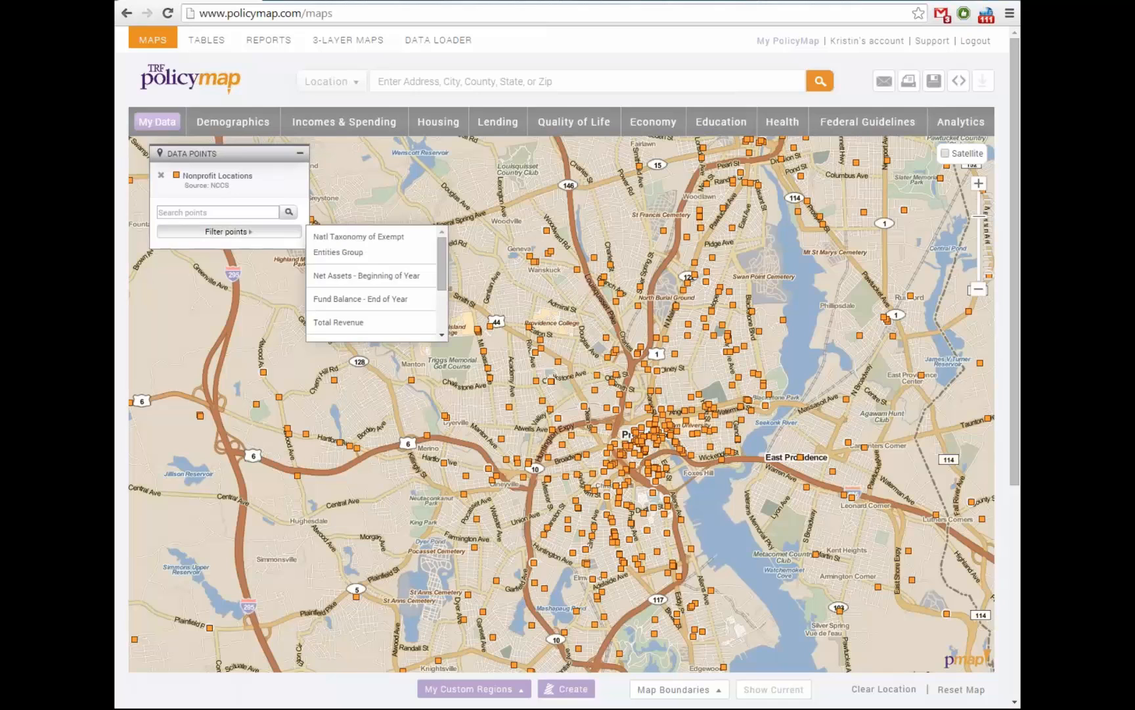
pyautogui.moveTo(359, 244)
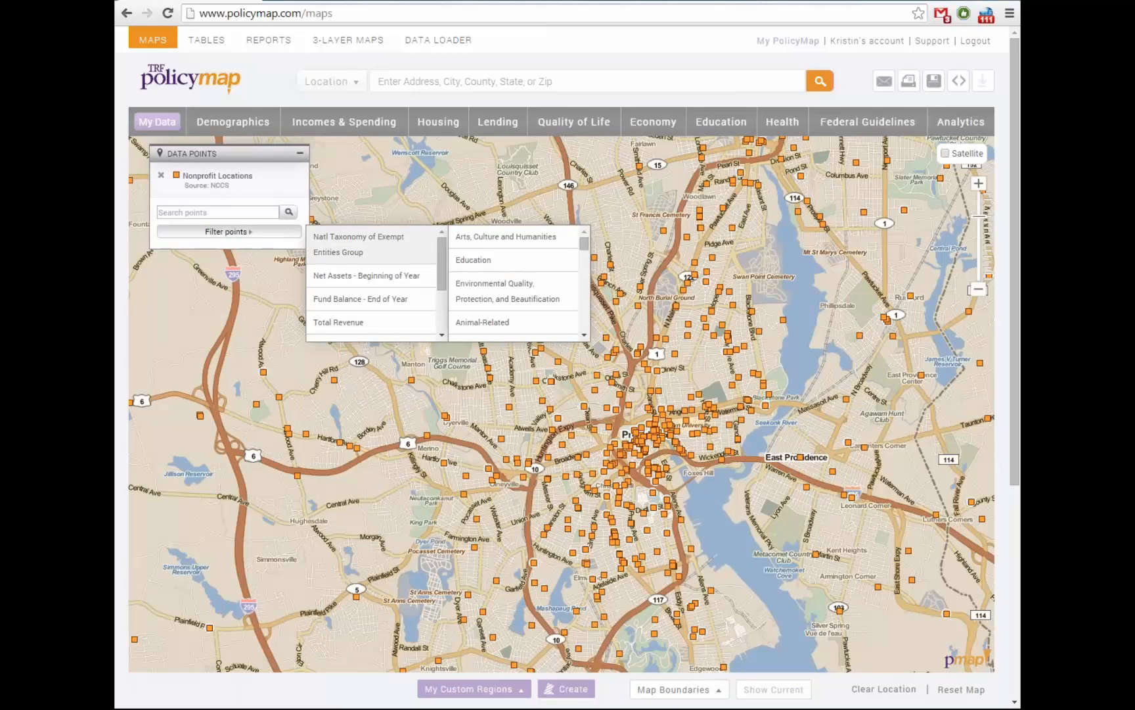
pyautogui.click(229, 231)
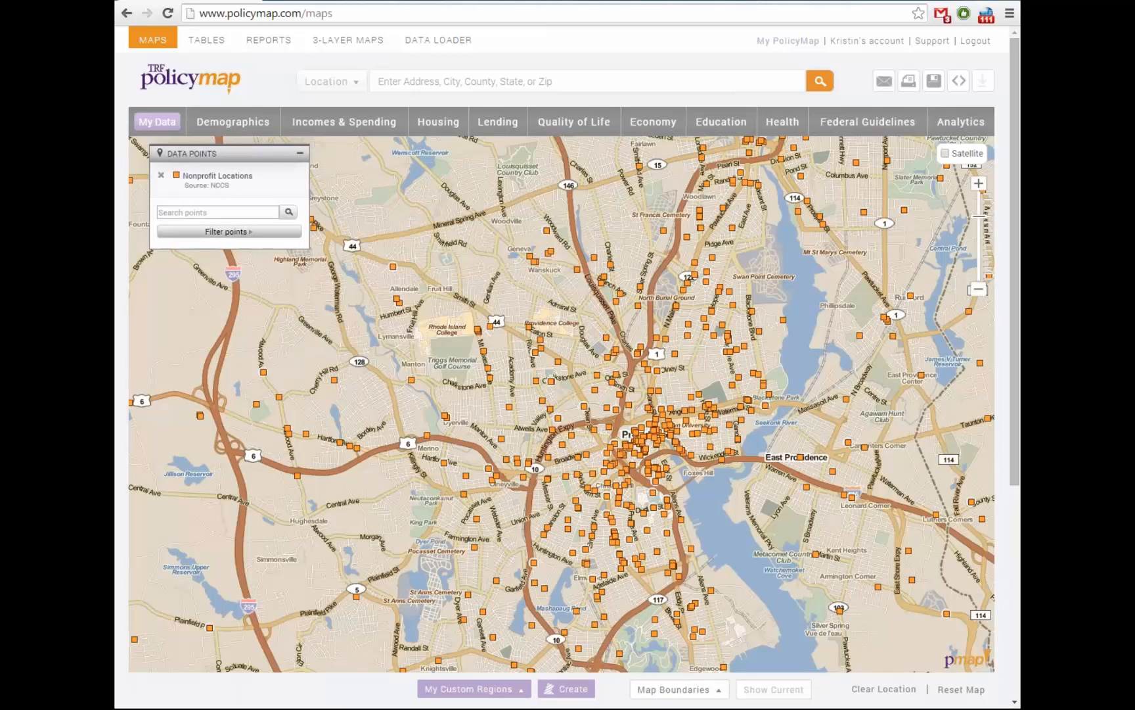
pyautogui.moveTo(229, 231)
pyautogui.moveTo(359, 244)
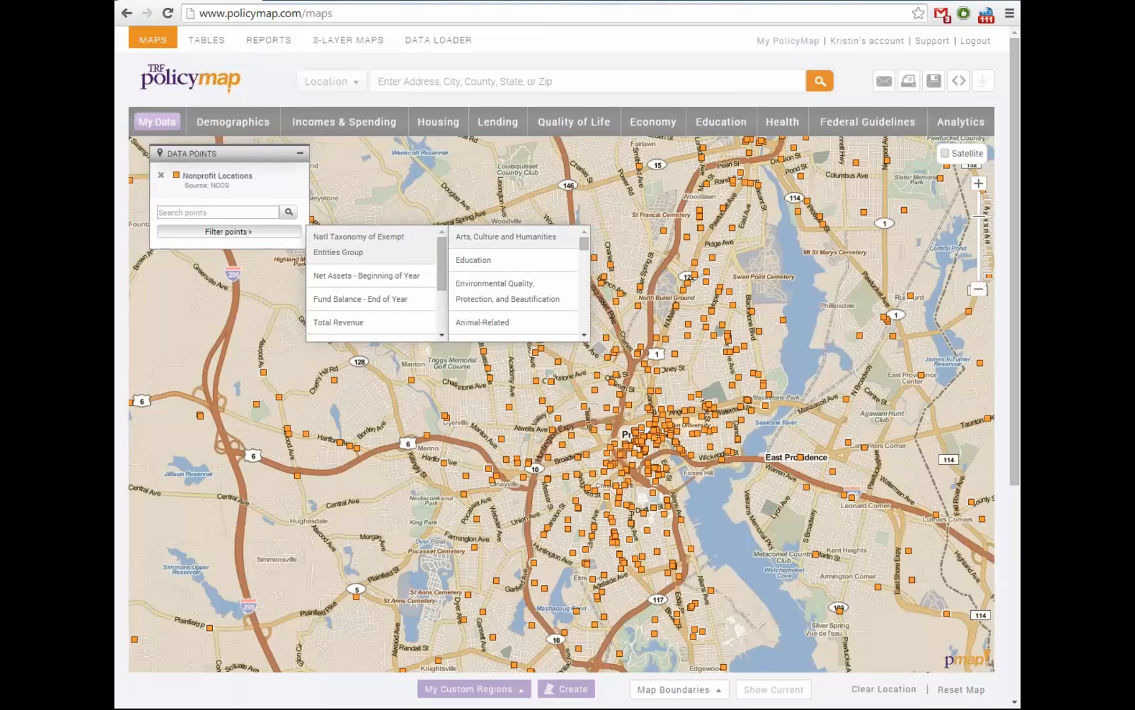
pyautogui.scroll(-2, 514, 282)
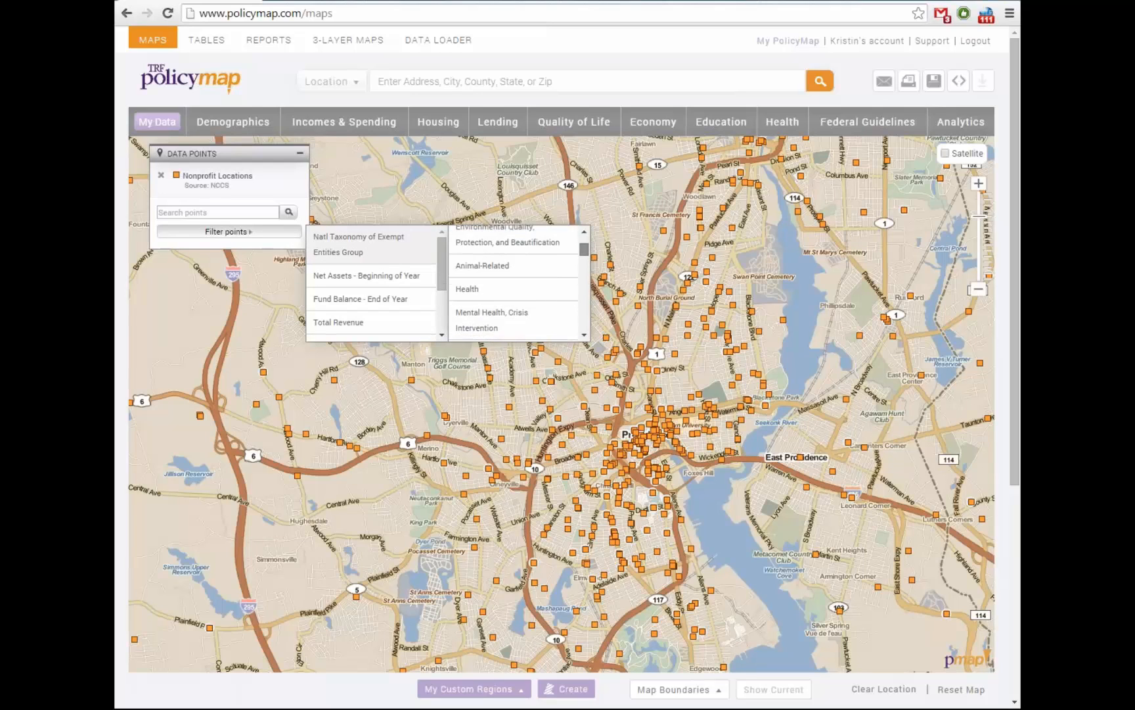
pyautogui.scroll(1, 514, 282)
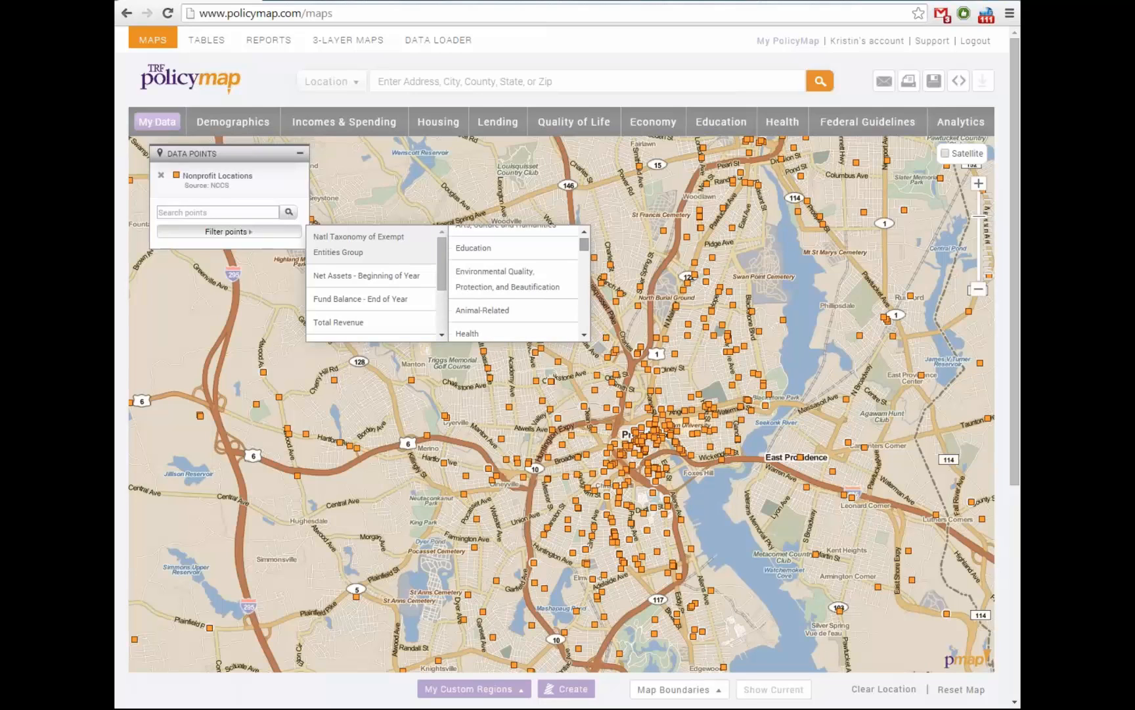
pyautogui.scroll(1, 514, 283)
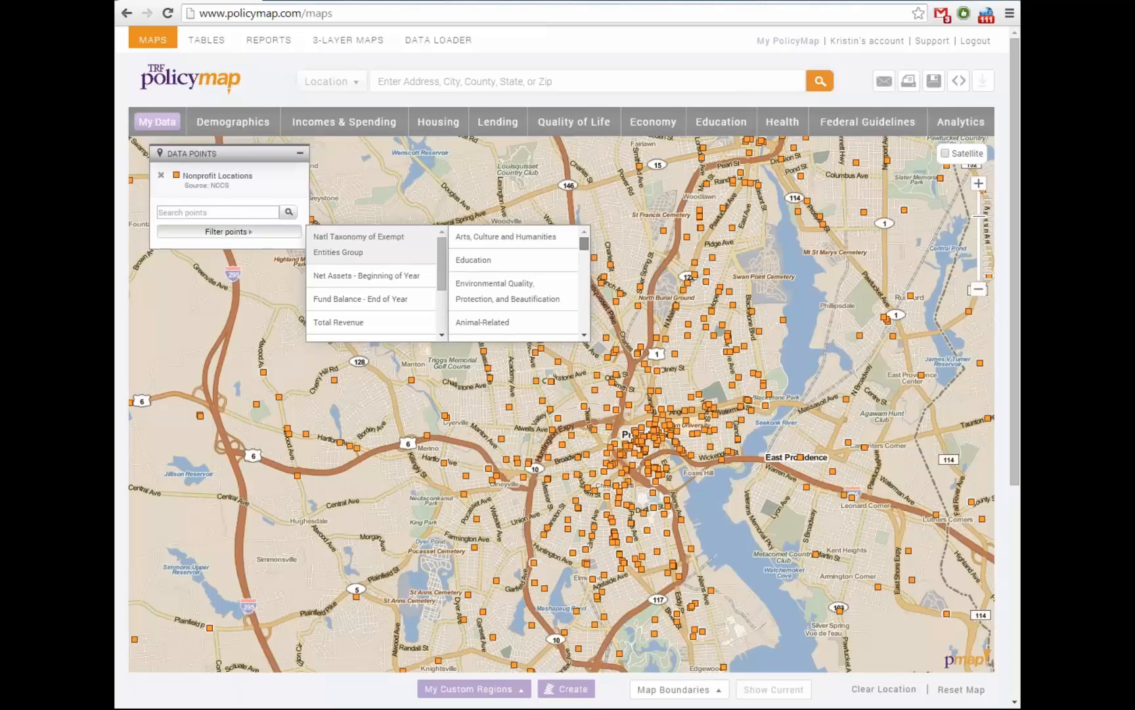
pyautogui.scroll(-1, 514, 282)
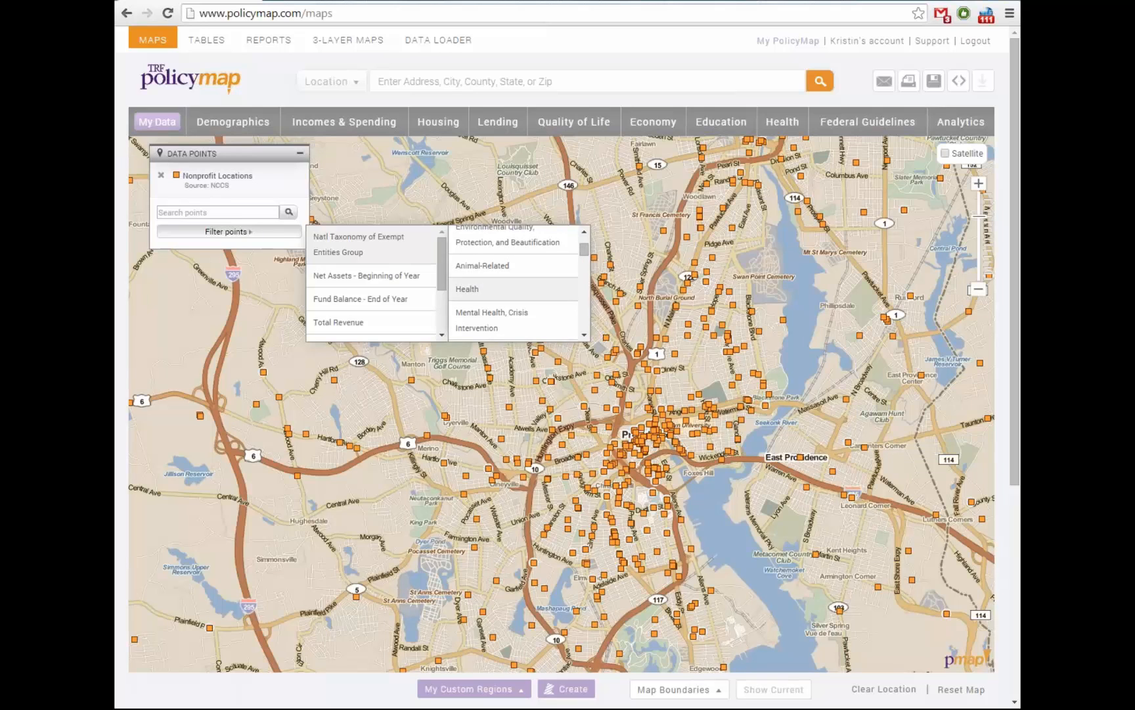
pyautogui.click(467, 288)
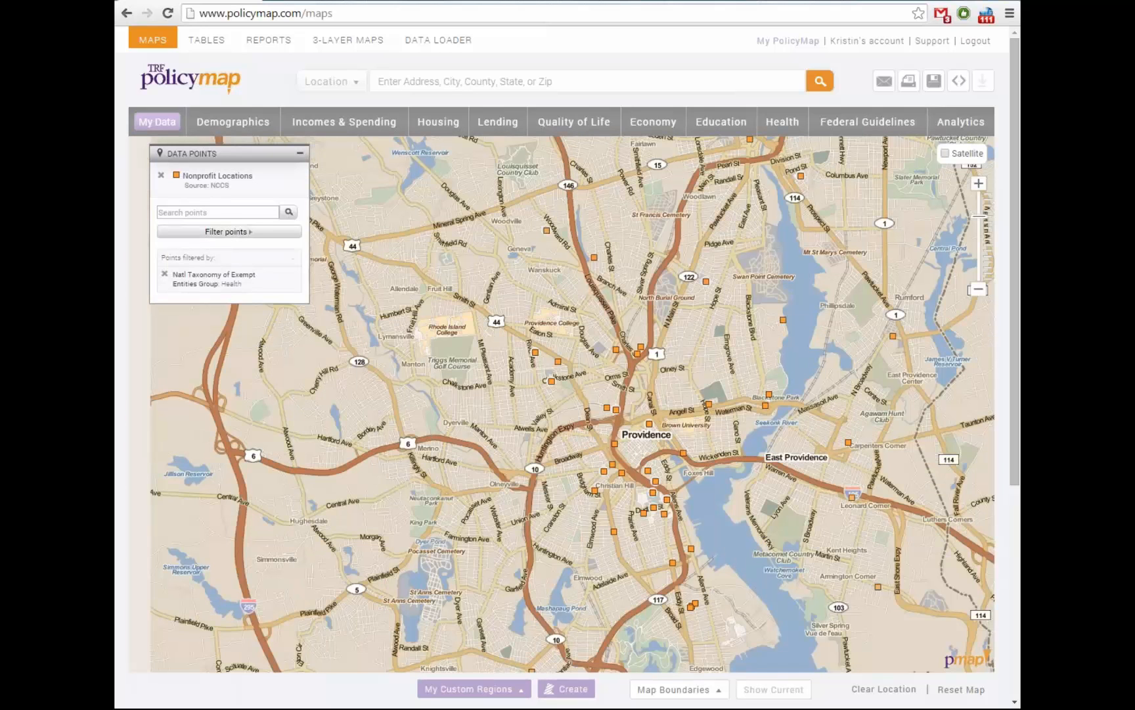
# Recentre on Providence and inspect one Health nonprofit location's details popup
pyautogui.moveTo(618, 408); pyautogui.dragTo(563, 389)
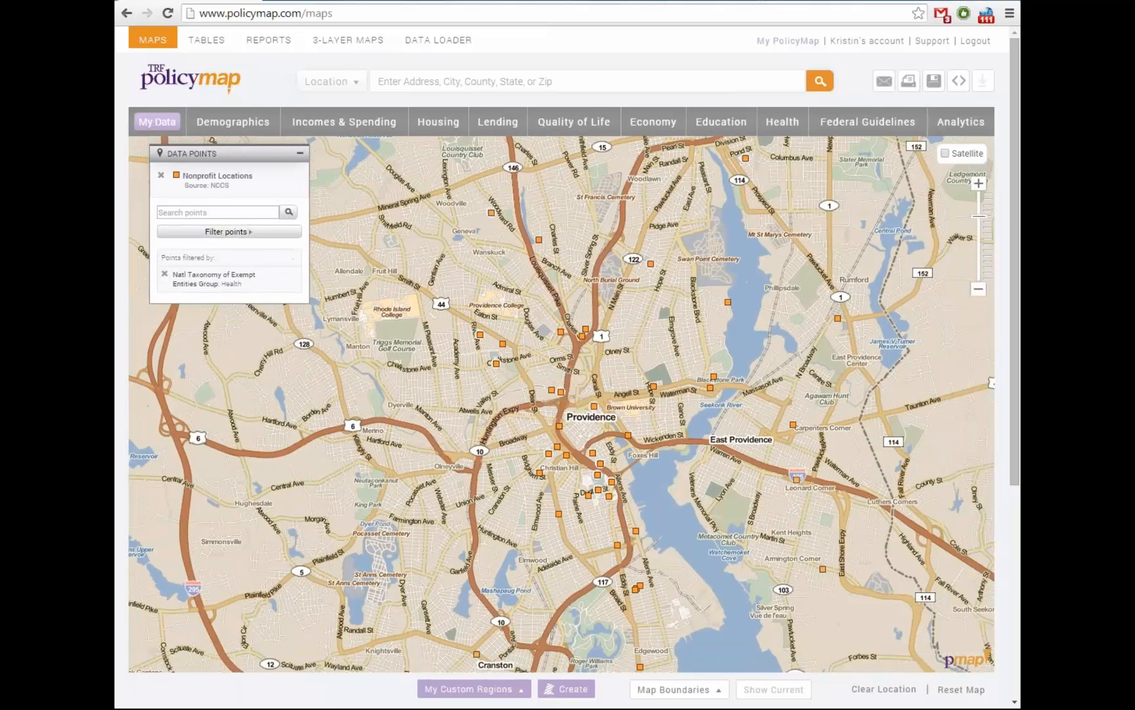
pyautogui.click(502, 344)
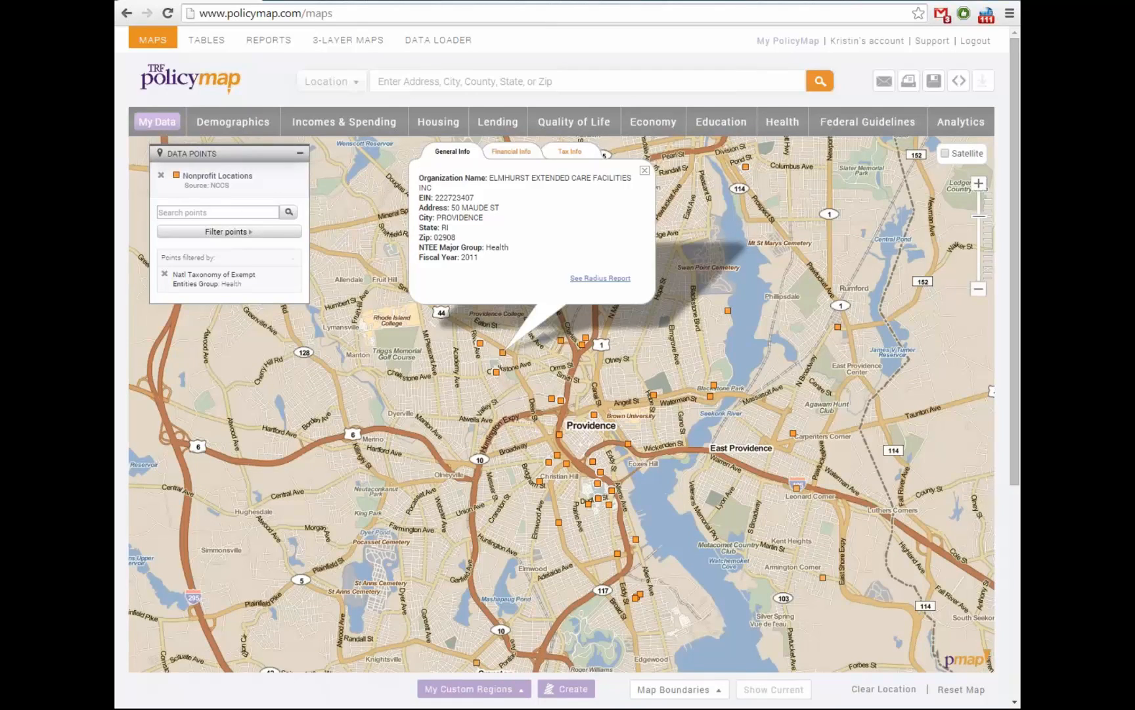
pyautogui.click(645, 171)
pyautogui.moveTo(645, 171); pyautogui.dragTo(637, 175)
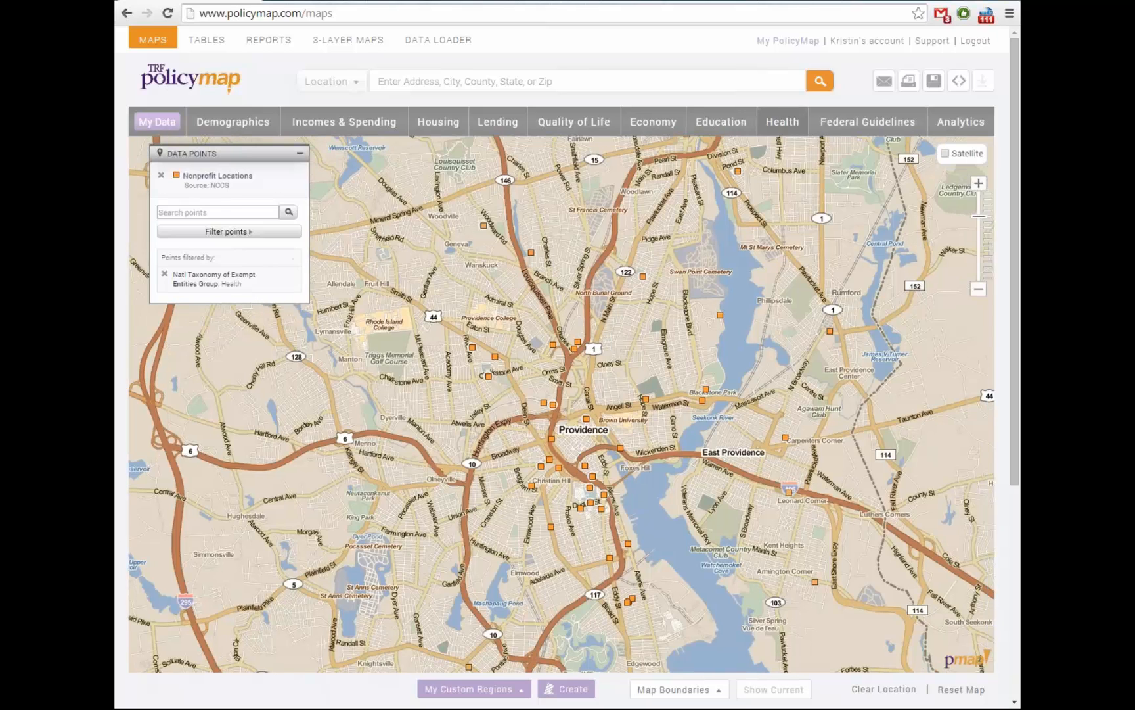
pyautogui.click(782, 121)
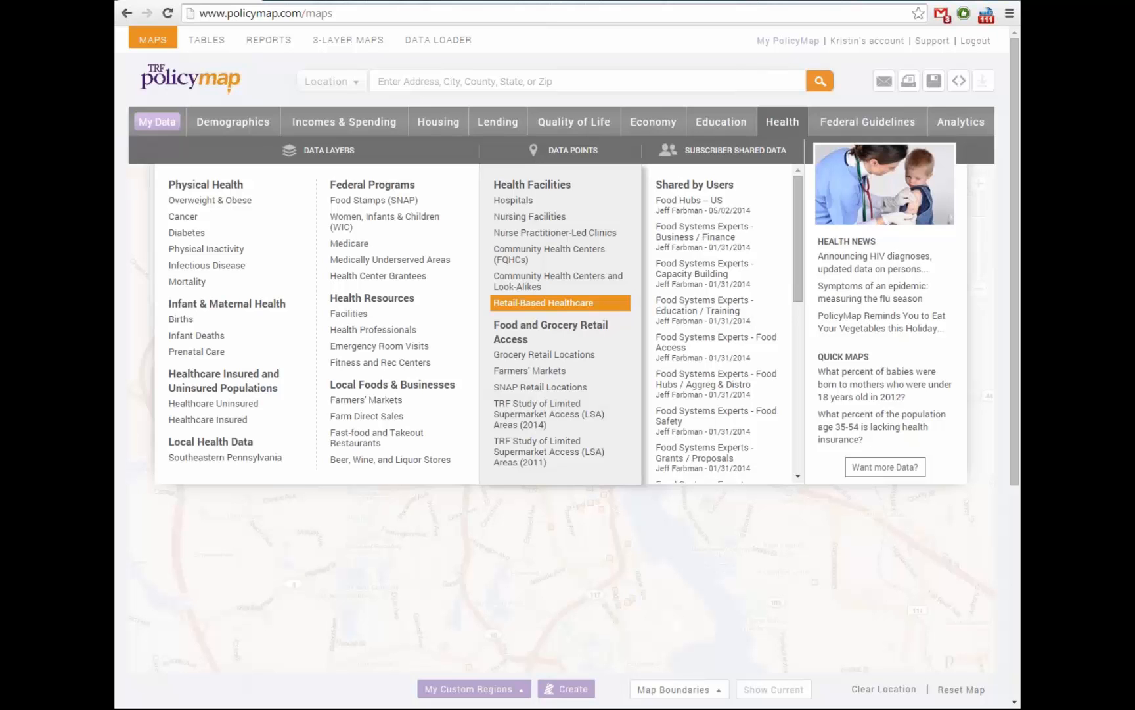
# Add Retail-Based Healthcare locations as points and recentre the map on the region
pyautogui.click(544, 302)
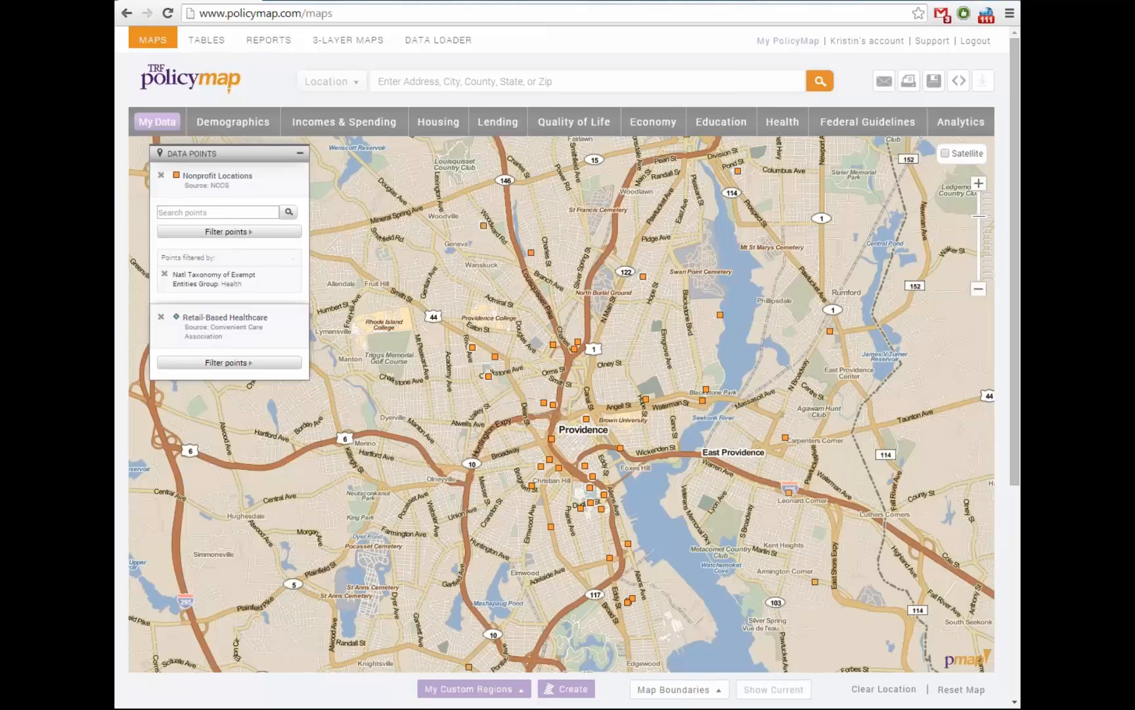
pyautogui.moveTo(557, 411); pyautogui.dragTo(527, 408)
pyautogui.scroll(1, 527, 408)
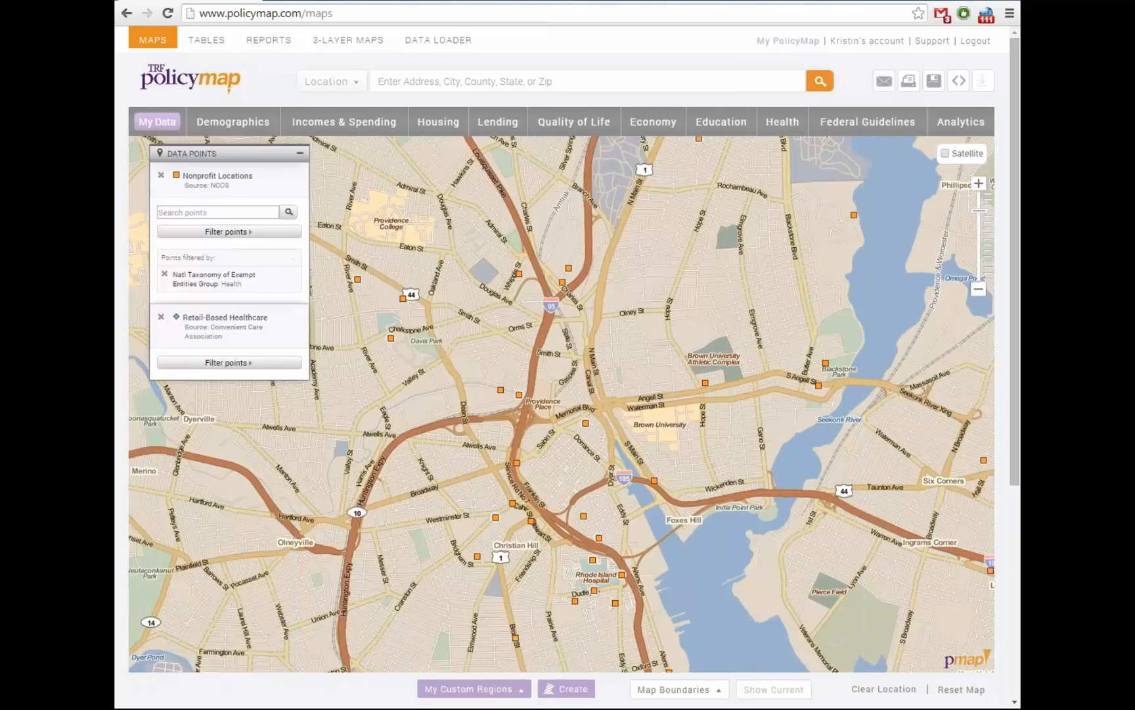
pyautogui.scroll(-2, 597, 410)
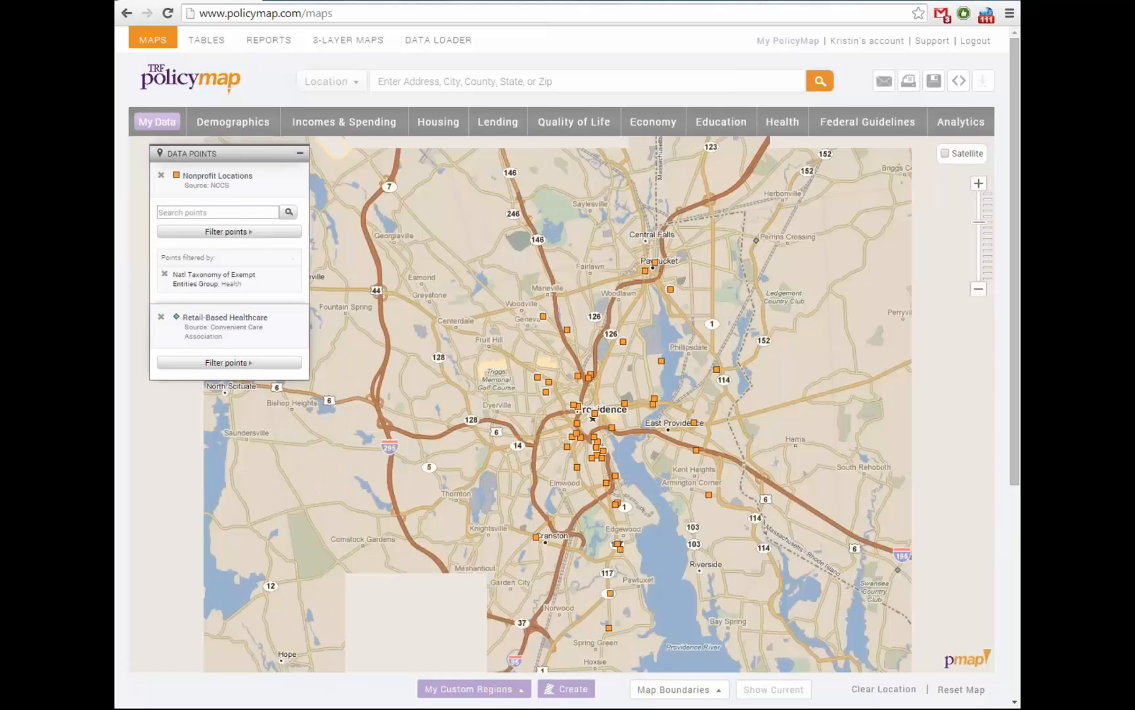
pyautogui.moveTo(597, 410); pyautogui.dragTo(568, 435)
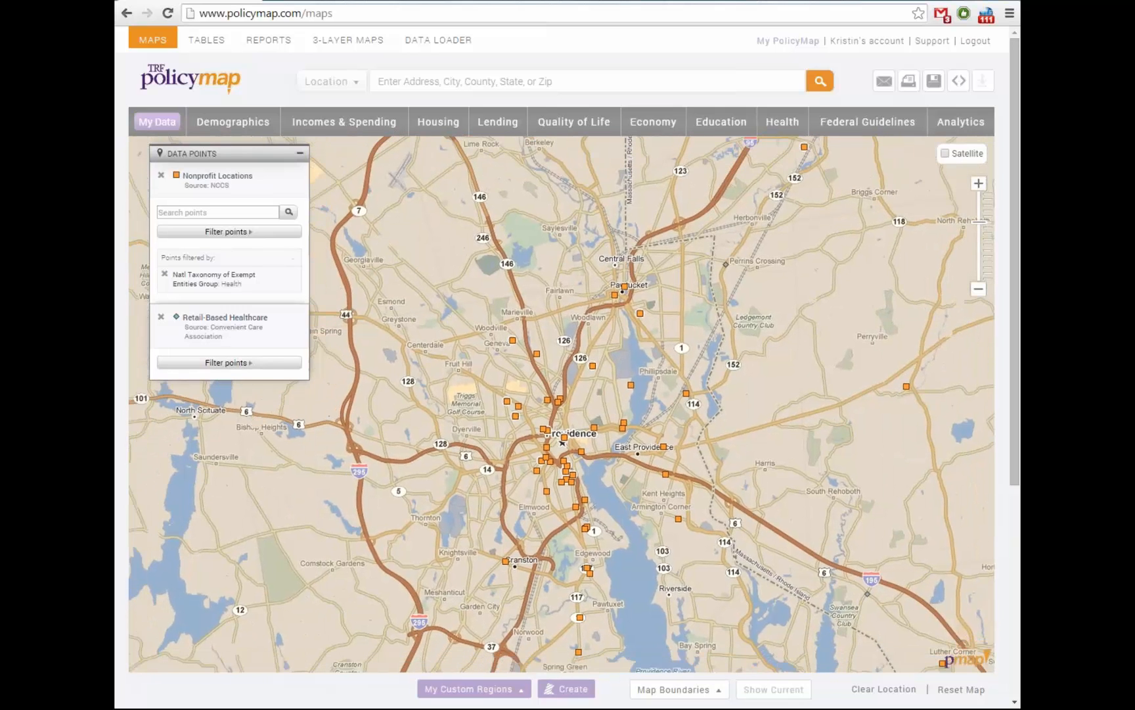
# Add SNAP Retail Locations points and reveal the area west of Providence
pyautogui.click(782, 122)
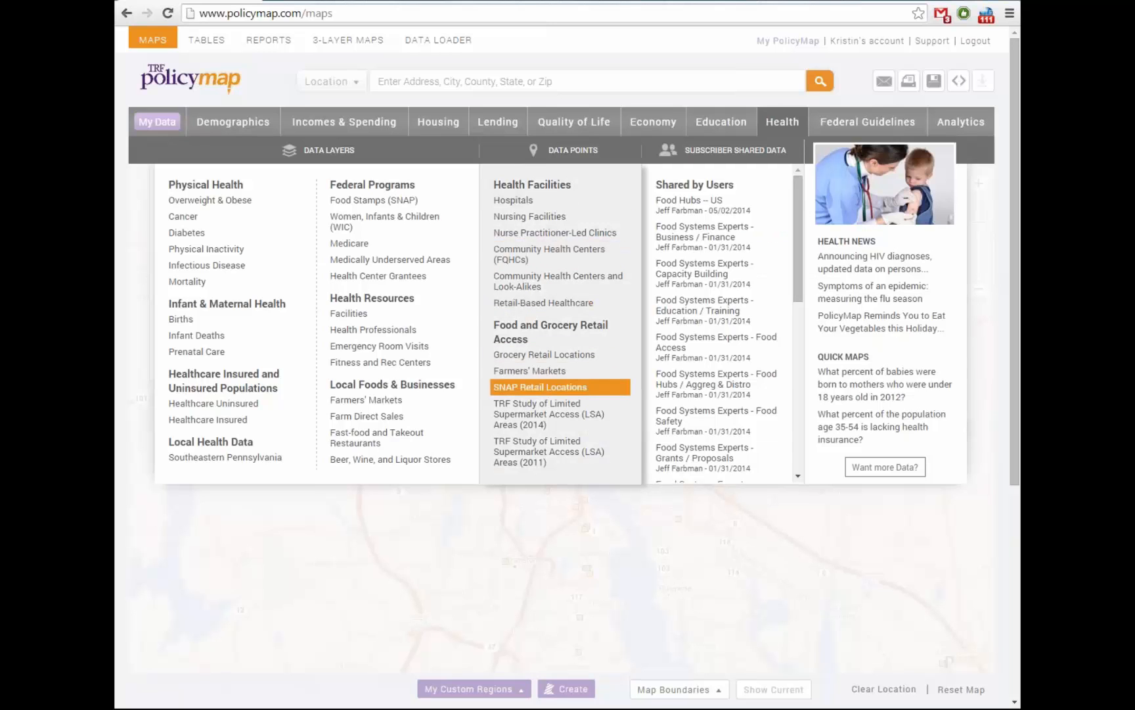
pyautogui.click(540, 386)
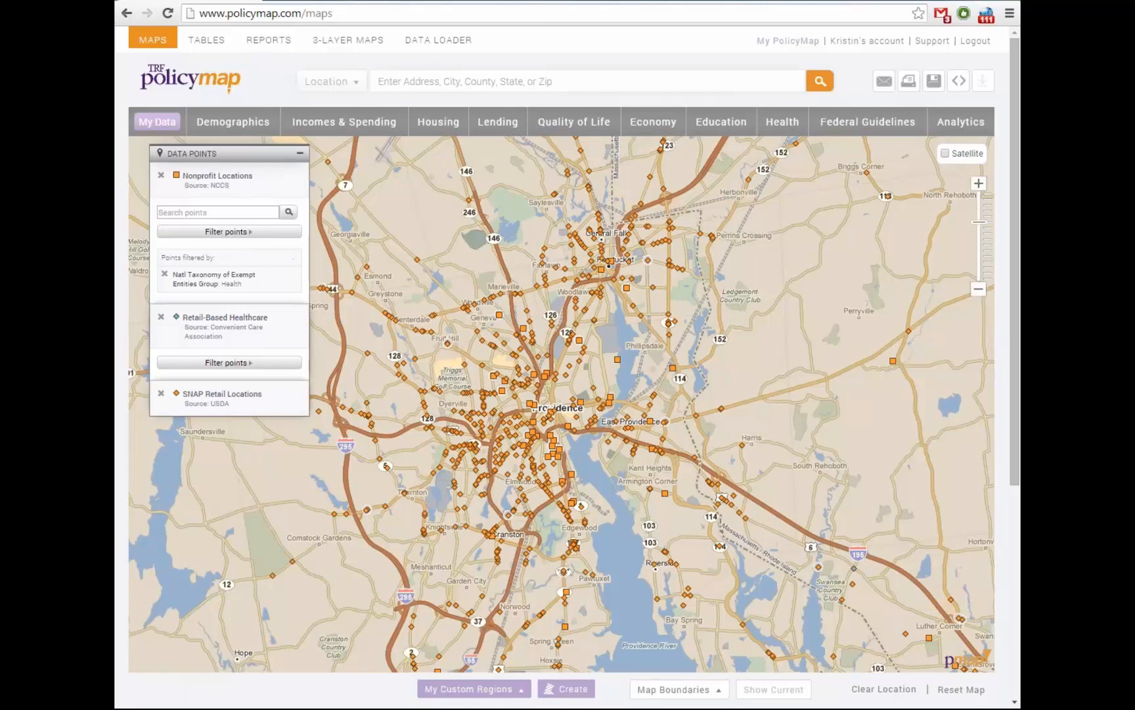
pyautogui.moveTo(562, 404); pyautogui.dragTo(635, 403)
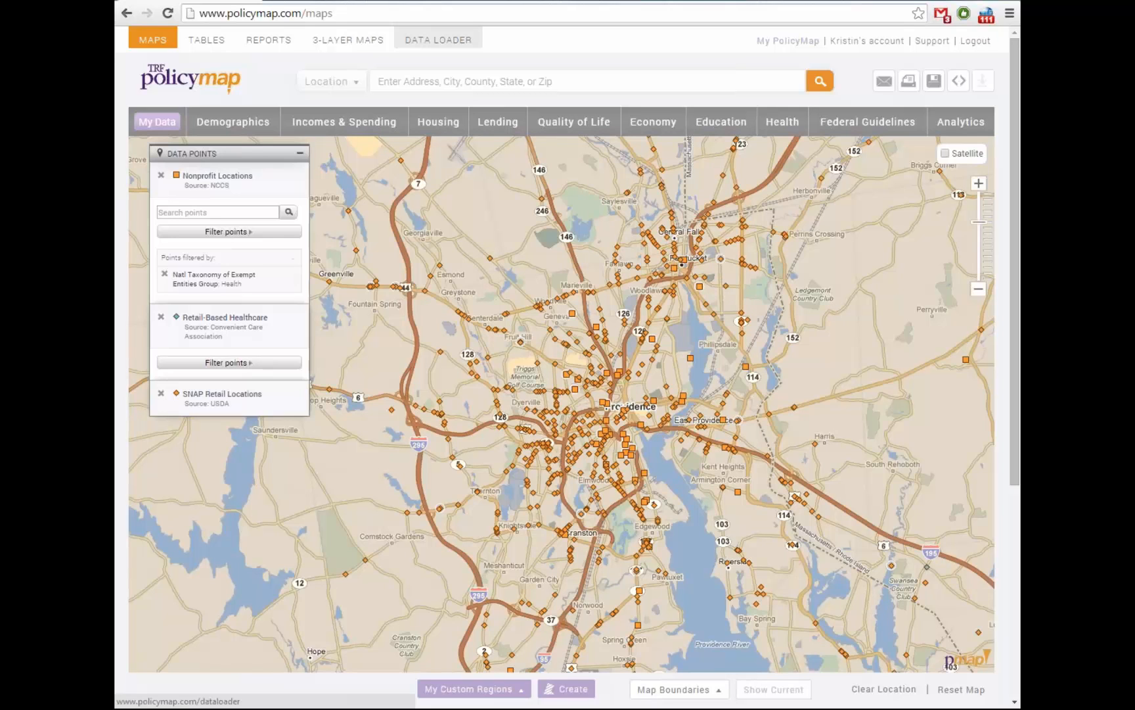
pyautogui.click(439, 40)
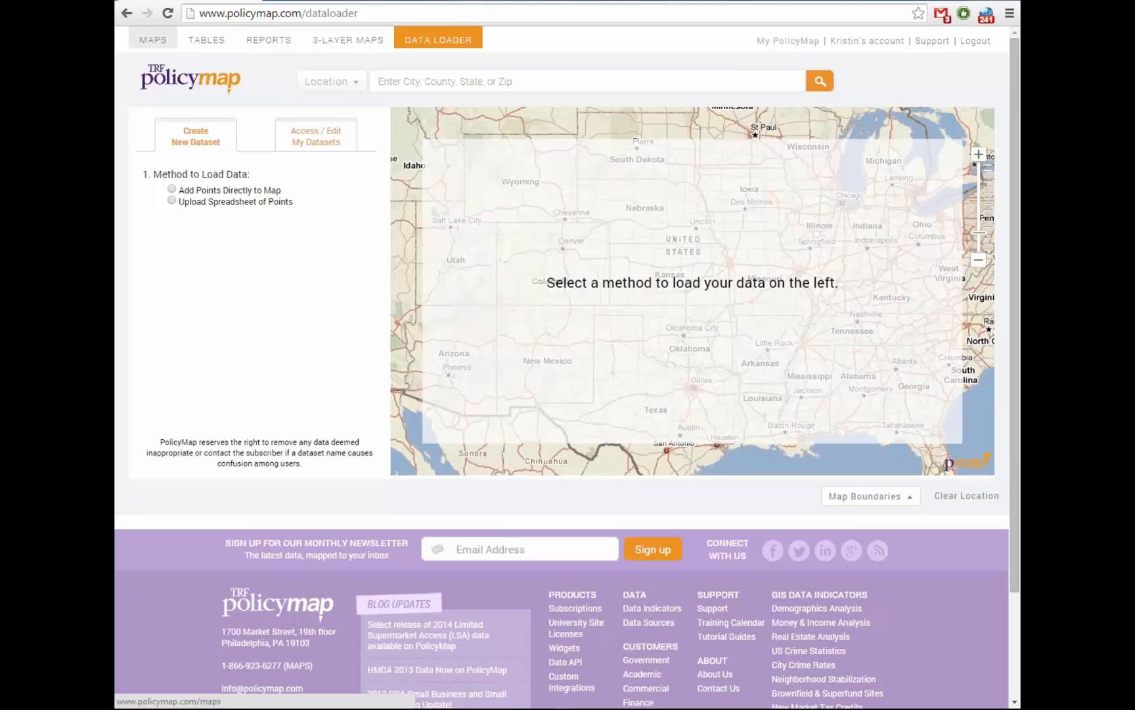
pyautogui.click(152, 39)
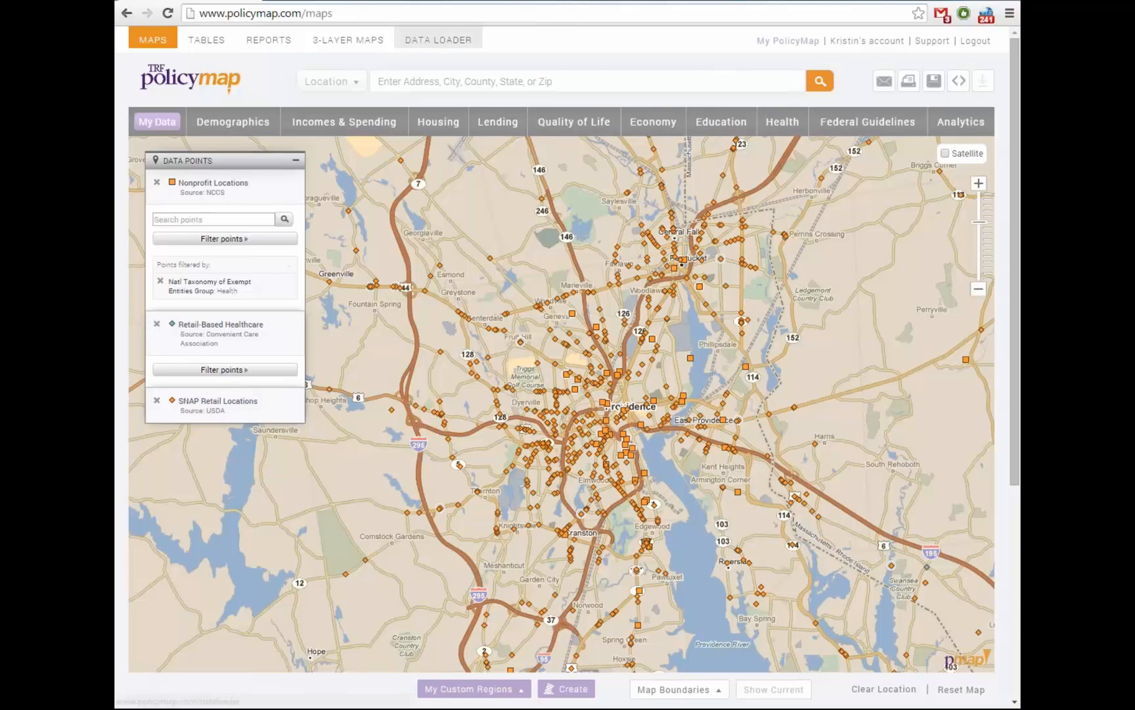
# Go from the Data Loader page to the 3-Layer Maps builder
pyautogui.click(438, 40)
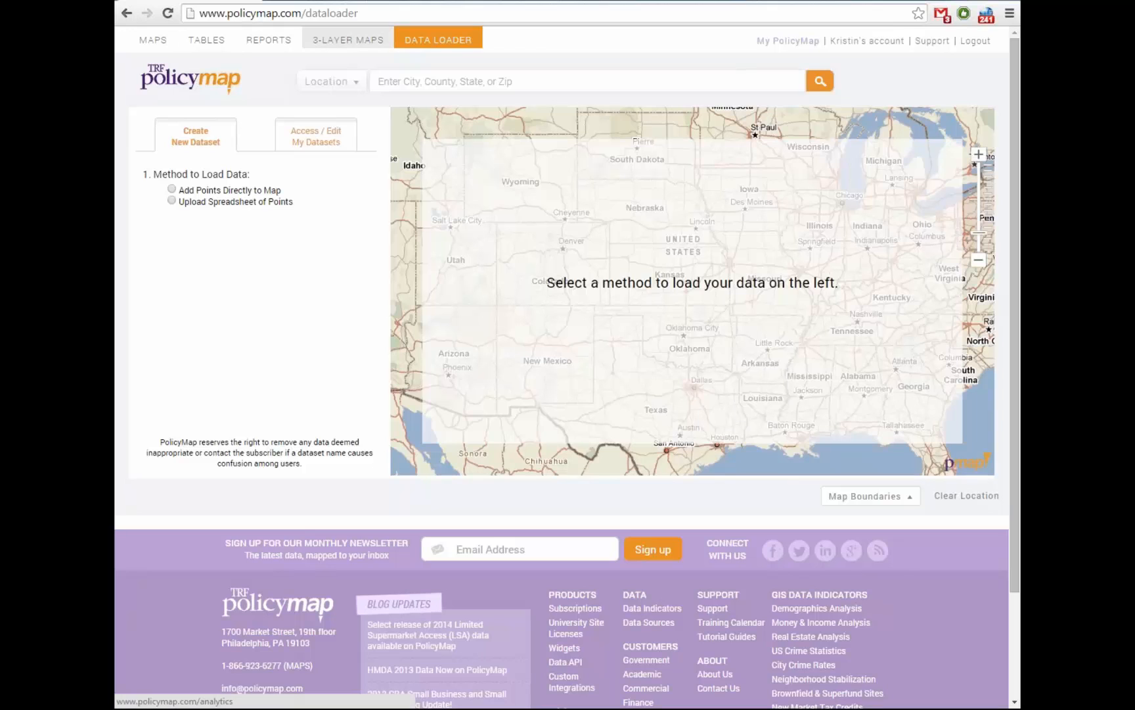
pyautogui.click(349, 39)
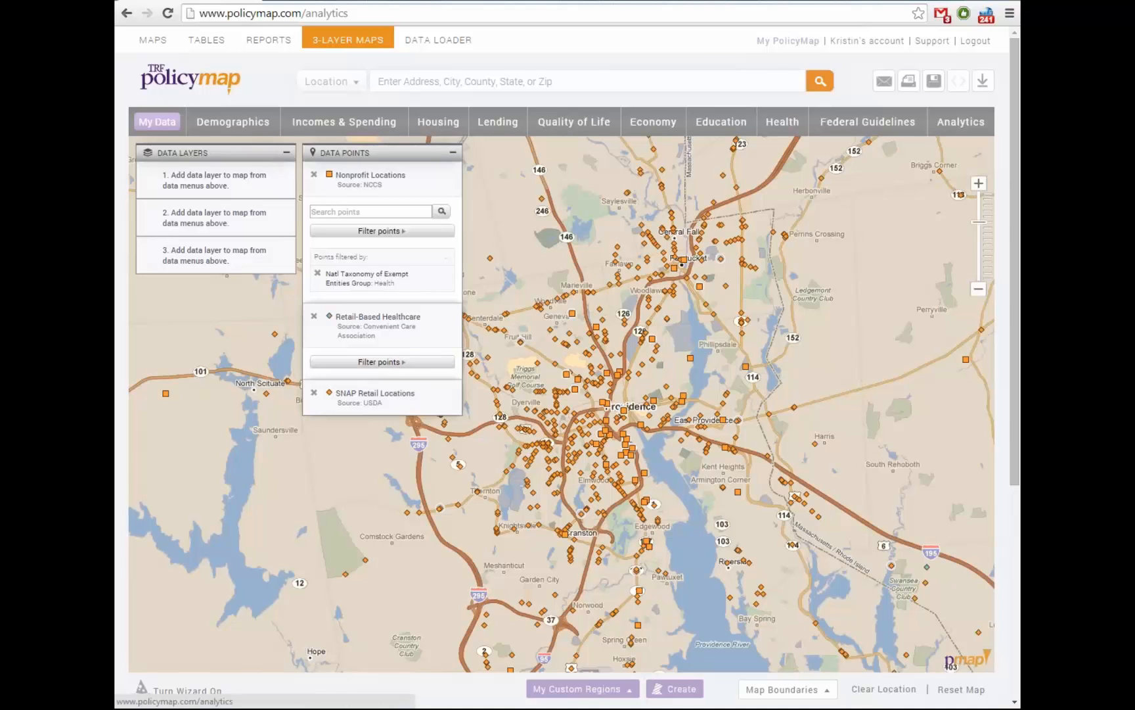
# Remove the Retail-Based Healthcare, Nonprofit Locations and SNAP Retail Locations point layers
pyautogui.click(314, 316)
pyautogui.click(314, 175)
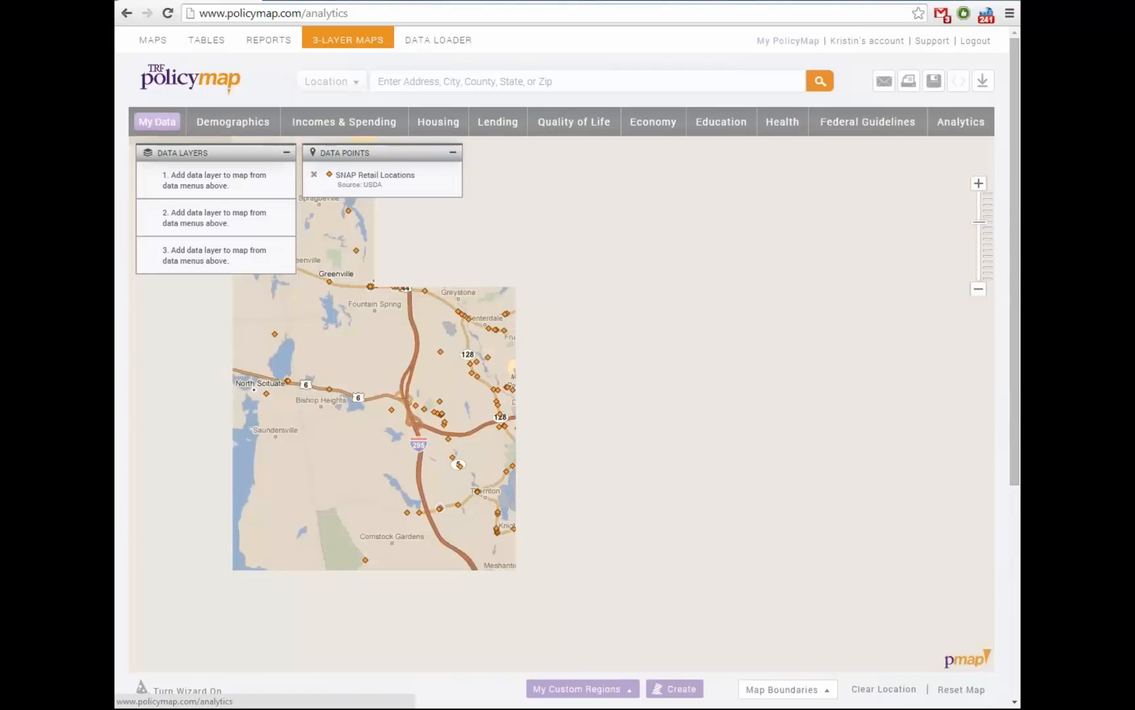
pyautogui.moveTo(368, 152); pyautogui.dragTo(225, 315)
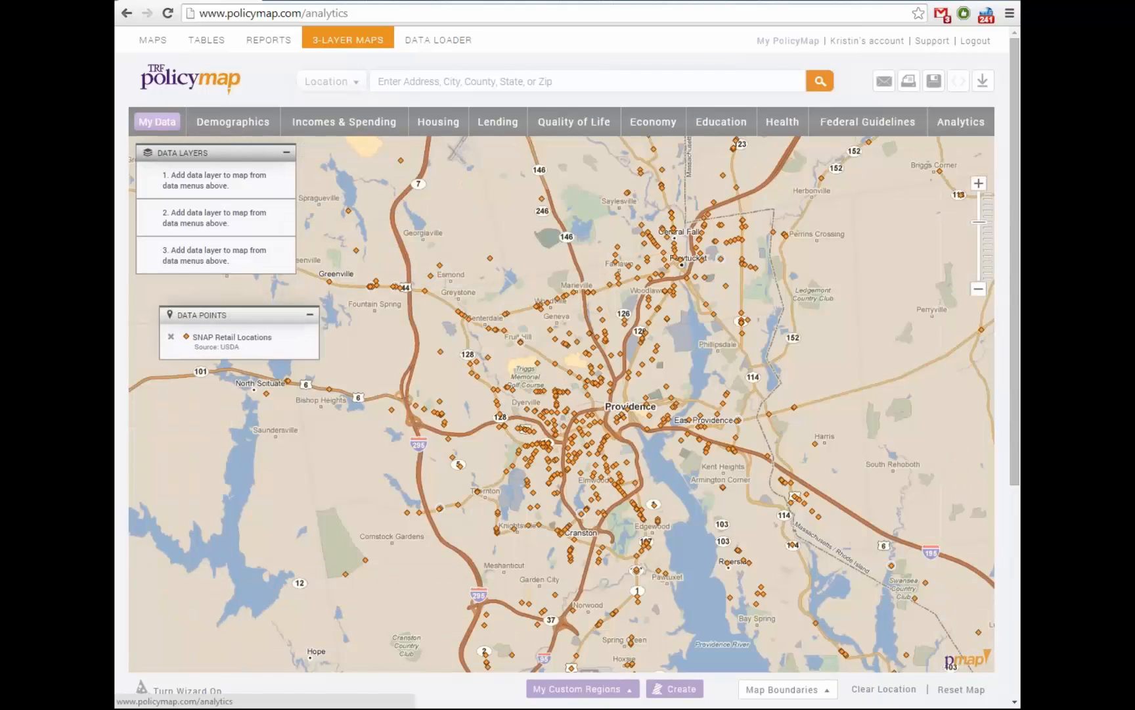
pyautogui.click(171, 336)
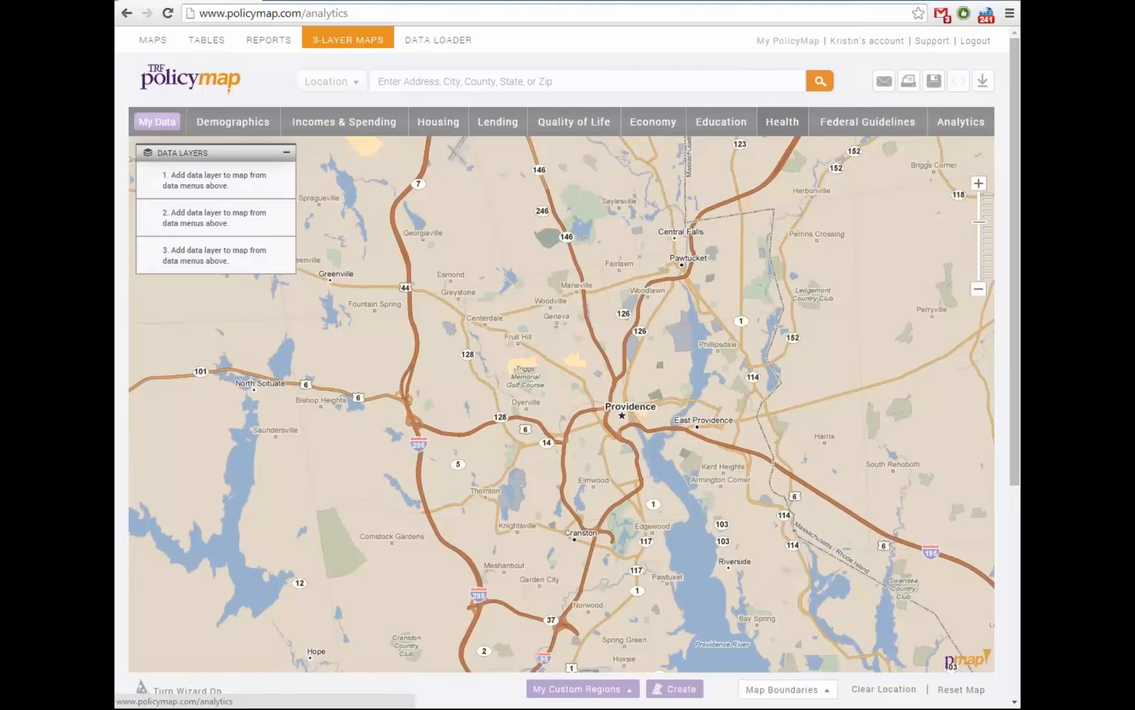
# Add Medically Underserved Areas from the Health data as the first layer
pyautogui.click(782, 122)
pyautogui.click(391, 259)
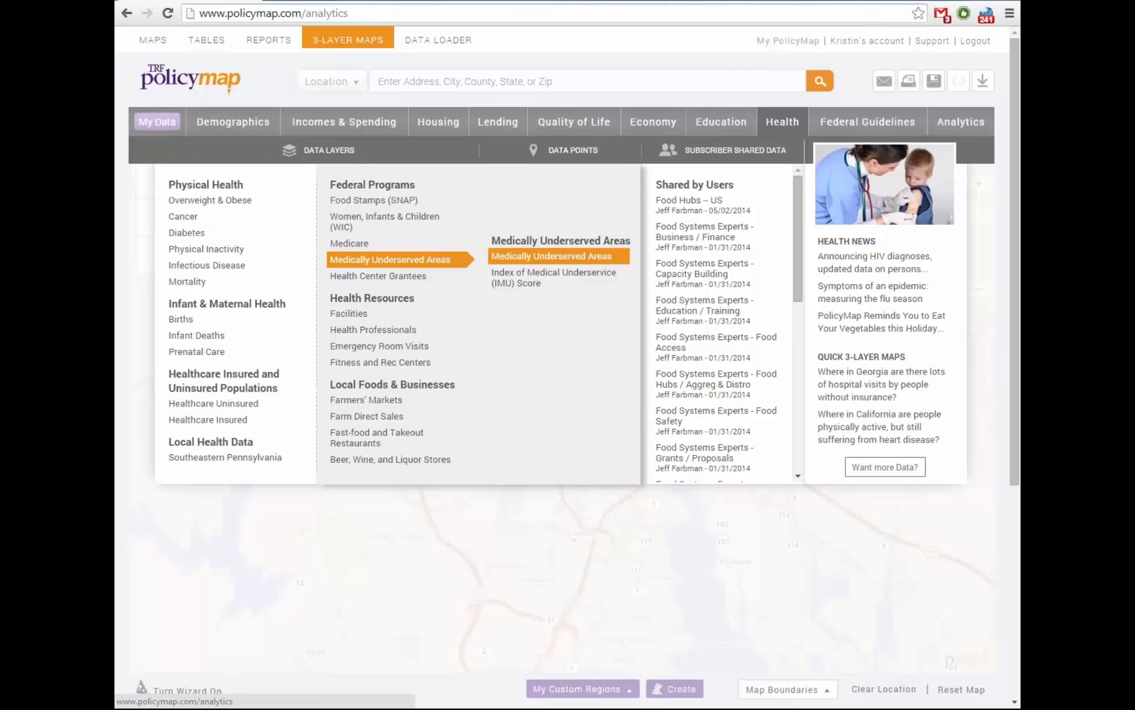
pyautogui.click(551, 256)
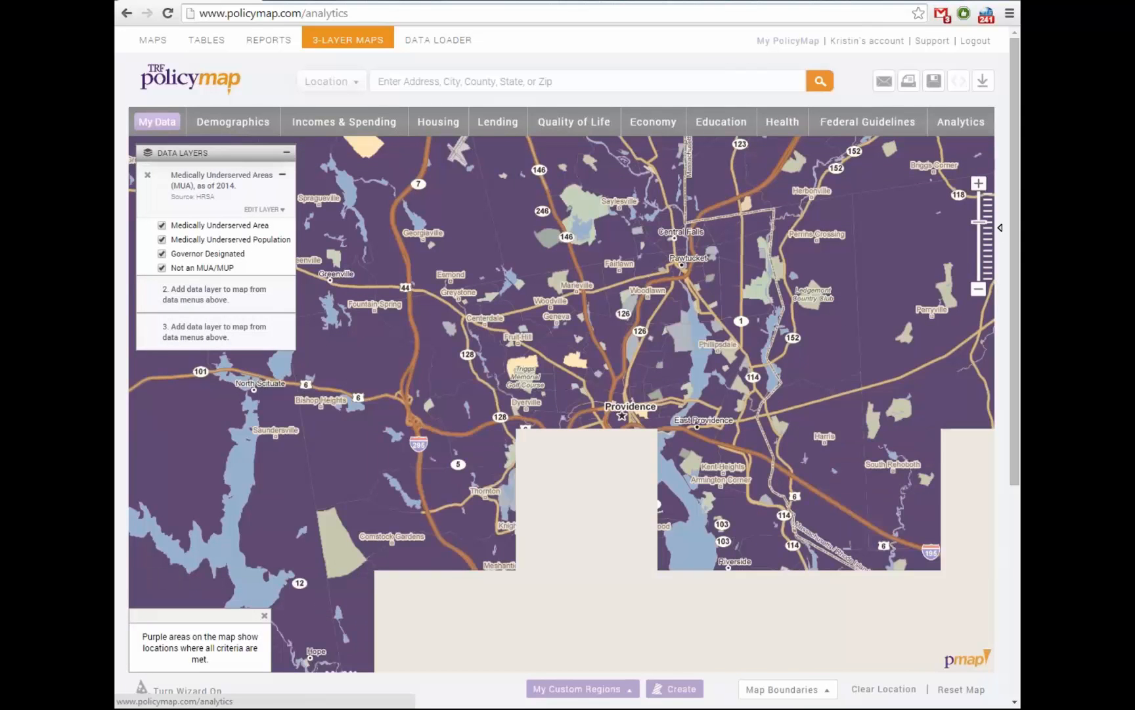
# Exclude the 'Not an MUA/MUP' category and recentre the map on Providence
pyautogui.click(162, 267)
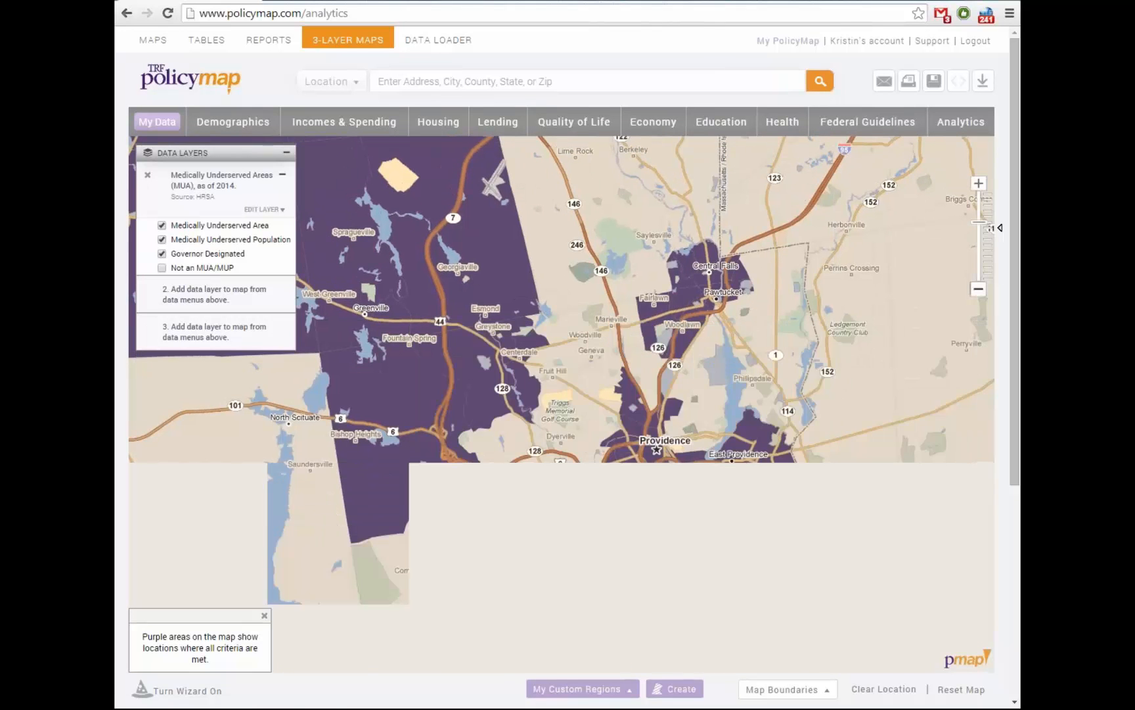
pyautogui.click(1000, 228)
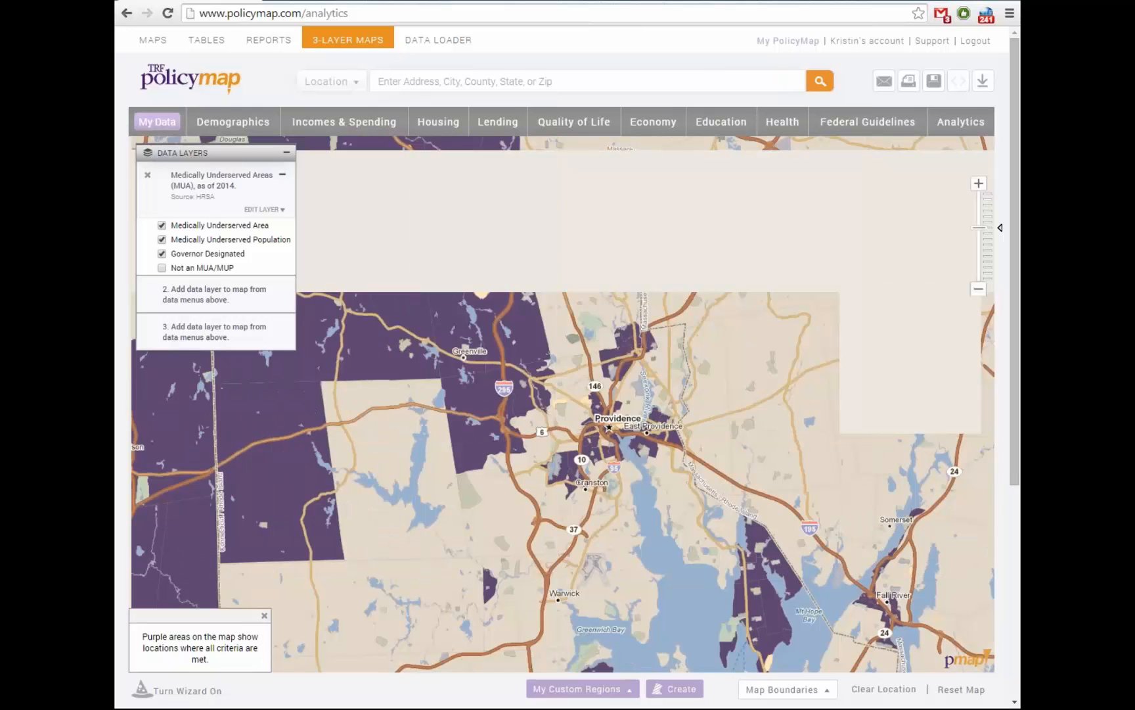
pyautogui.click(979, 183)
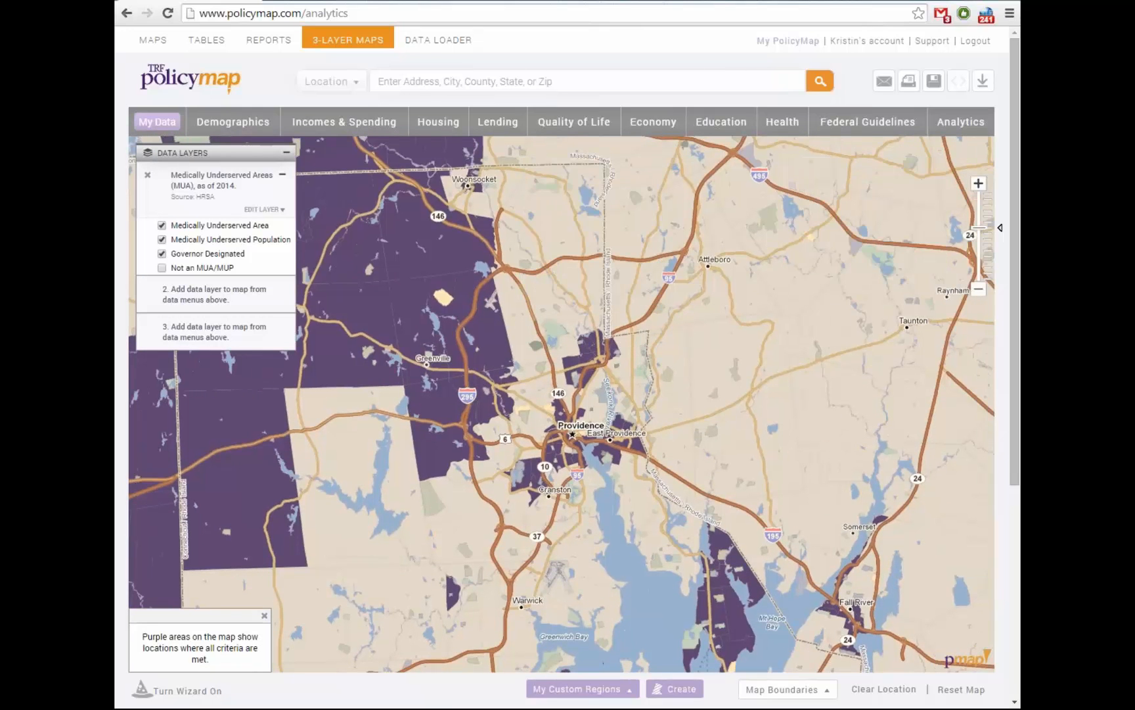
pyautogui.moveTo(657, 408); pyautogui.dragTo(640, 371)
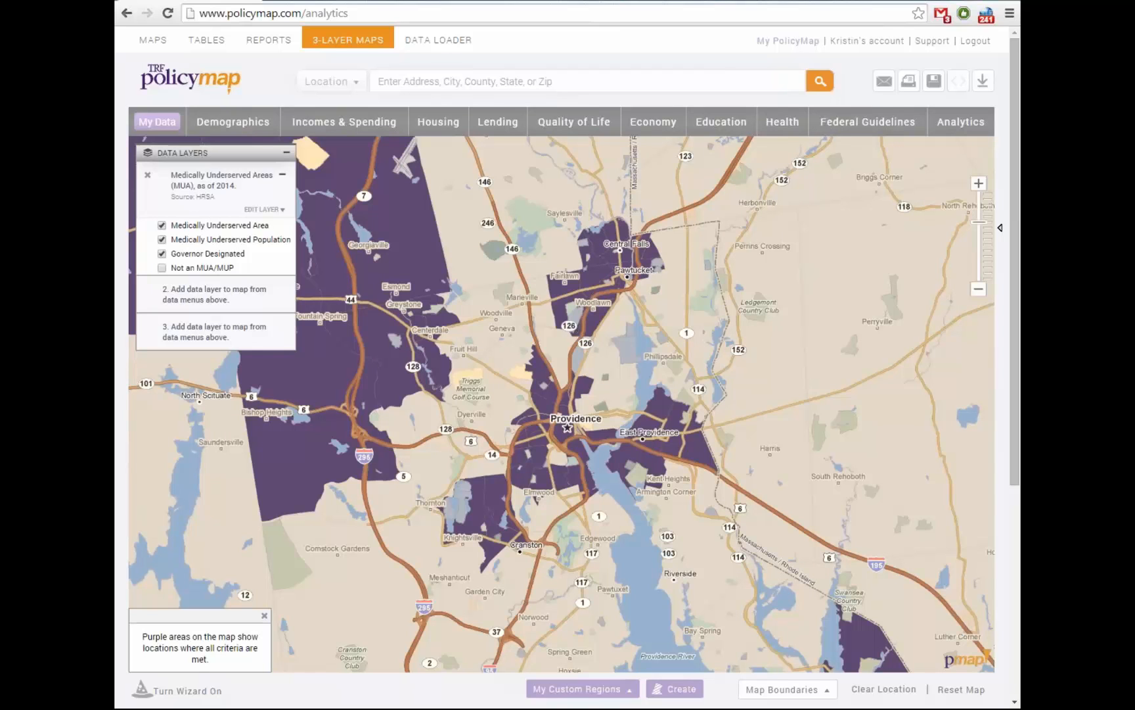
# Add the Demographics Spanish Speaking layer with a 15% minimum, then zoom in
pyautogui.click(233, 122)
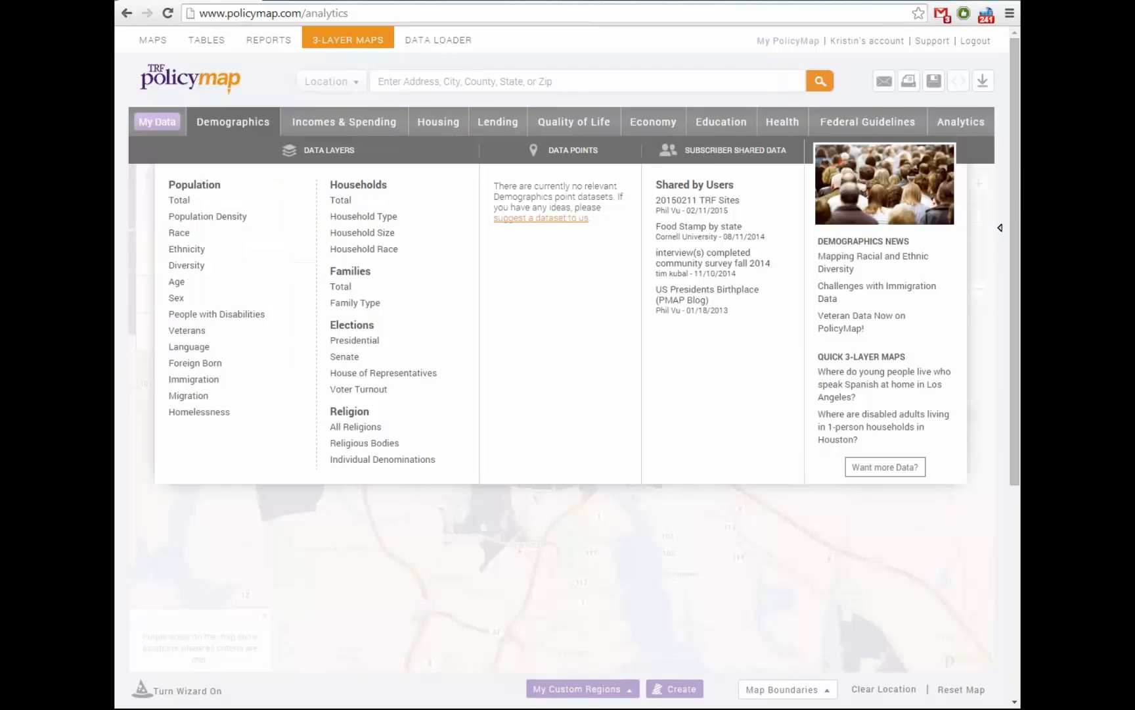
pyautogui.moveTo(189, 347)
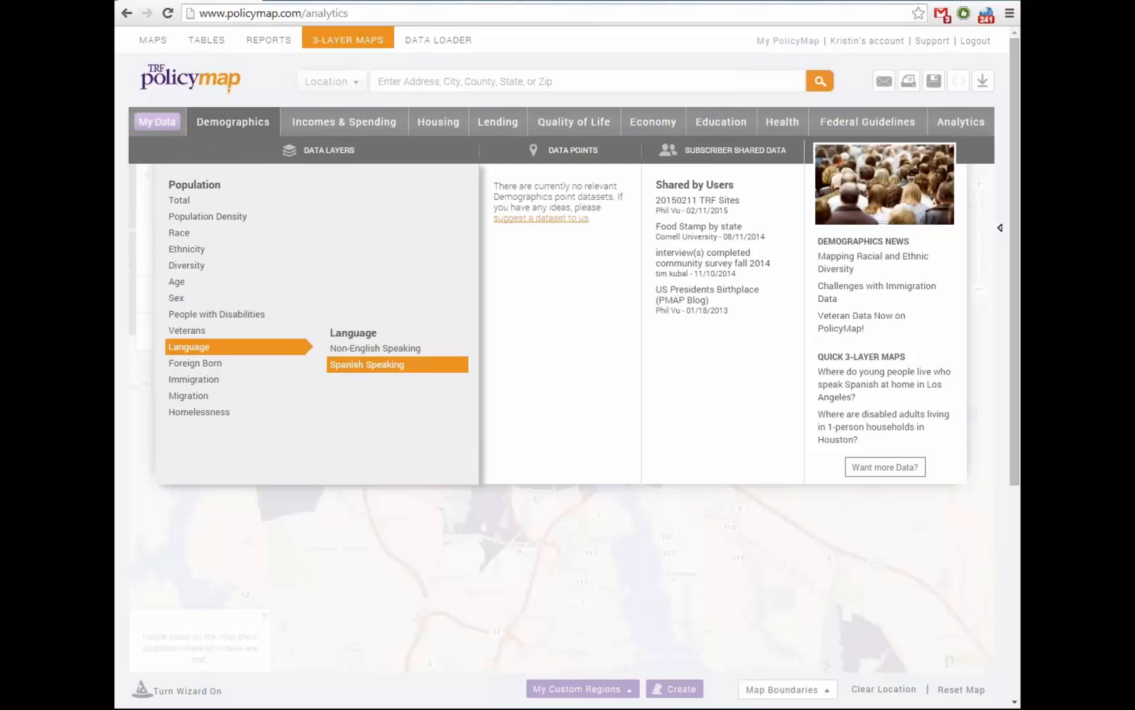
pyautogui.click(367, 364)
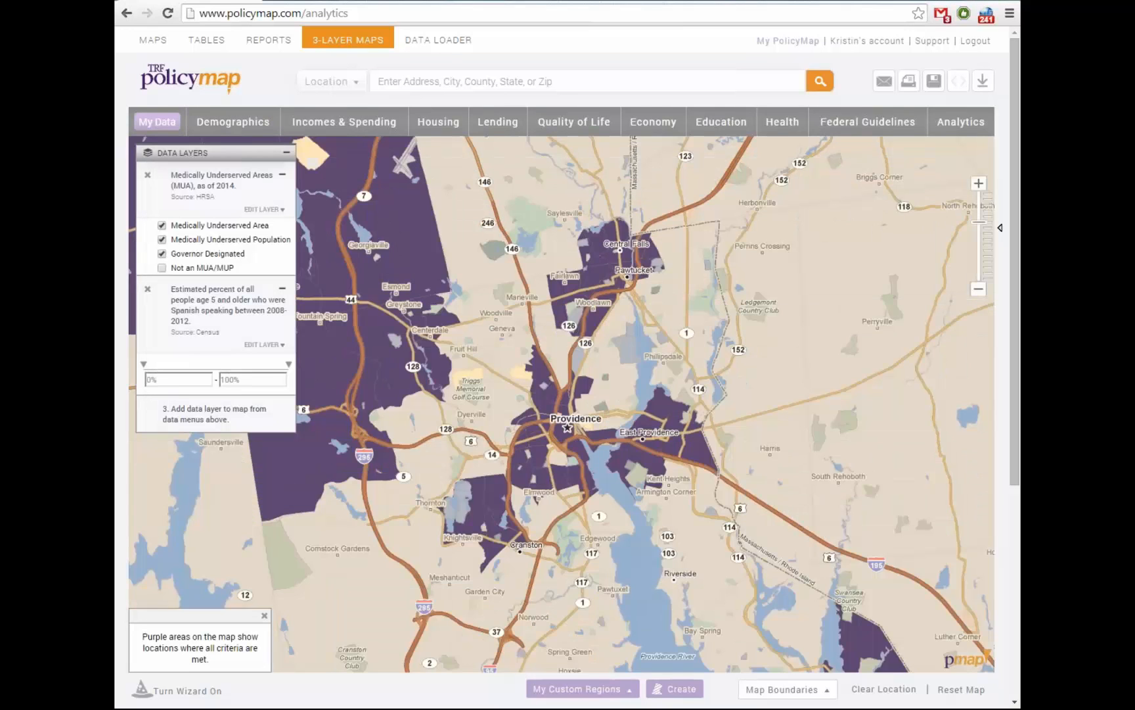
pyautogui.click(150, 379)
pyautogui.write('15')
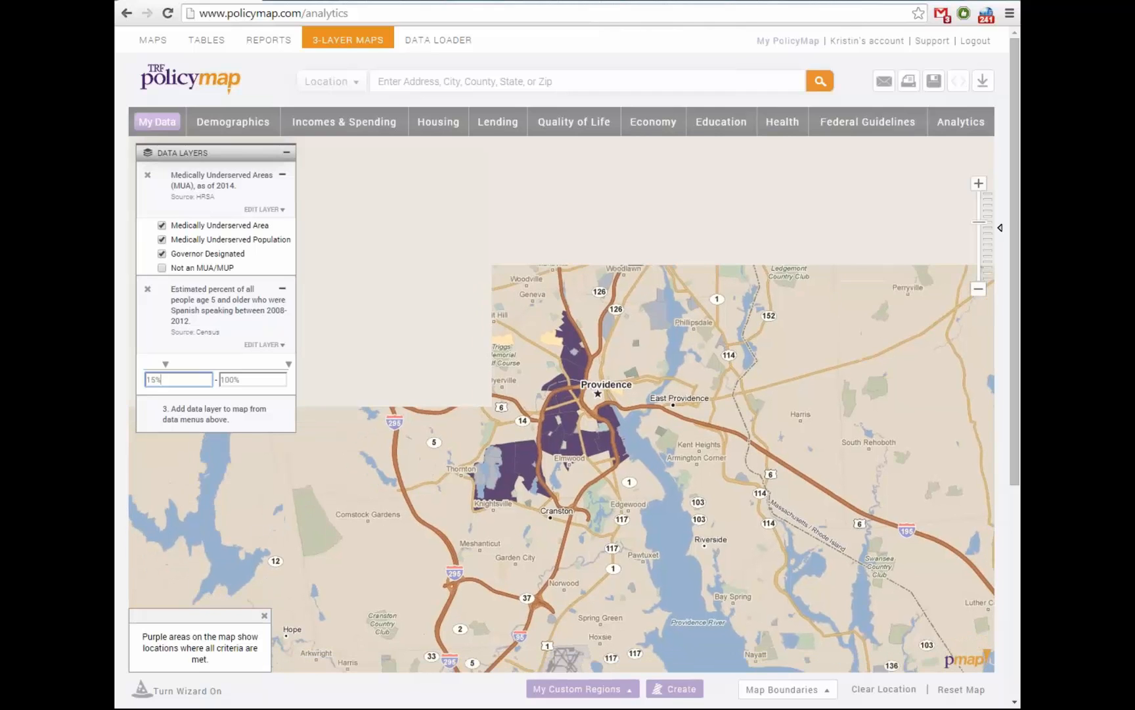
pyautogui.scroll(1, 578, 407)
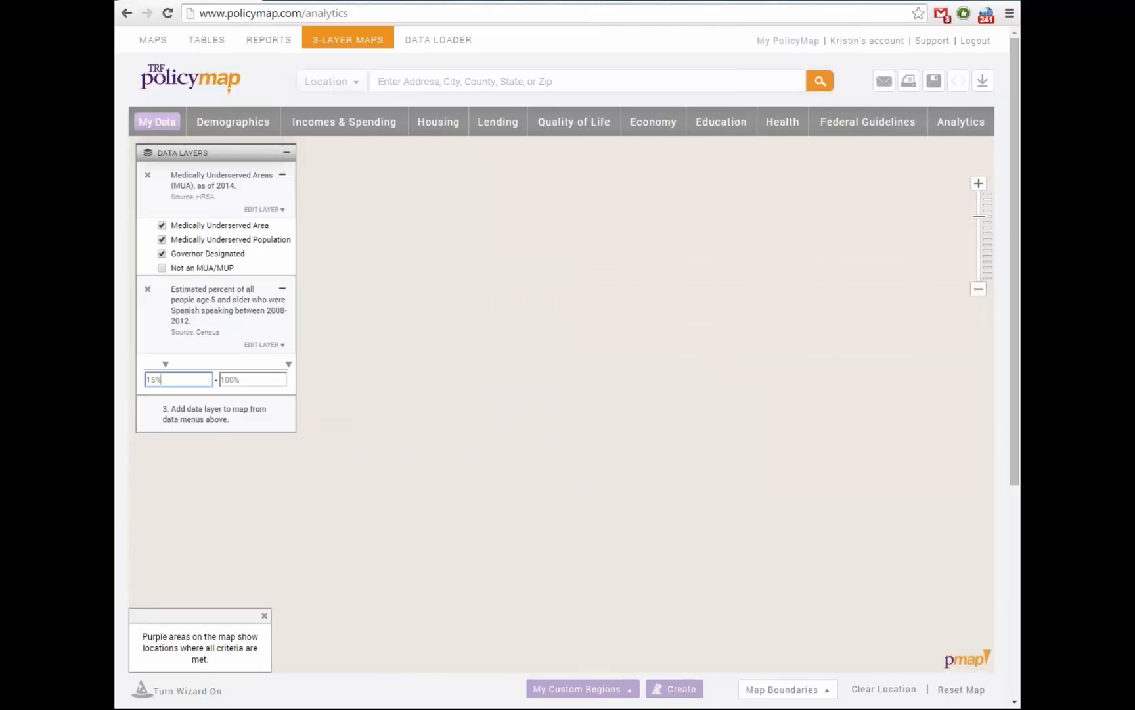
pyautogui.scroll(1, 578, 407)
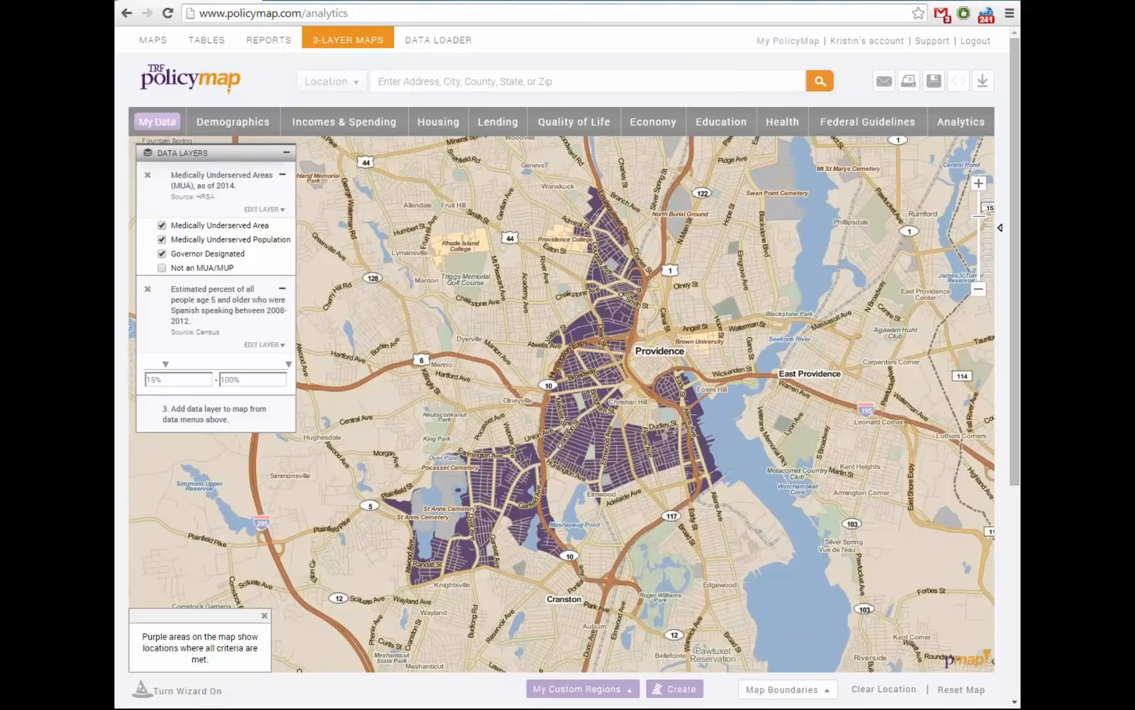
# Add the Food Stamps All Recipients layer, raising its minimum from 0.2% to 15%
pyautogui.click(782, 121)
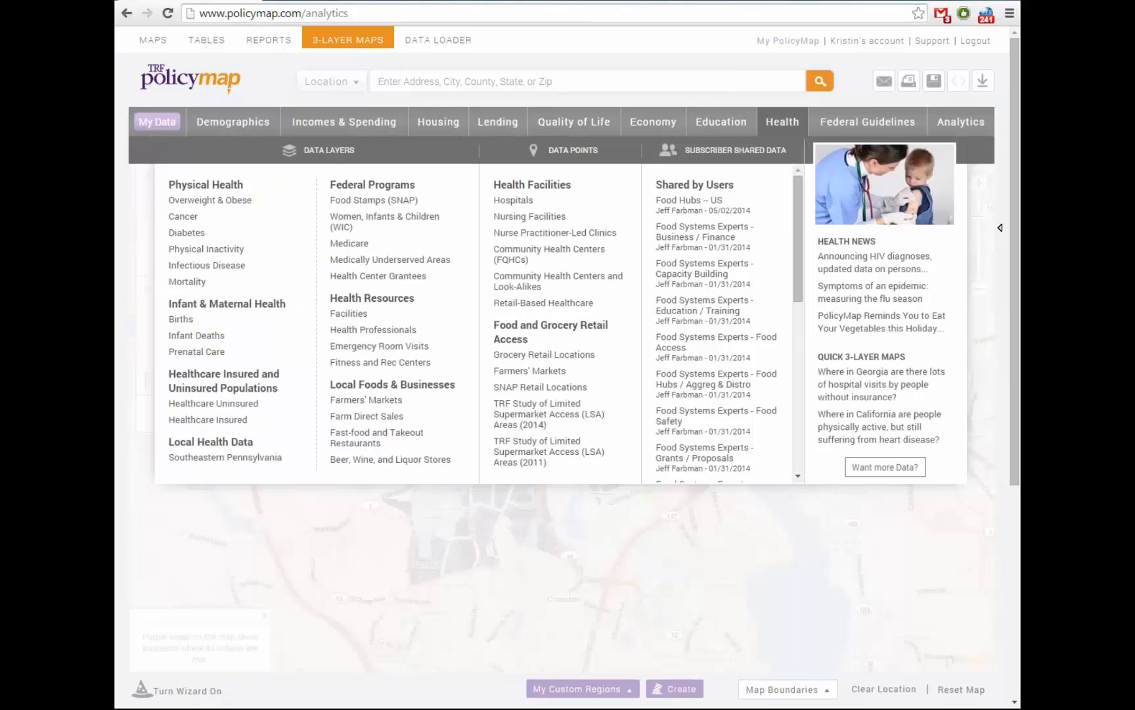
pyautogui.moveTo(374, 200)
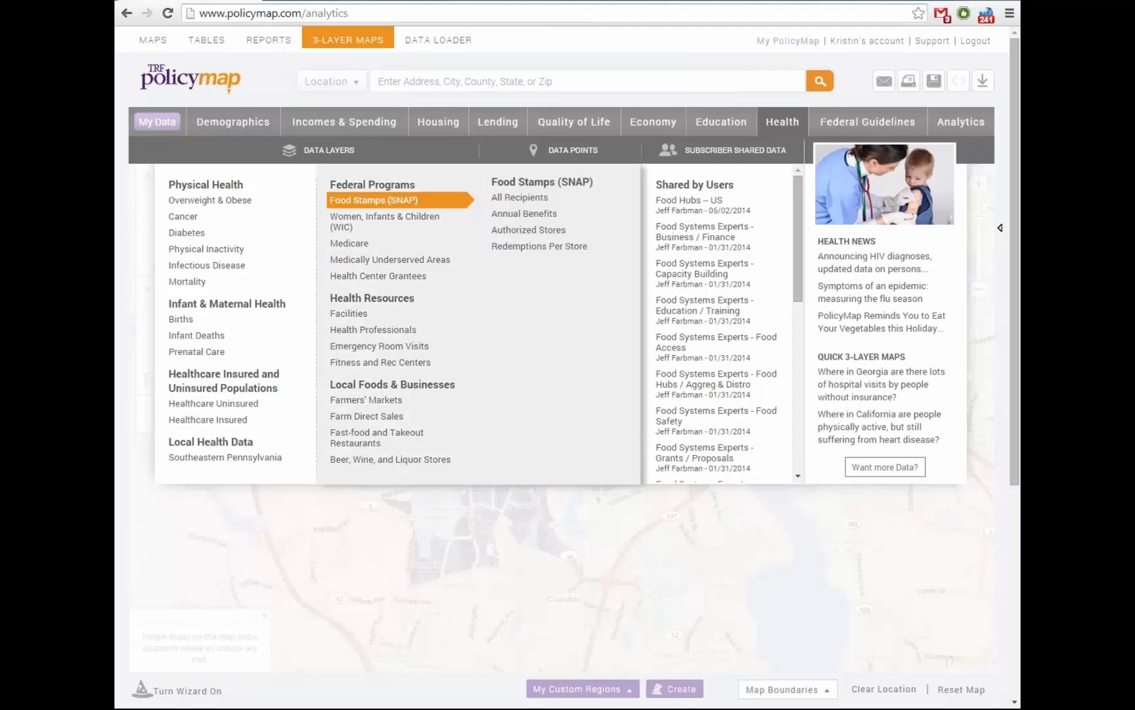
pyautogui.click(519, 197)
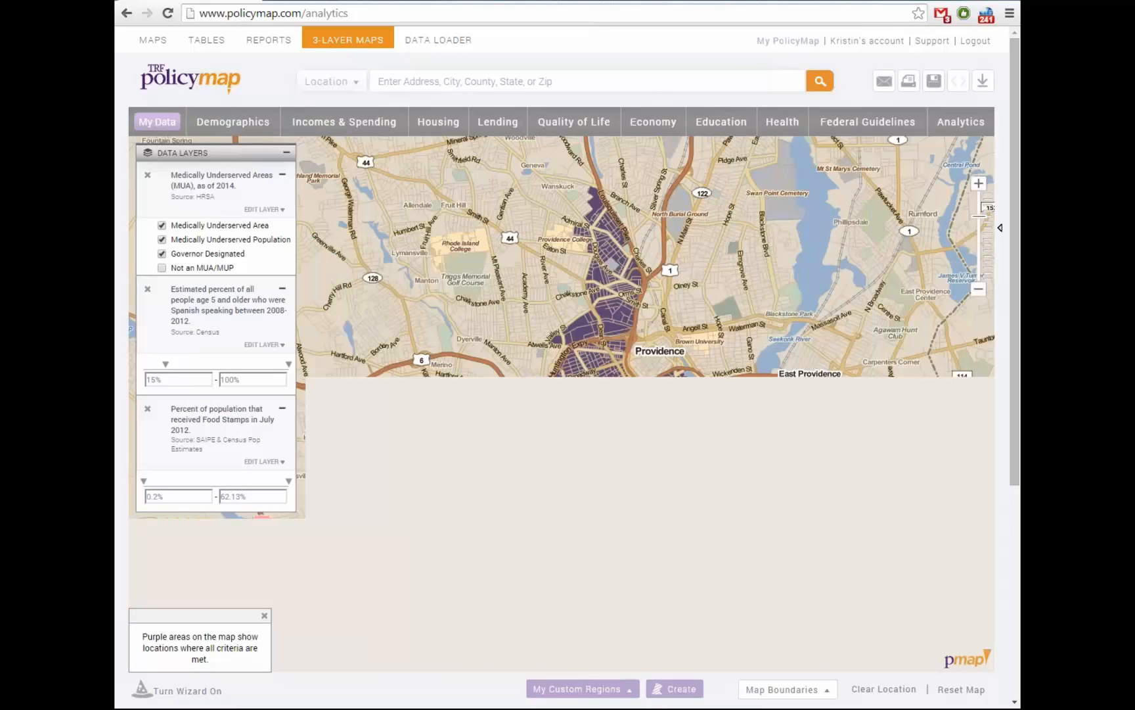
pyautogui.click(164, 497)
pyautogui.press('BackSpace')
pyautogui.press('BackSpace')
pyautogui.press('BackSpace')
pyautogui.press('BackSpace')
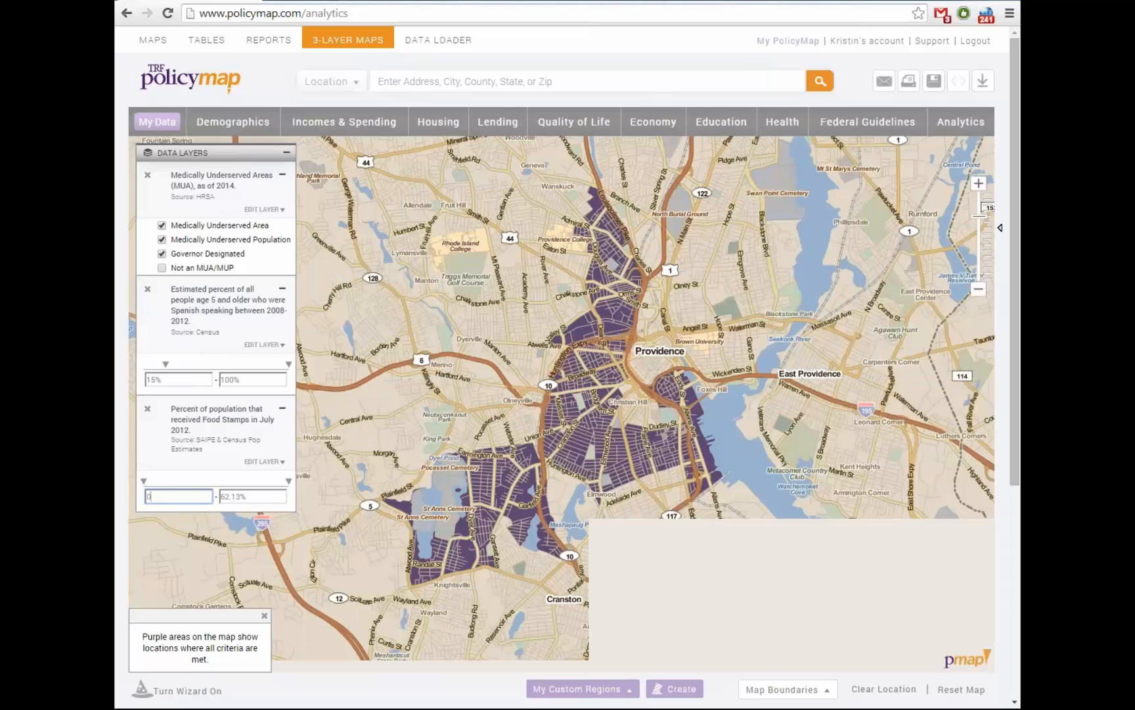
pyautogui.write('15')
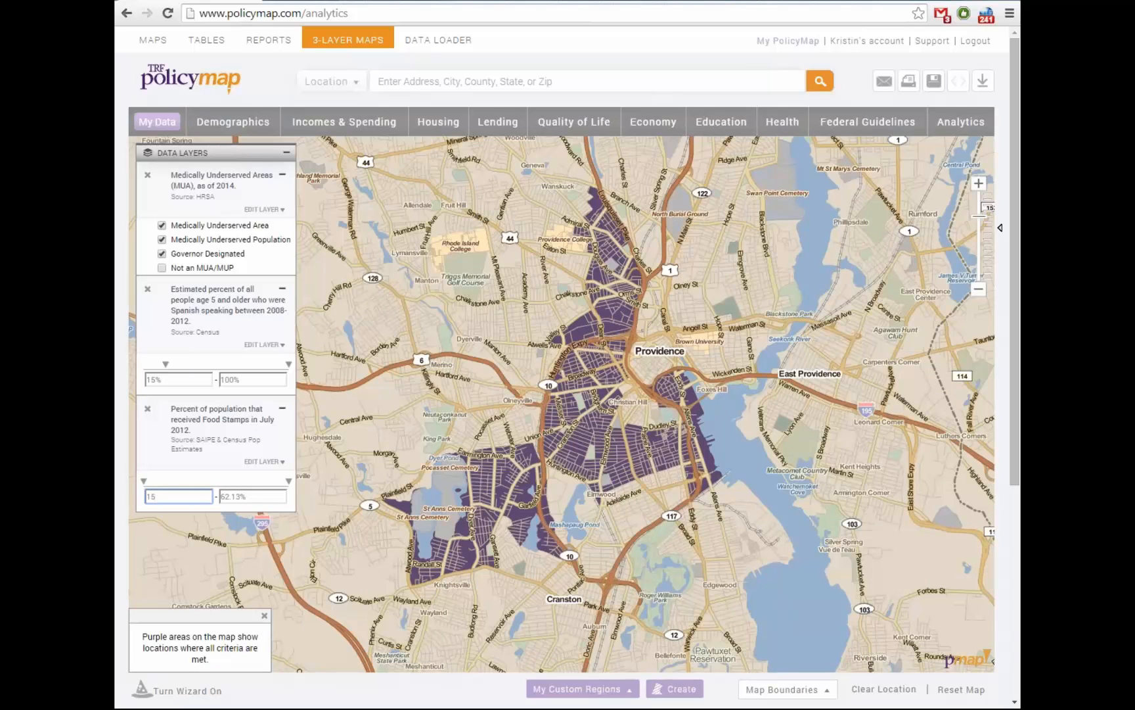
pyautogui.press('Return')
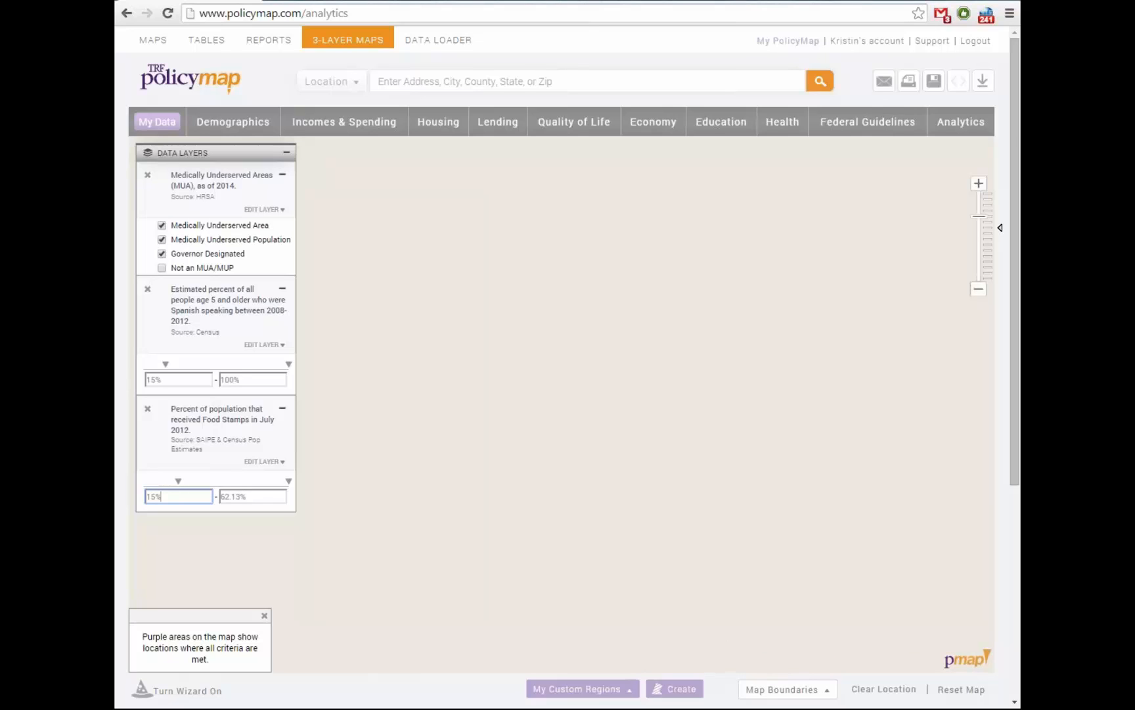
# Remove the MUA, Spanish-speaking and food-stamps layers, then bring up the Federal Guidelines catalogue
pyautogui.click(978, 289)
pyautogui.click(148, 175)
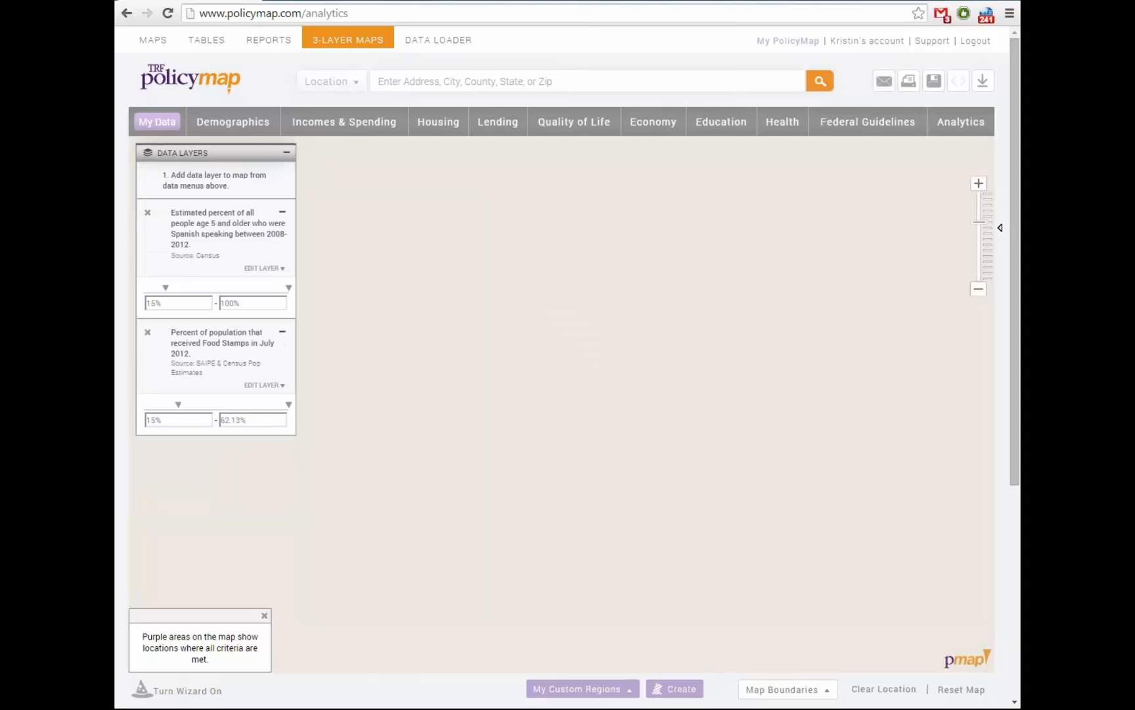
pyautogui.click(148, 212)
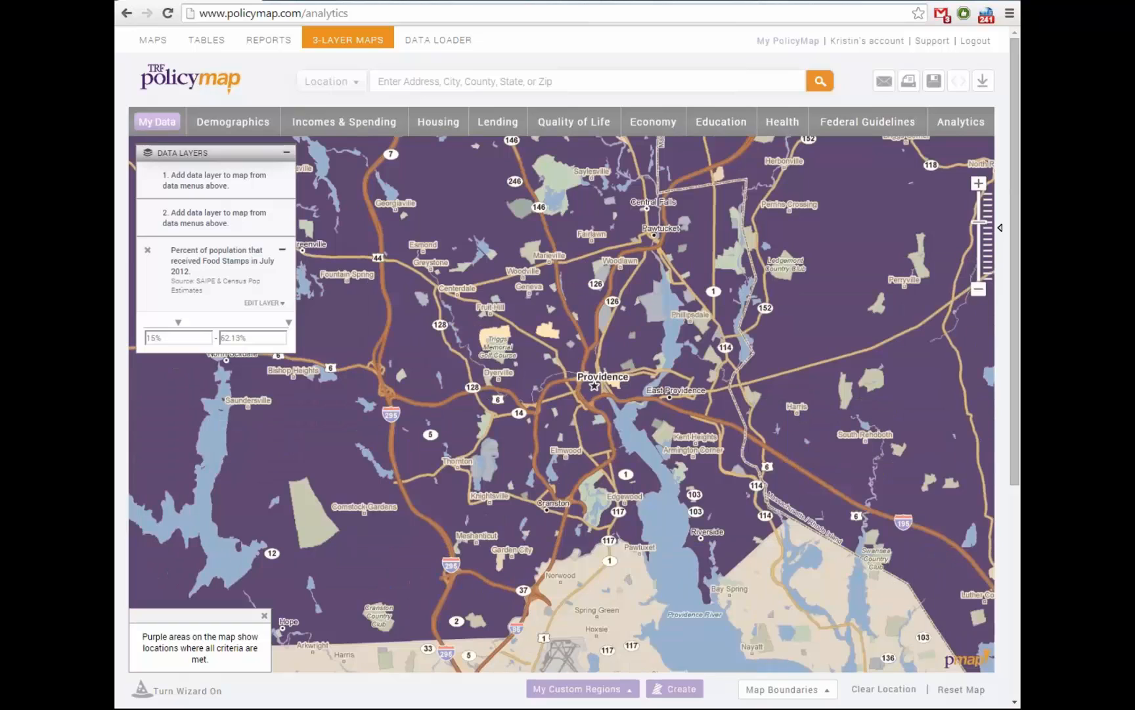
pyautogui.click(148, 250)
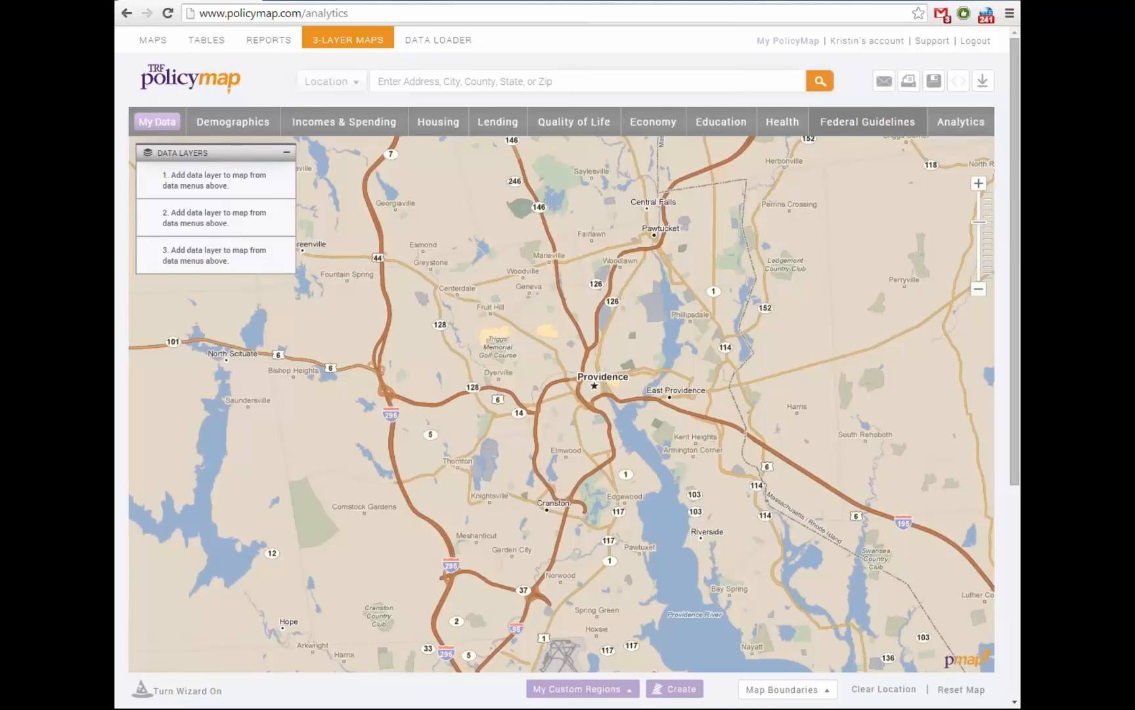
pyautogui.click(868, 122)
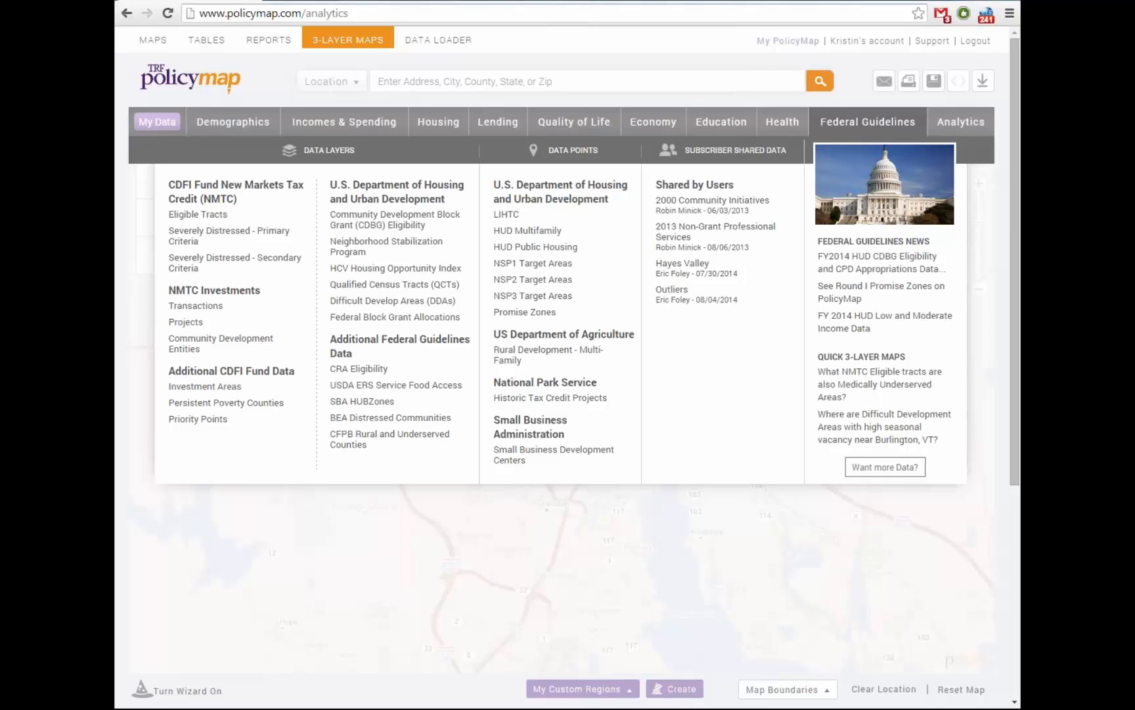
# Dismiss the Federal Guidelines menu and nudge the map to recentre Providence
pyautogui.moveTo(394, 369)
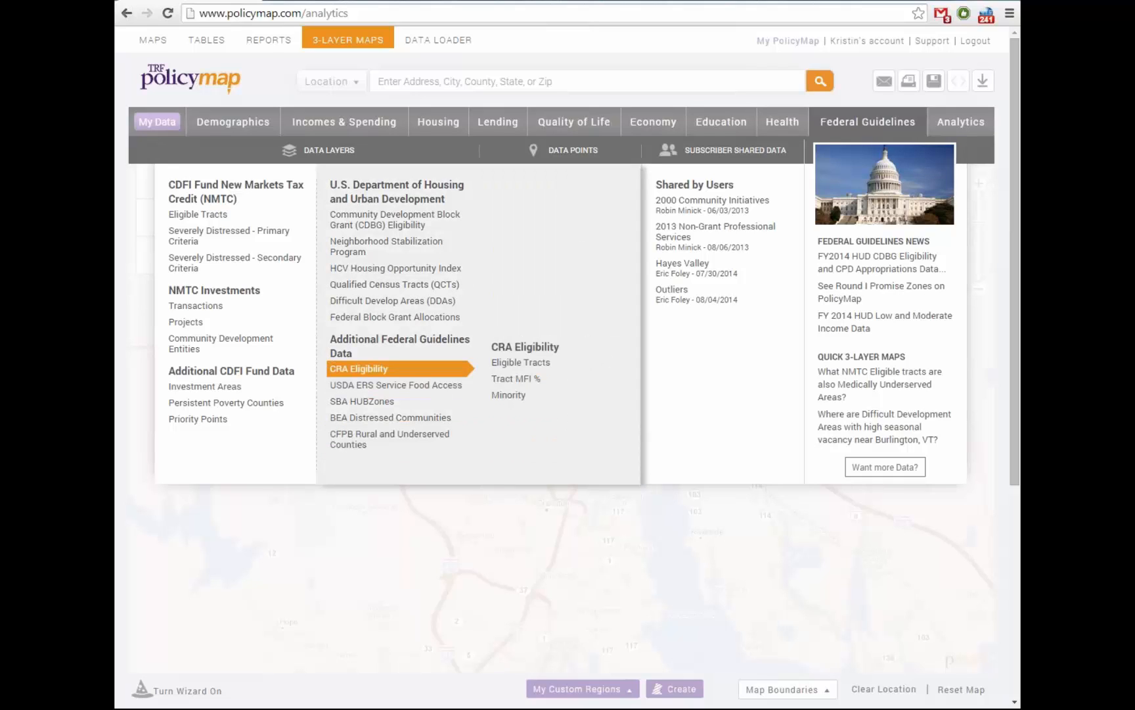
pyautogui.moveTo(394, 219)
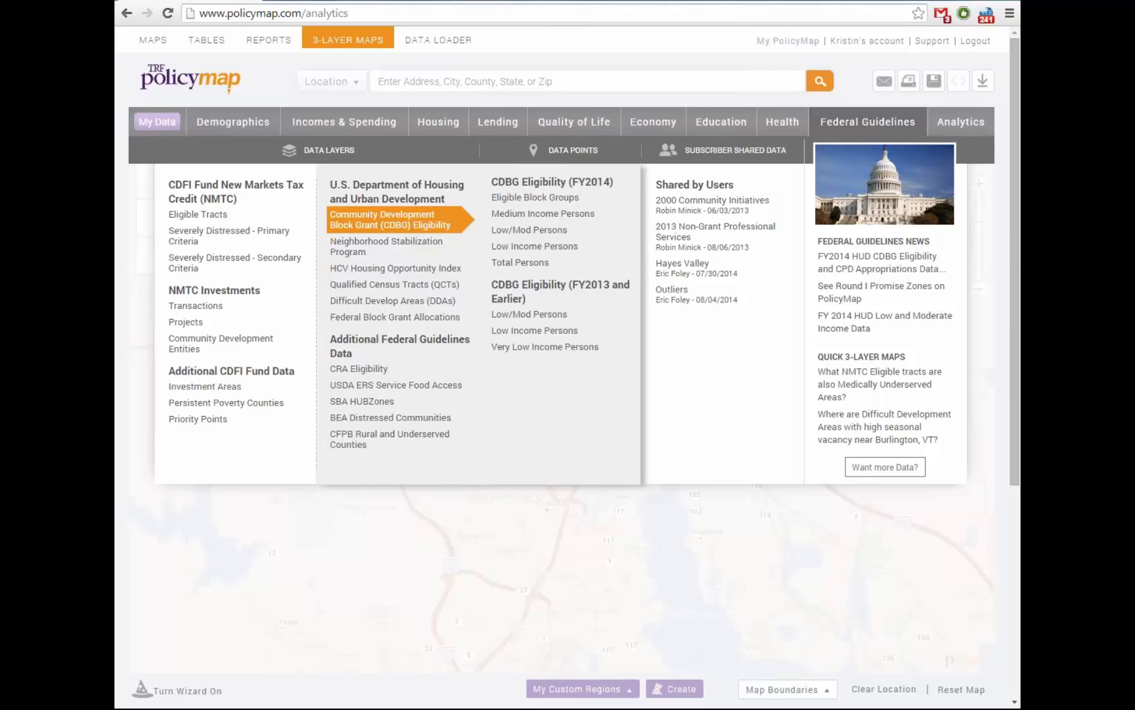
pyautogui.moveTo(197, 214)
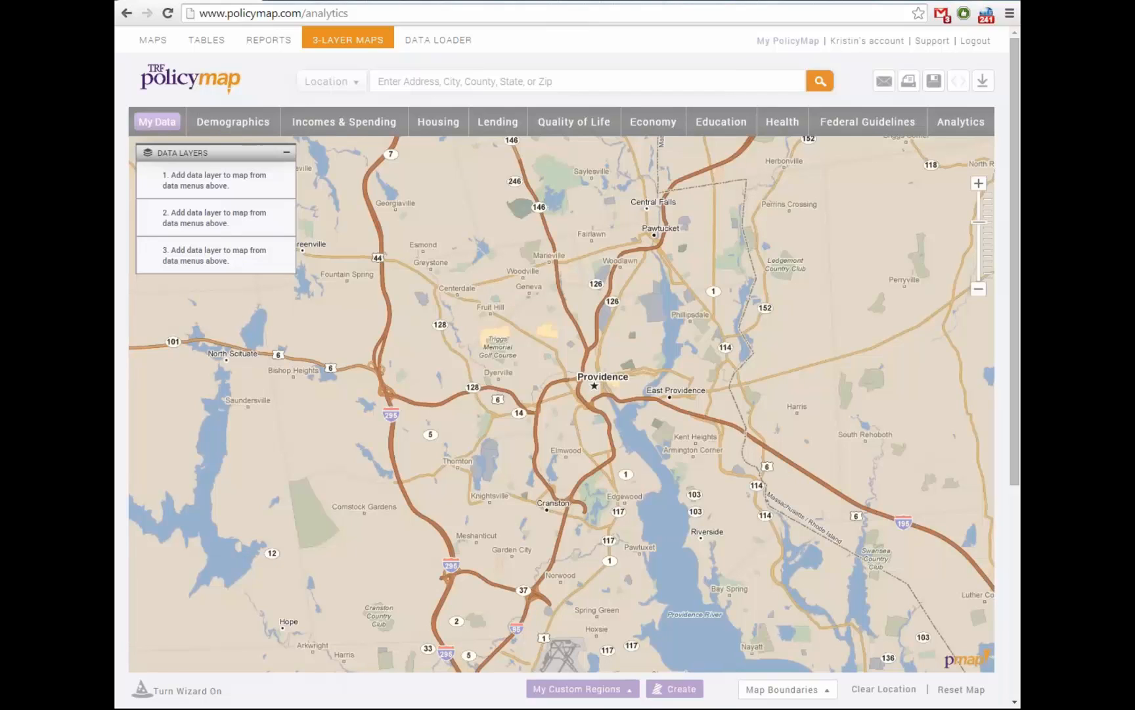
pyautogui.moveTo(591, 402); pyautogui.dragTo(537, 404)
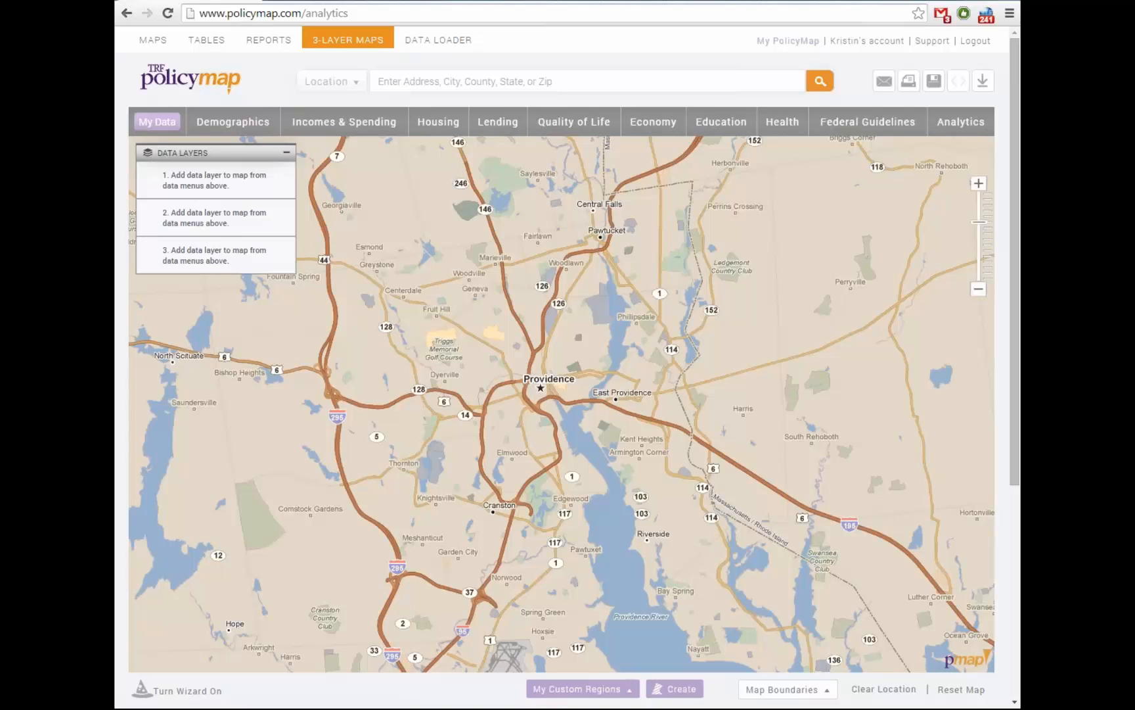
pyautogui.moveTo(562, 403); pyautogui.dragTo(552, 392)
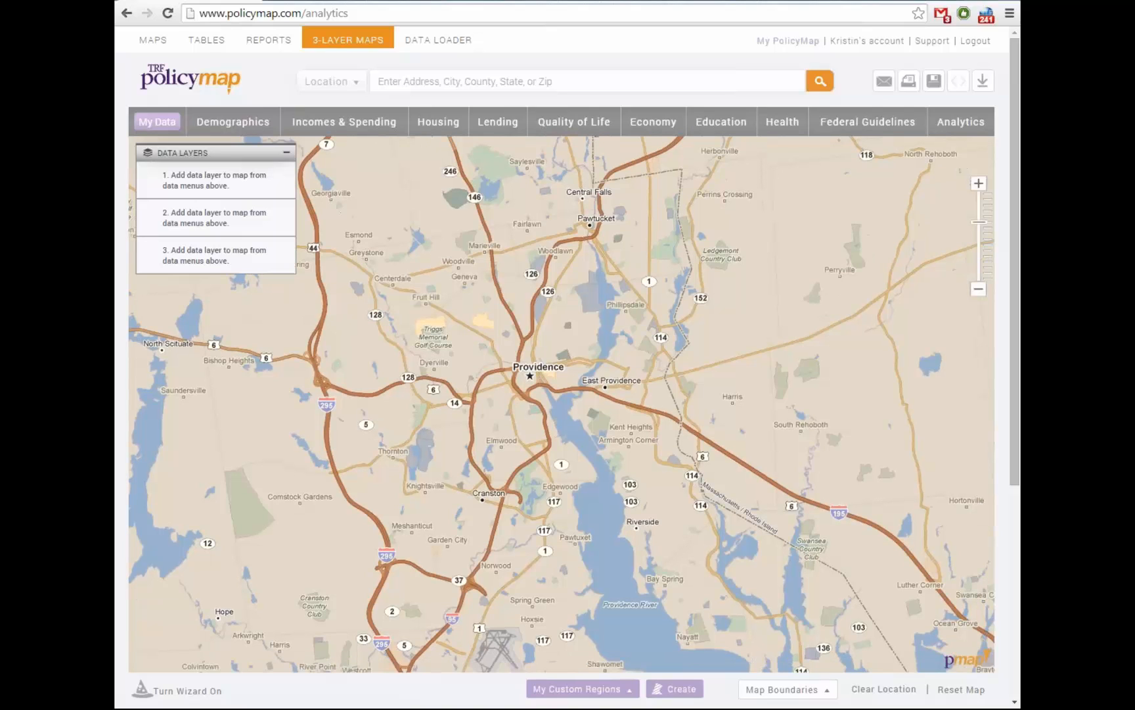